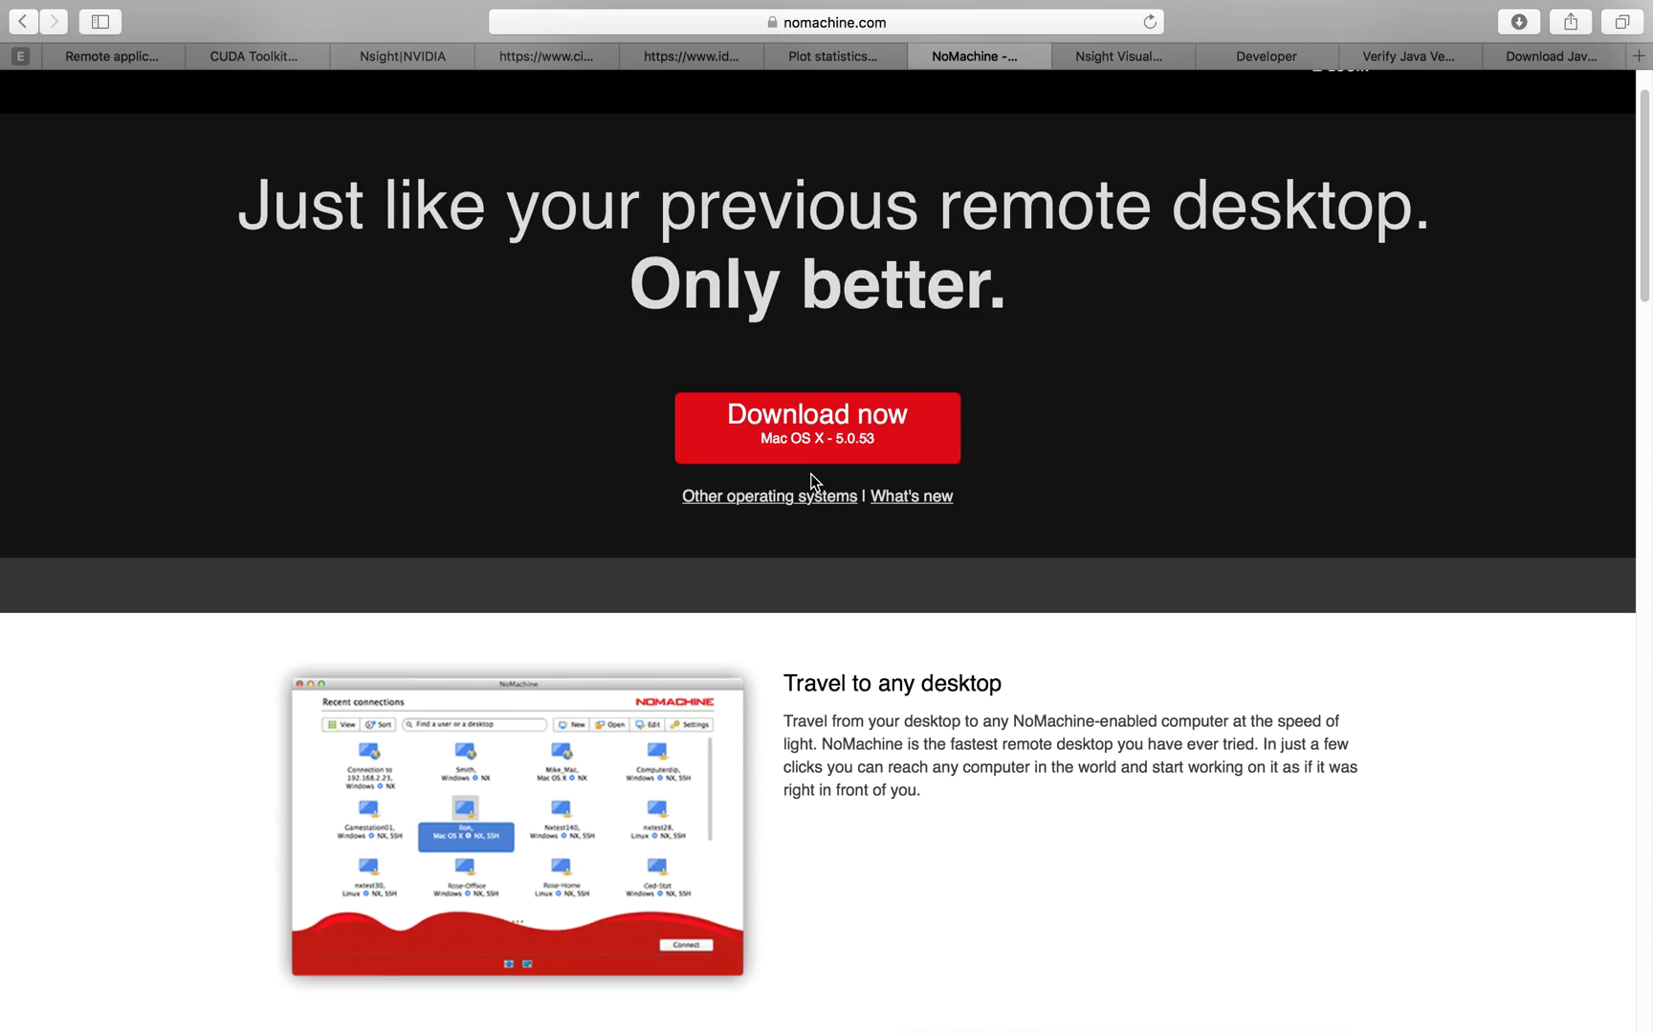
pyautogui.scroll(-1, 810, 475)
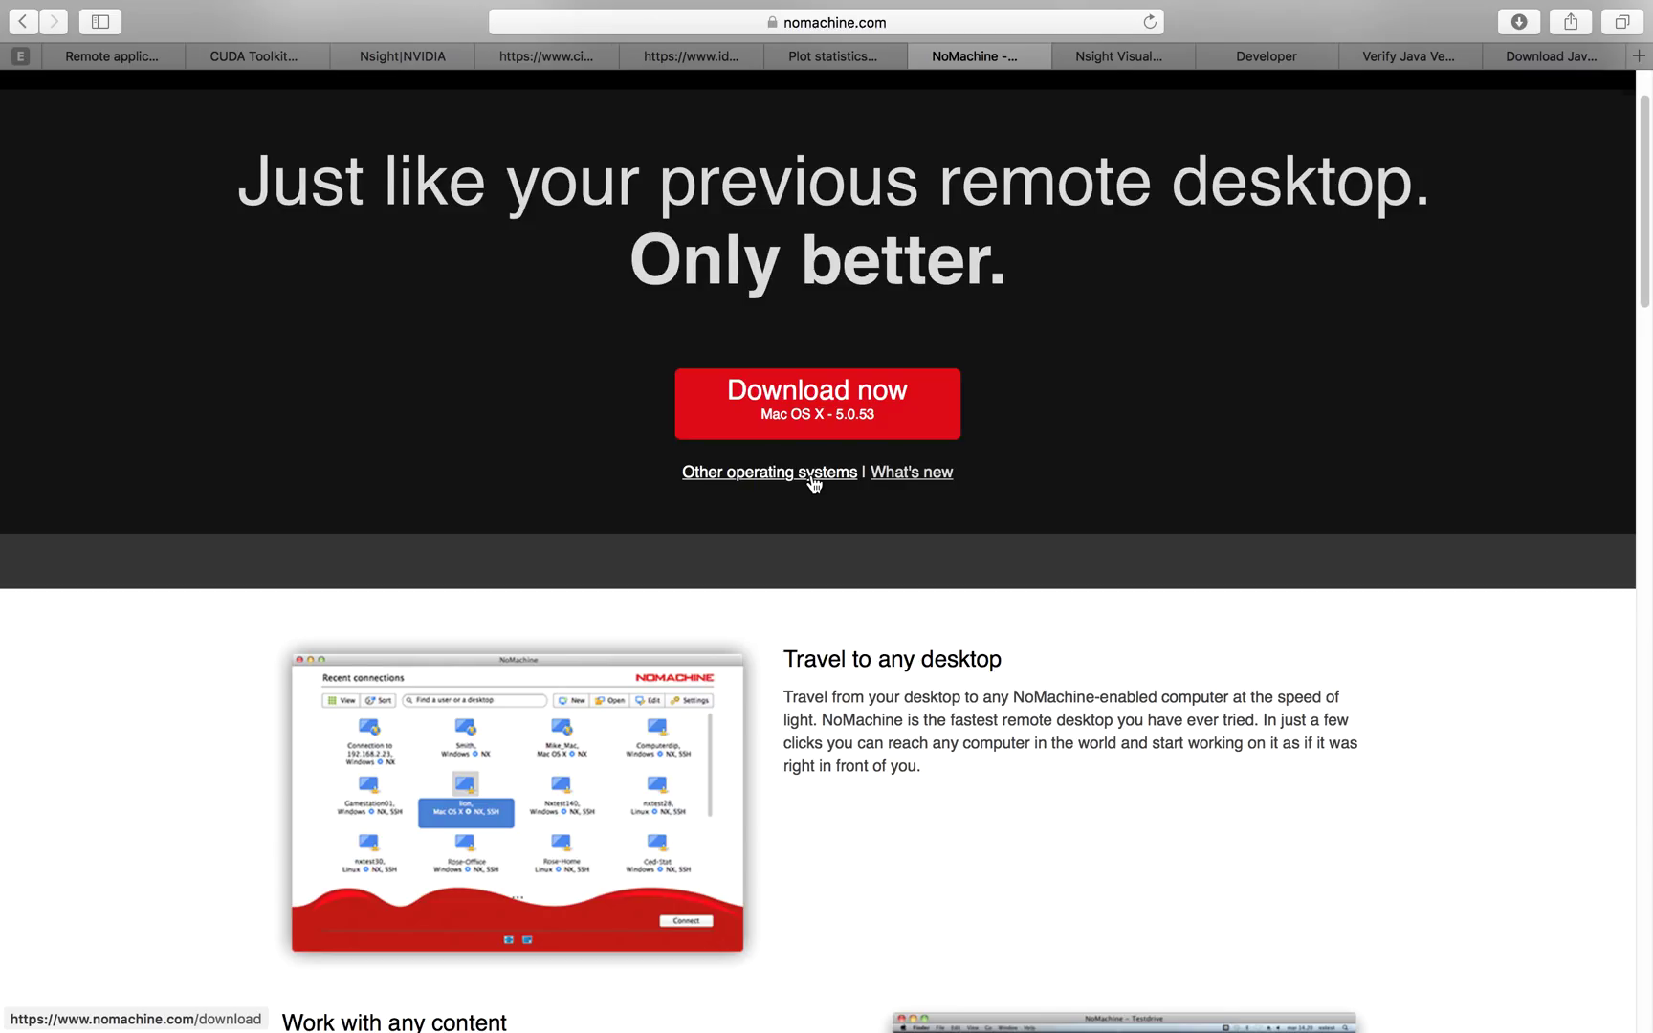
pyautogui.scroll(2, 811, 481)
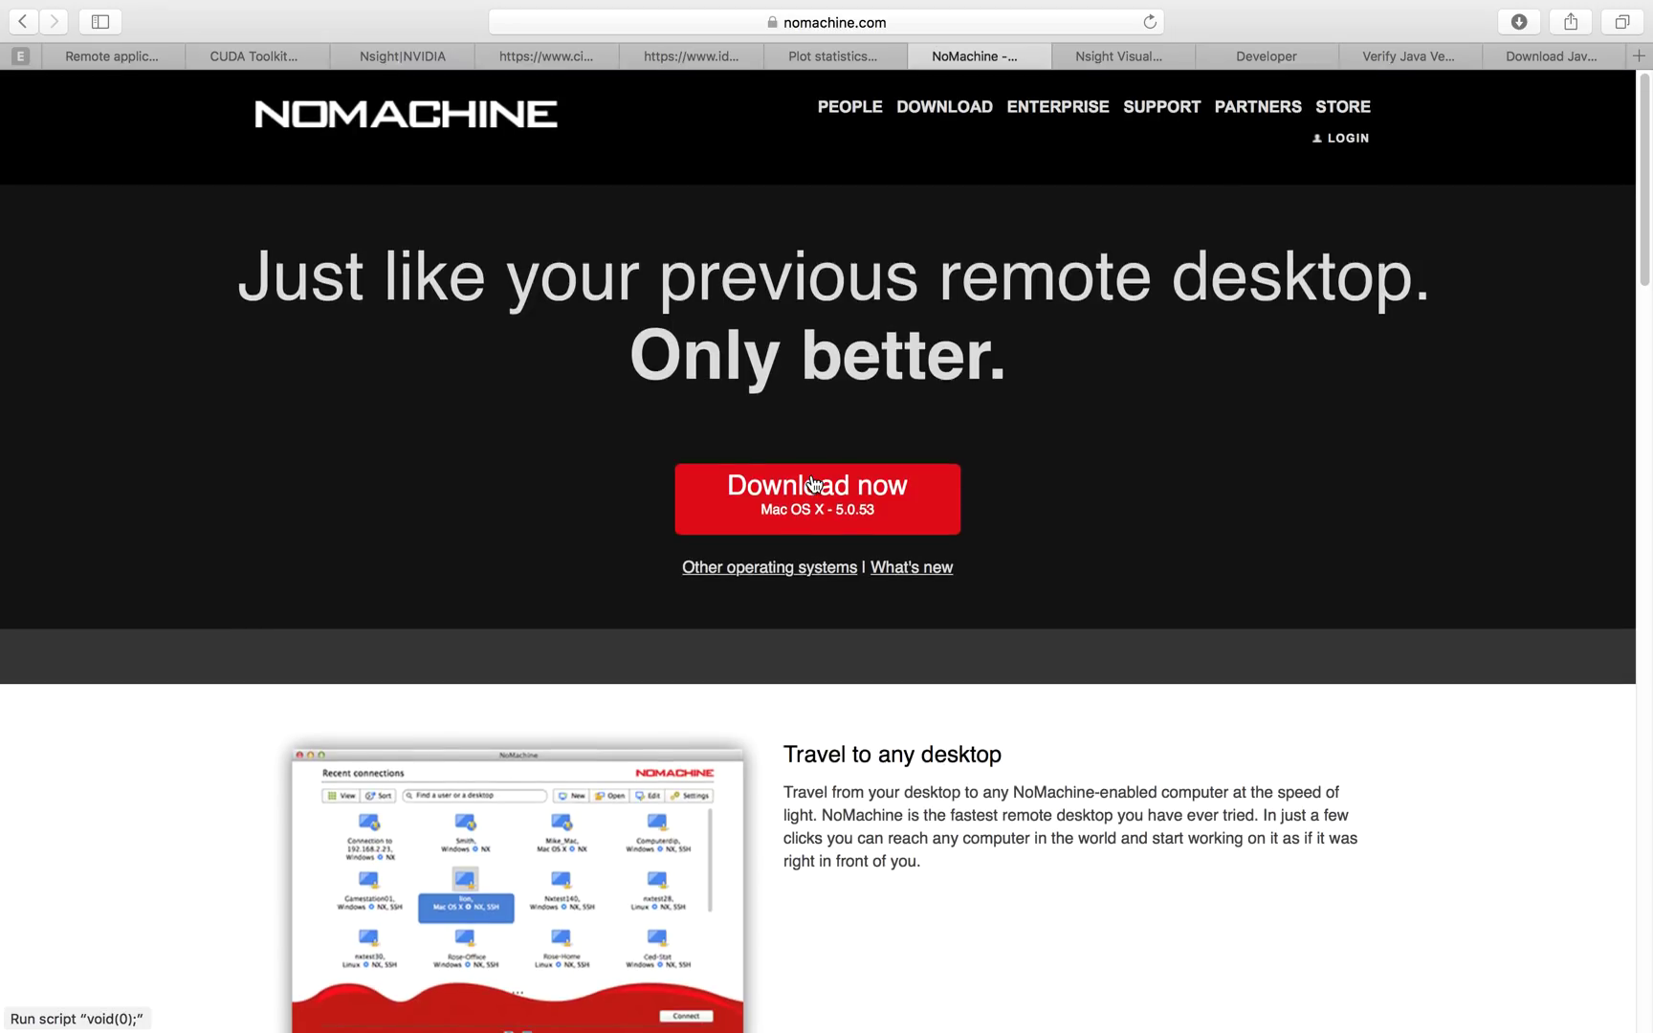
pyautogui.scroll(-2, 811, 480)
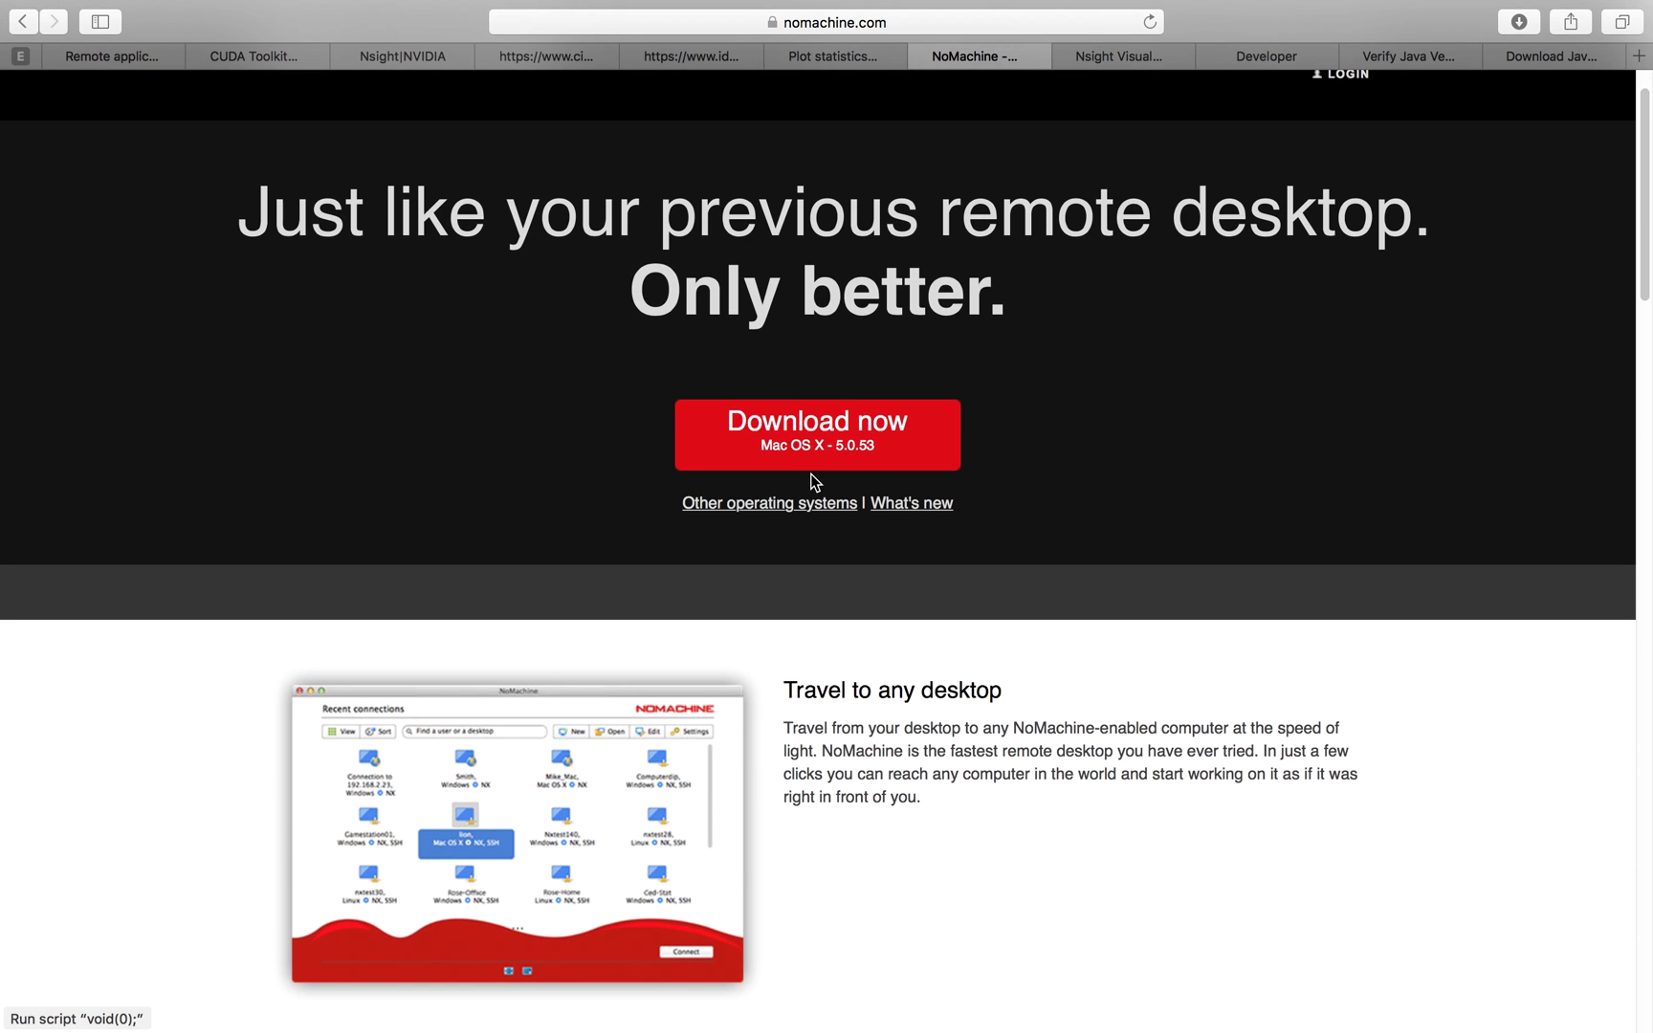
pyautogui.scroll(-3, 810, 475)
pyautogui.scroll(-2, 810, 474)
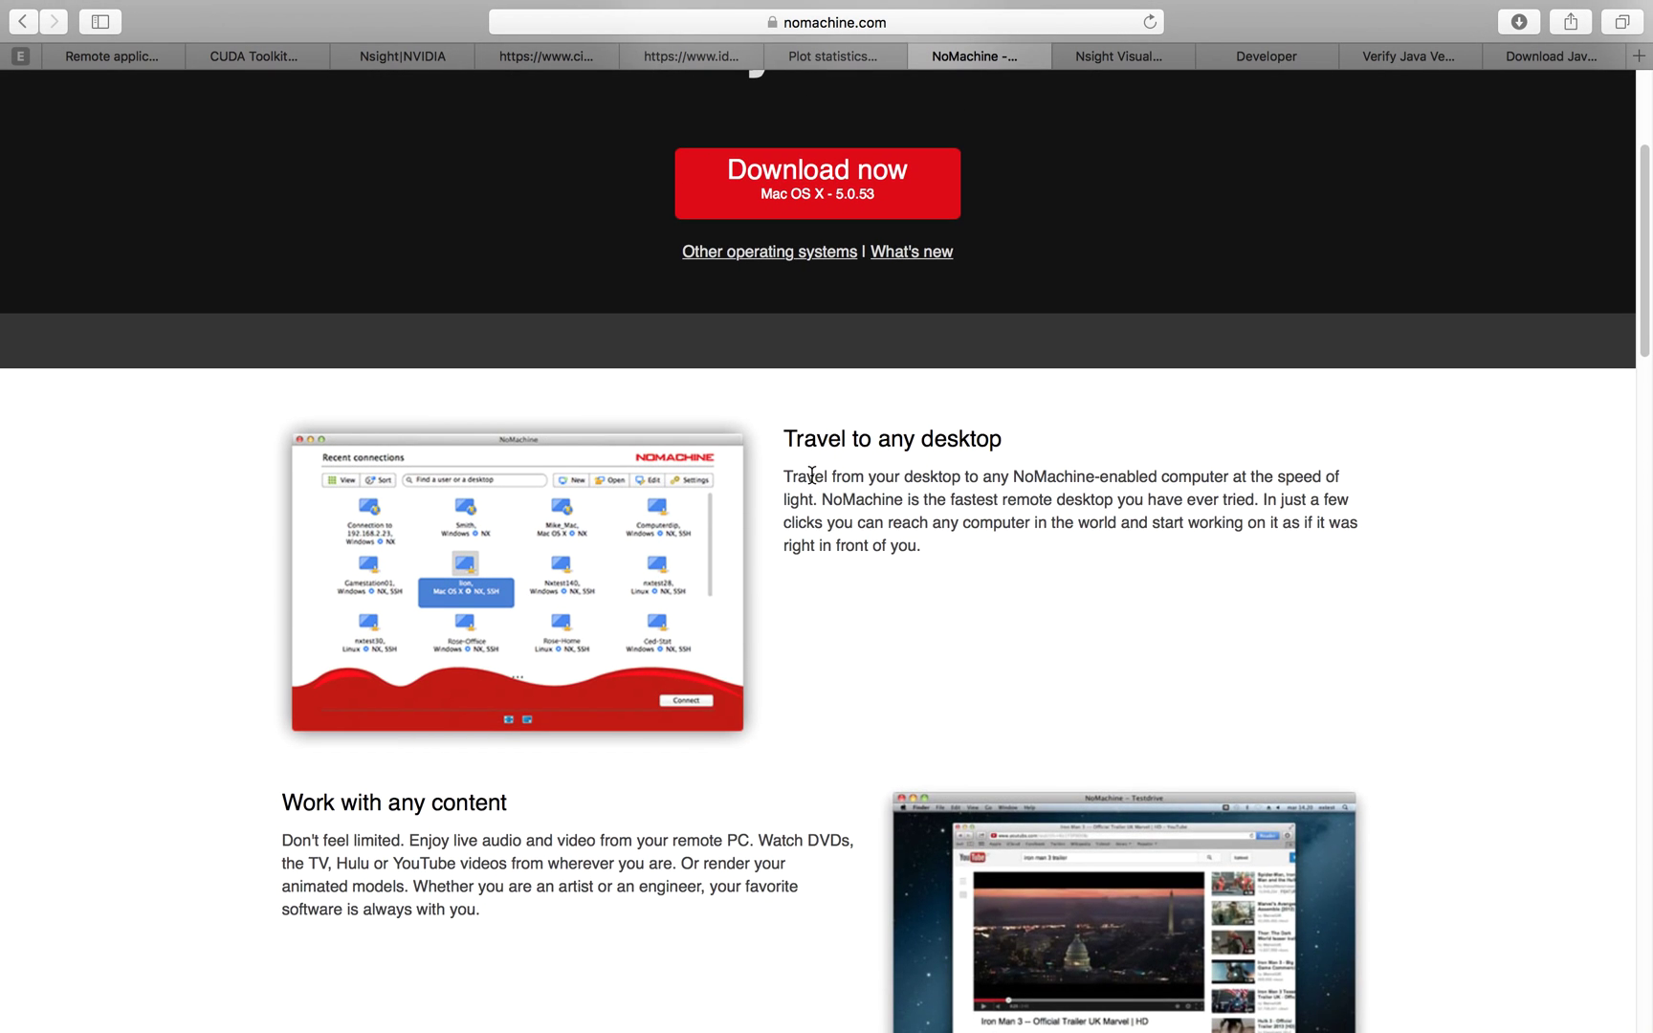
pyautogui.scroll(-2, 810, 473)
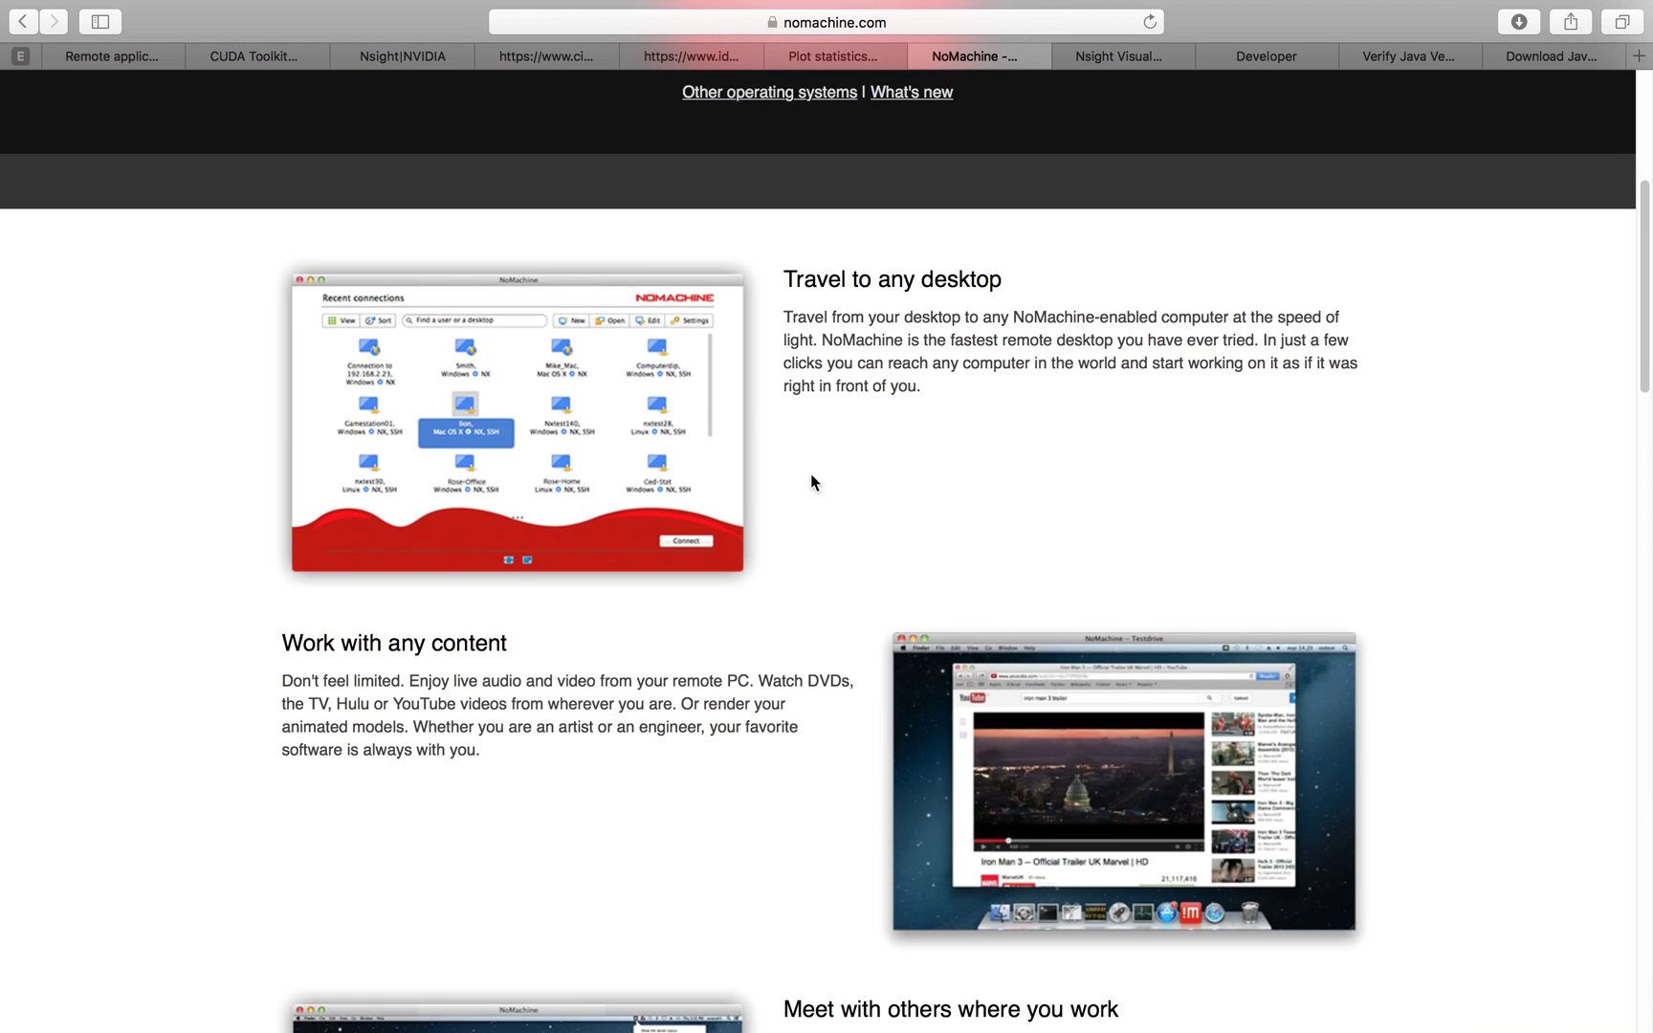
pyautogui.scroll(-2, 811, 475)
pyautogui.scroll(-2, 810, 474)
pyautogui.scroll(-3, 810, 475)
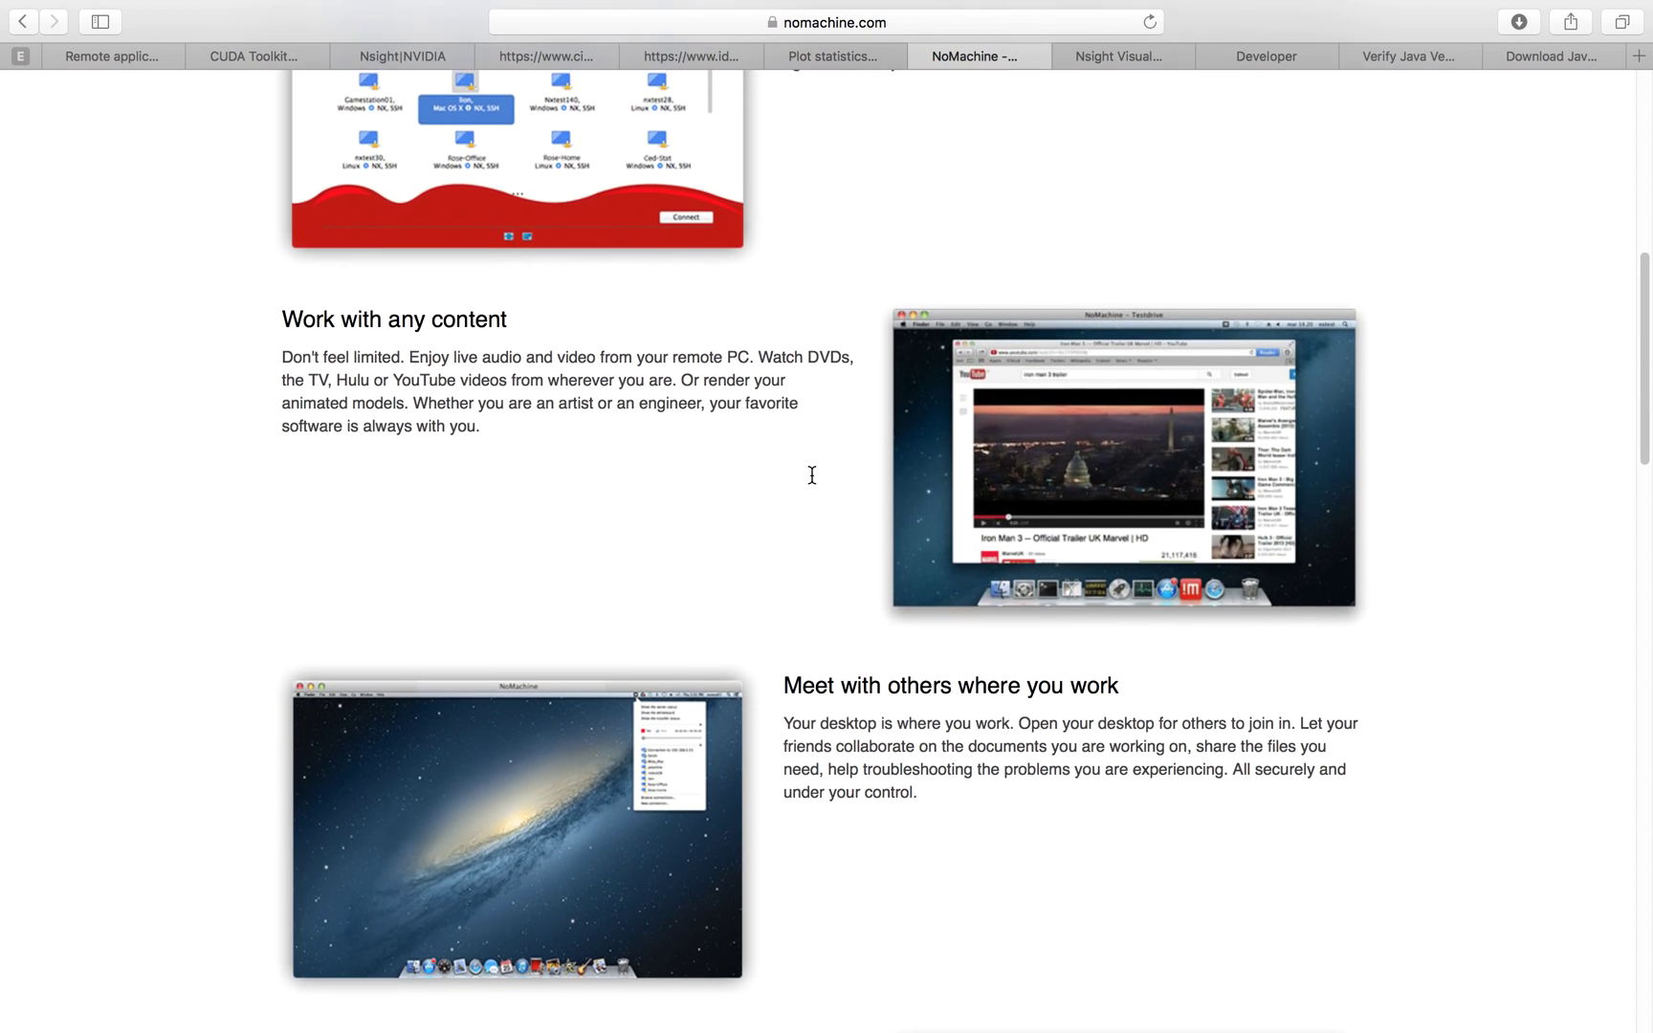
pyautogui.scroll(-2, 810, 475)
pyautogui.scroll(-1, 810, 474)
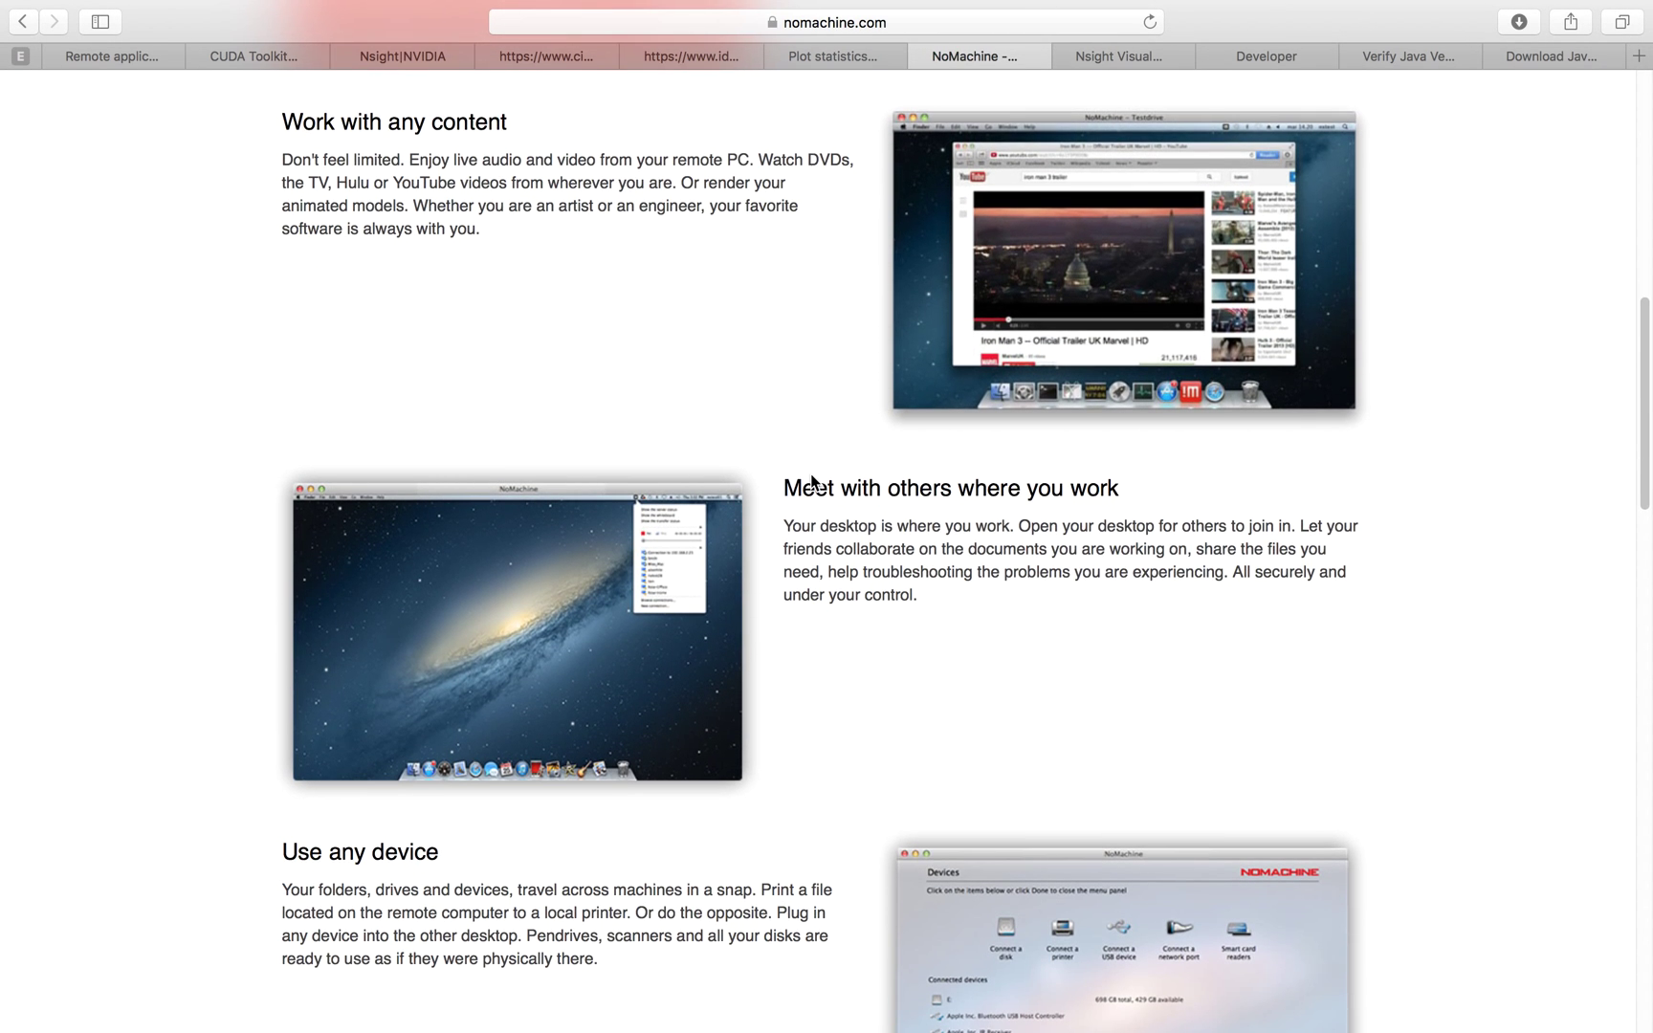
pyautogui.scroll(-3, 810, 474)
pyautogui.scroll(-1, 810, 474)
pyautogui.scroll(-3, 810, 474)
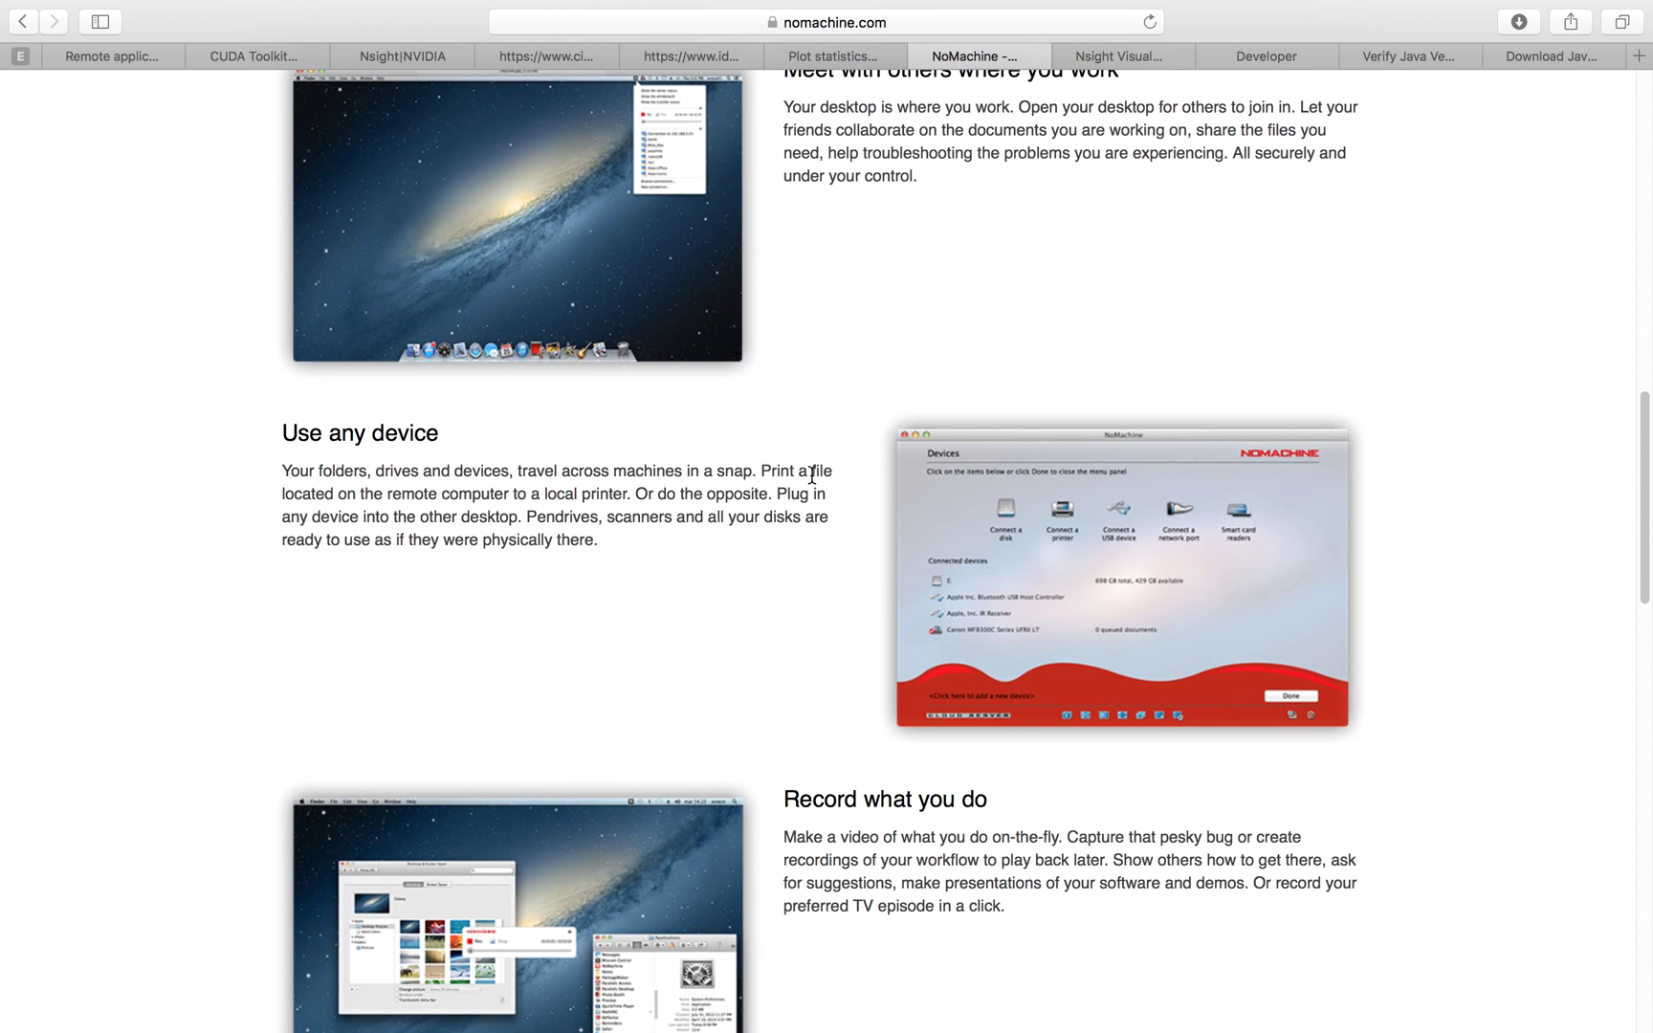
pyautogui.scroll(-2, 811, 475)
pyautogui.scroll(-3, 811, 476)
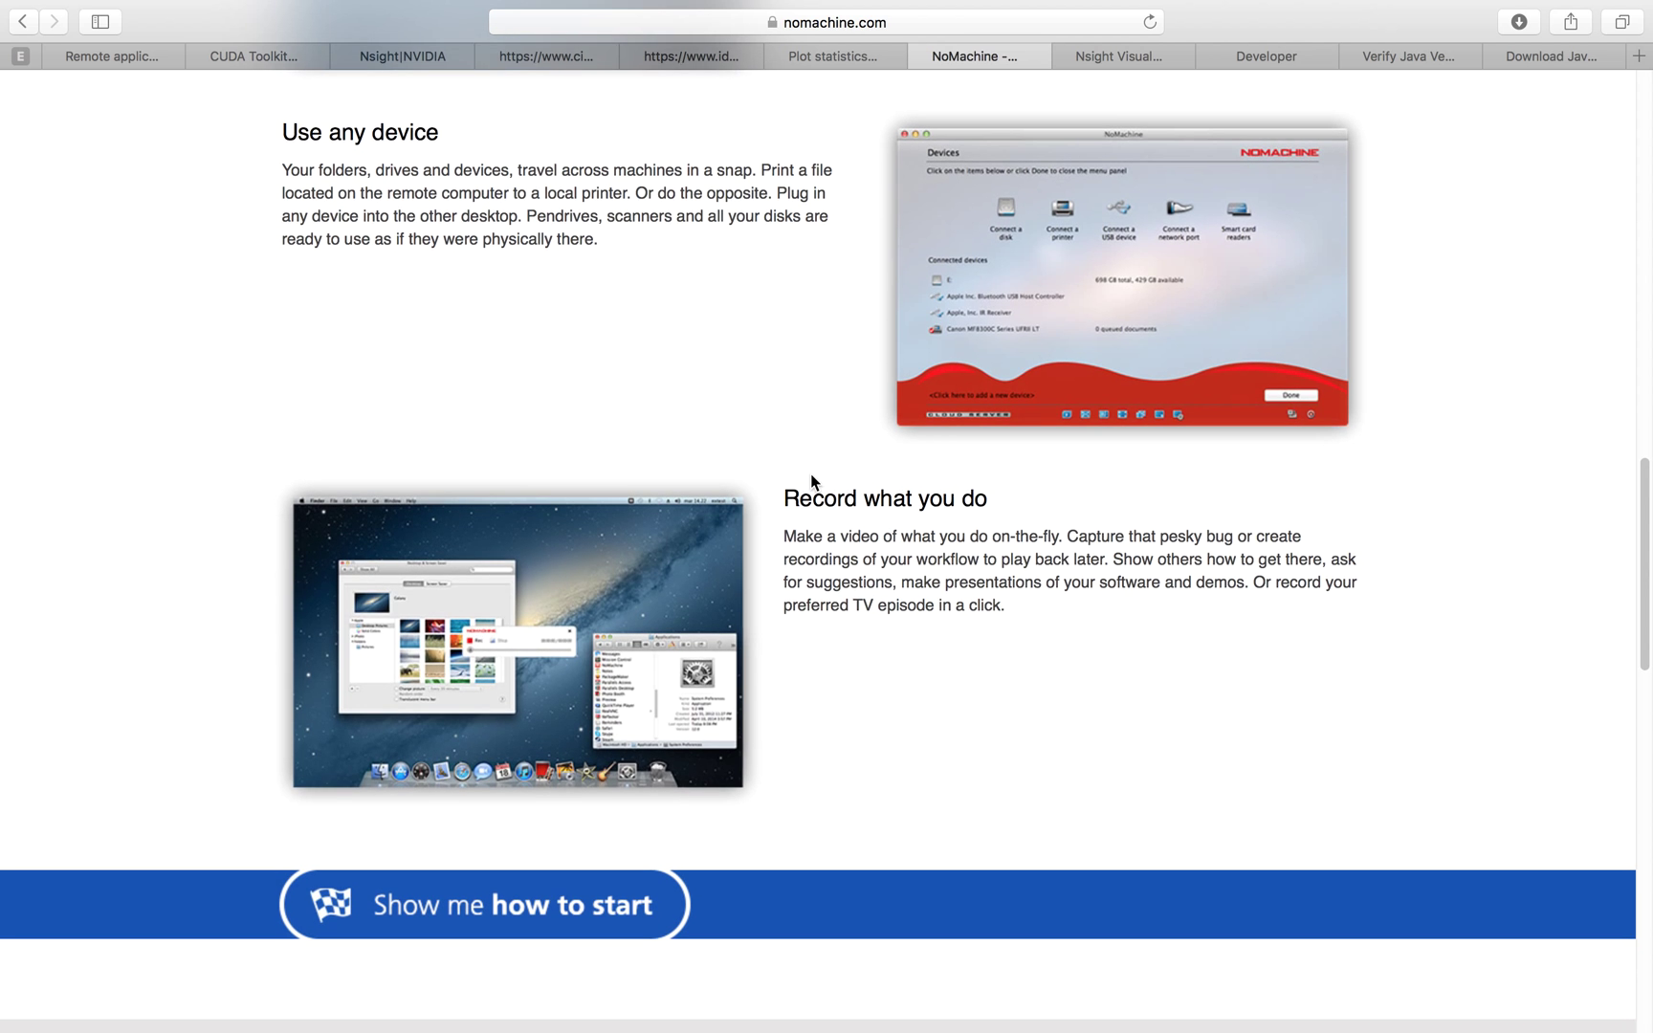
pyautogui.scroll(-4, 811, 475)
pyautogui.scroll(-1, 811, 481)
pyautogui.scroll(2, 811, 482)
pyautogui.scroll(5, 811, 481)
pyautogui.scroll(1, 811, 483)
pyautogui.scroll(5, 811, 482)
pyautogui.scroll(5, 811, 476)
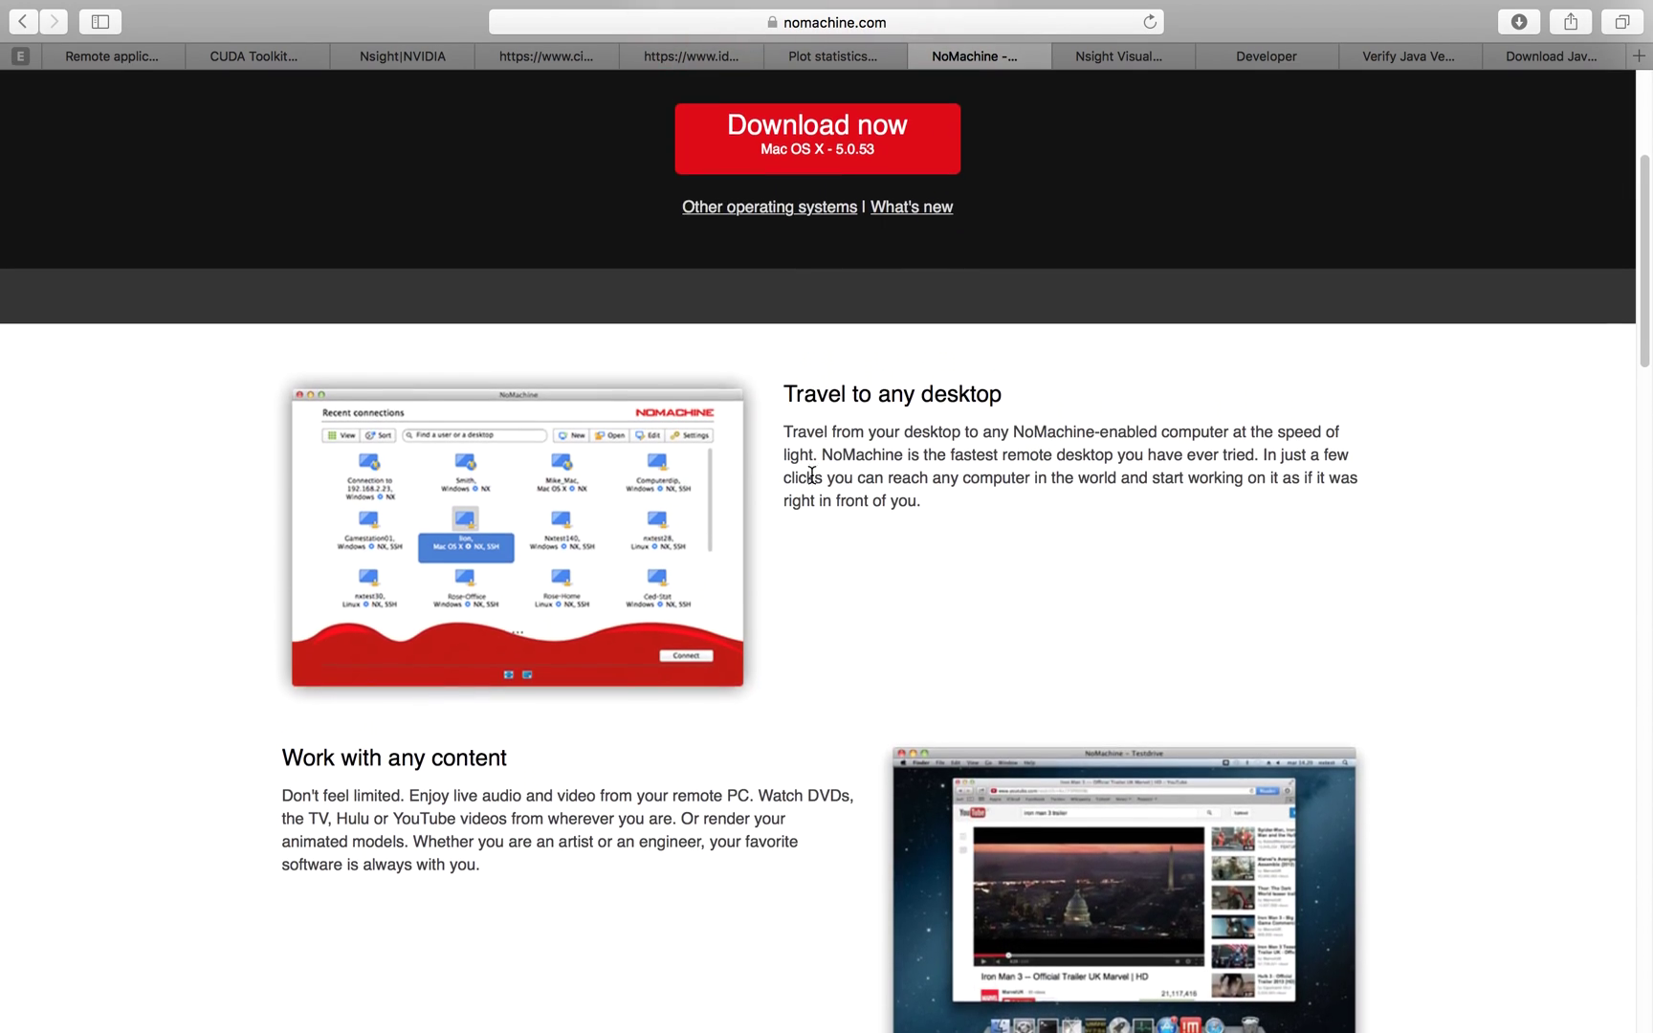
pyautogui.scroll(4, 811, 476)
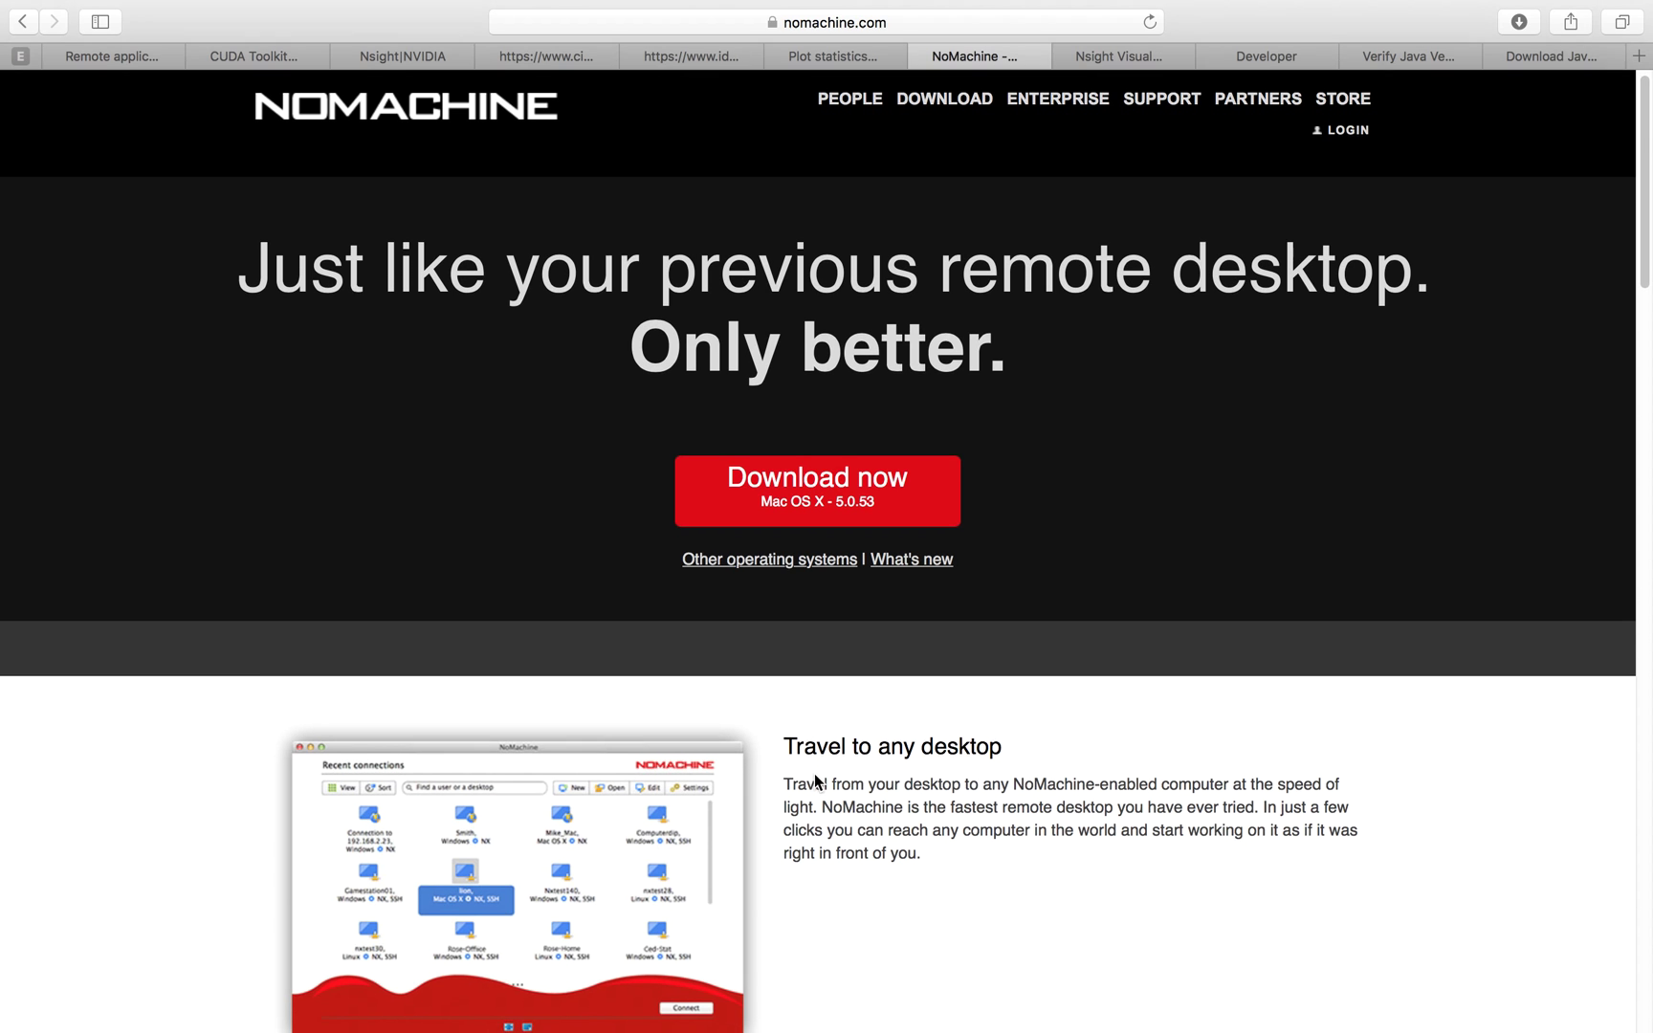
pyautogui.scroll(-2, 813, 773)
pyautogui.scroll(-2, 814, 773)
pyautogui.scroll(-1, 813, 773)
pyautogui.scroll(-4, 813, 774)
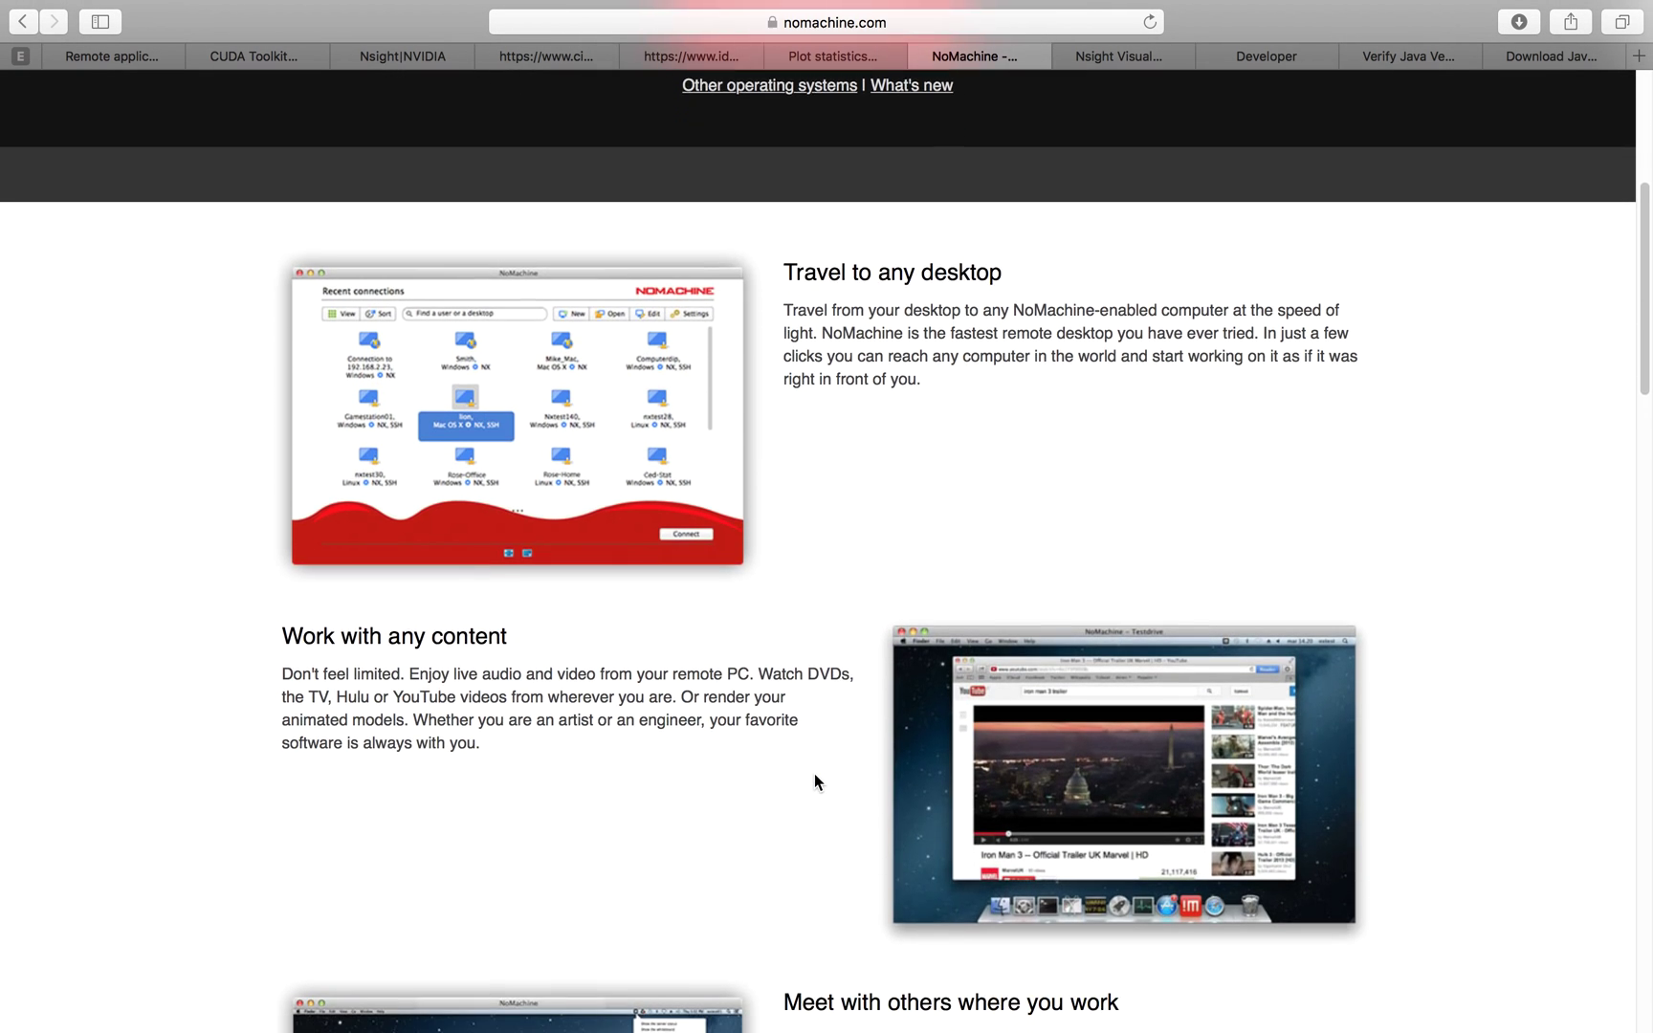
pyautogui.scroll(-2, 814, 774)
pyautogui.scroll(-2, 814, 774)
pyautogui.scroll(-4, 813, 774)
pyautogui.scroll(-3, 814, 774)
pyautogui.scroll(-5, 814, 774)
pyautogui.scroll(-1, 813, 774)
pyautogui.scroll(-1, 813, 773)
pyautogui.scroll(-5, 814, 774)
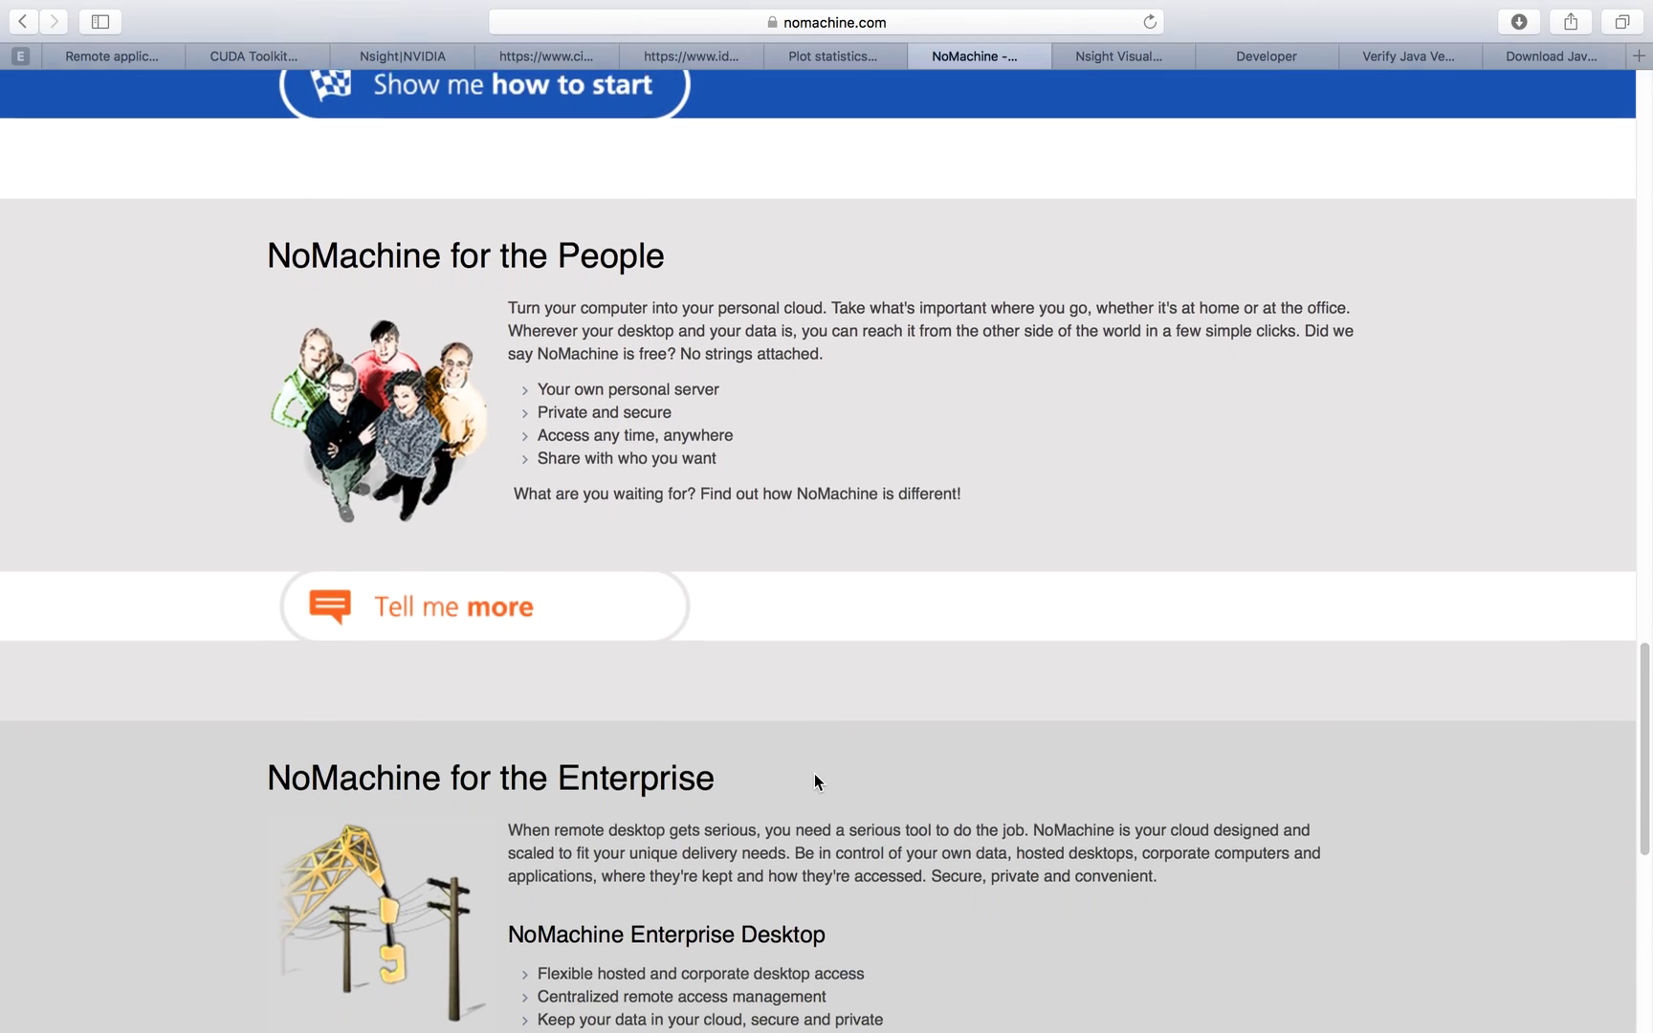
pyautogui.scroll(-1, 813, 773)
pyautogui.scroll(-5, 814, 774)
pyautogui.scroll(-2, 813, 773)
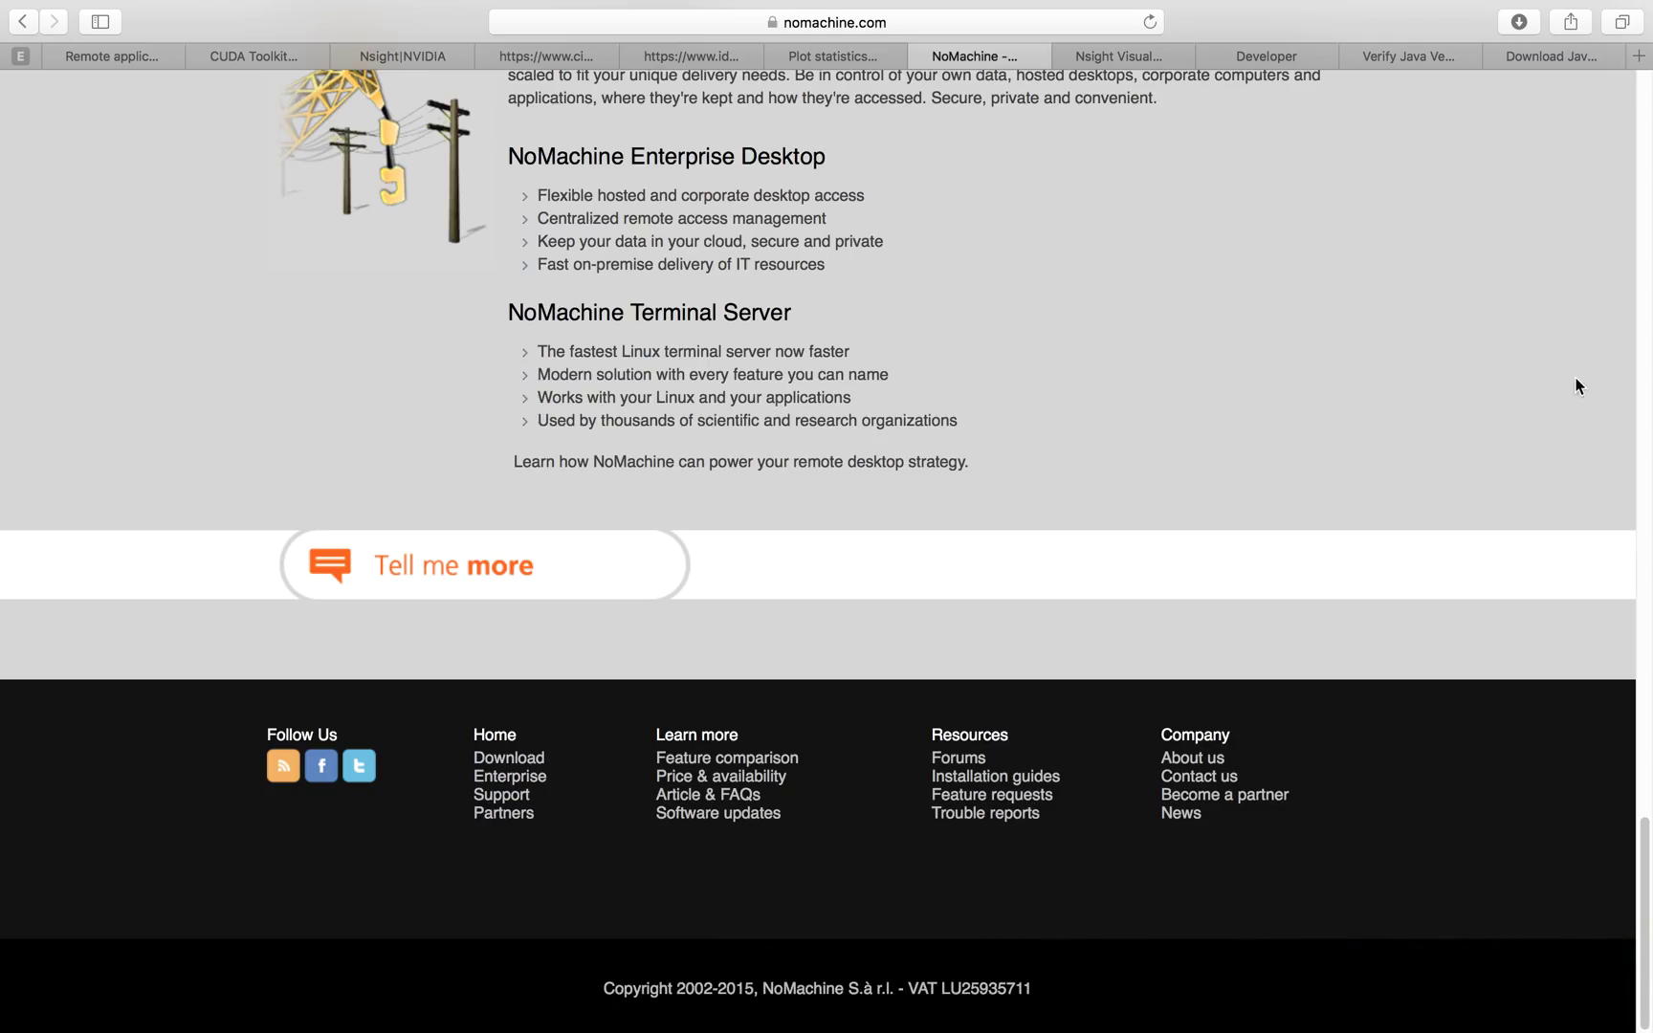
# Search Spotlight for 'no' and launch NoMachine from the top hit.
pyautogui.click(1581, 13)
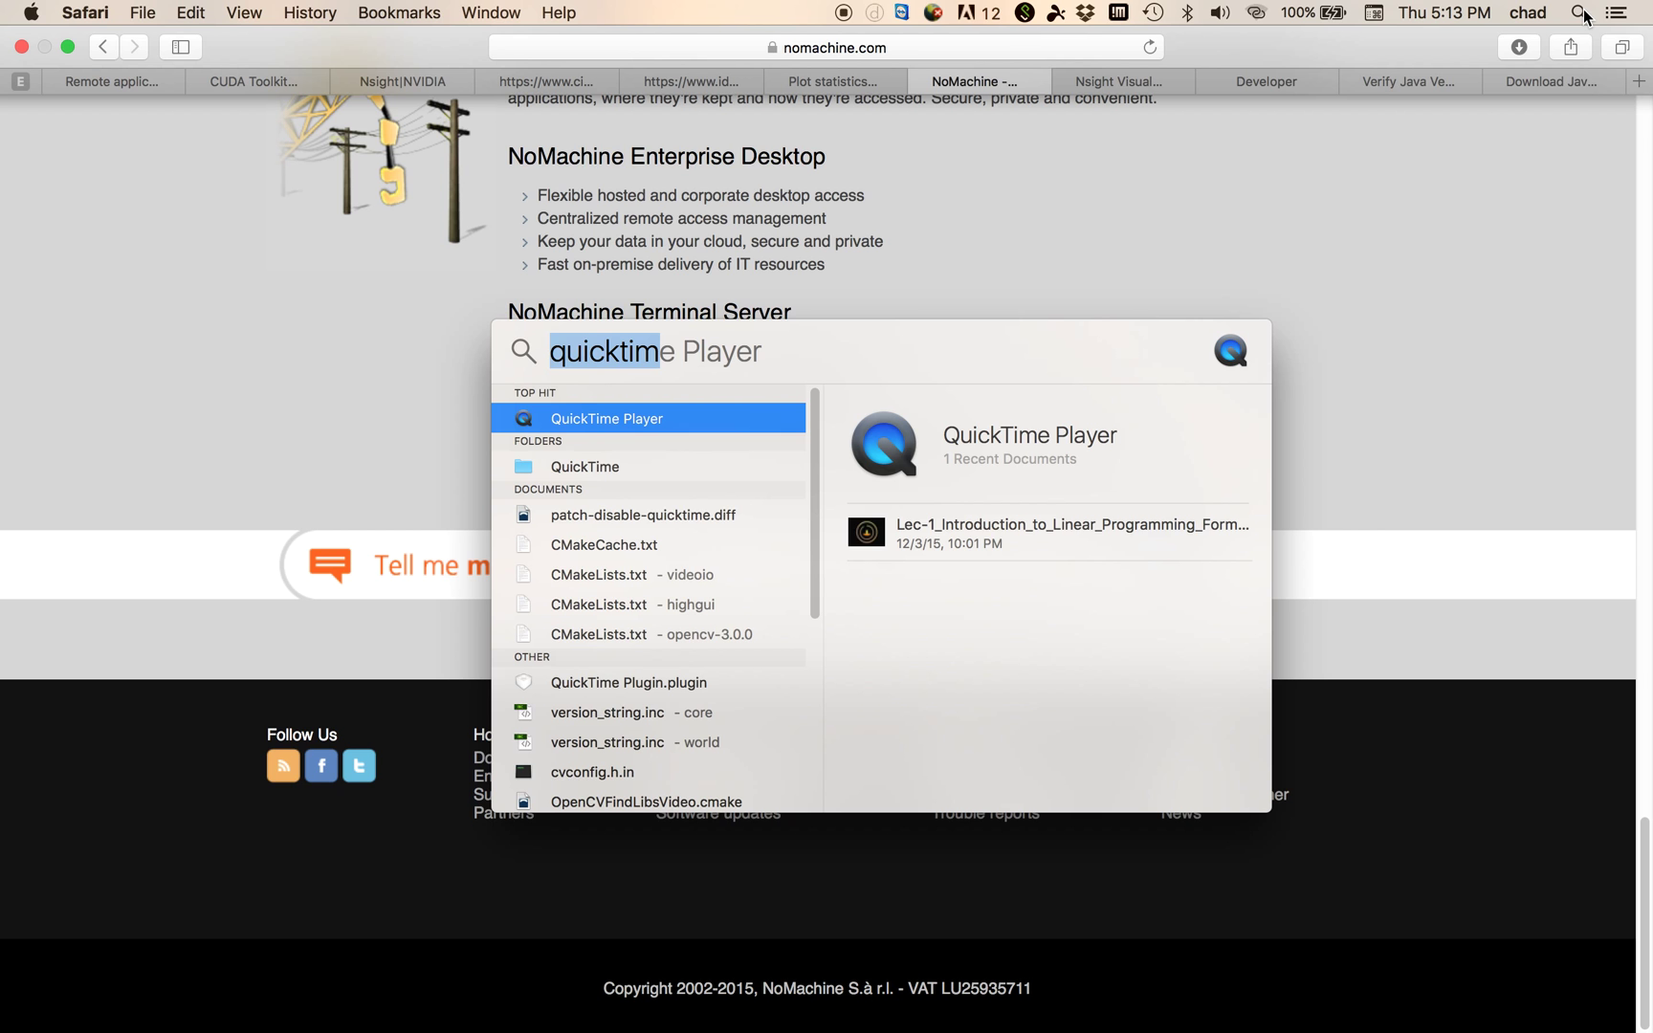
pyautogui.write('no')
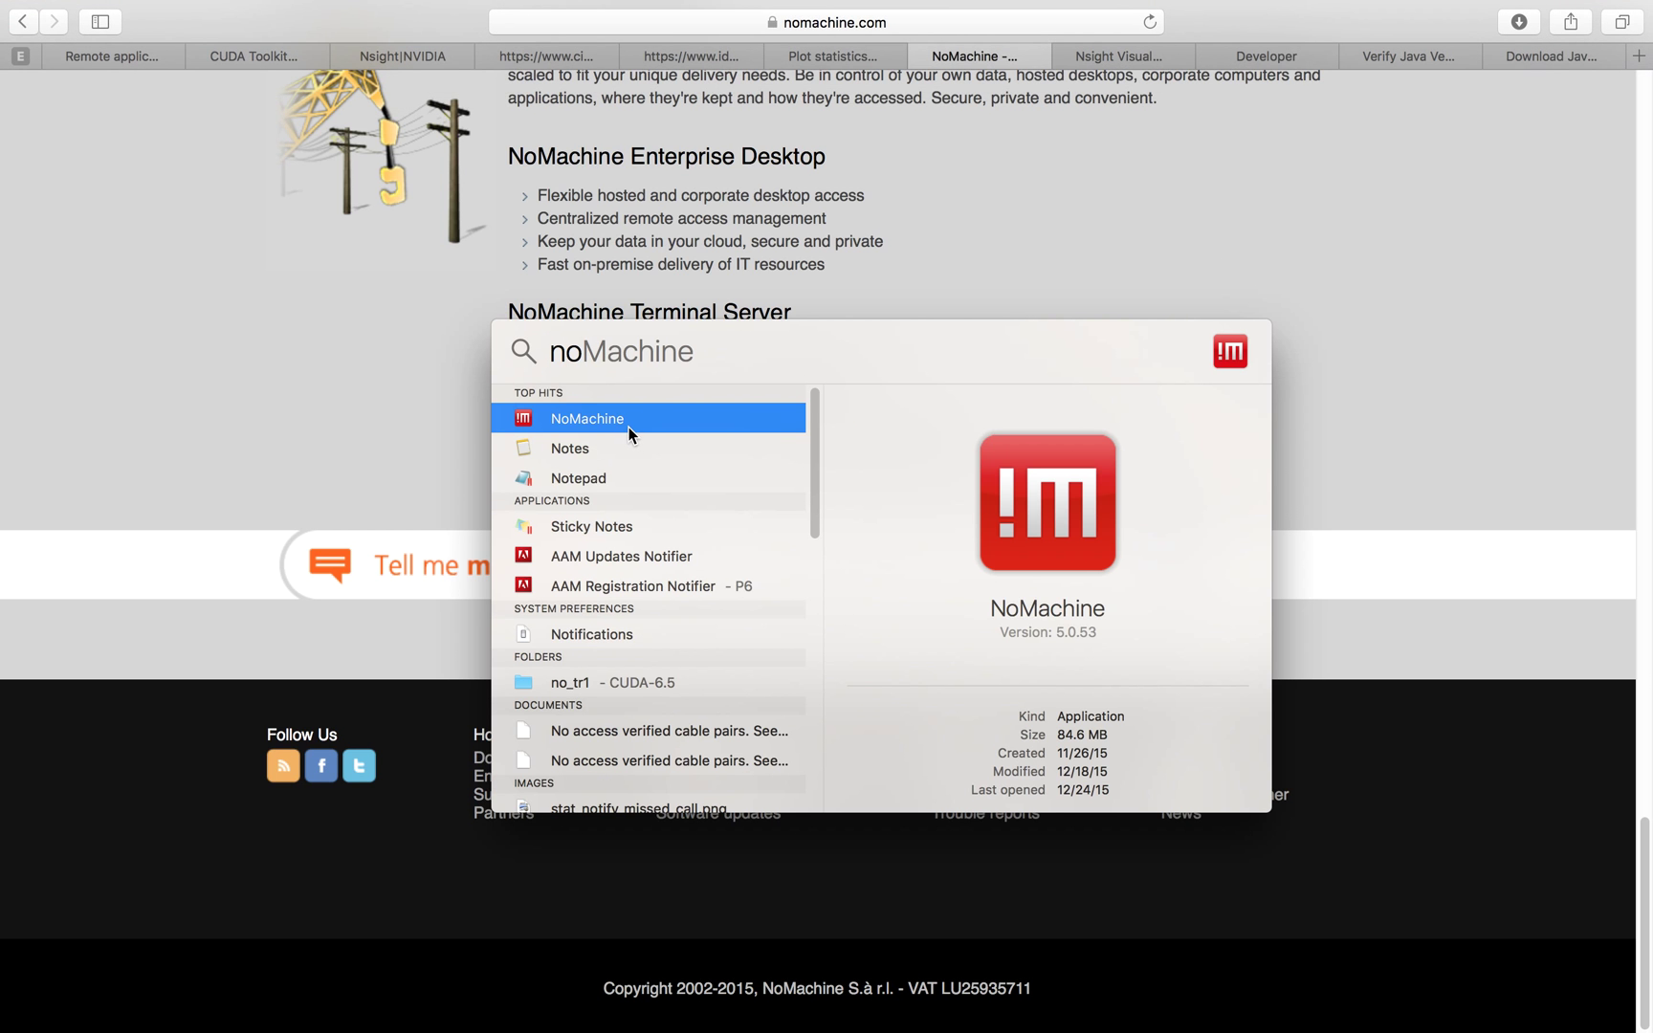
pyautogui.click(630, 419)
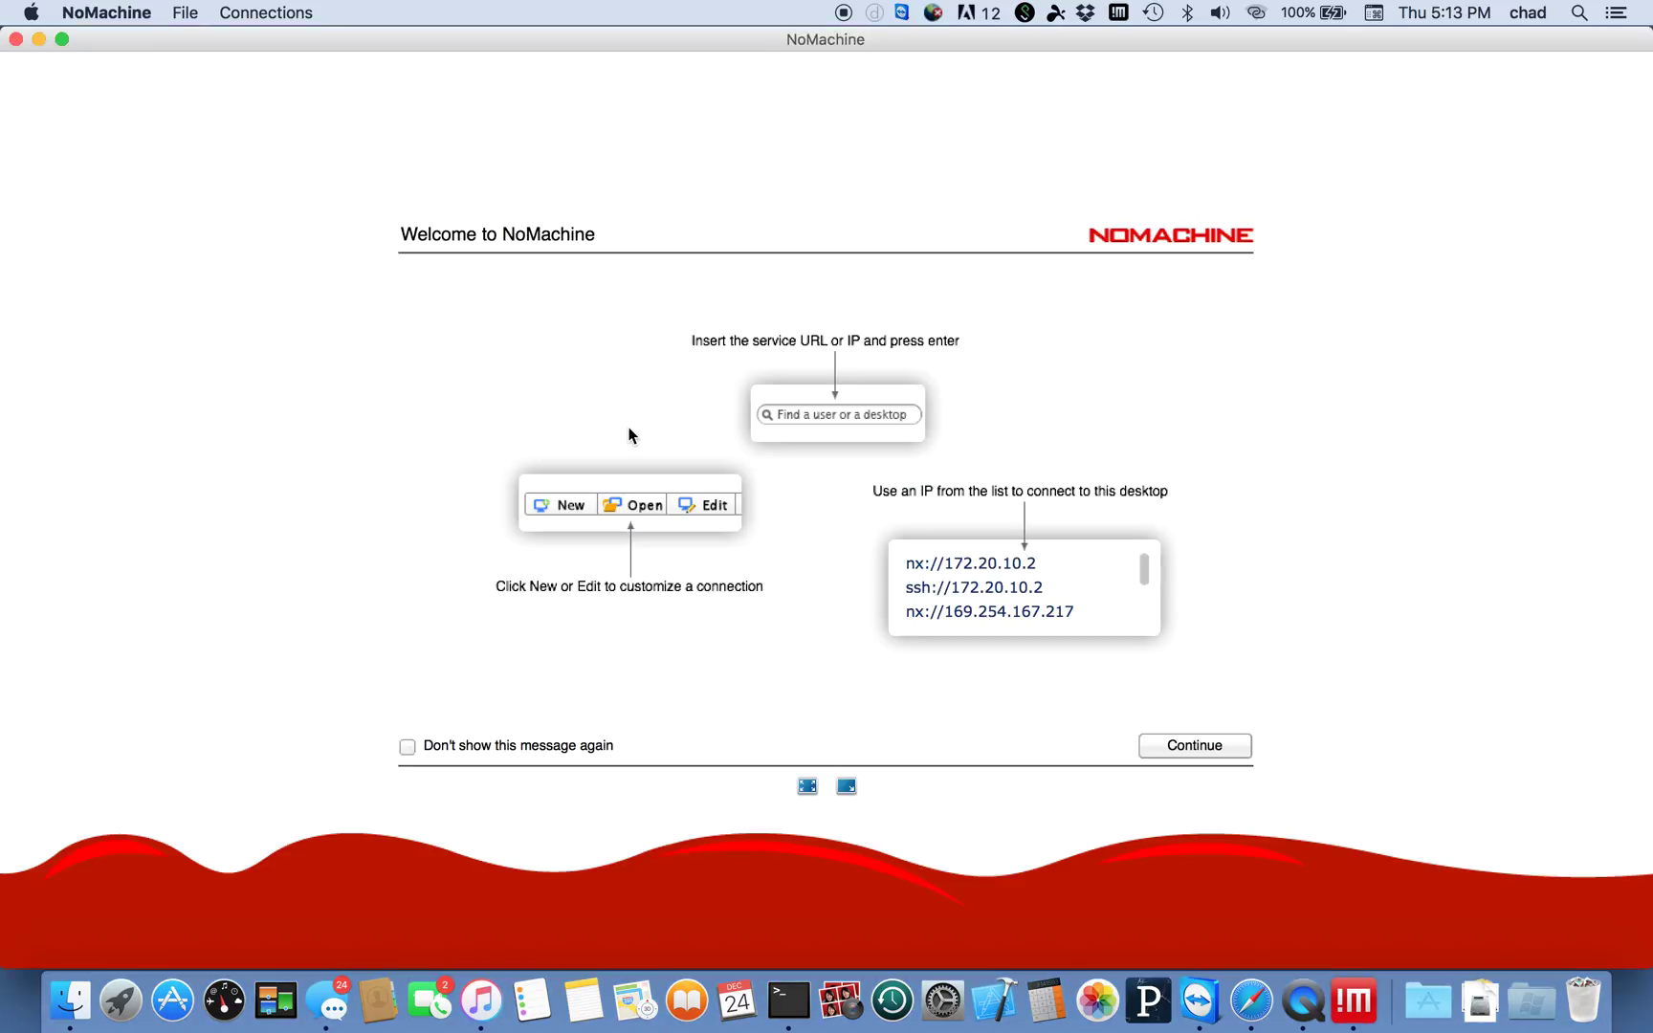
# Continue past the welcome screen and connect to the tegra-ubuntu machine.
pyautogui.click(1193, 745)
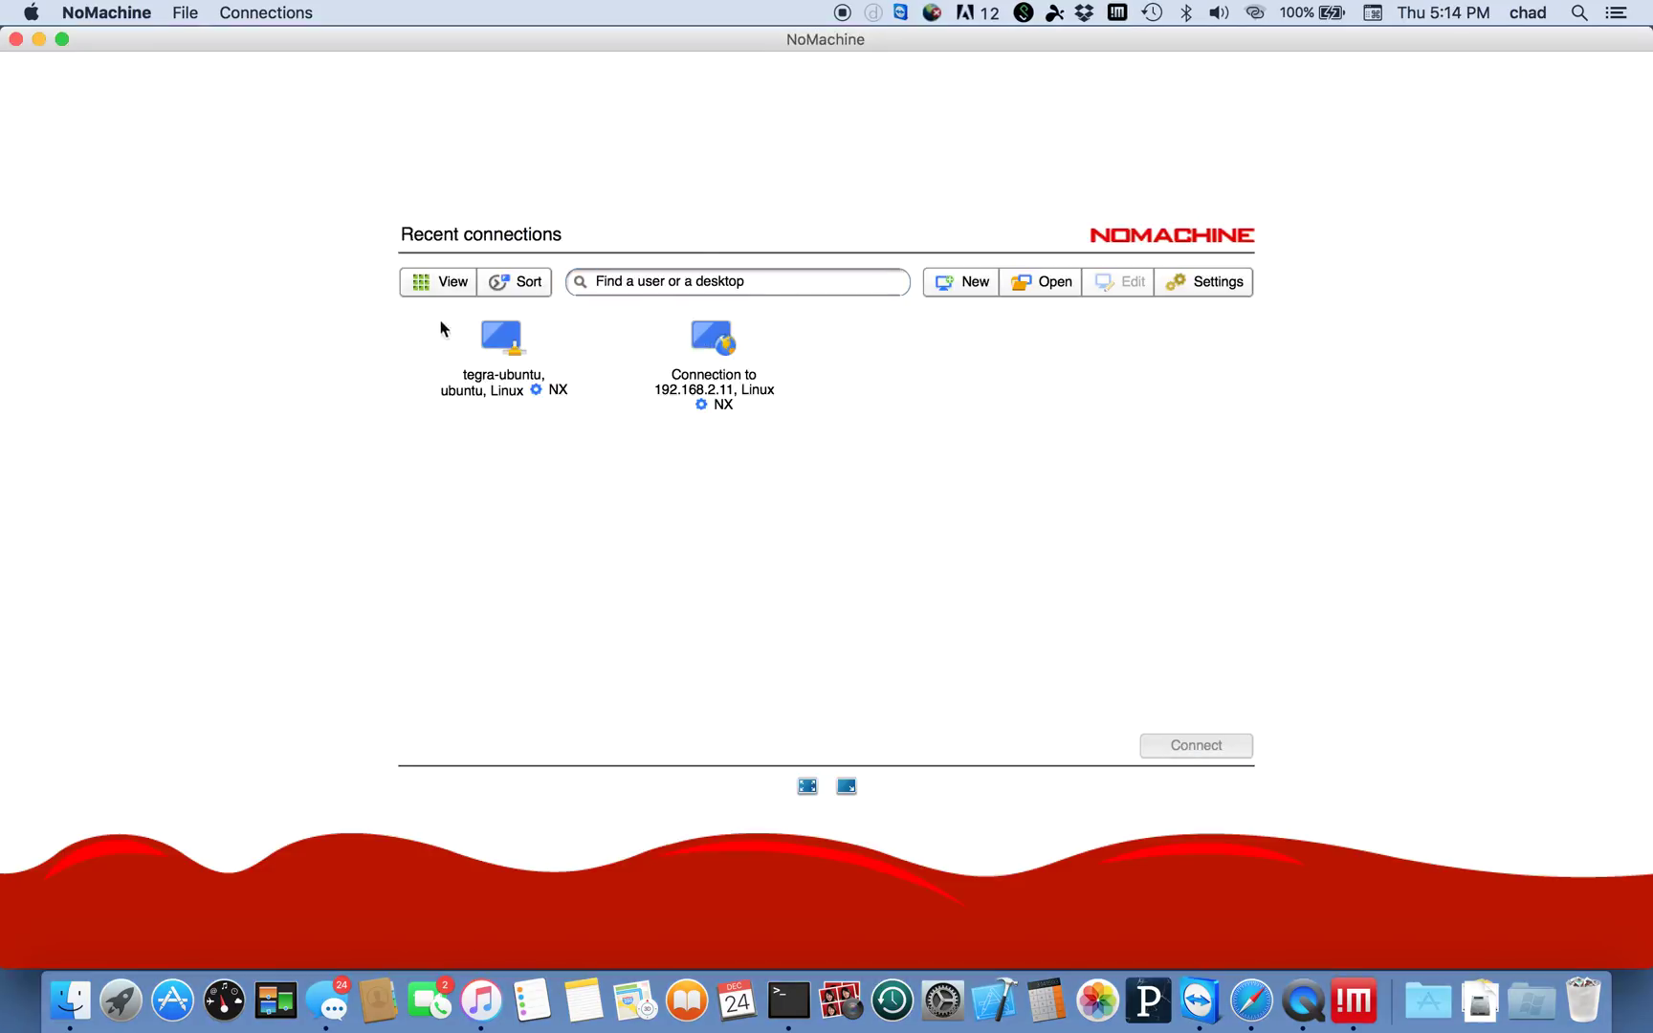
pyautogui.click(507, 351)
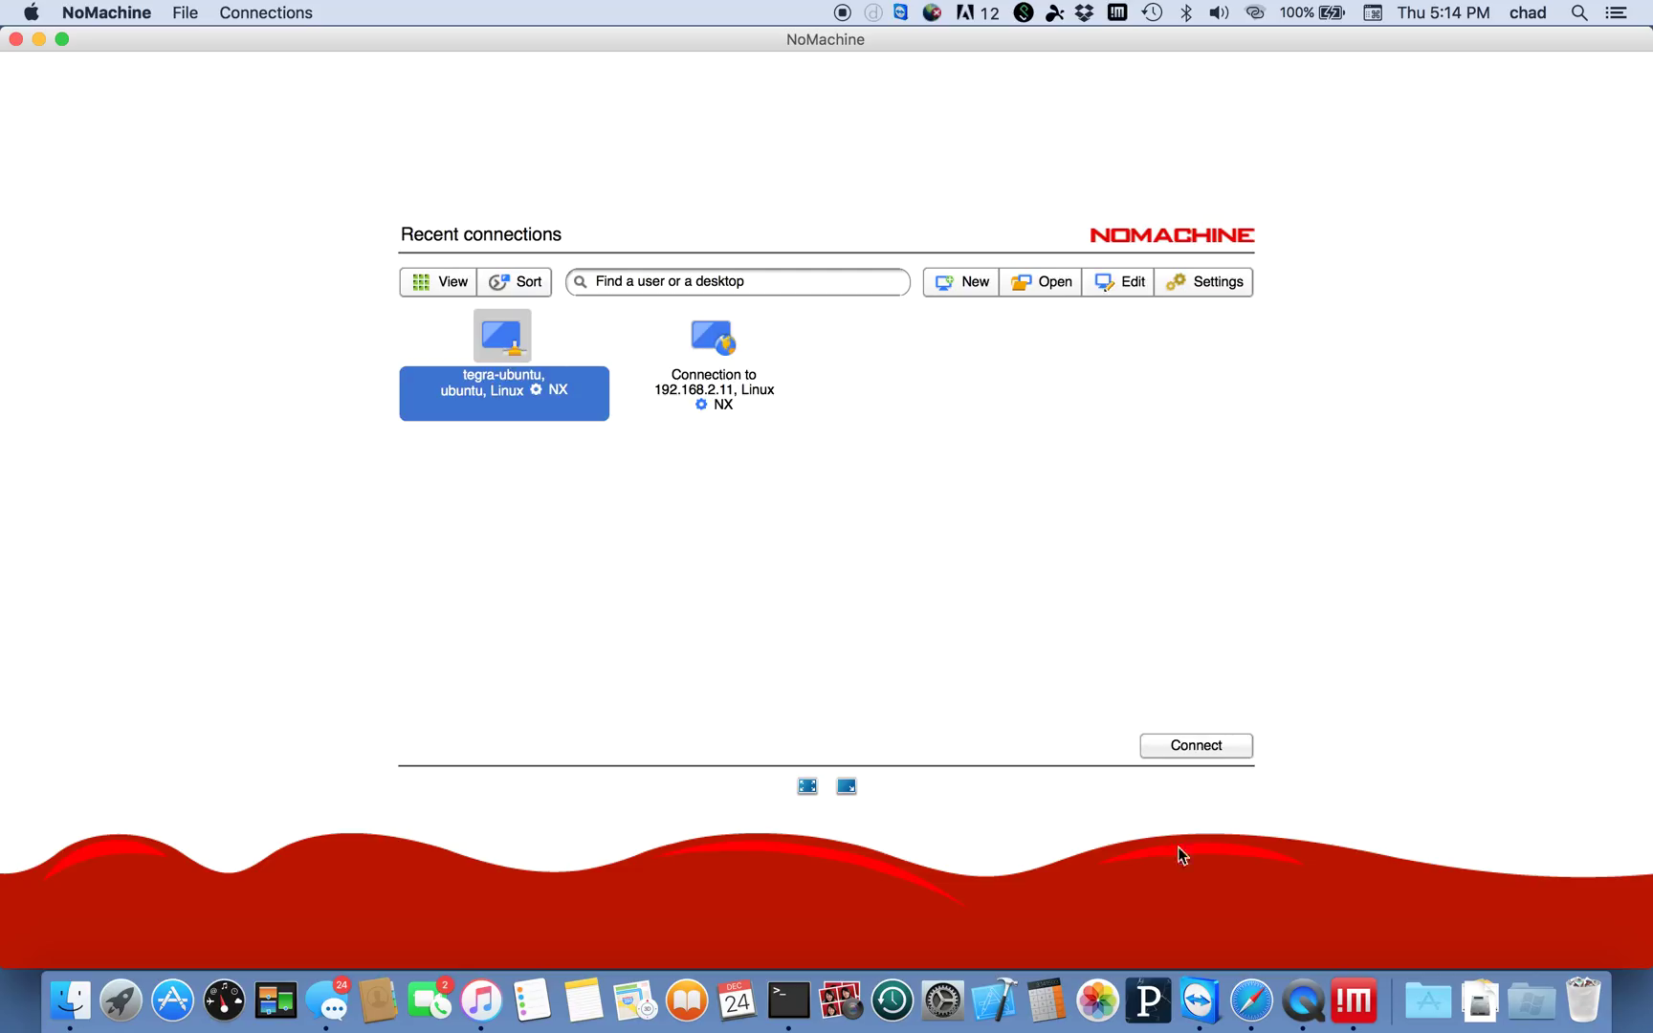
pyautogui.click(1196, 745)
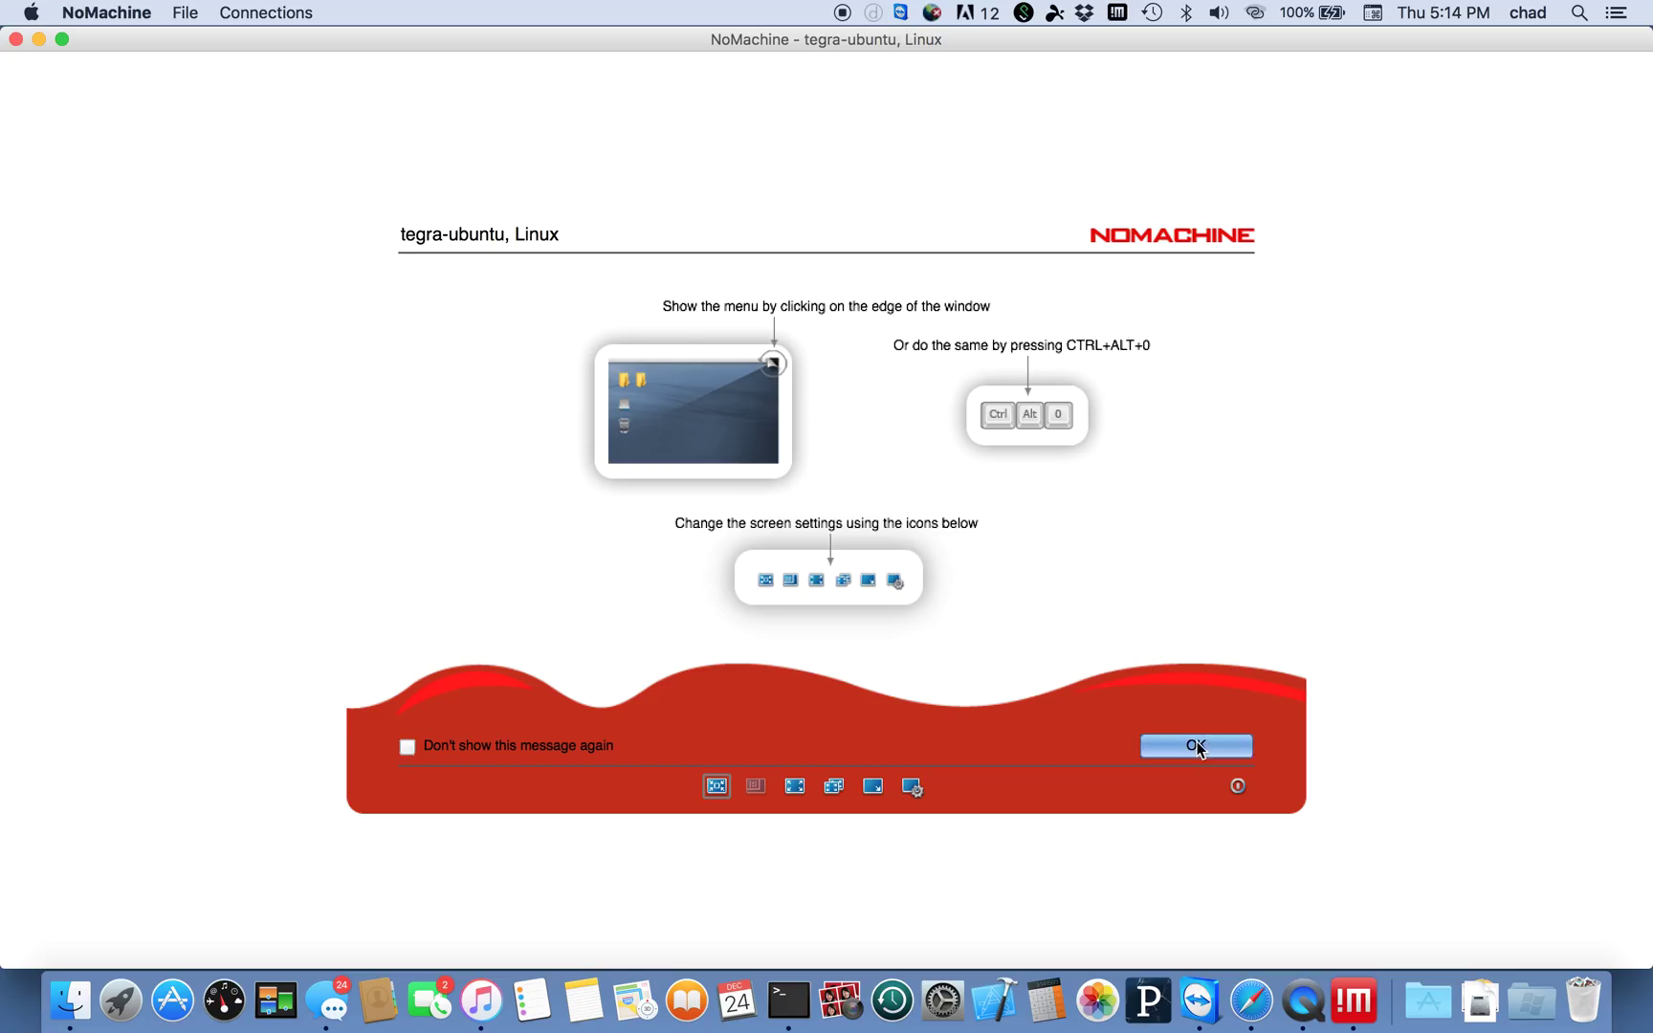
# Acknowledge the Menu panel, Audio streaming and Display resolution tips with OK.
pyautogui.click(1197, 745)
pyautogui.click(1196, 746)
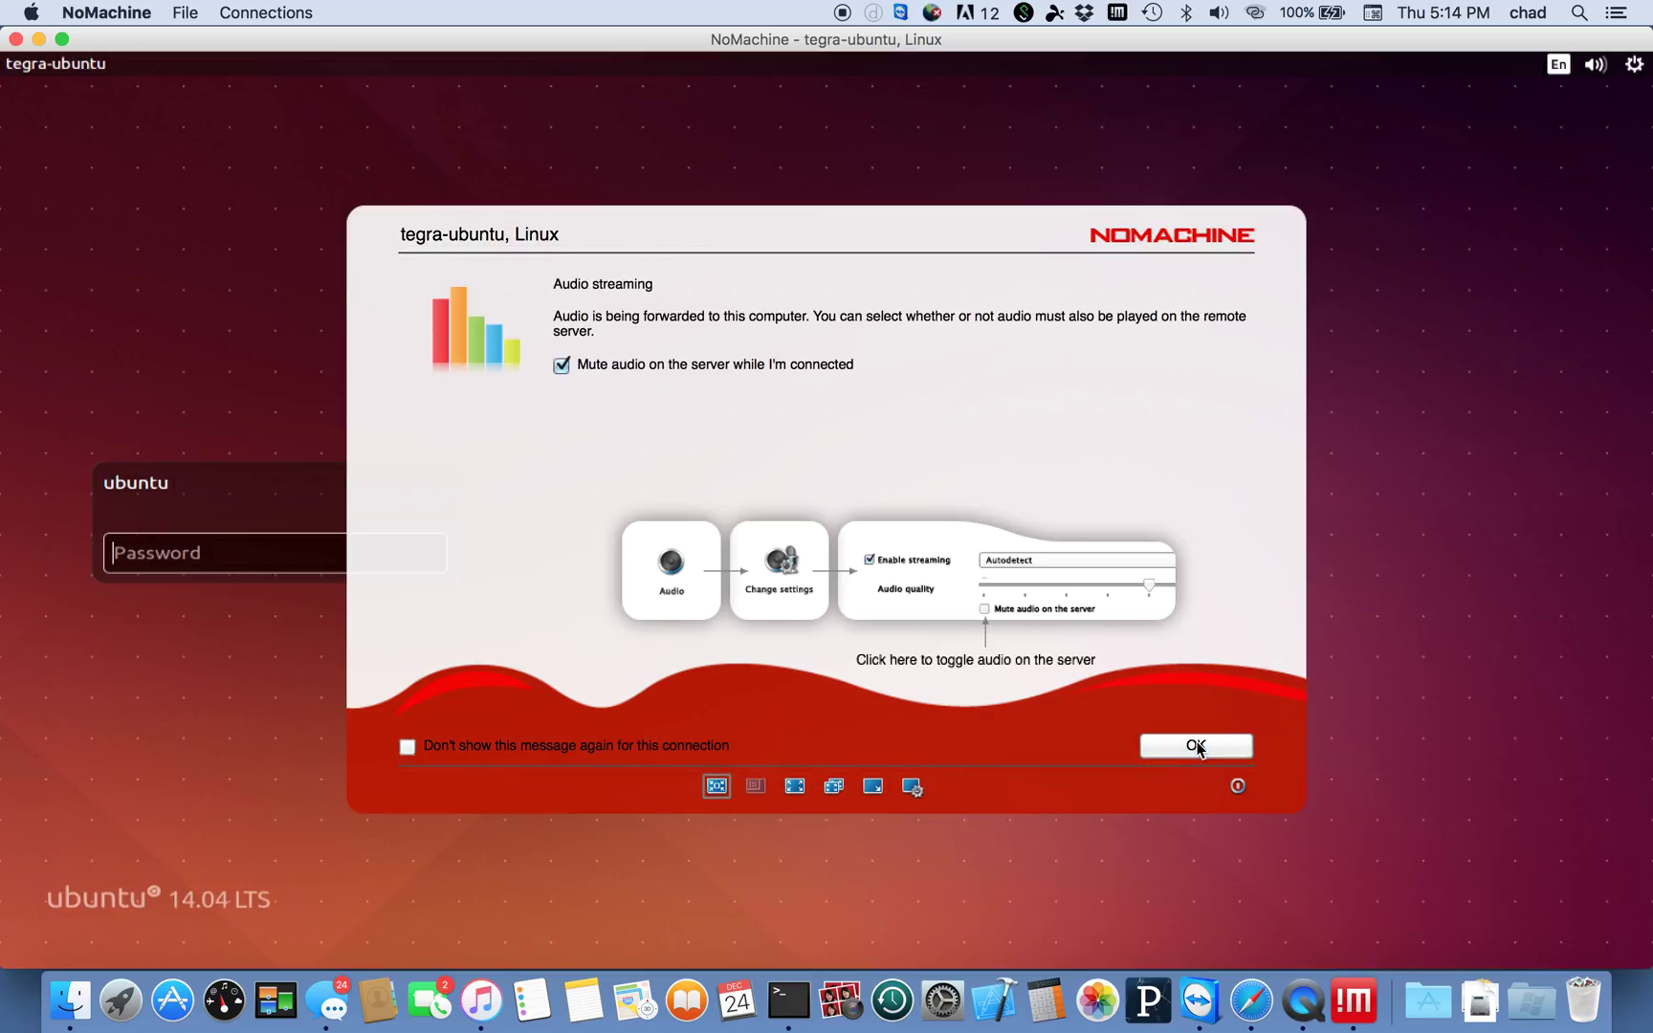
pyautogui.click(1198, 747)
pyautogui.click(1196, 747)
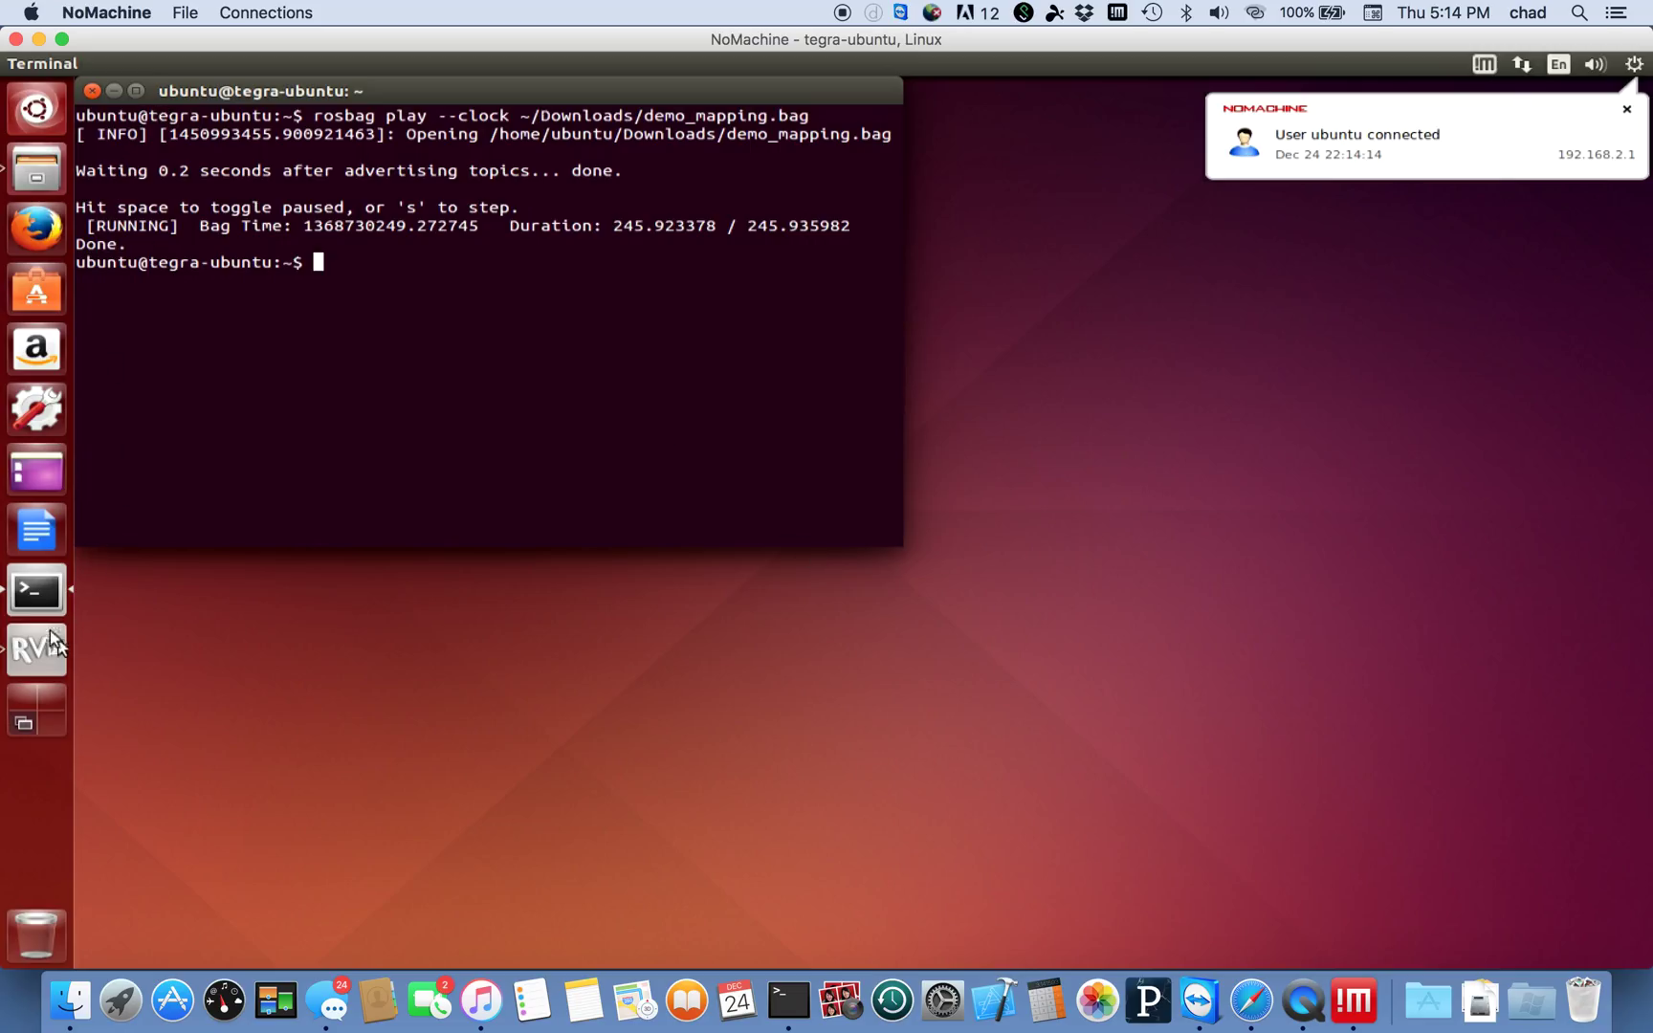
# Use the Unity workspace switcher to move toward the RViz point-cloud workspace.
pyautogui.click(39, 699)
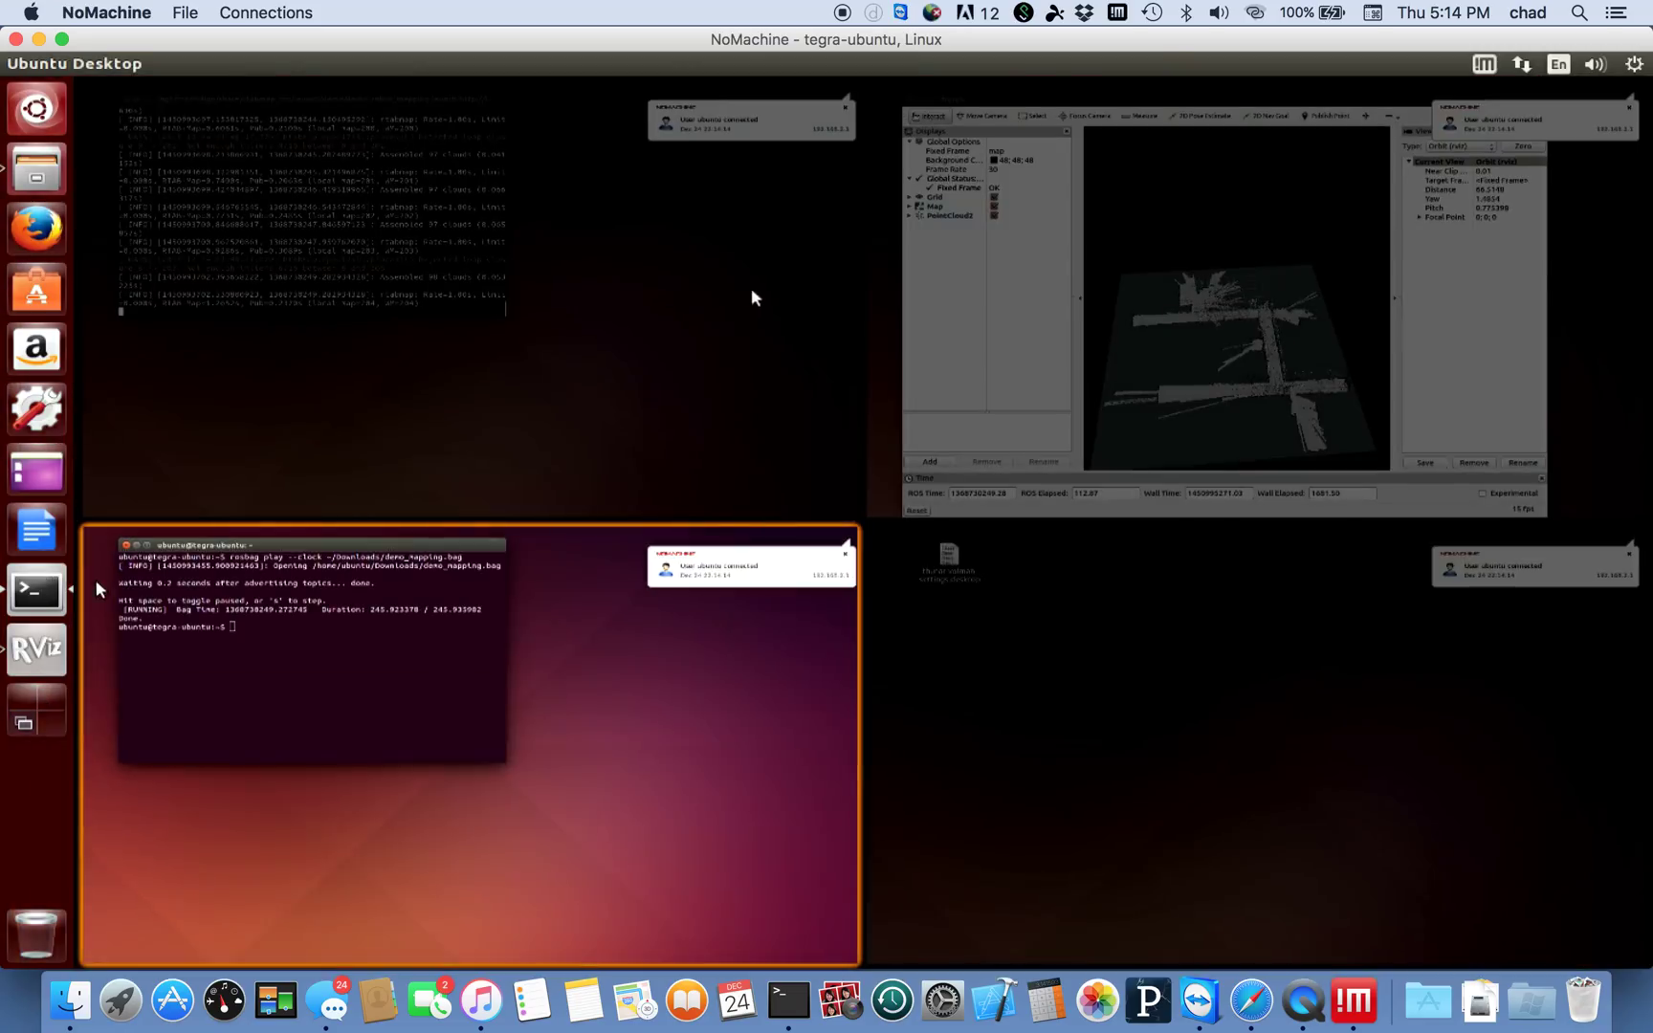
pyautogui.click(729, 299)
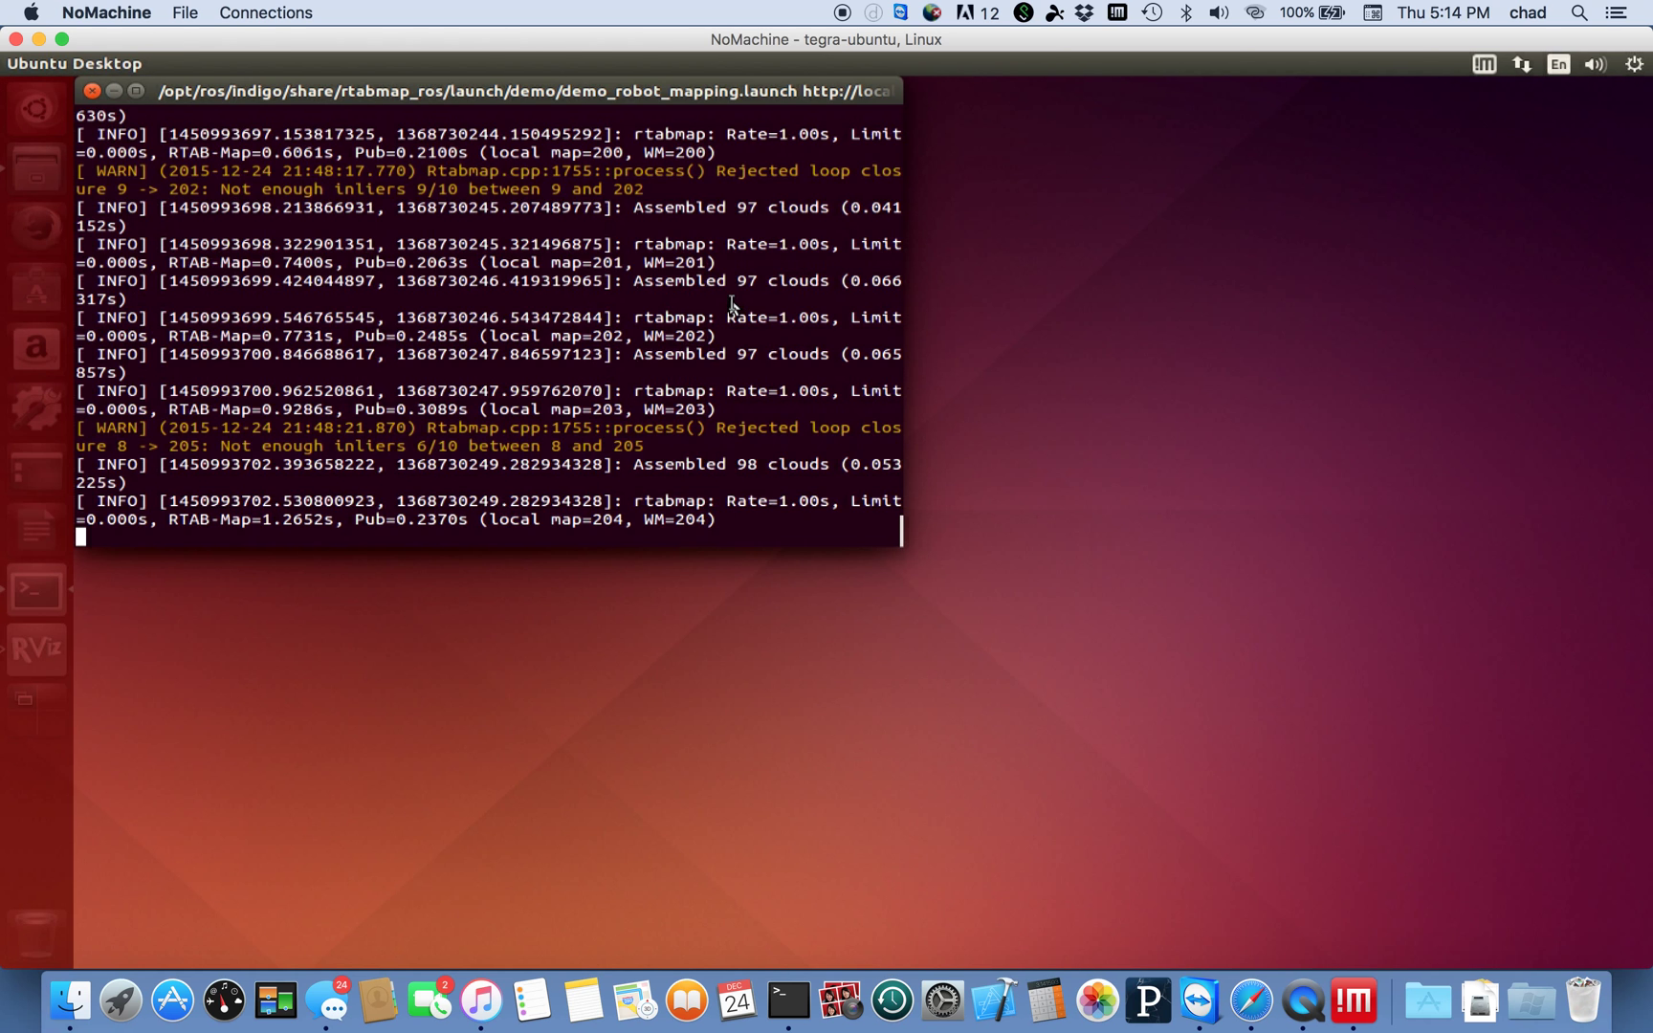
pyautogui.click(43, 716)
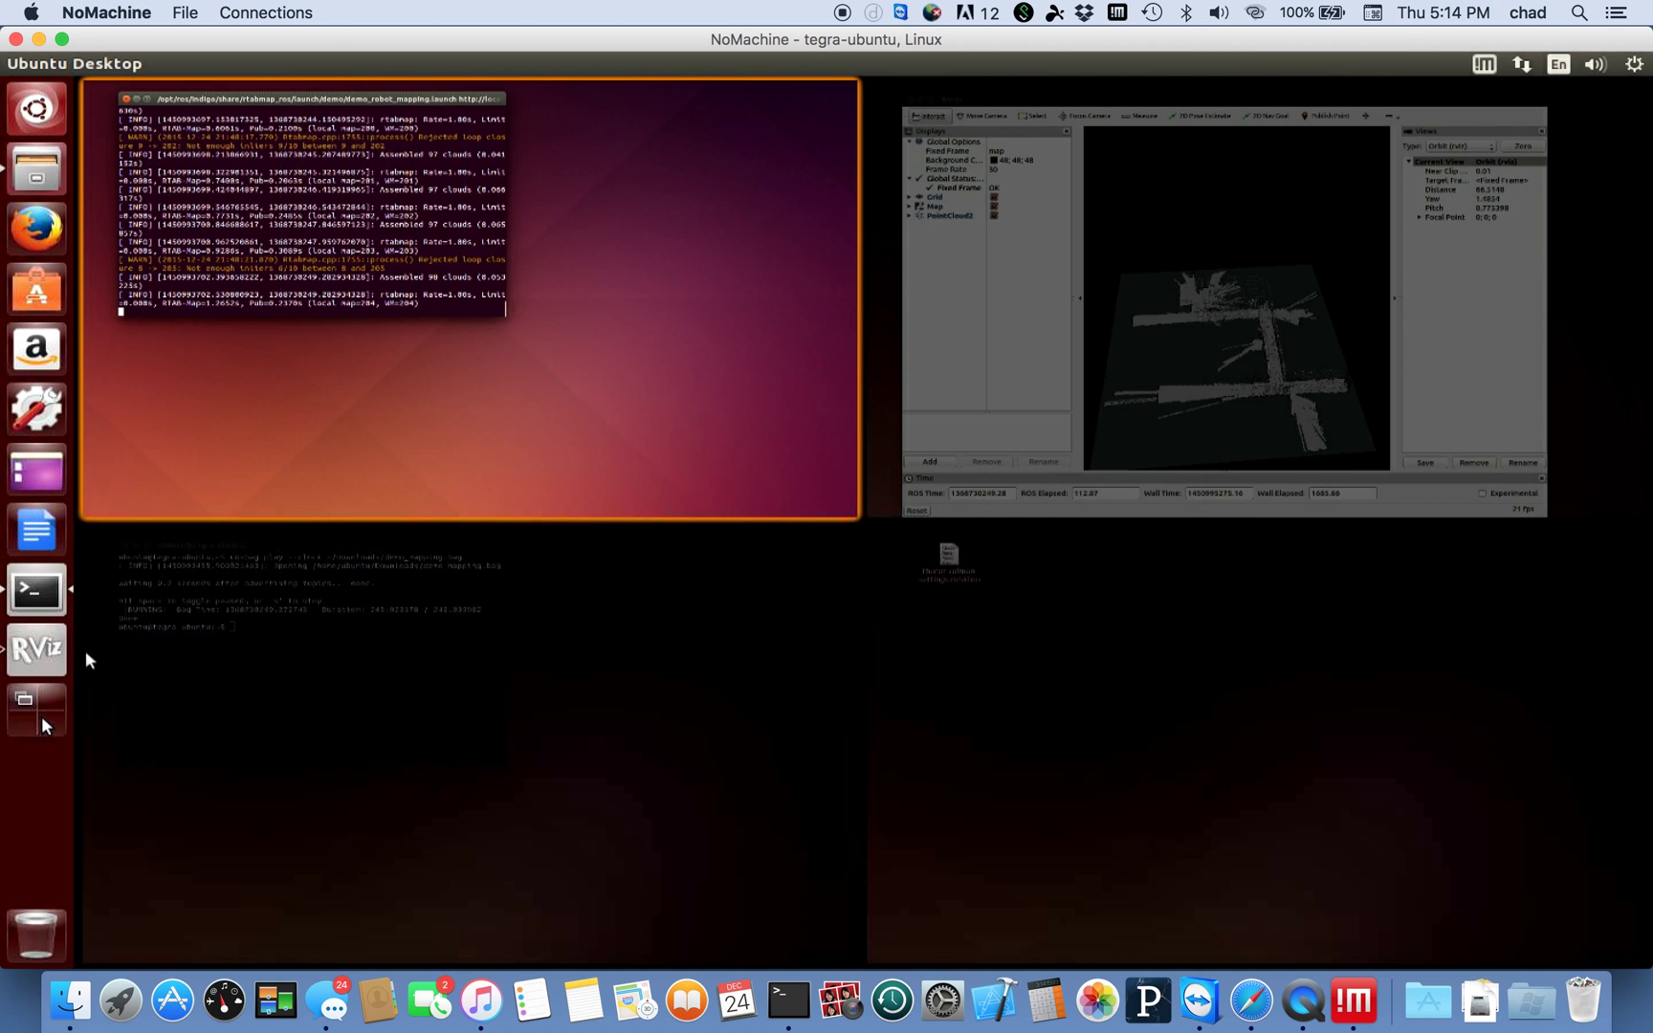
pyautogui.click(1206, 276)
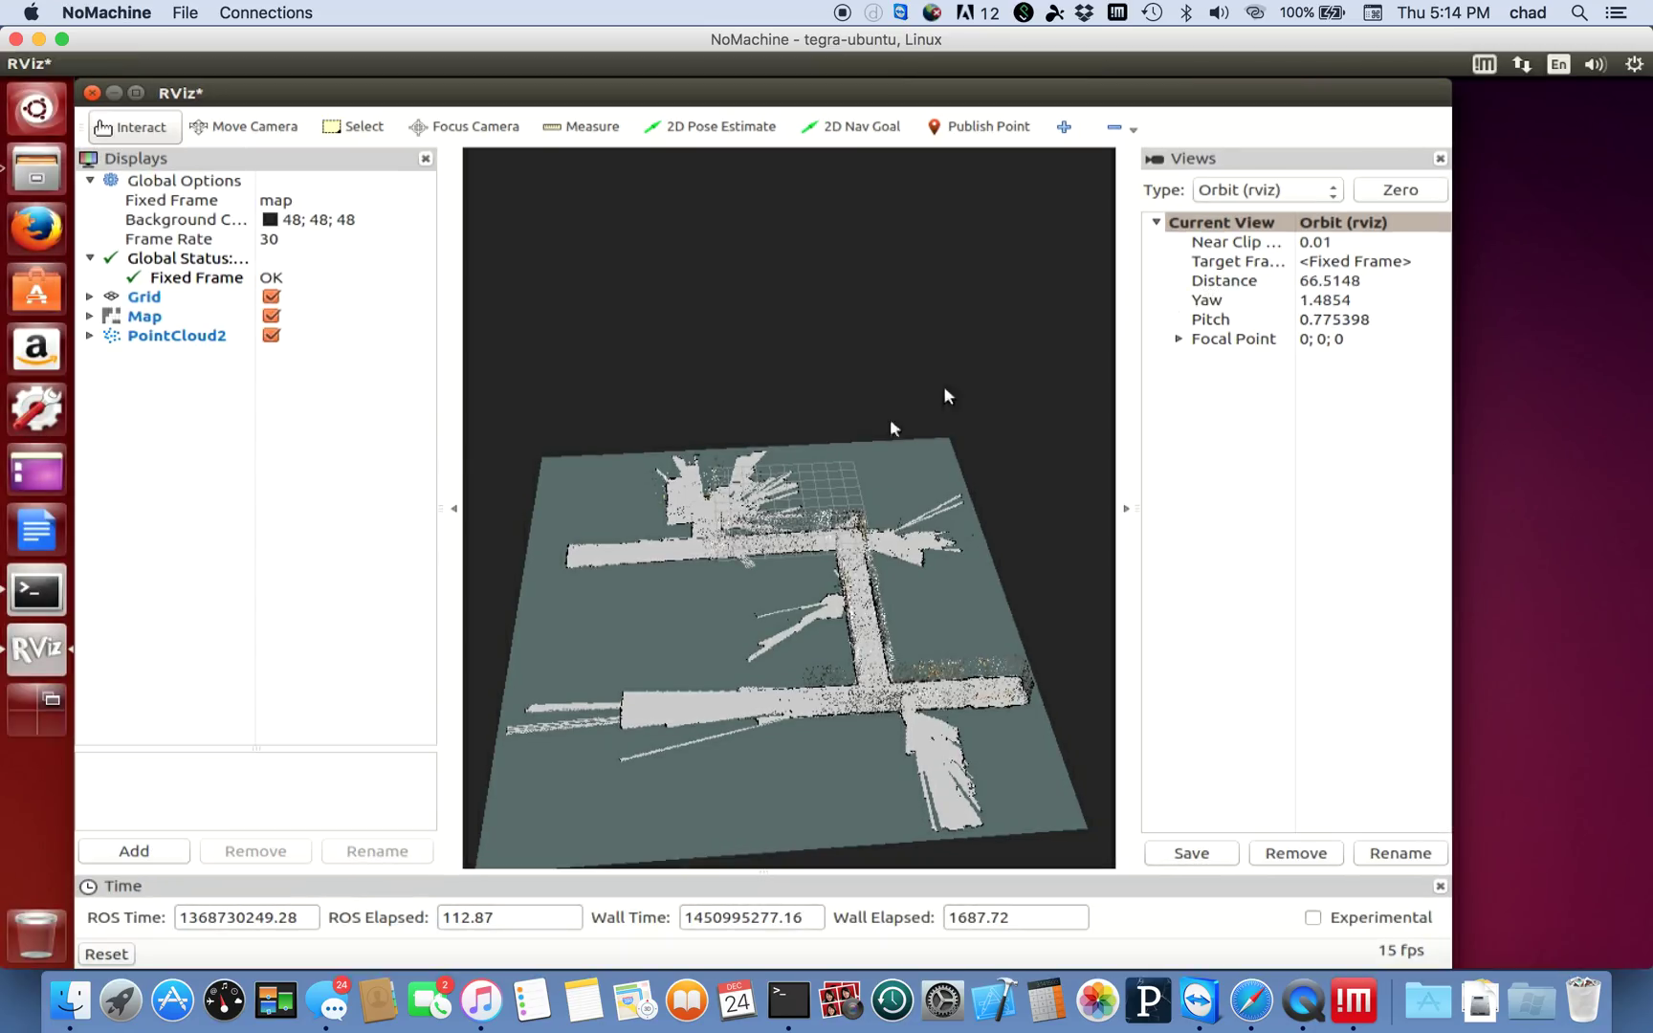
pyautogui.moveTo(870, 637)
pyautogui.mouseDown()
pyautogui.moveTo(871, 420)
pyautogui.moveTo(827, 565)
pyautogui.moveTo(827, 463)
pyautogui.moveTo(821, 581)
pyautogui.moveTo(789, 543)
pyautogui.moveTo(675, 523)
pyautogui.mouseUp()
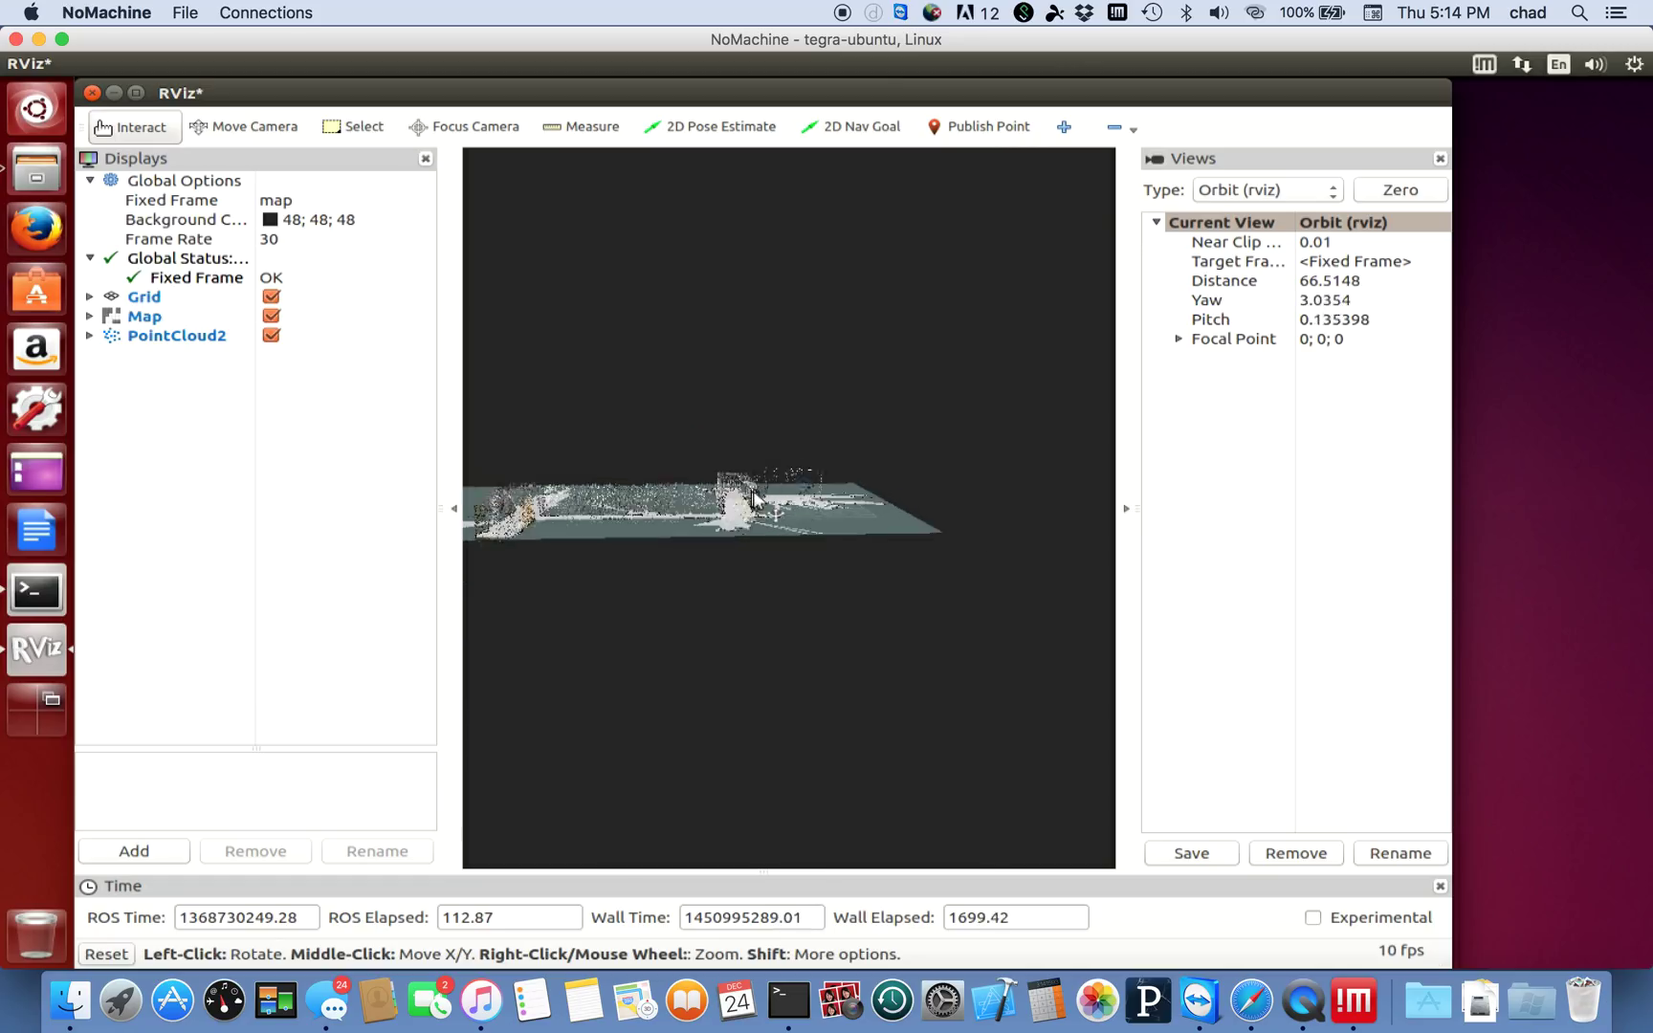
pyautogui.scroll(-2, 675, 514)
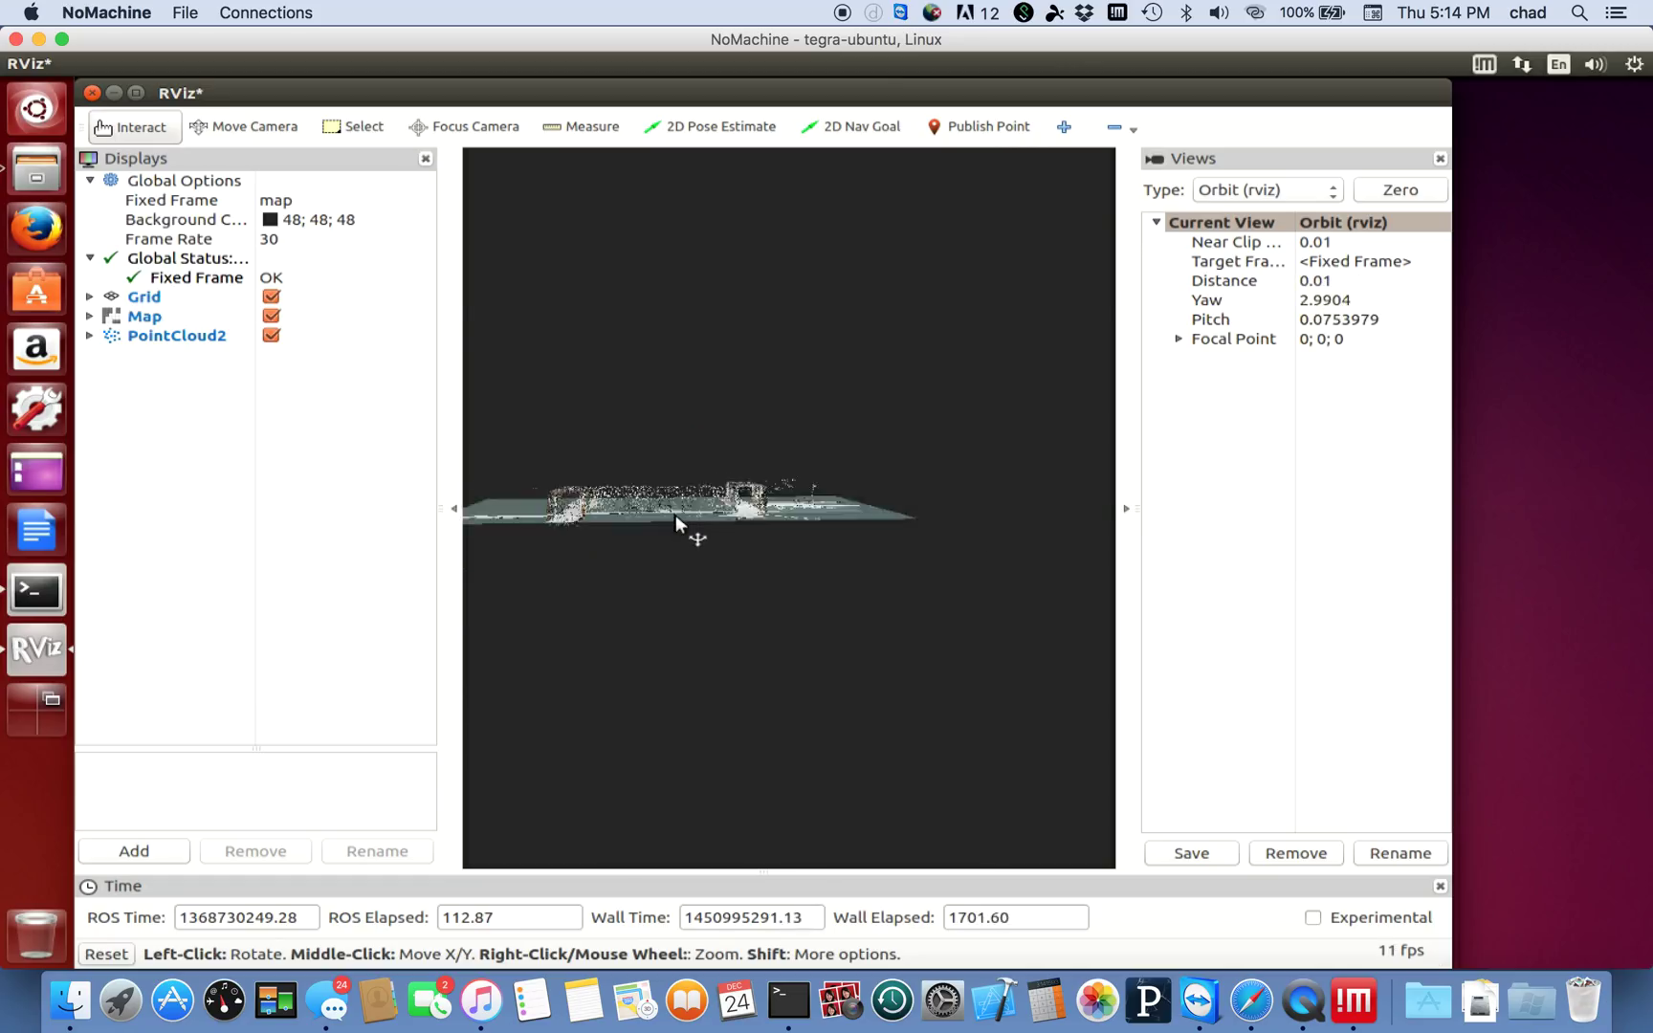
pyautogui.scroll(15, 676, 515)
pyautogui.moveTo(675, 515)
pyautogui.mouseDown()
pyautogui.moveTo(771, 545)
pyautogui.moveTo(629, 463)
pyautogui.moveTo(647, 488)
pyautogui.mouseUp()
pyautogui.scroll(-5, 645, 488)
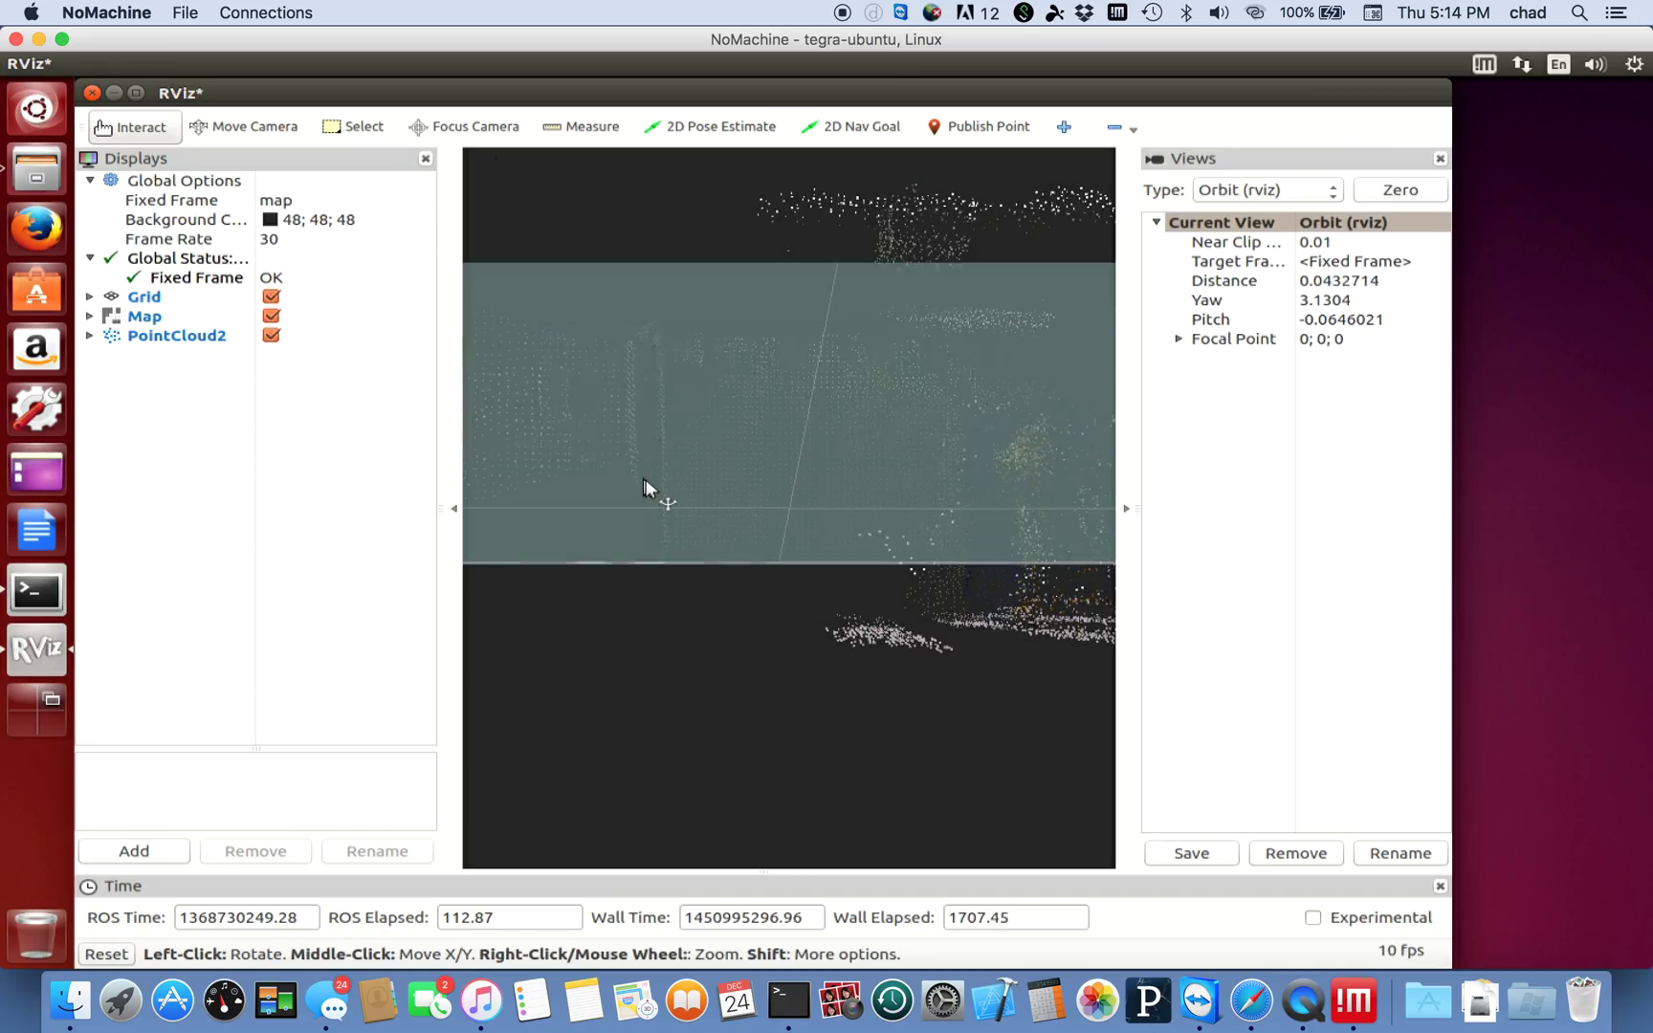
pyautogui.moveTo(780, 397); pyautogui.dragTo(781, 431)
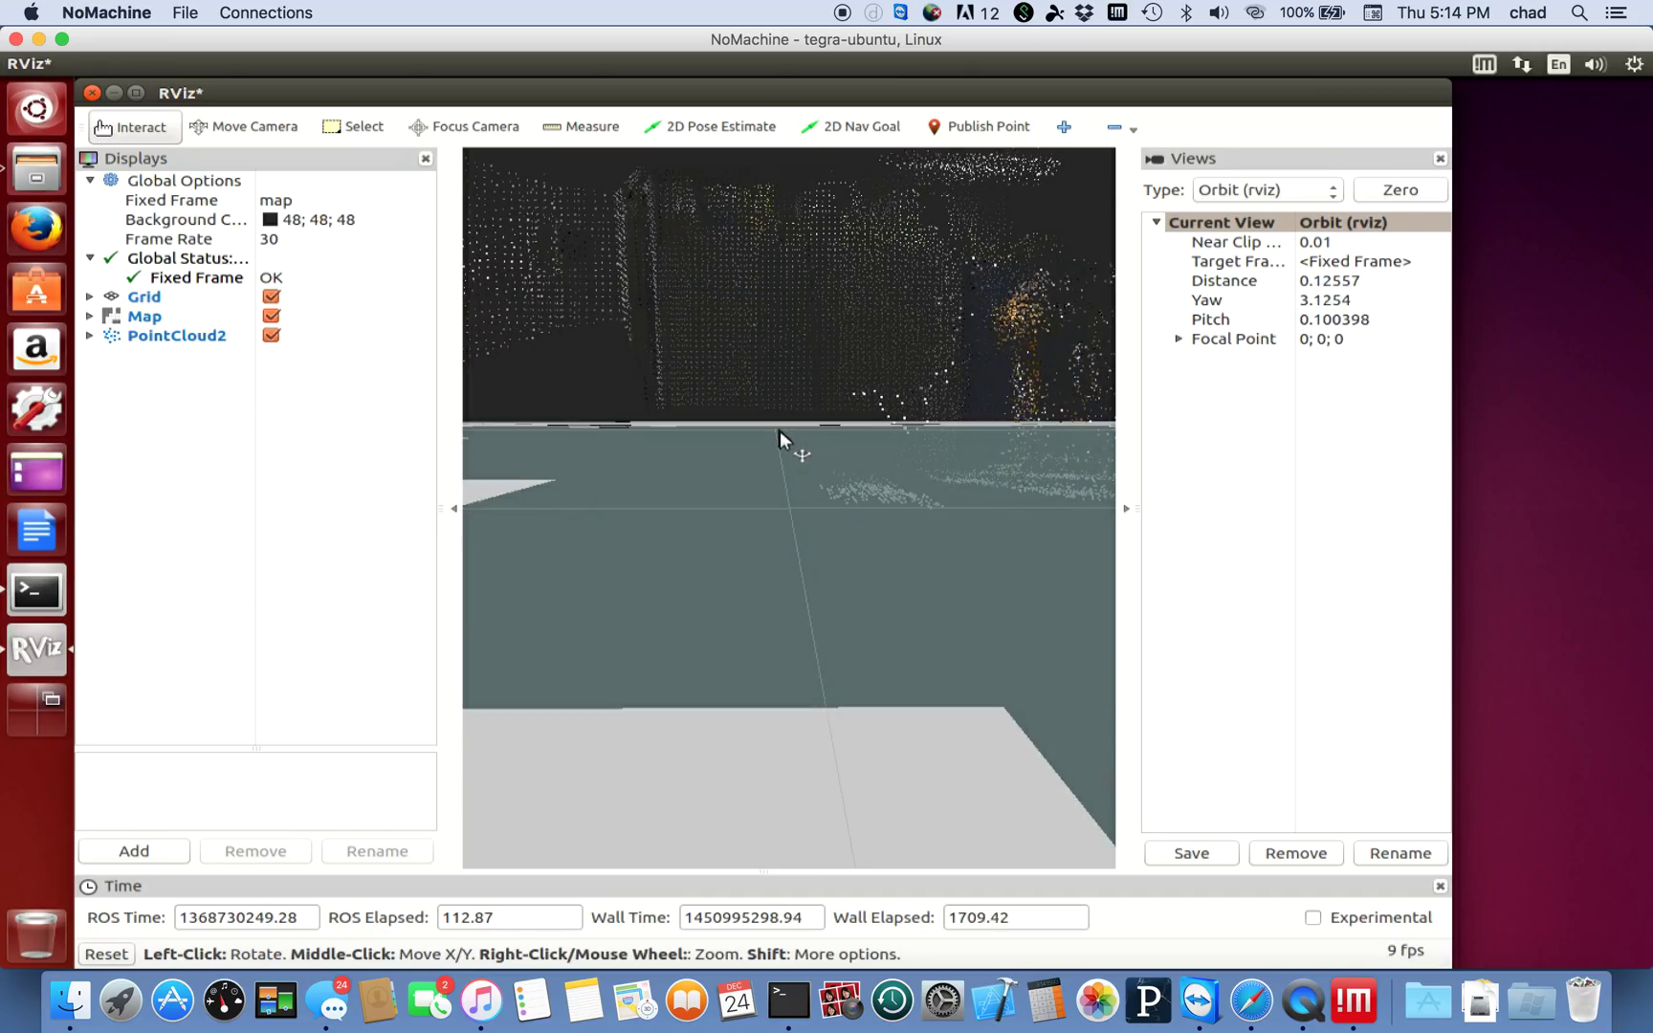
pyautogui.scroll(-5, 781, 430)
pyautogui.scroll(-5, 780, 430)
pyautogui.scroll(-5, 780, 430)
pyautogui.scroll(-5, 780, 431)
pyautogui.scroll(-5, 781, 430)
pyautogui.scroll(-5, 780, 430)
pyautogui.scroll(-5, 787, 460)
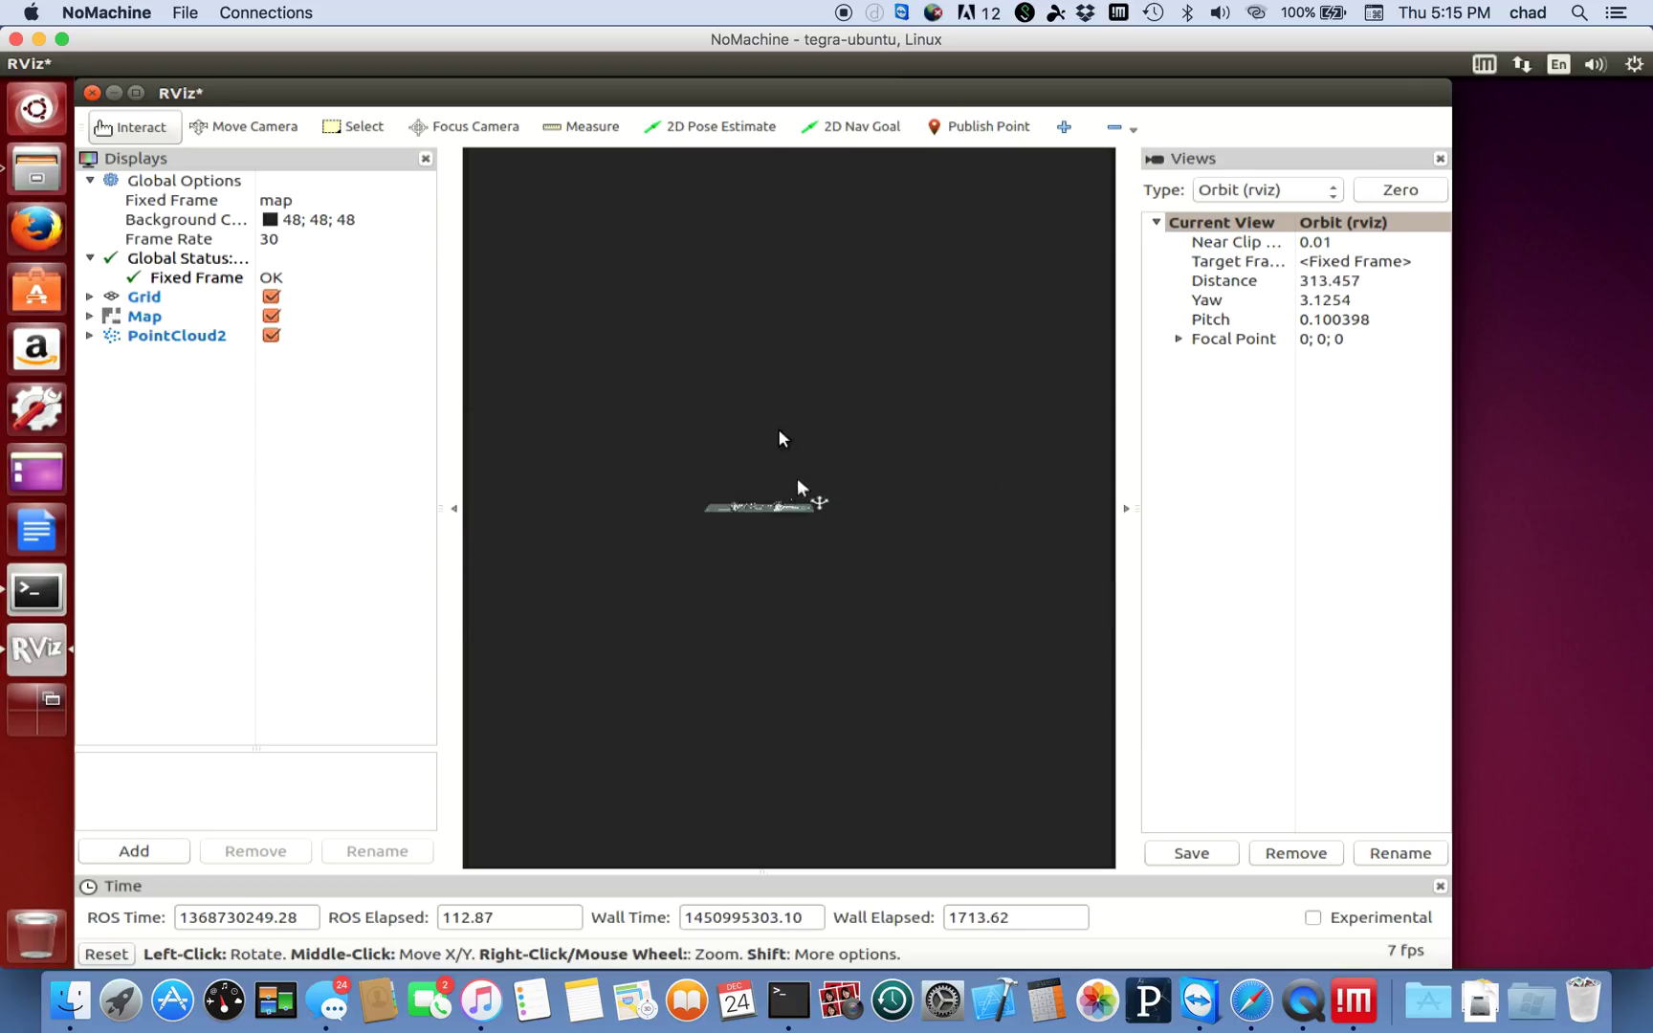
pyautogui.scroll(-3, 797, 479)
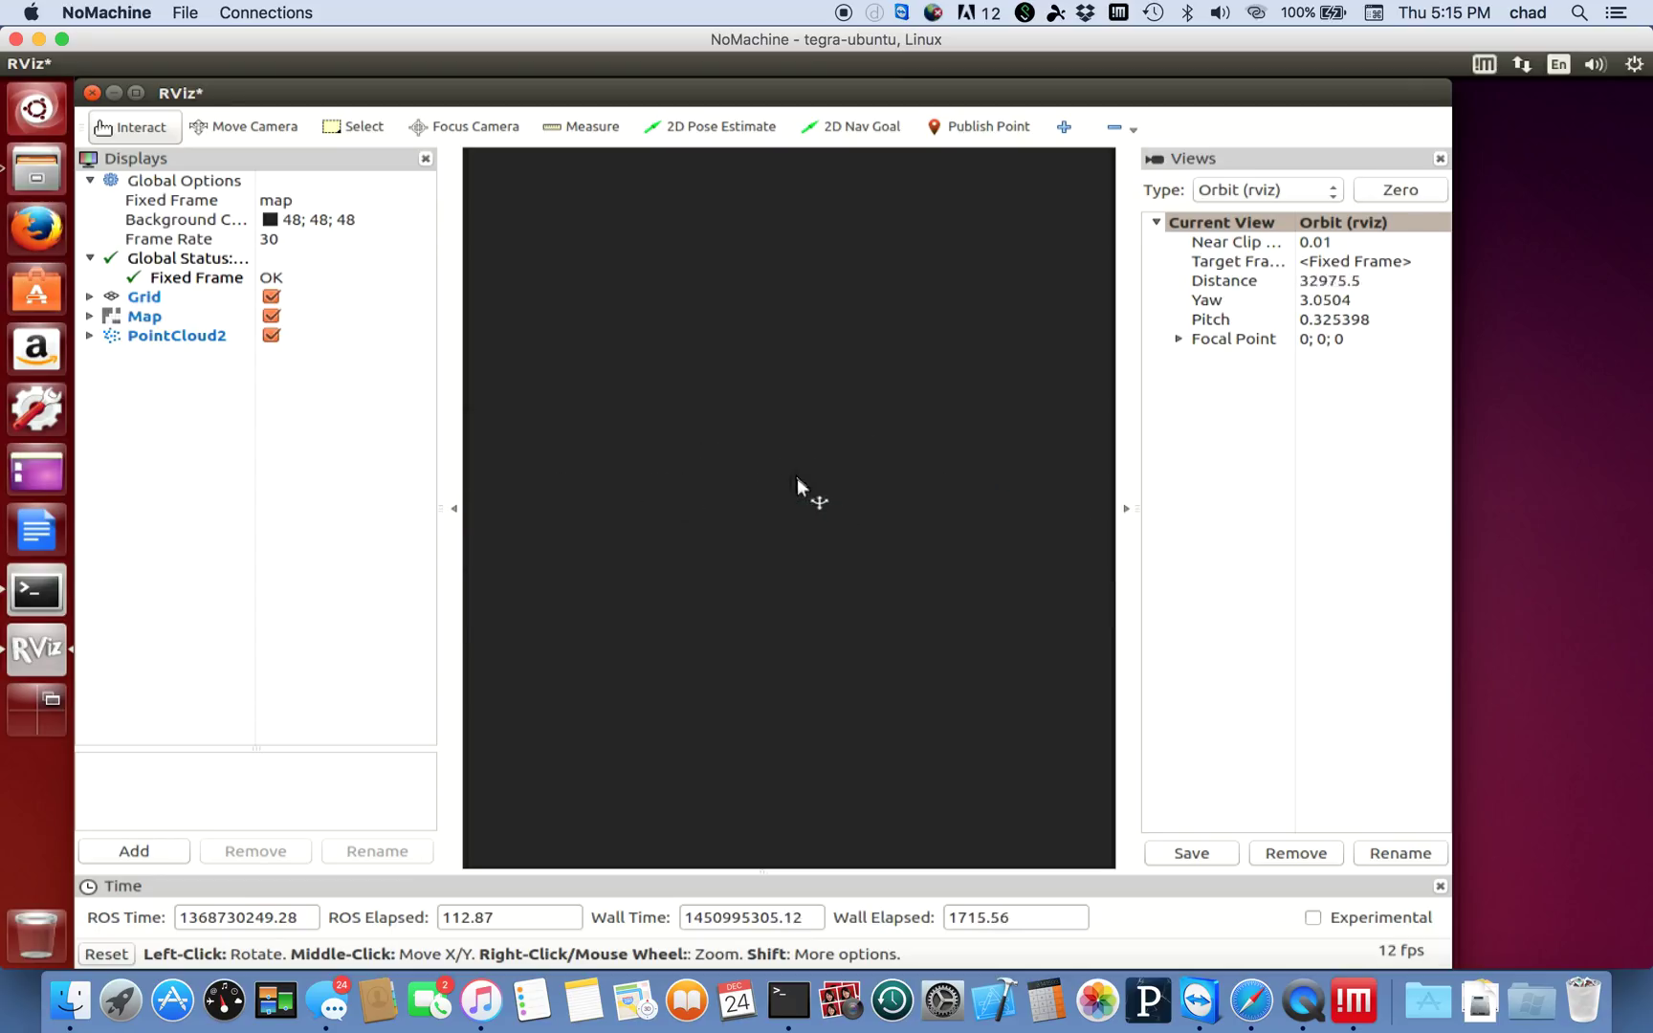
pyautogui.scroll(5, 797, 477)
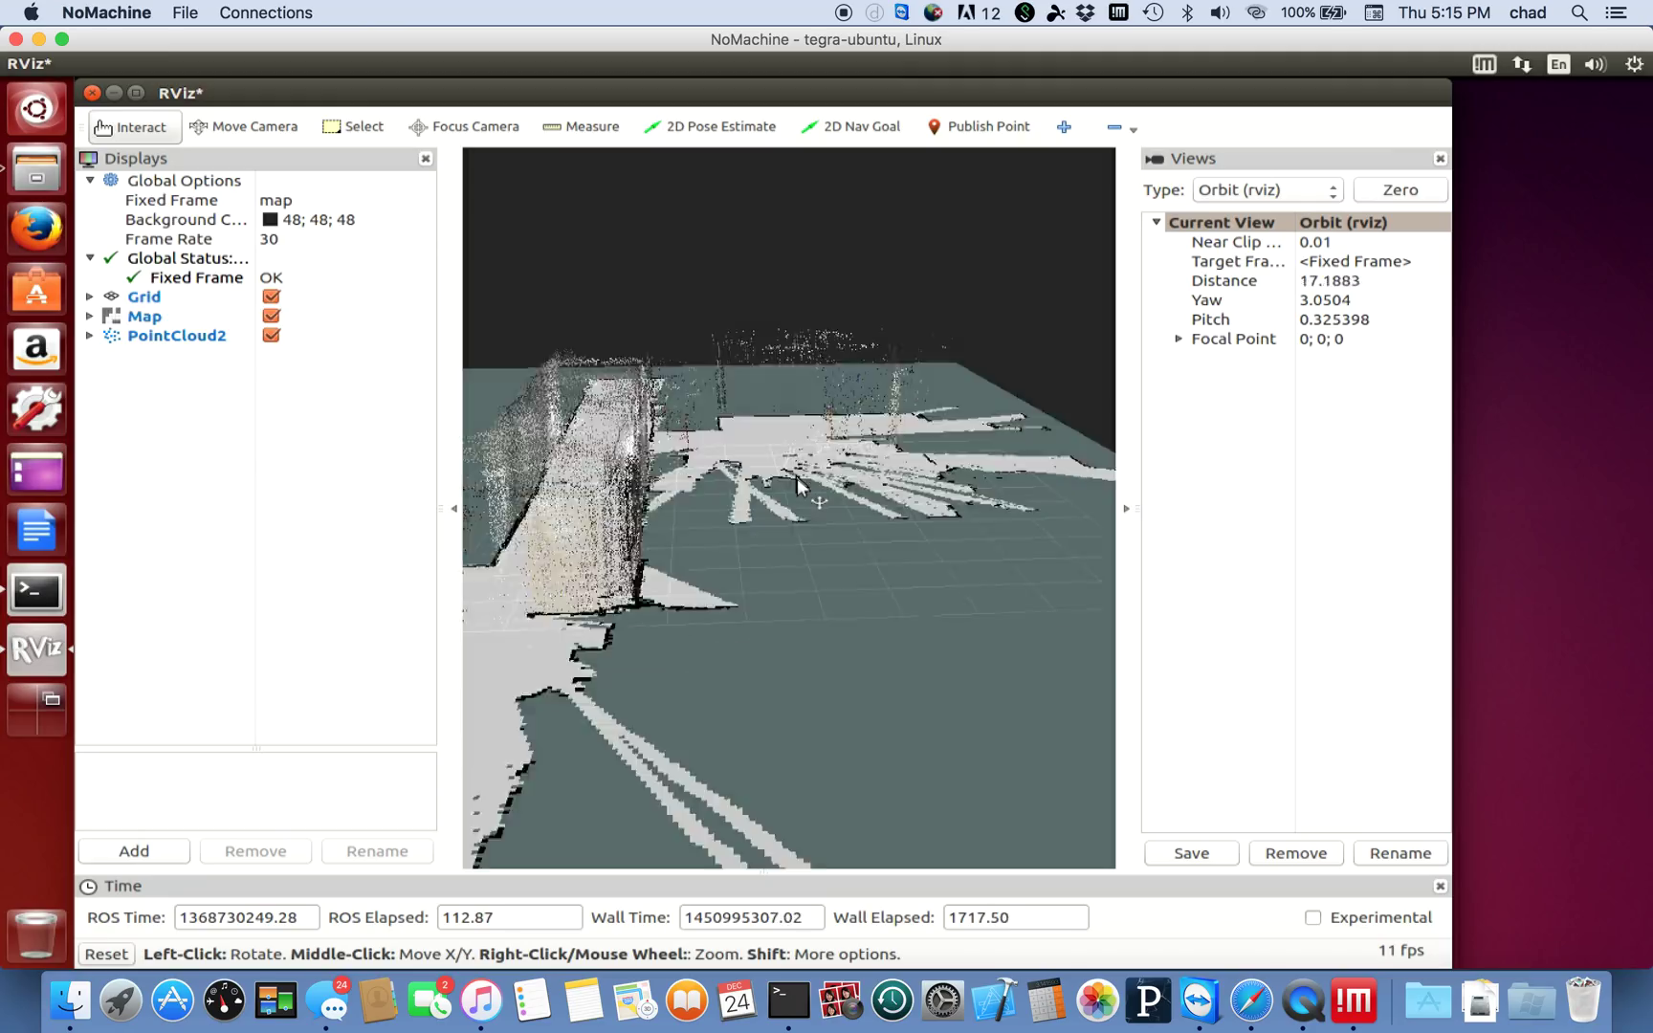
pyautogui.scroll(5, 797, 479)
pyautogui.scroll(5, 797, 477)
pyautogui.scroll(-3, 797, 479)
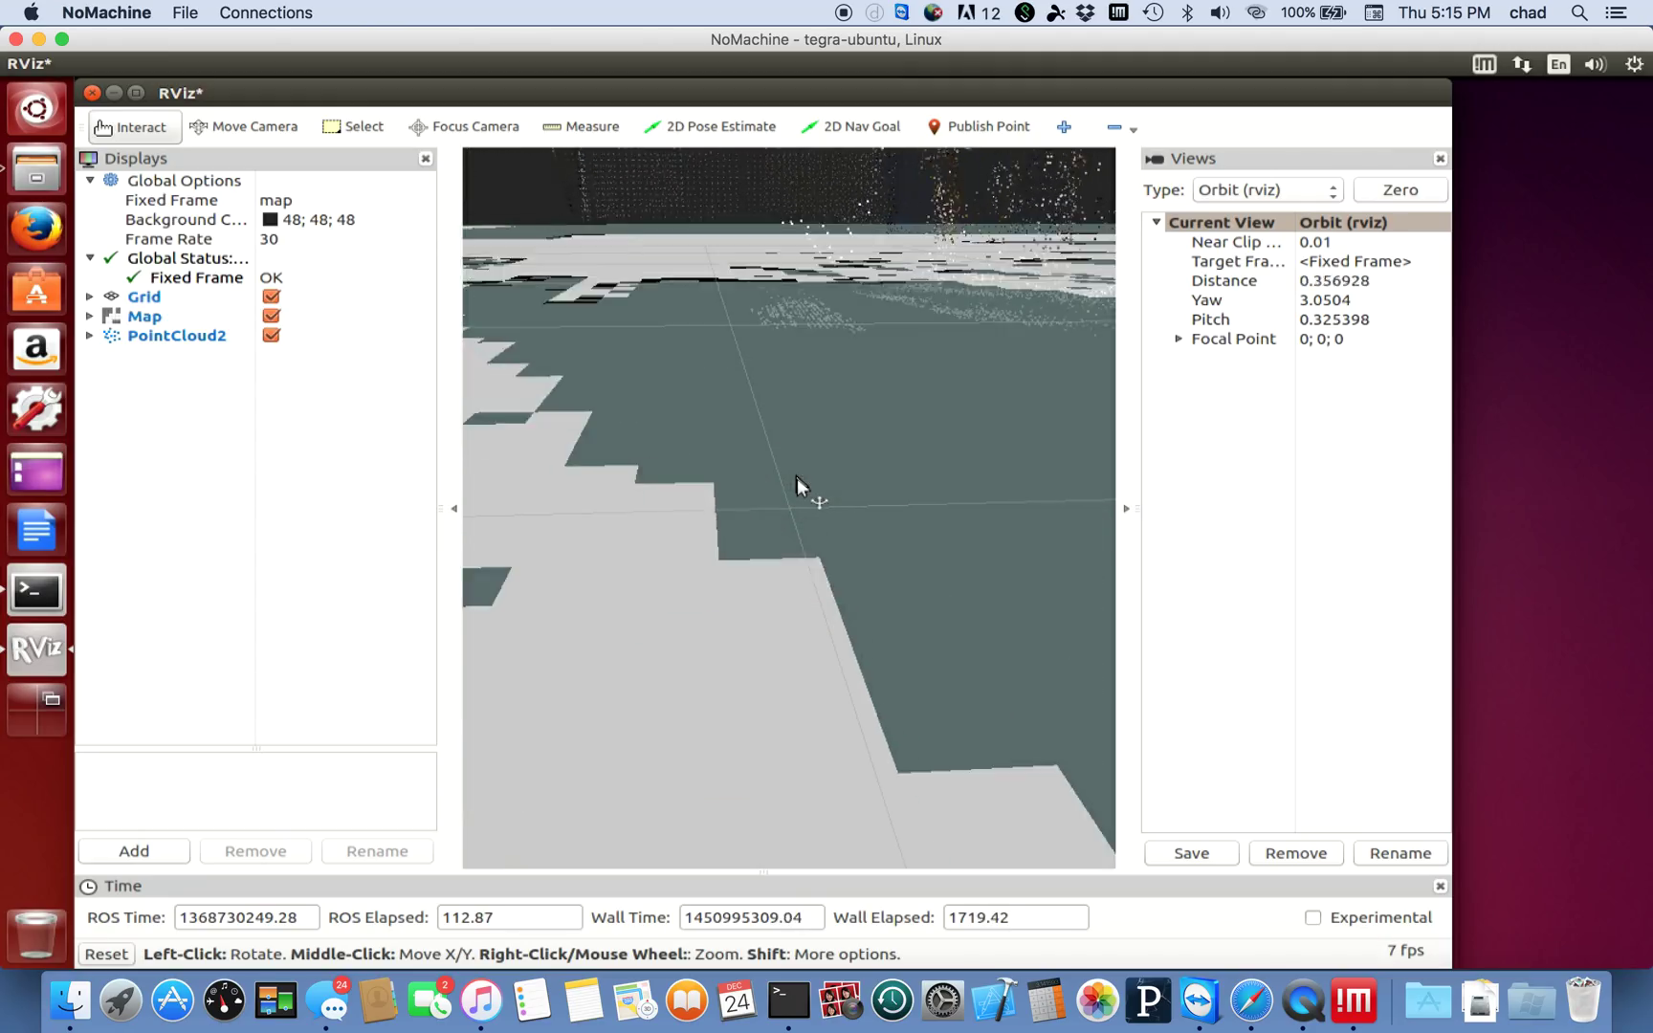
pyautogui.scroll(-3, 798, 479)
pyautogui.scroll(-3, 797, 478)
pyautogui.scroll(4, 796, 479)
pyautogui.scroll(5, 797, 479)
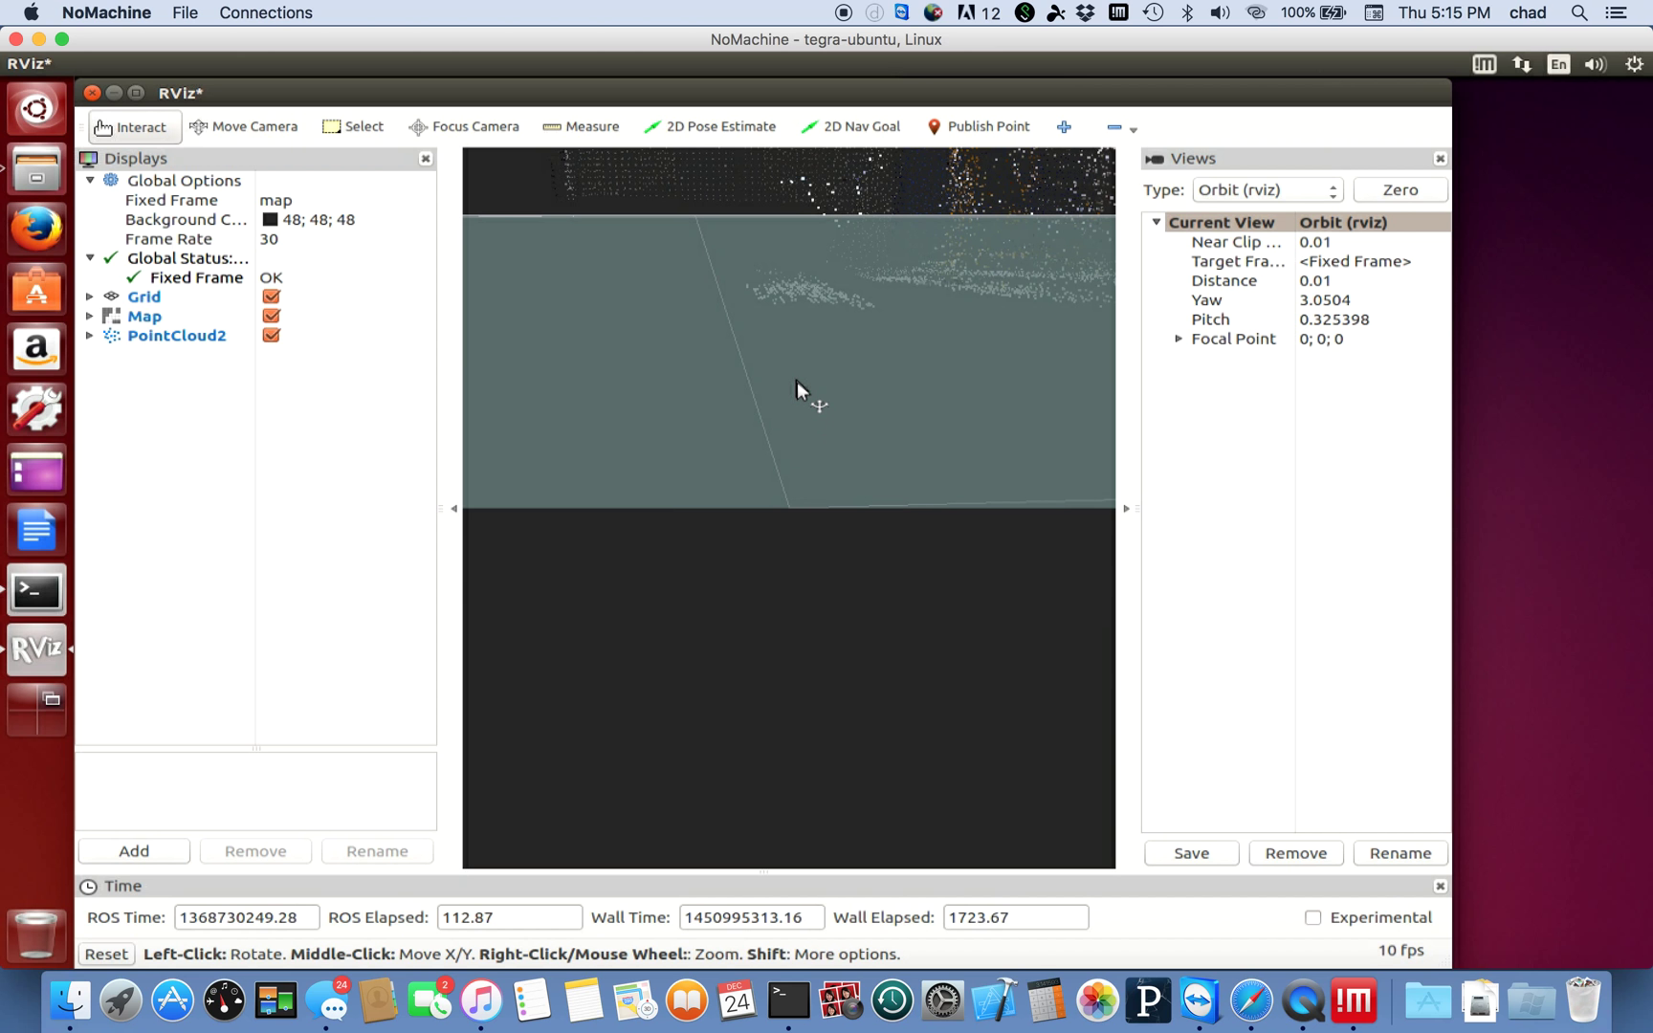
pyautogui.moveTo(797, 380)
pyautogui.mouseDown()
pyautogui.moveTo(853, 298)
pyautogui.moveTo(597, 322)
pyautogui.moveTo(758, 368)
pyautogui.mouseUp()
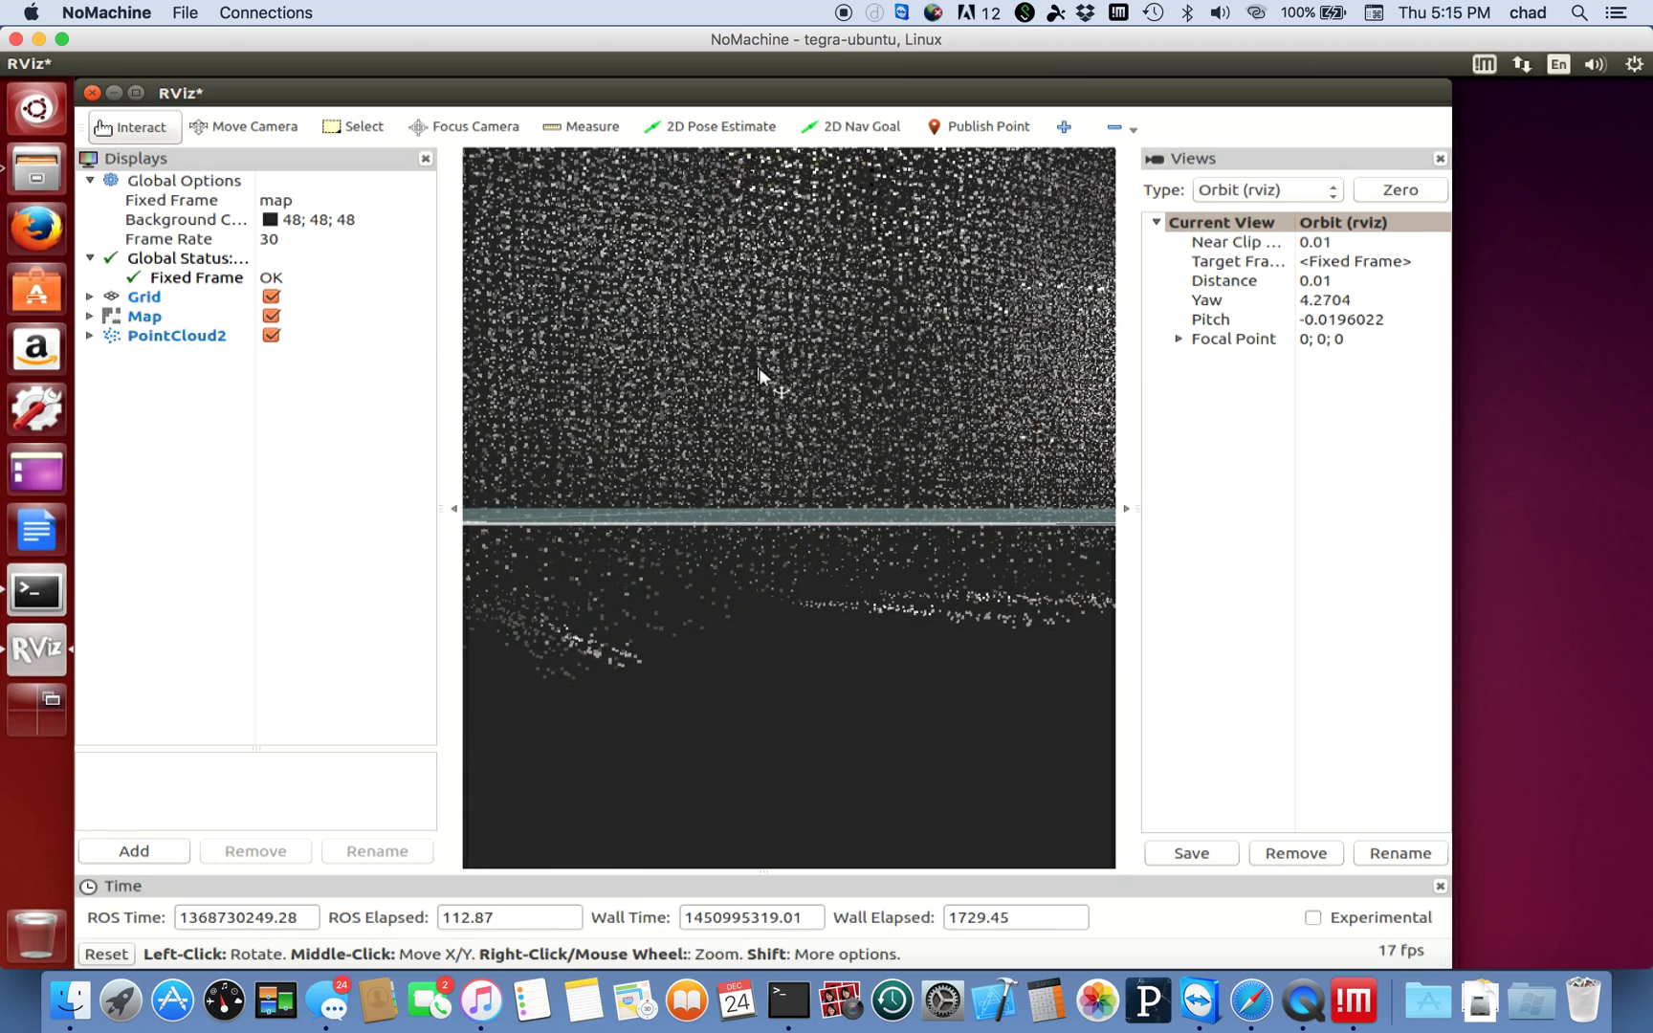
pyautogui.scroll(-3, 759, 367)
pyautogui.scroll(-5, 758, 367)
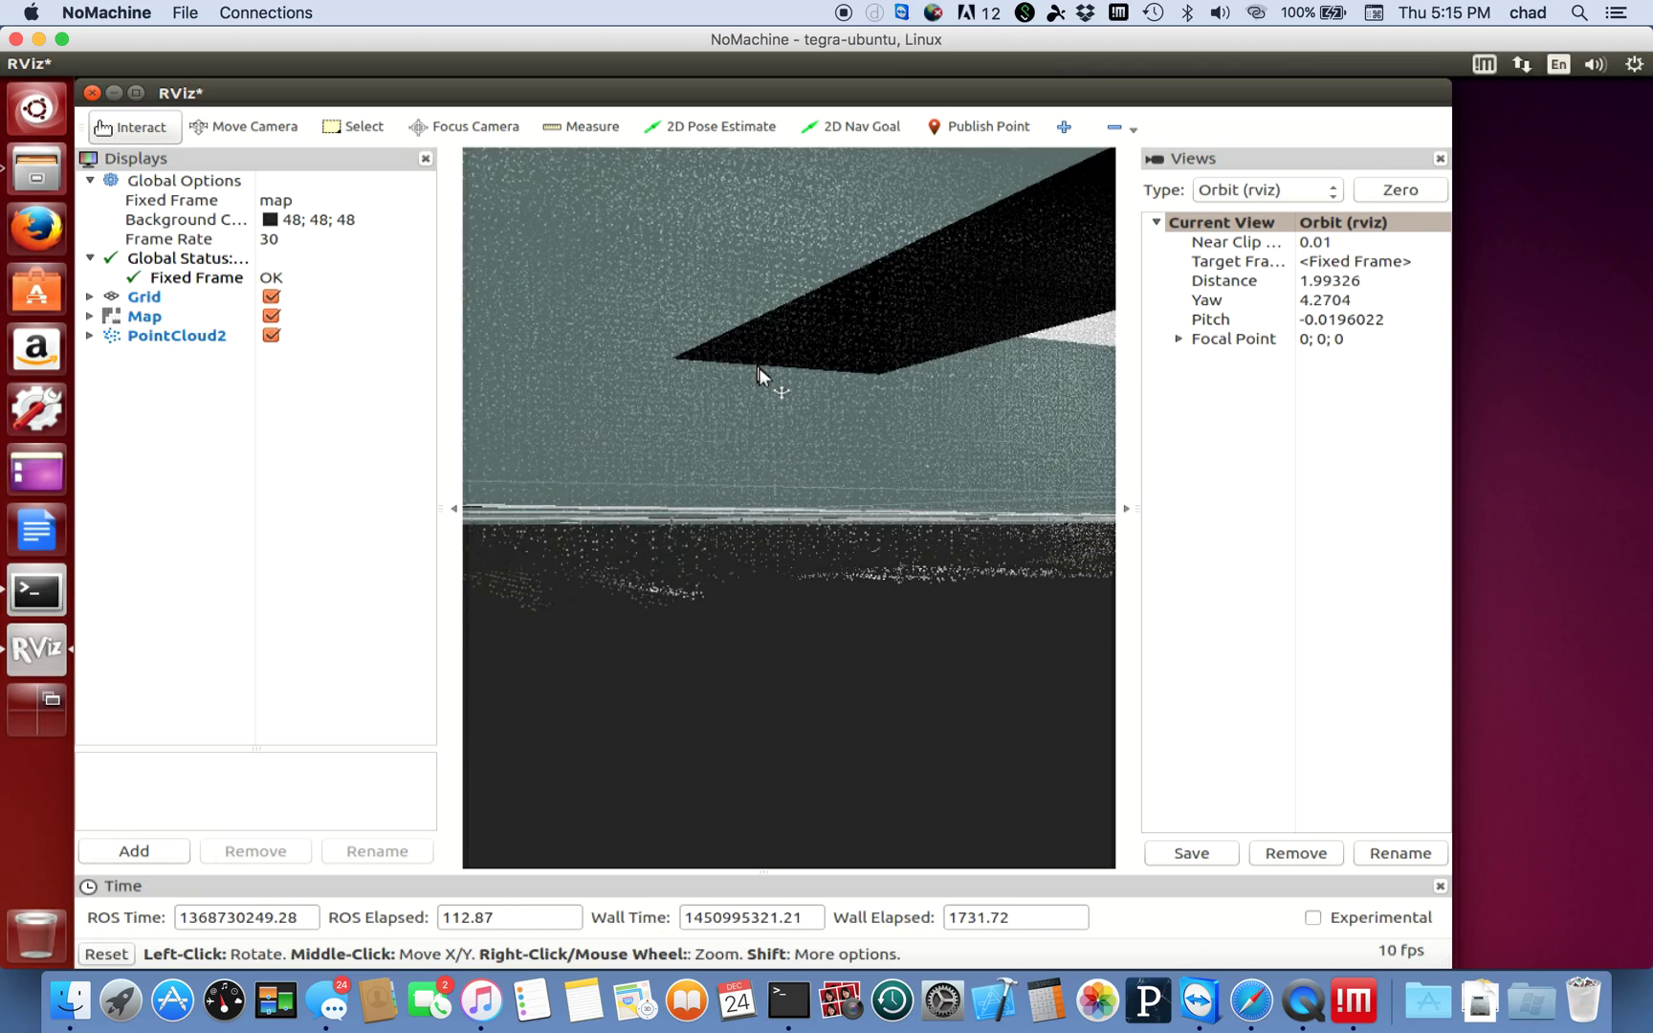
pyautogui.scroll(-4, 758, 367)
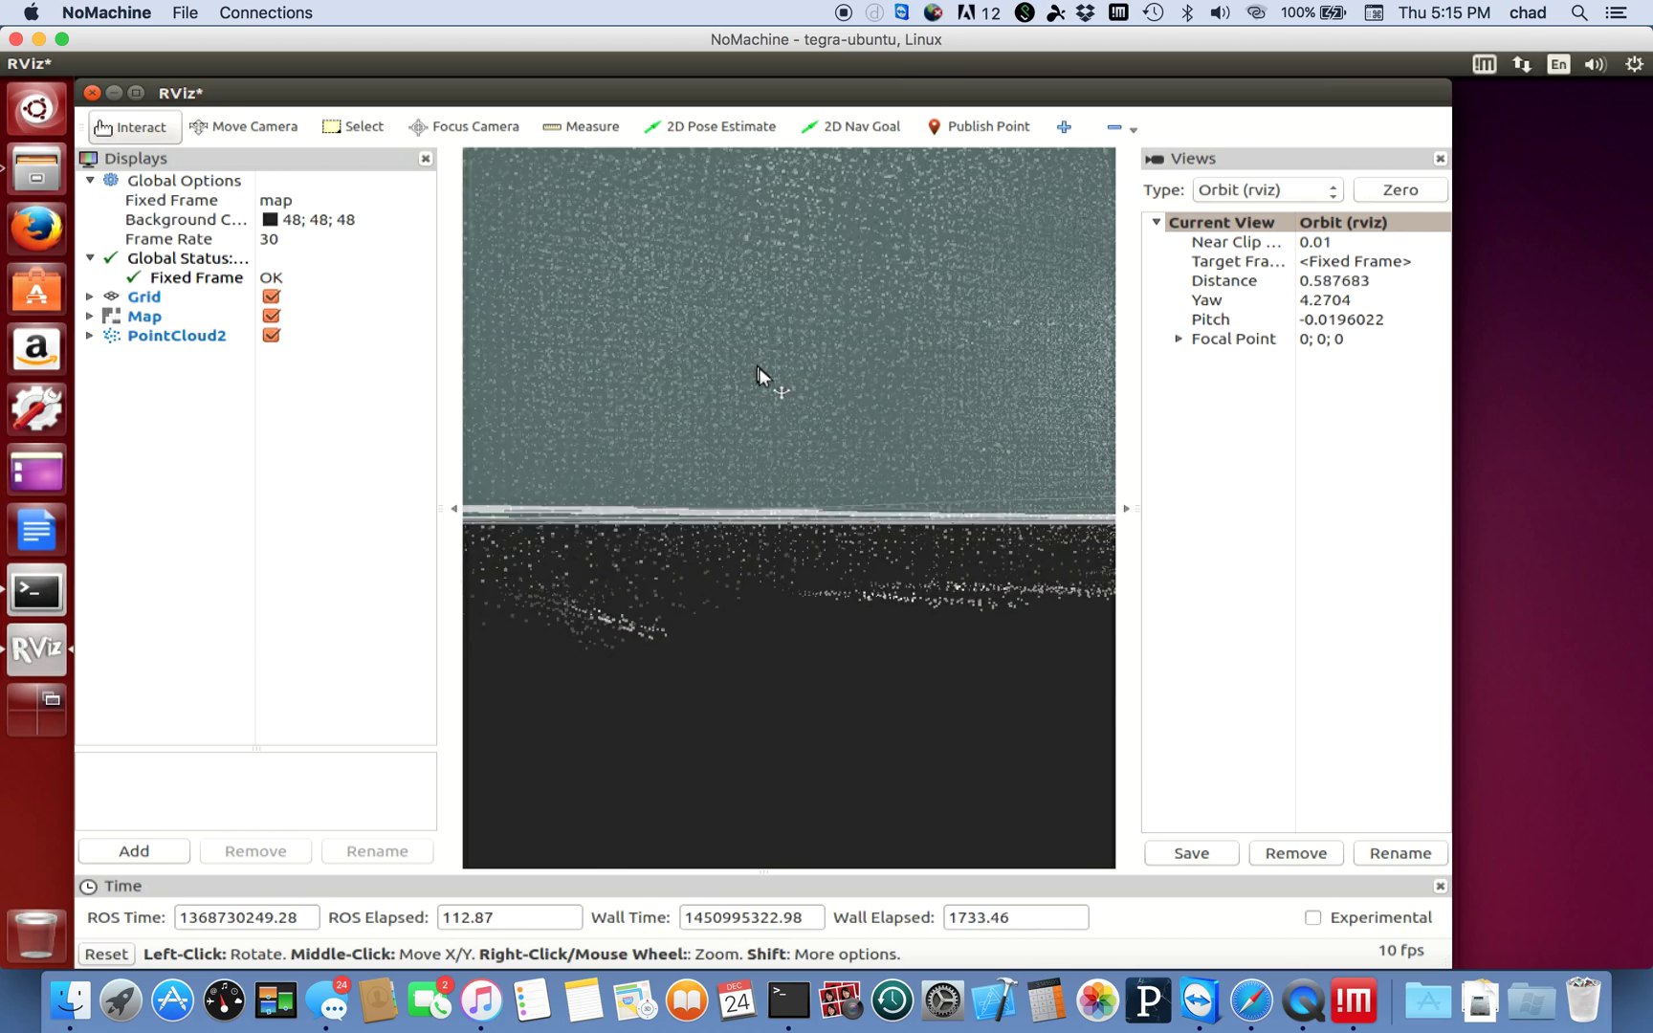
pyautogui.scroll(-2, 757, 368)
pyautogui.scroll(-2, 759, 366)
pyautogui.scroll(-2, 758, 367)
pyautogui.scroll(-2, 758, 368)
pyautogui.scroll(-3, 758, 367)
pyautogui.scroll(-3, 759, 366)
pyautogui.scroll(-2, 759, 367)
pyautogui.scroll(-2, 759, 367)
pyautogui.scroll(-4, 759, 367)
pyautogui.scroll(-3, 757, 368)
pyautogui.scroll(-3, 759, 367)
pyautogui.scroll(-2, 759, 368)
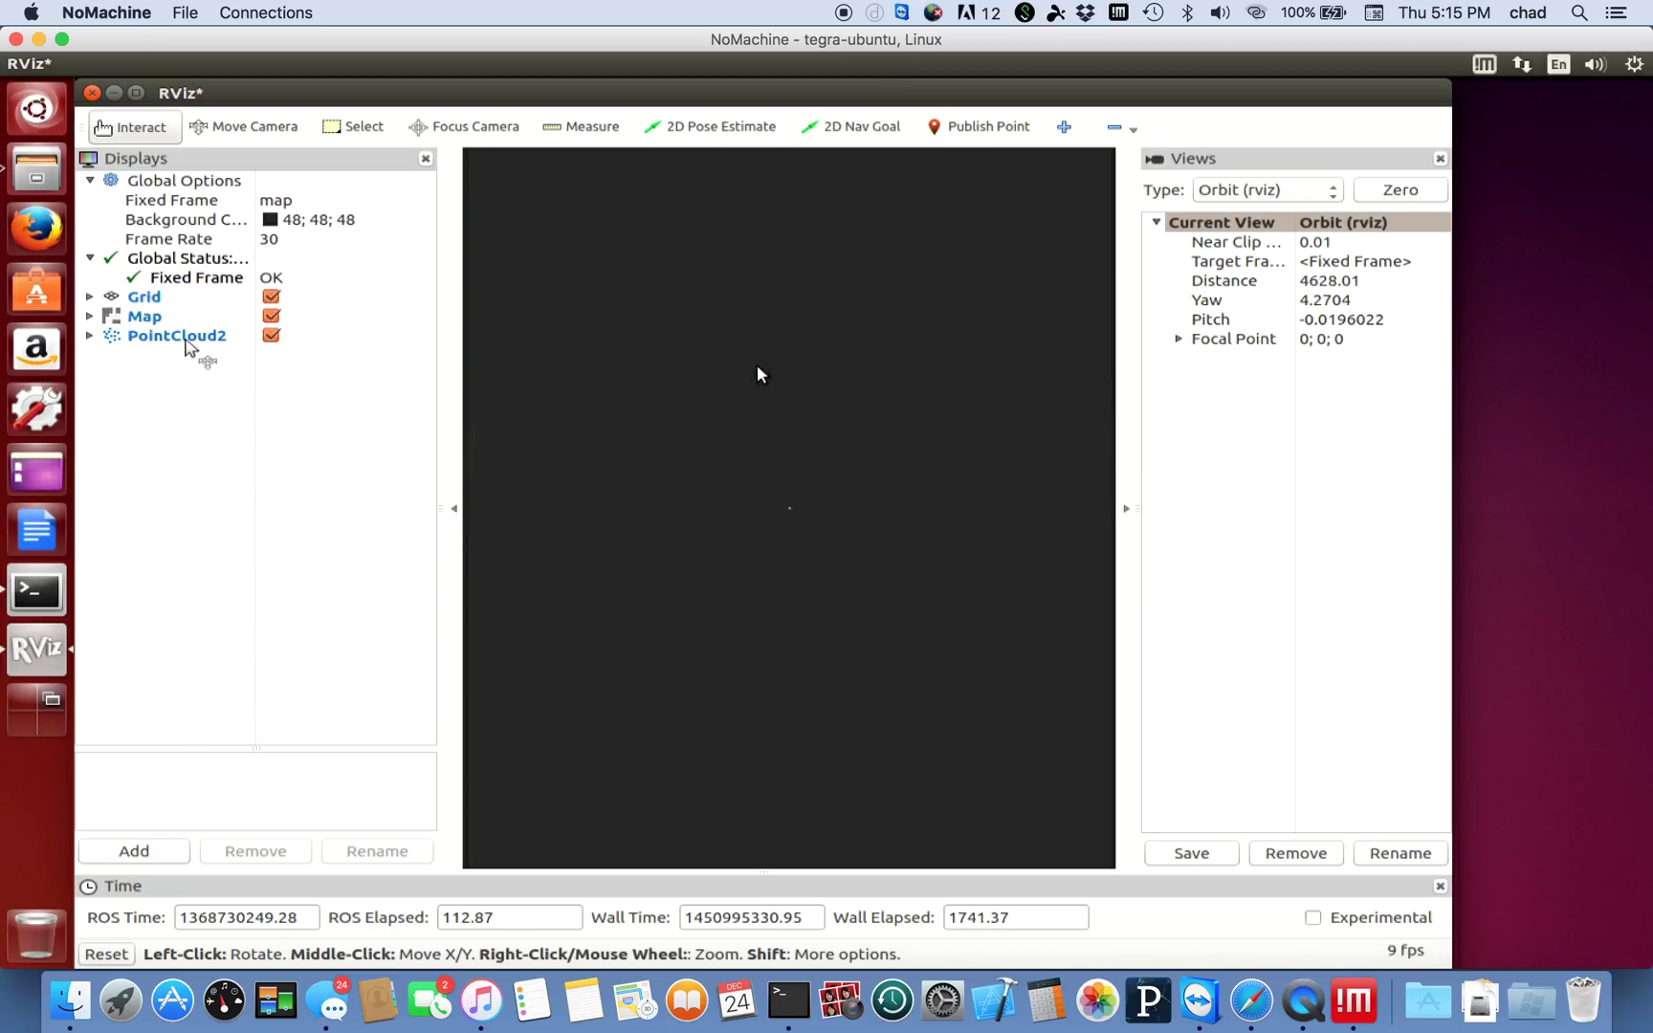
pyautogui.scroll(-3, 758, 374)
pyautogui.moveTo(757, 373); pyautogui.dragTo(825, 391)
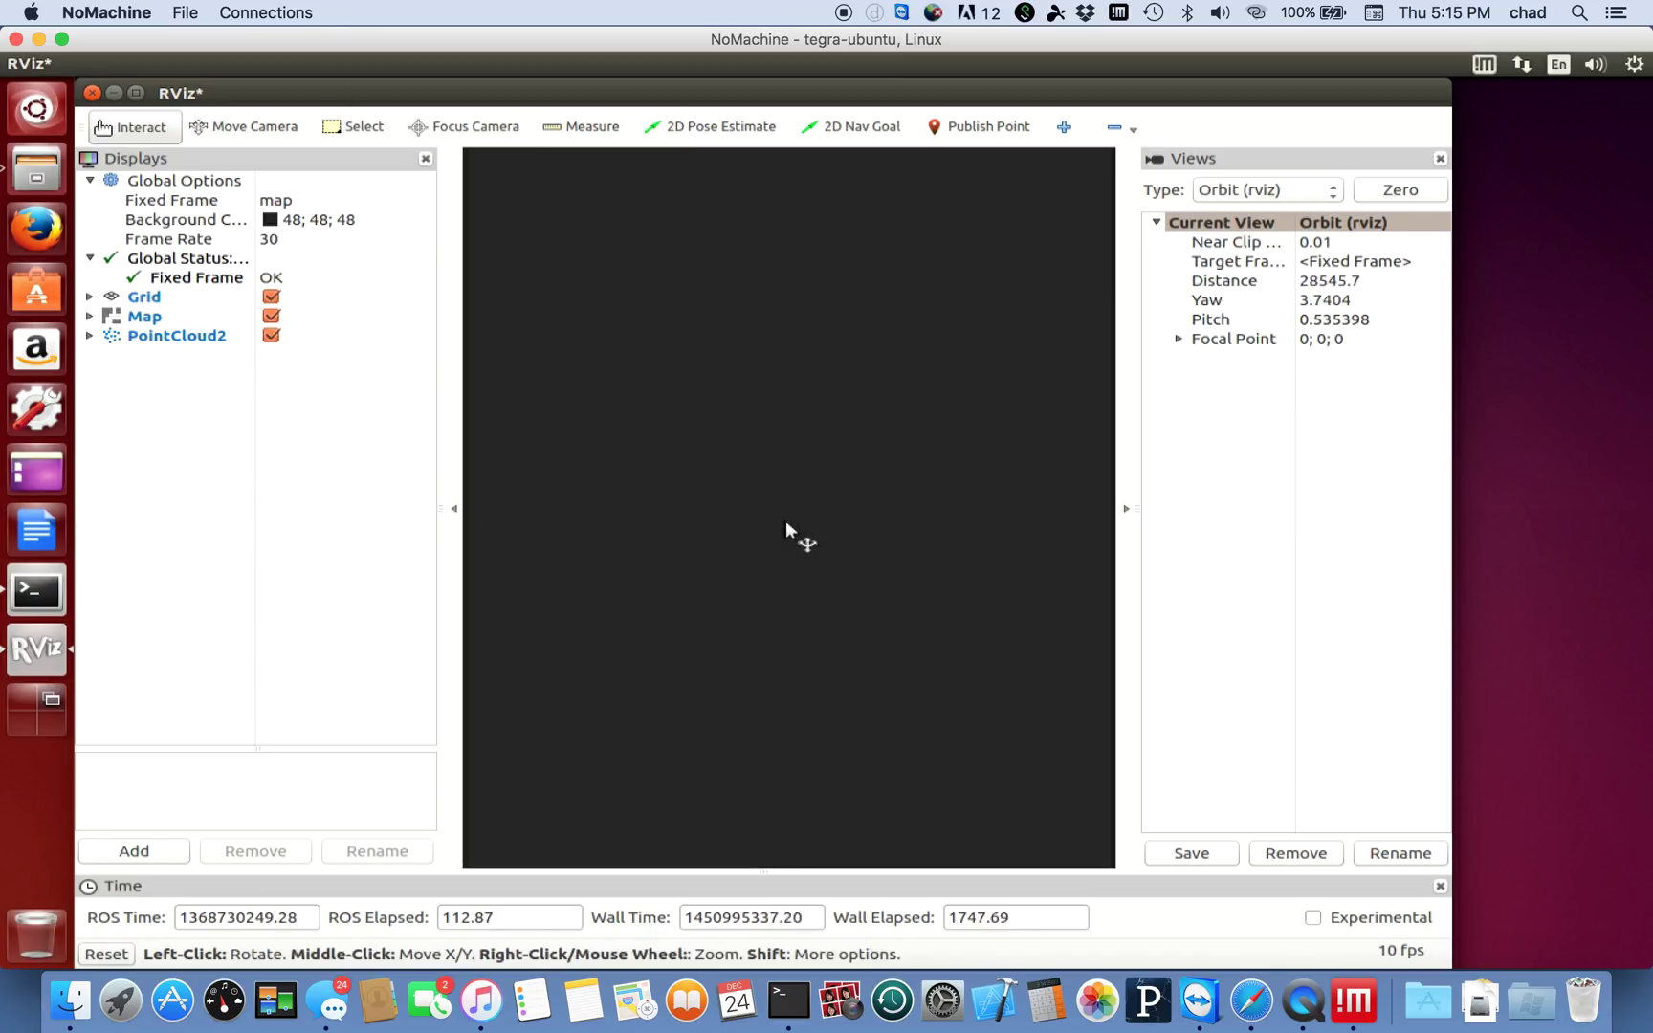
pyautogui.scroll(8, 786, 521)
pyautogui.scroll(3, 785, 521)
pyautogui.scroll(8, 786, 521)
pyautogui.moveTo(786, 521)
pyautogui.mouseDown()
pyautogui.moveTo(876, 452)
pyautogui.moveTo(635, 498)
pyautogui.moveTo(667, 584)
pyautogui.moveTo(888, 568)
pyautogui.mouseUp()
pyautogui.moveTo(703, 589)
pyautogui.mouseDown()
pyautogui.moveTo(773, 602)
pyautogui.moveTo(869, 500)
pyautogui.mouseUp()
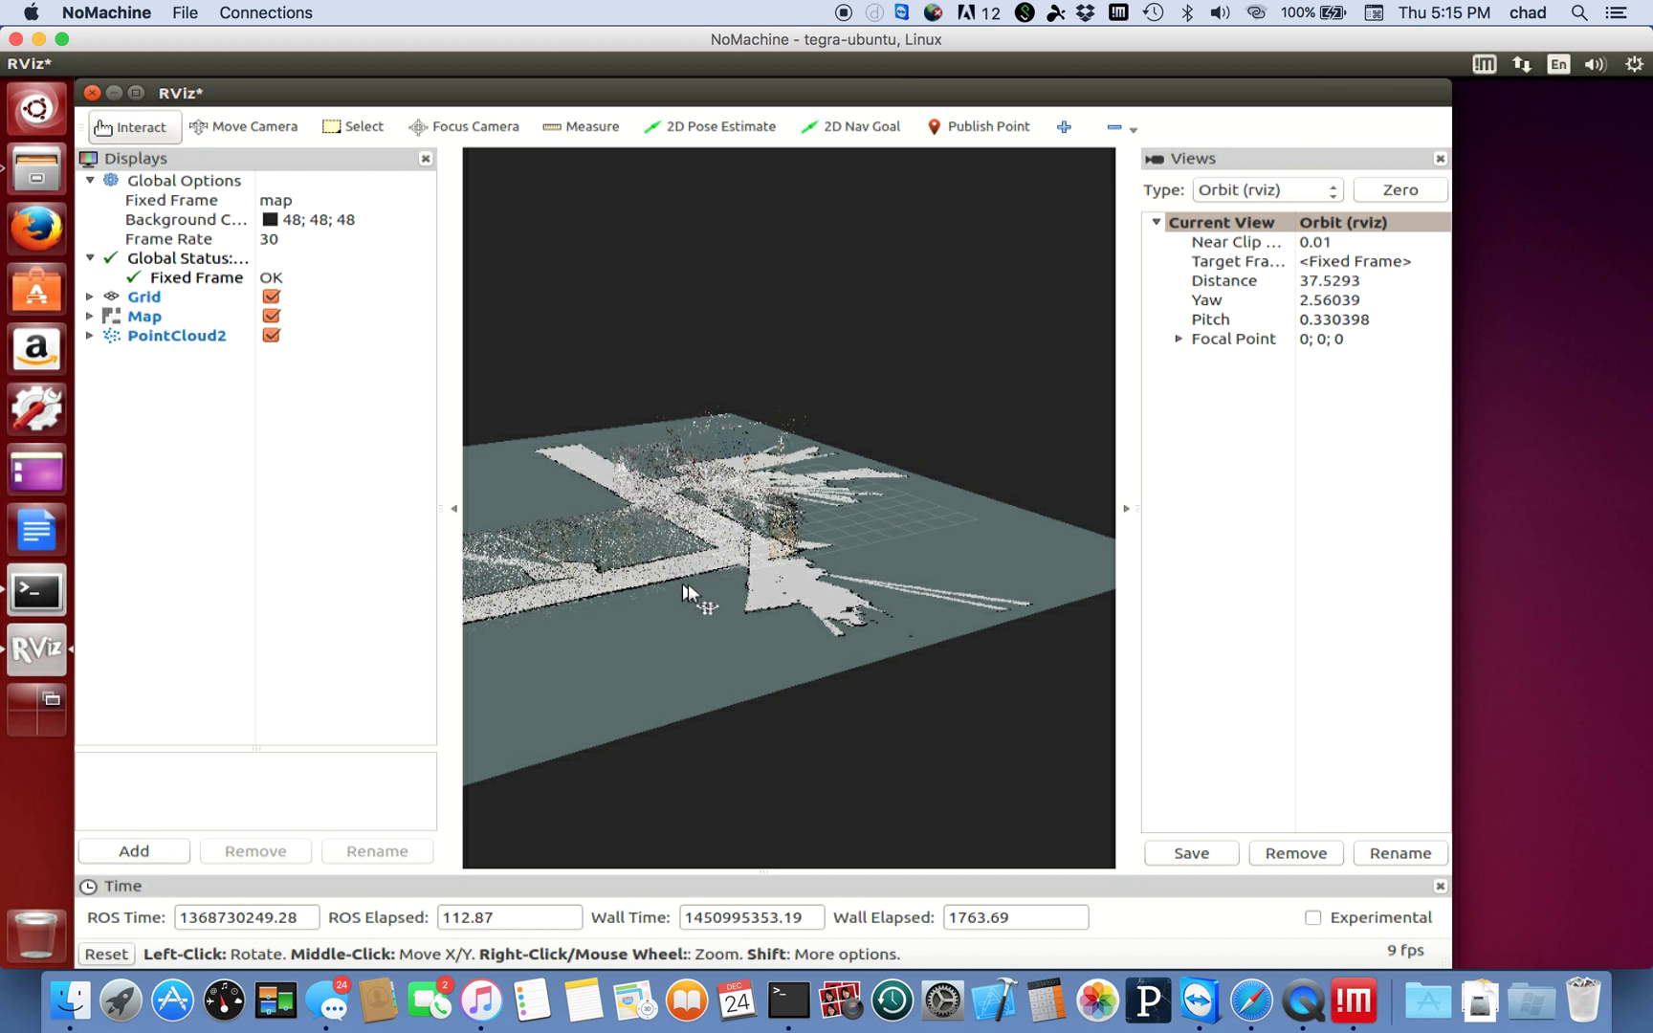
pyautogui.moveTo(702, 580)
pyautogui.mouseDown()
pyautogui.moveTo(753, 646)
pyautogui.moveTo(802, 614)
pyautogui.moveTo(760, 666)
pyautogui.moveTo(707, 638)
pyautogui.moveTo(772, 610)
pyautogui.mouseUp()
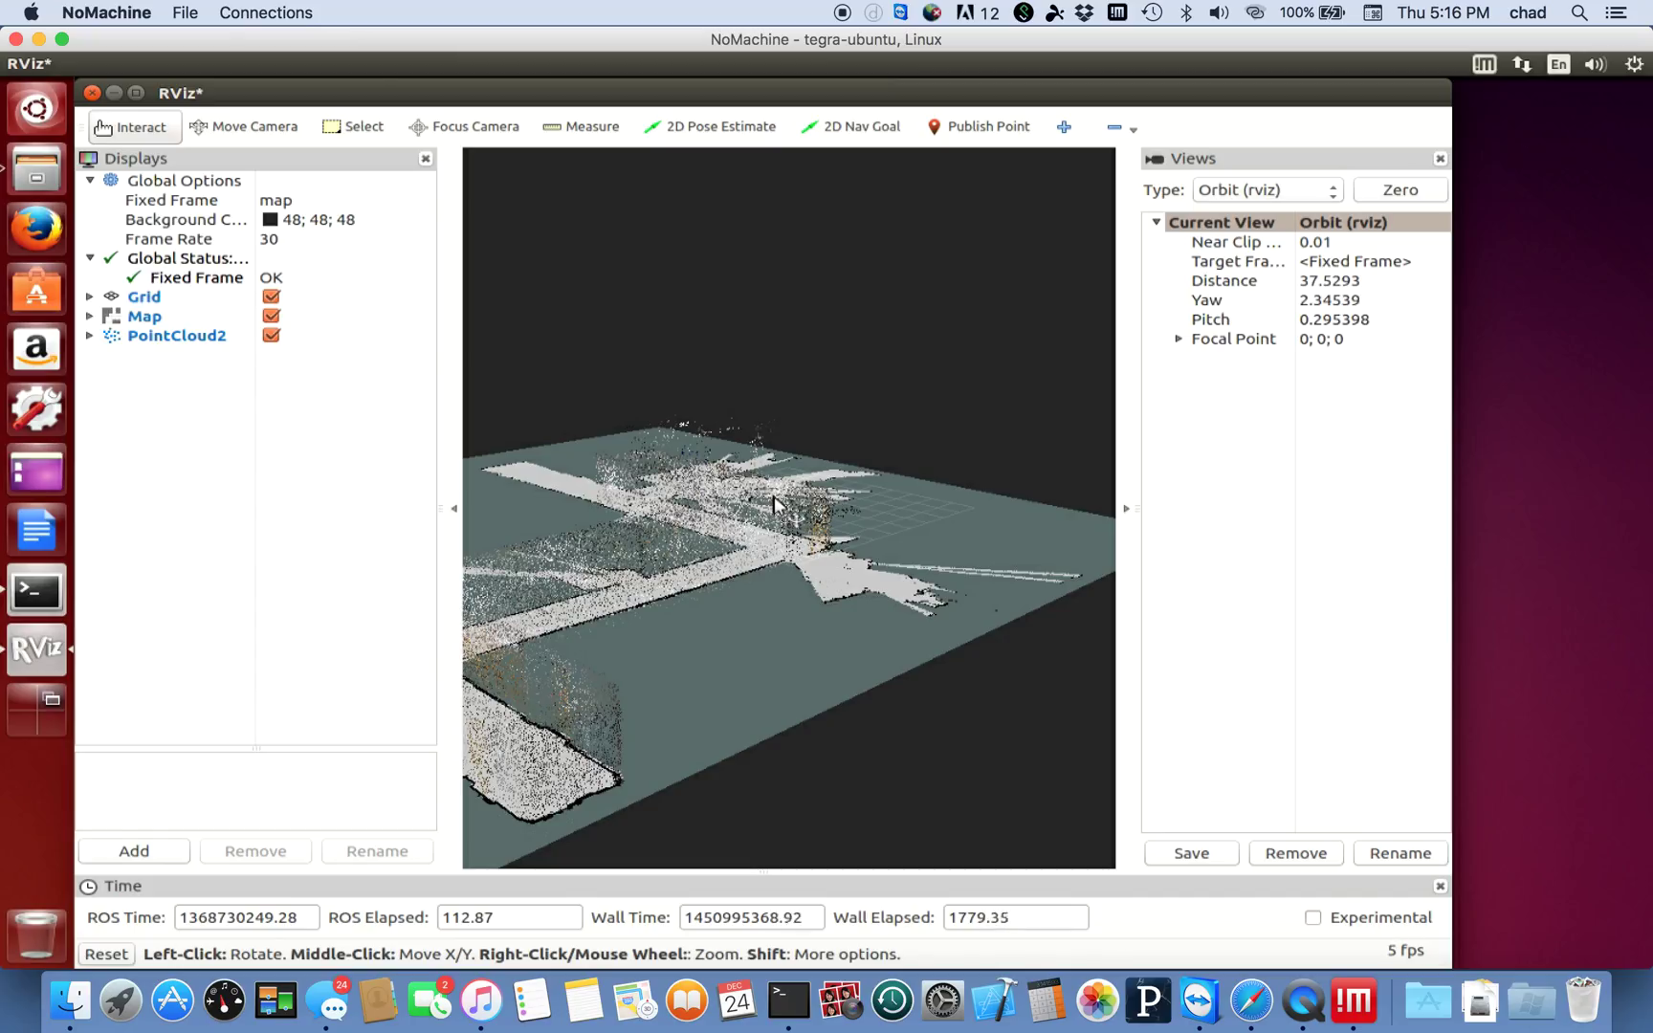
# Open the 2015-12-24 .nxv session recording via File > Open for playback.
pyautogui.click(185, 12)
pyautogui.click(204, 75)
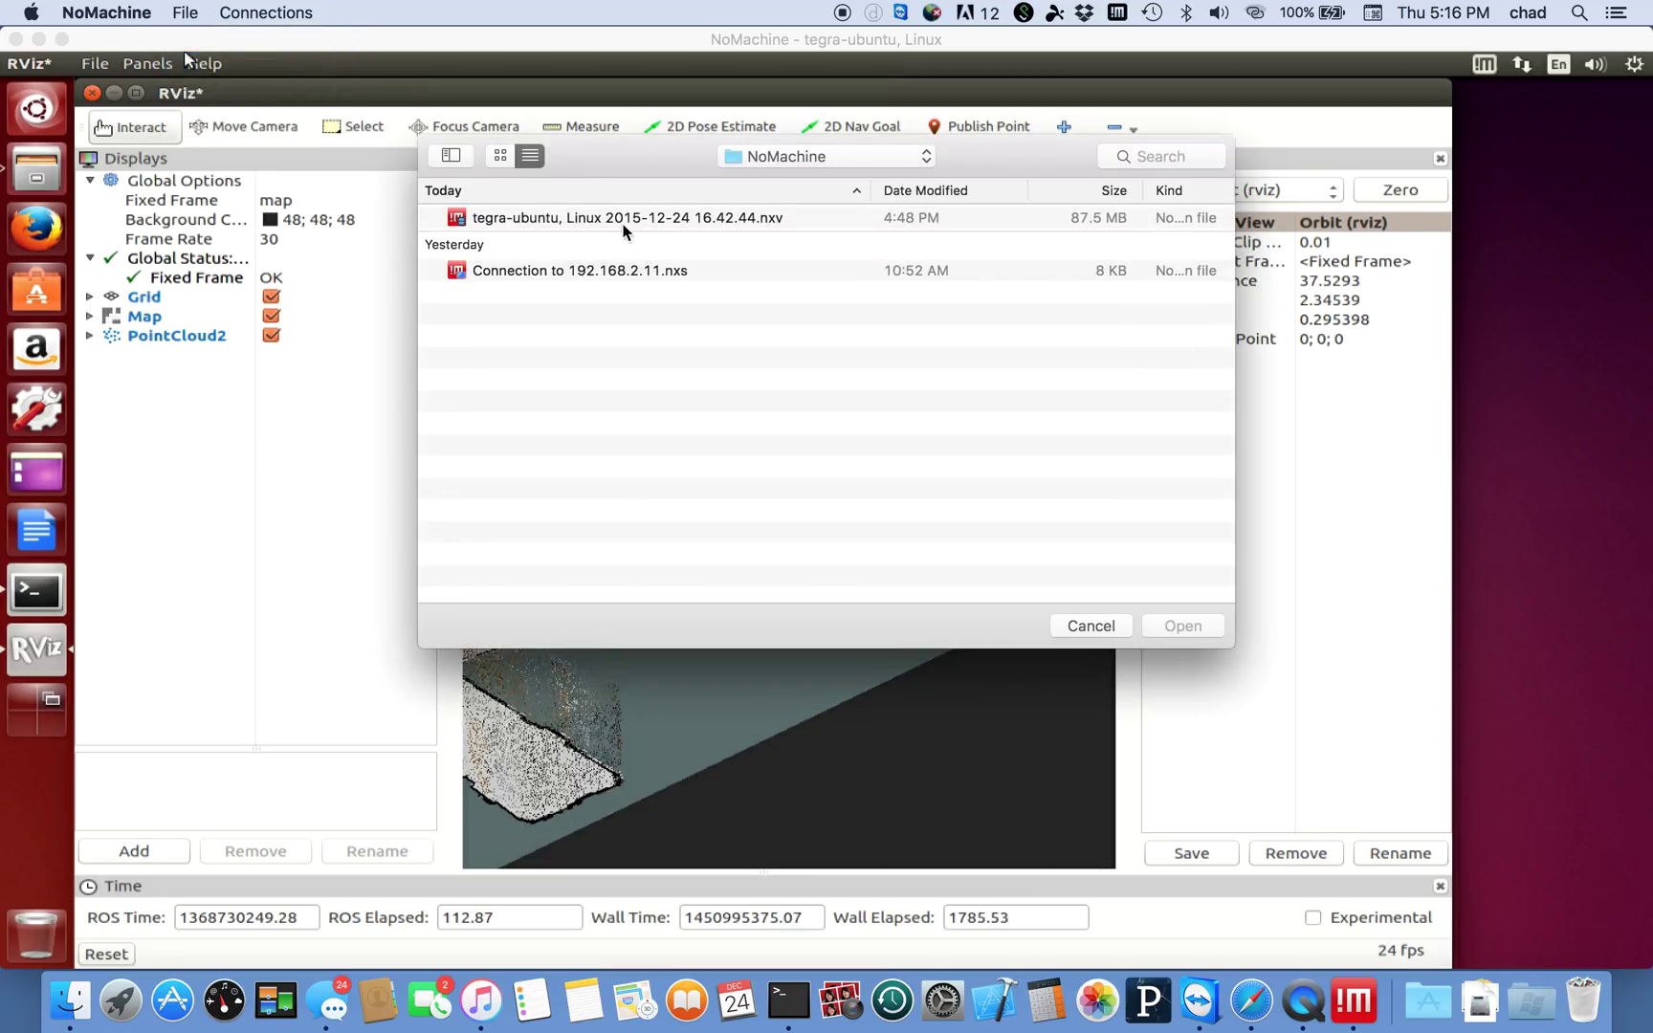
pyautogui.click(624, 226)
pyautogui.click(1170, 632)
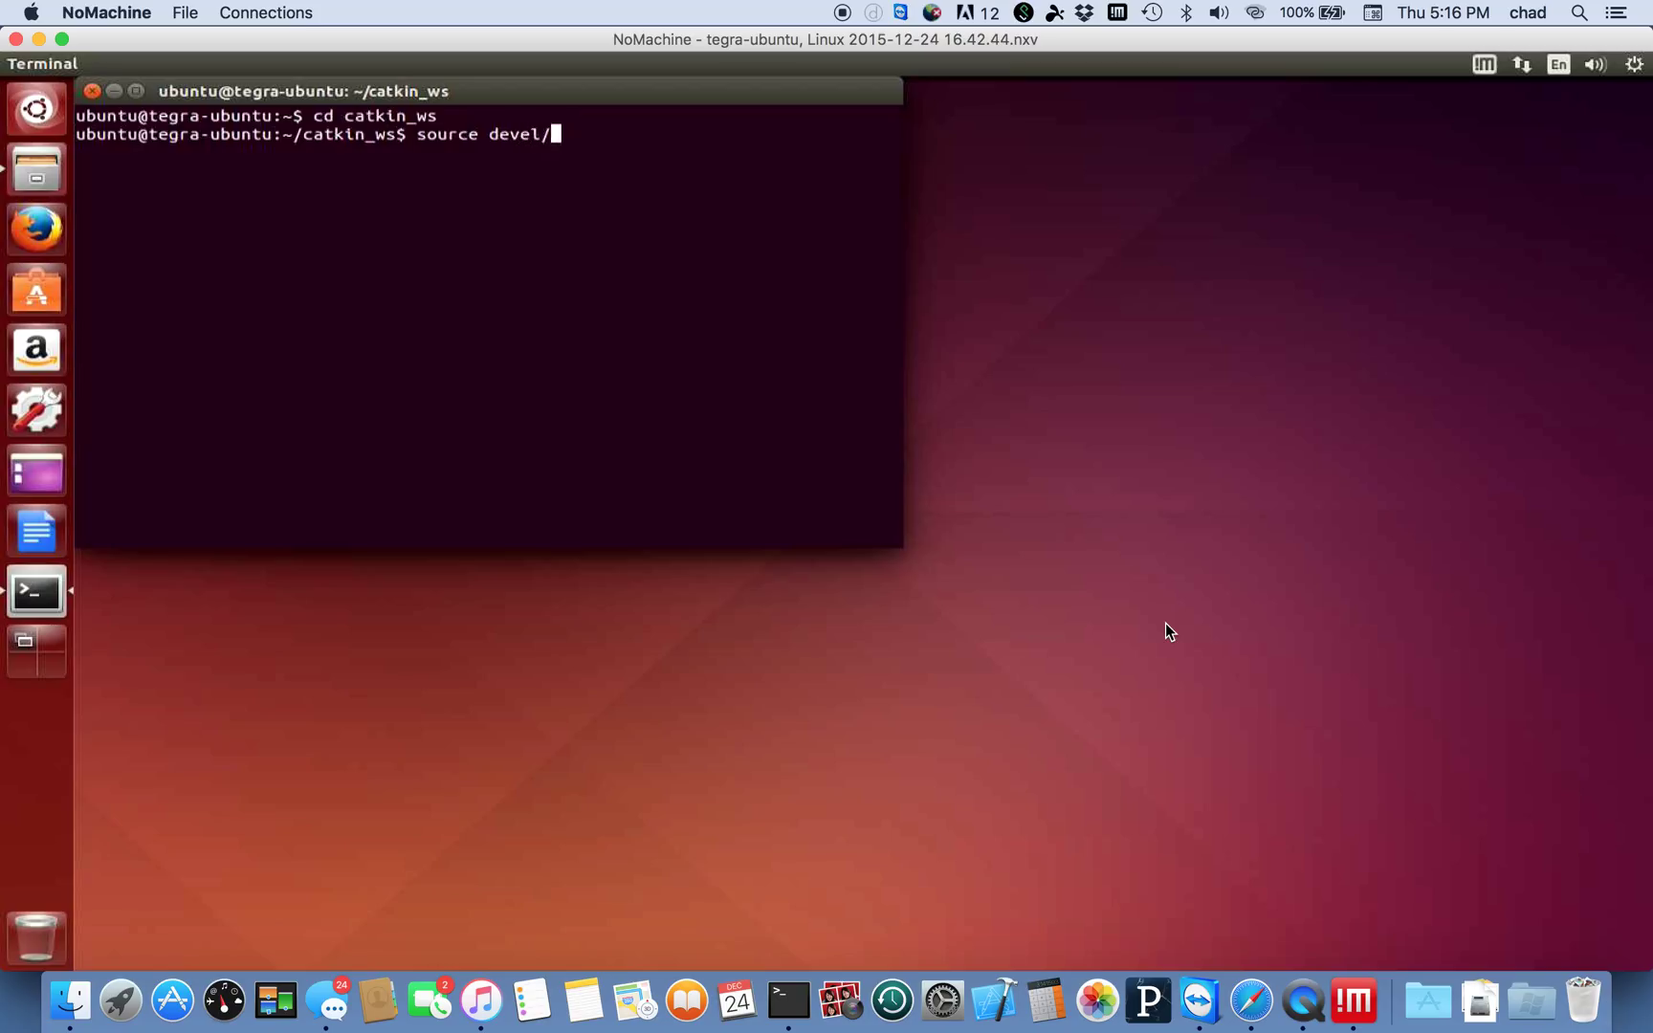
pyautogui.write('setup.bash')
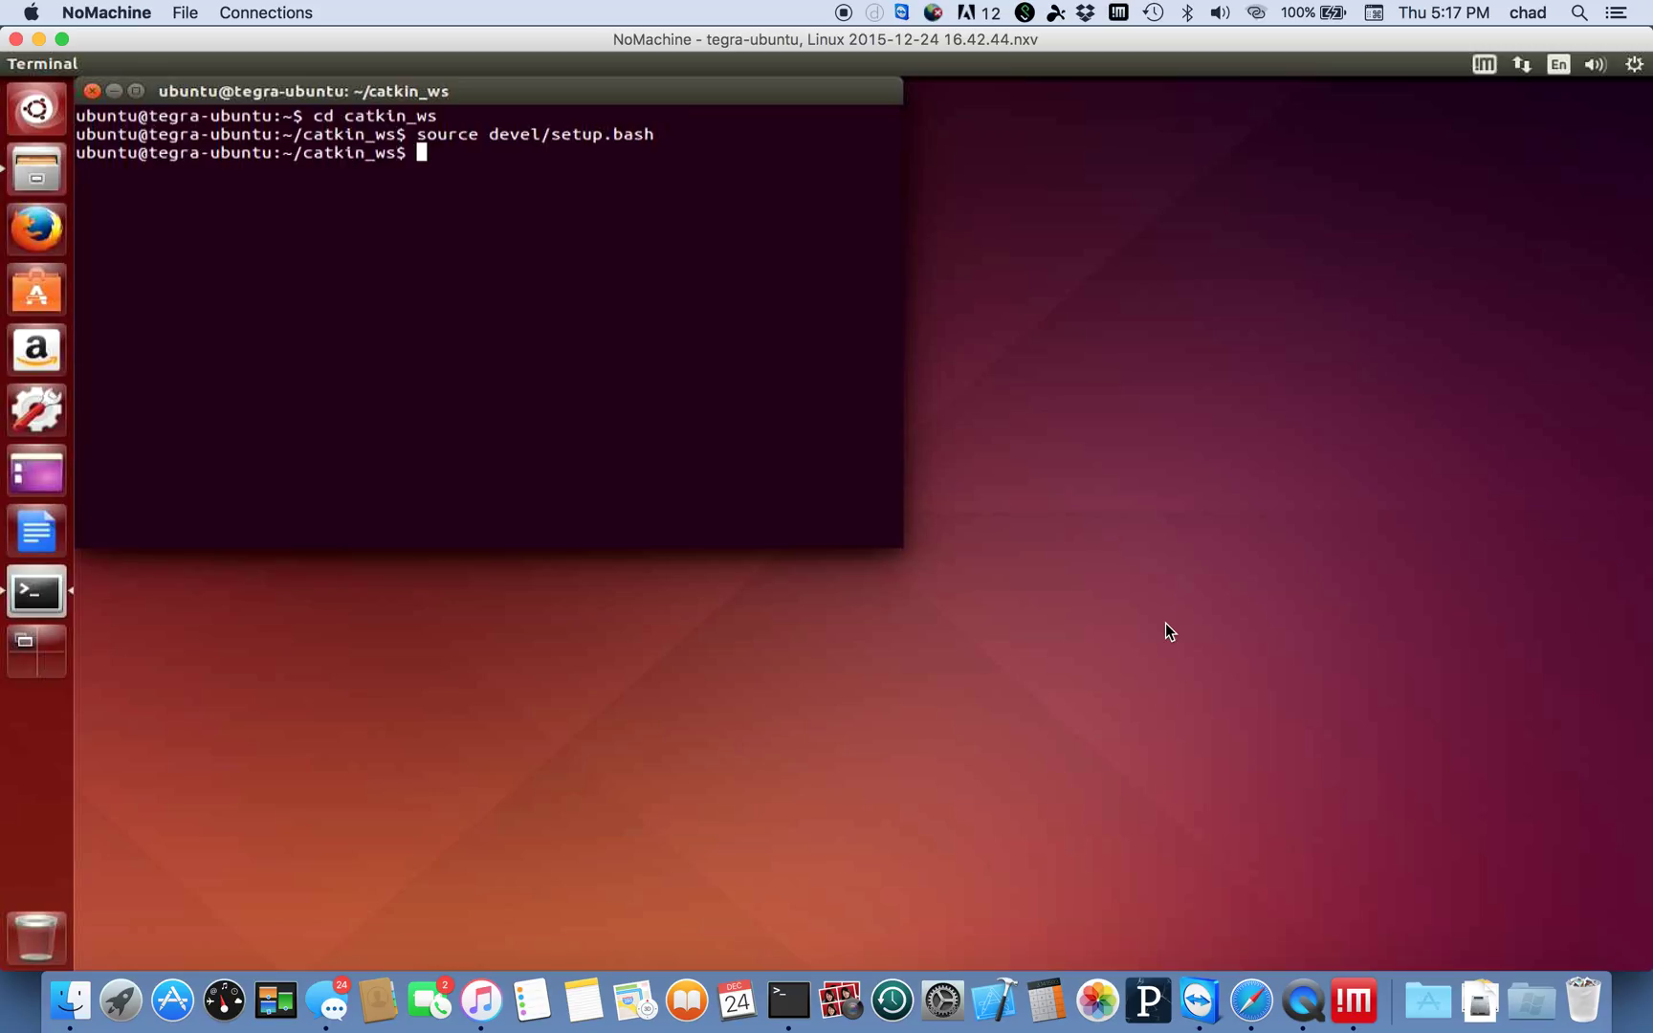
# Recall roslaunch rtabmap_ros demo_robot_mapping.launch from the terminal history.
pyautogui.press('Up')
pyautogui.press('Up')
pyautogui.press('Down')
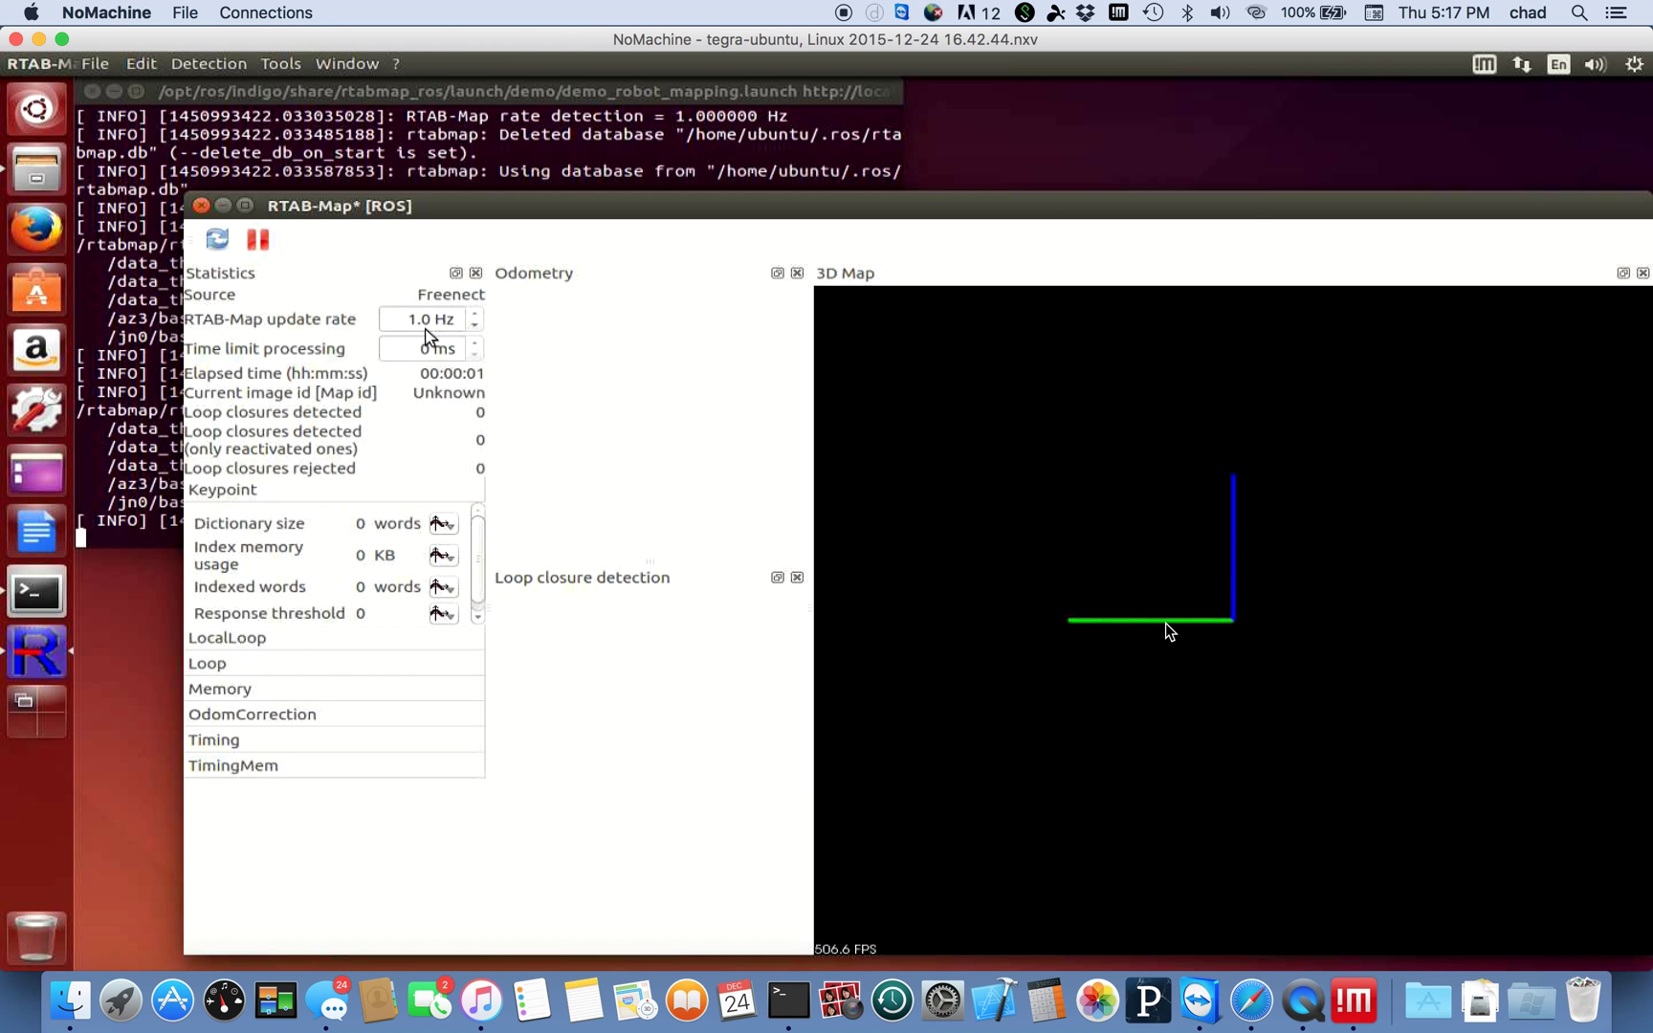
# Switch to the workspace holding the empty terminal.
pyautogui.click(36, 704)
pyautogui.click(332, 713)
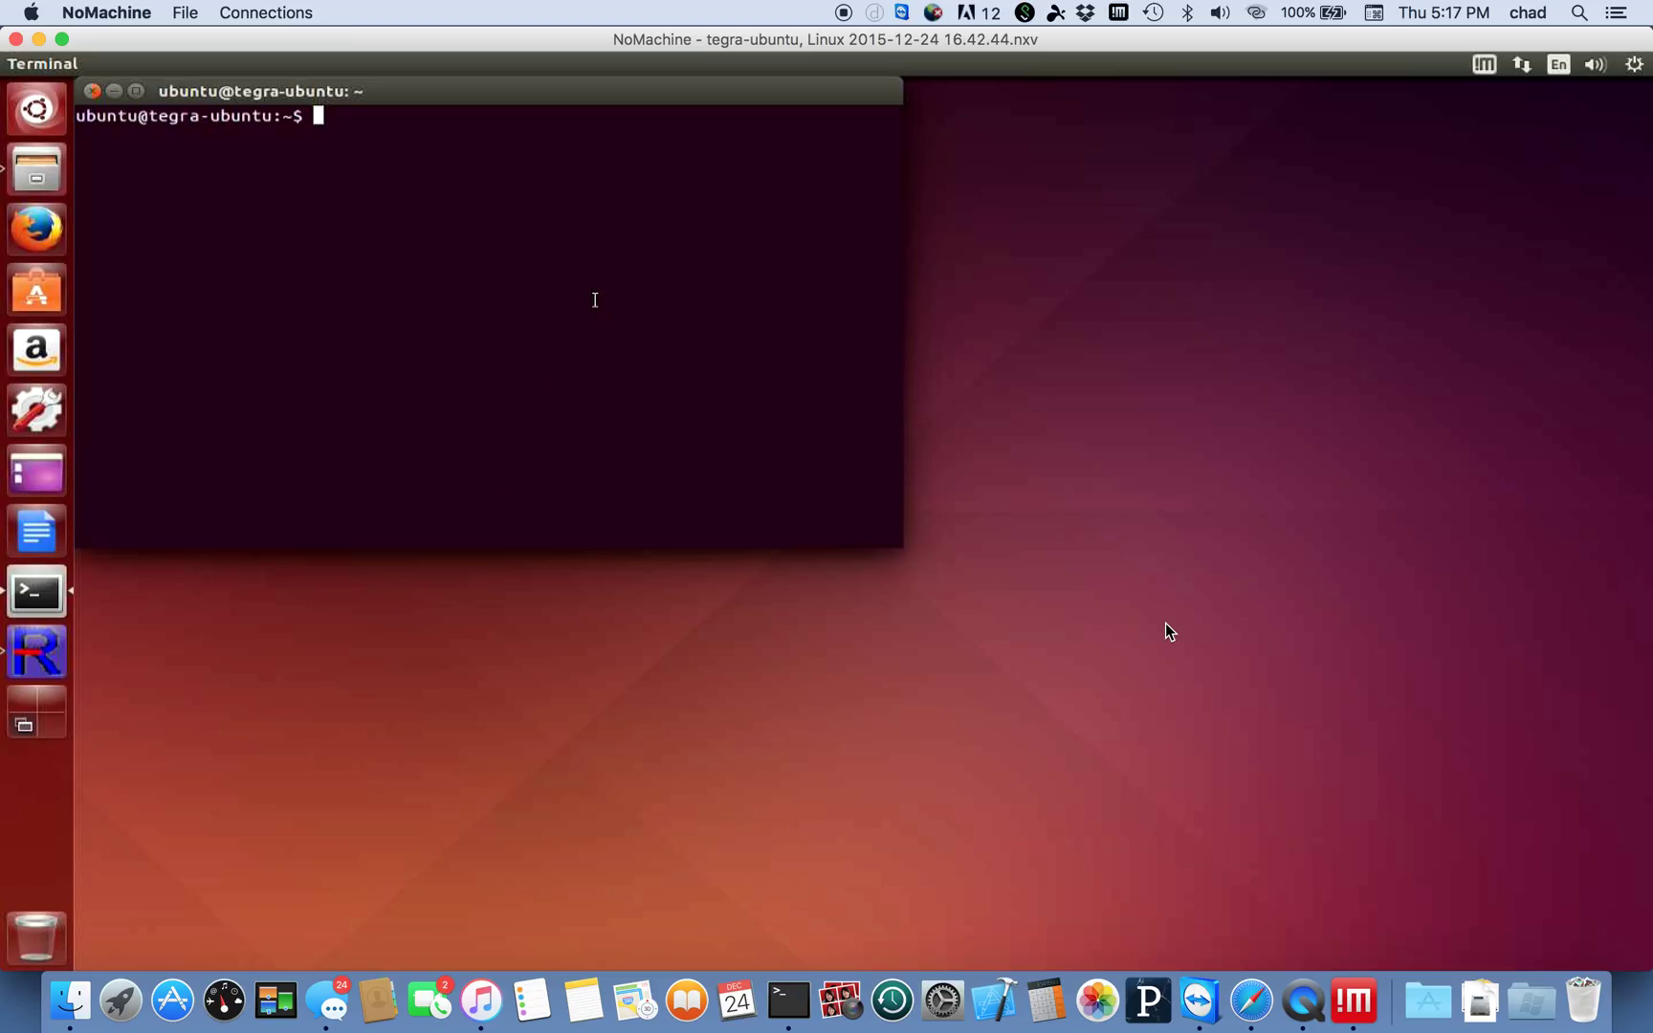
pyautogui.write('sudo su')
# Recall rosbag play --clock ~/Downloads/demo_mapping.bag from history and run it.
pyautogui.press('Up')
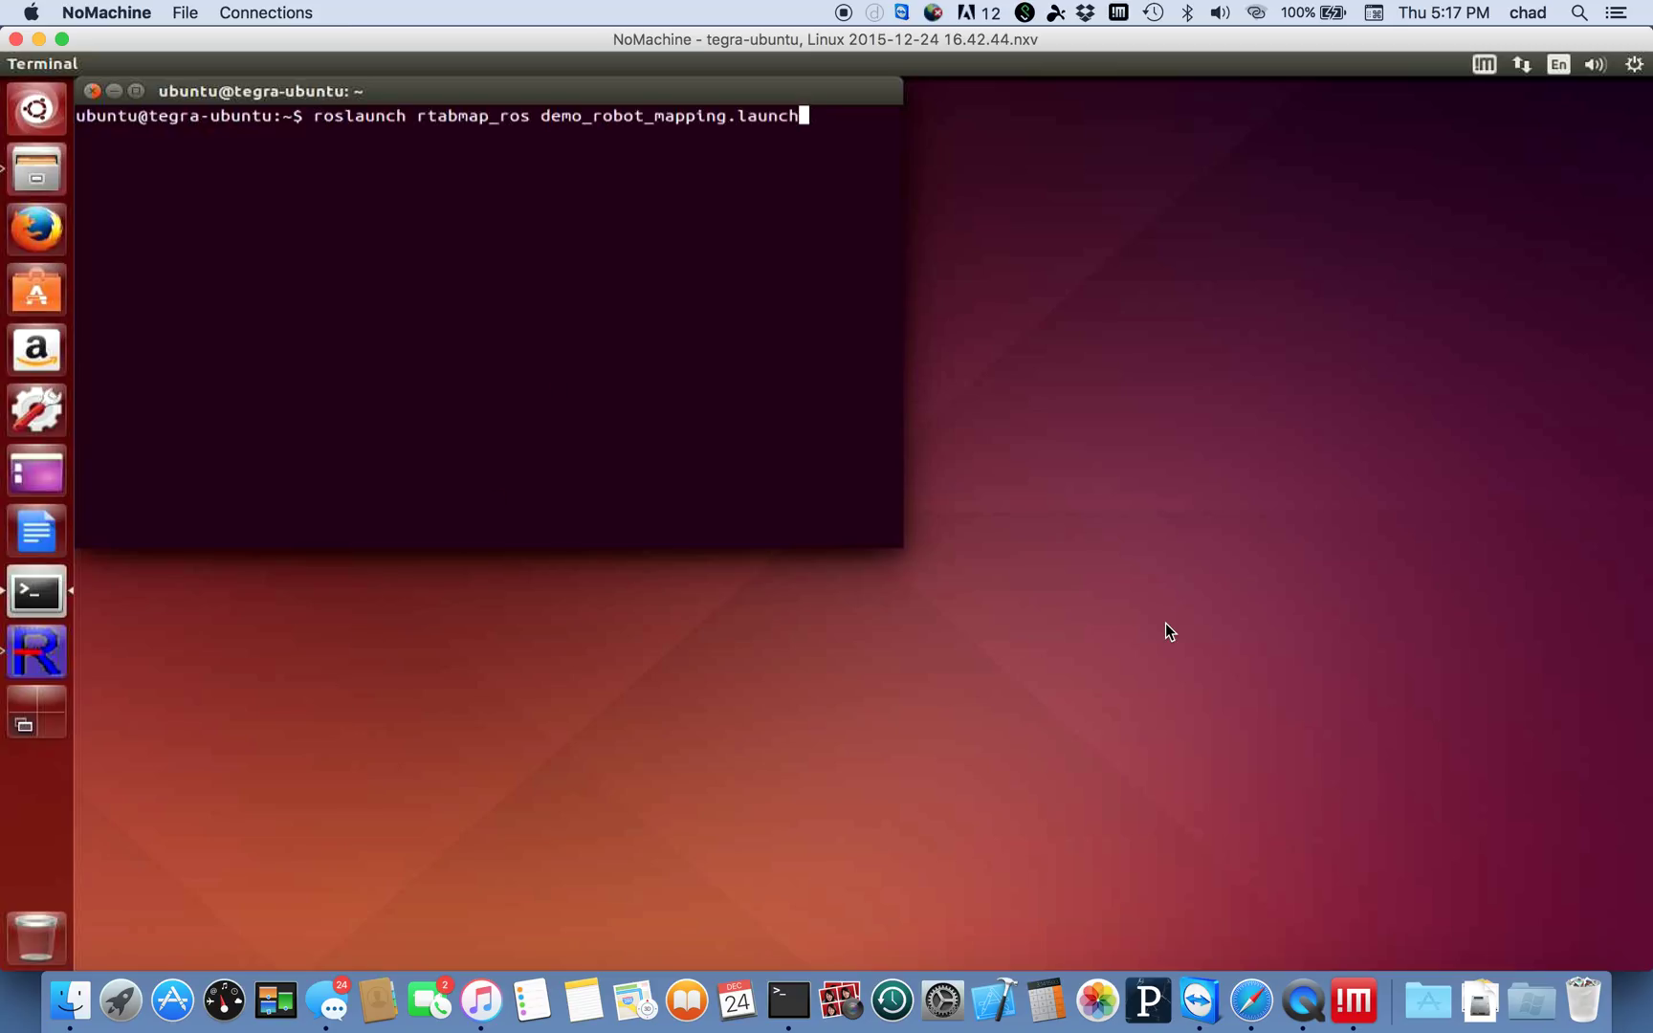
pyautogui.press('Up')
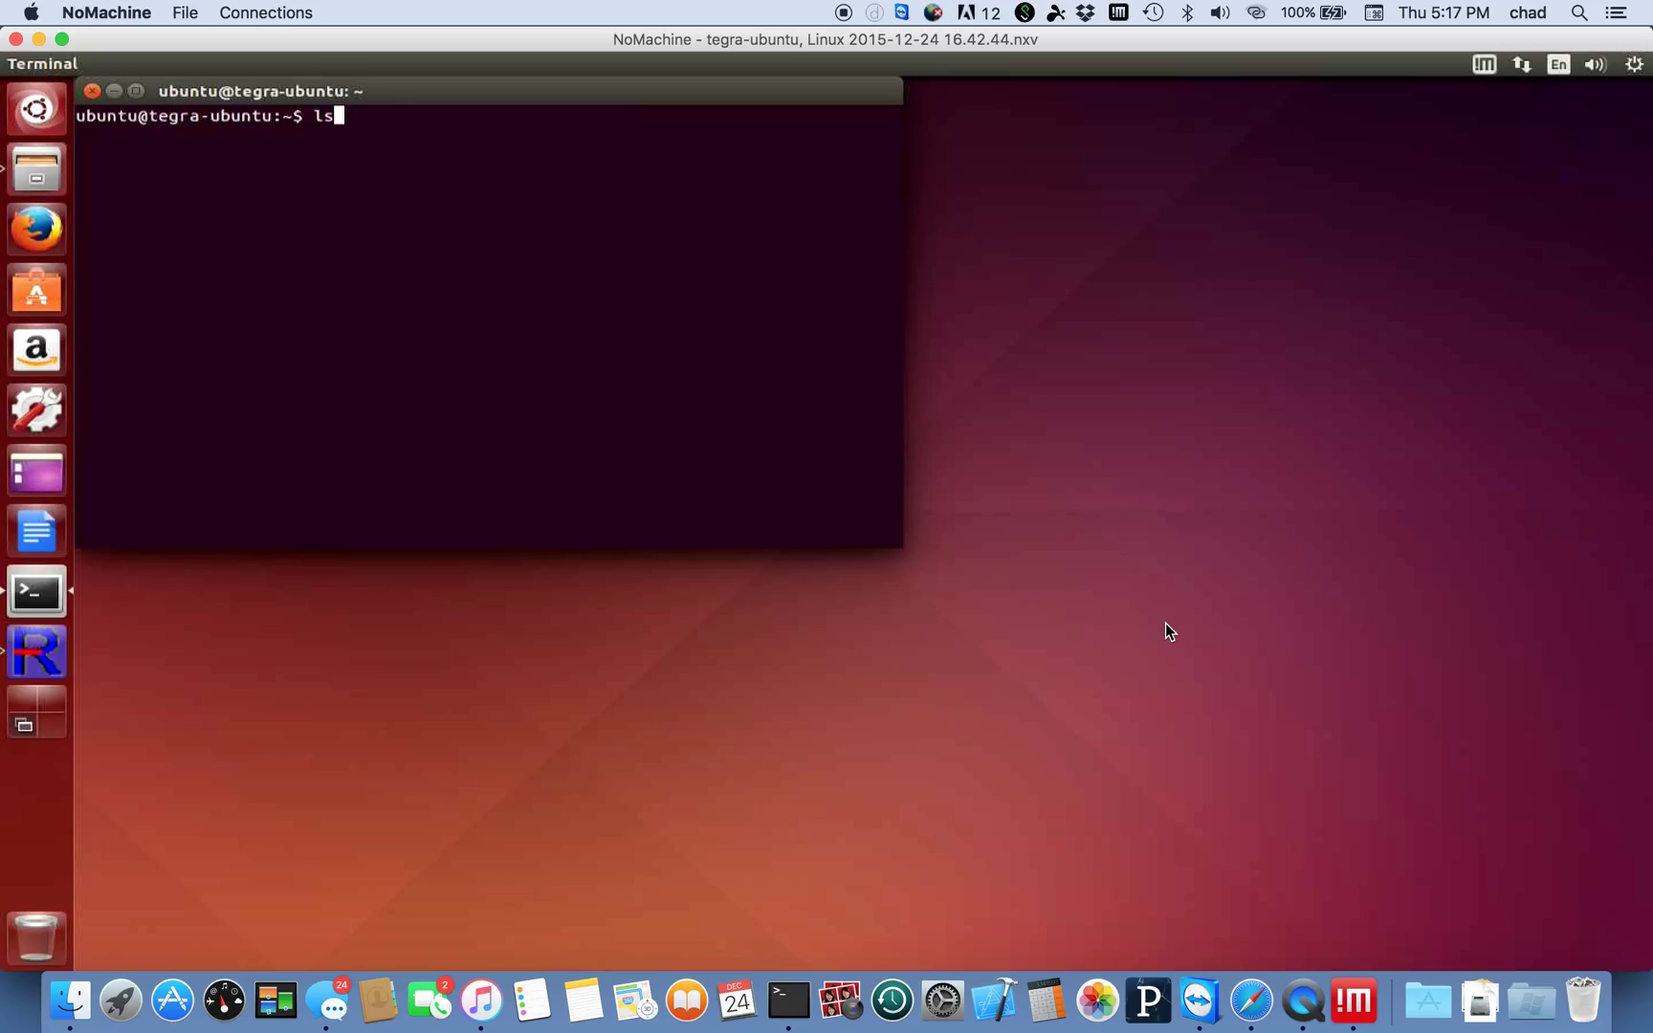
pyautogui.press('Down')
pyautogui.press('Down')
pyautogui.press('Up')
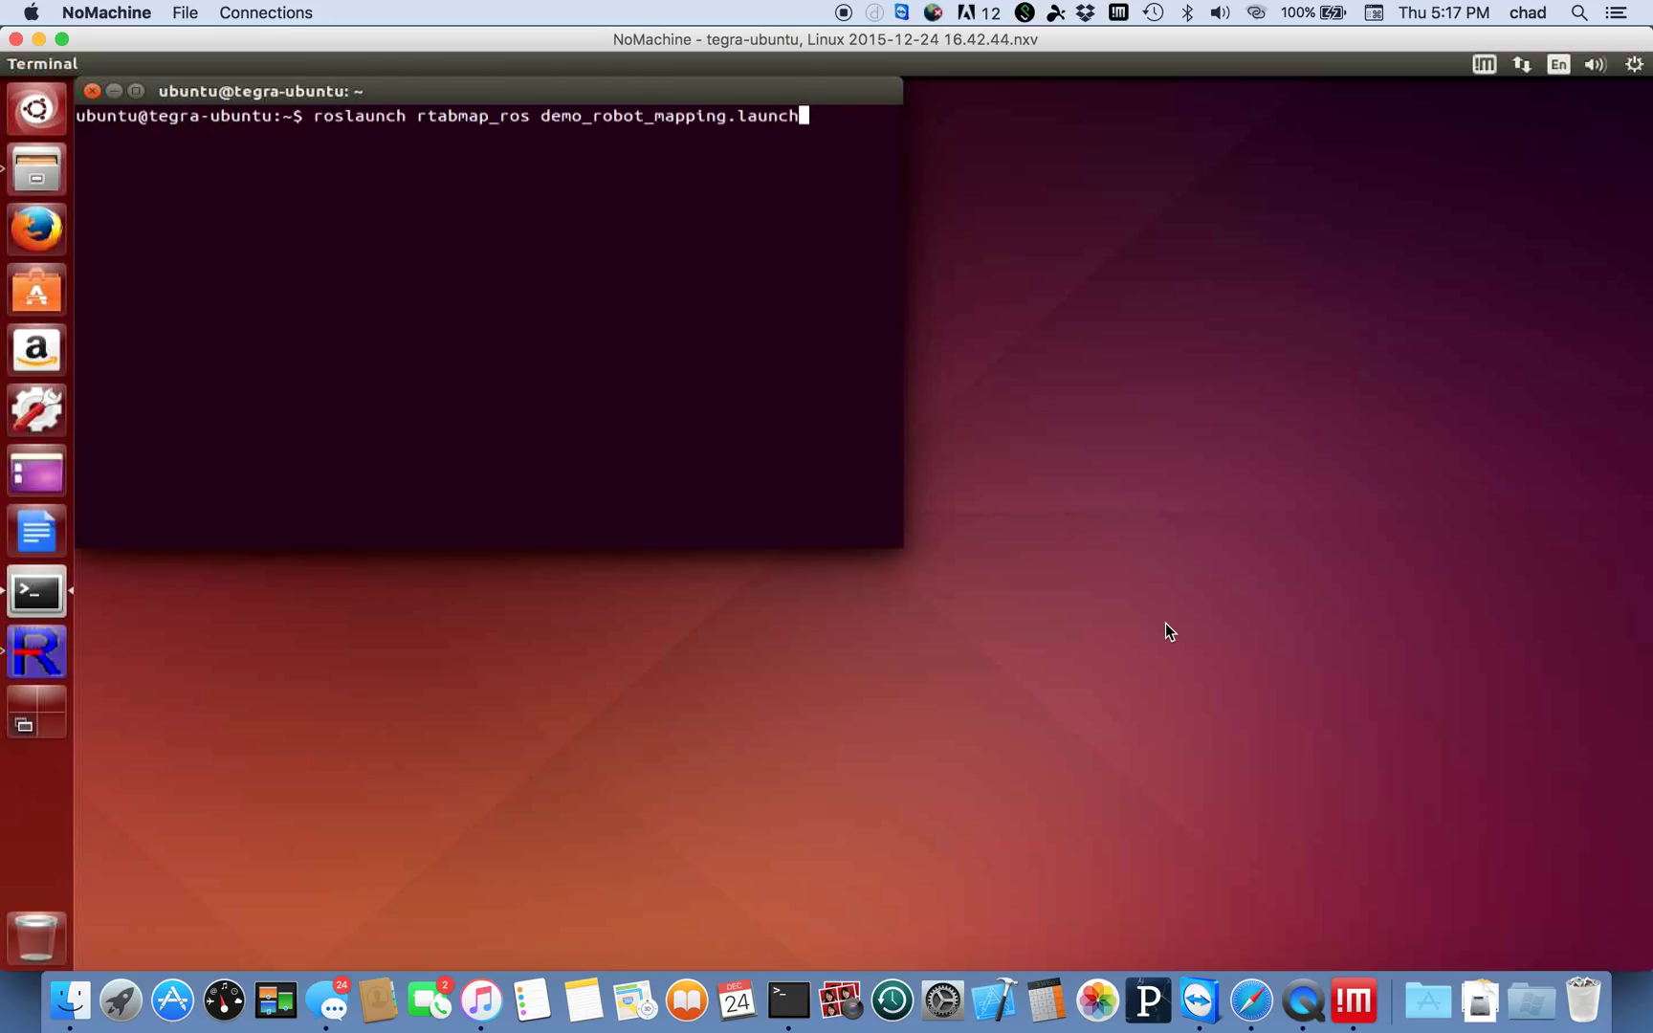
pyautogui.press('Down')
pyautogui.press('Up')
pyautogui.press('Up')
pyautogui.press('Down')
pyautogui.press('Up')
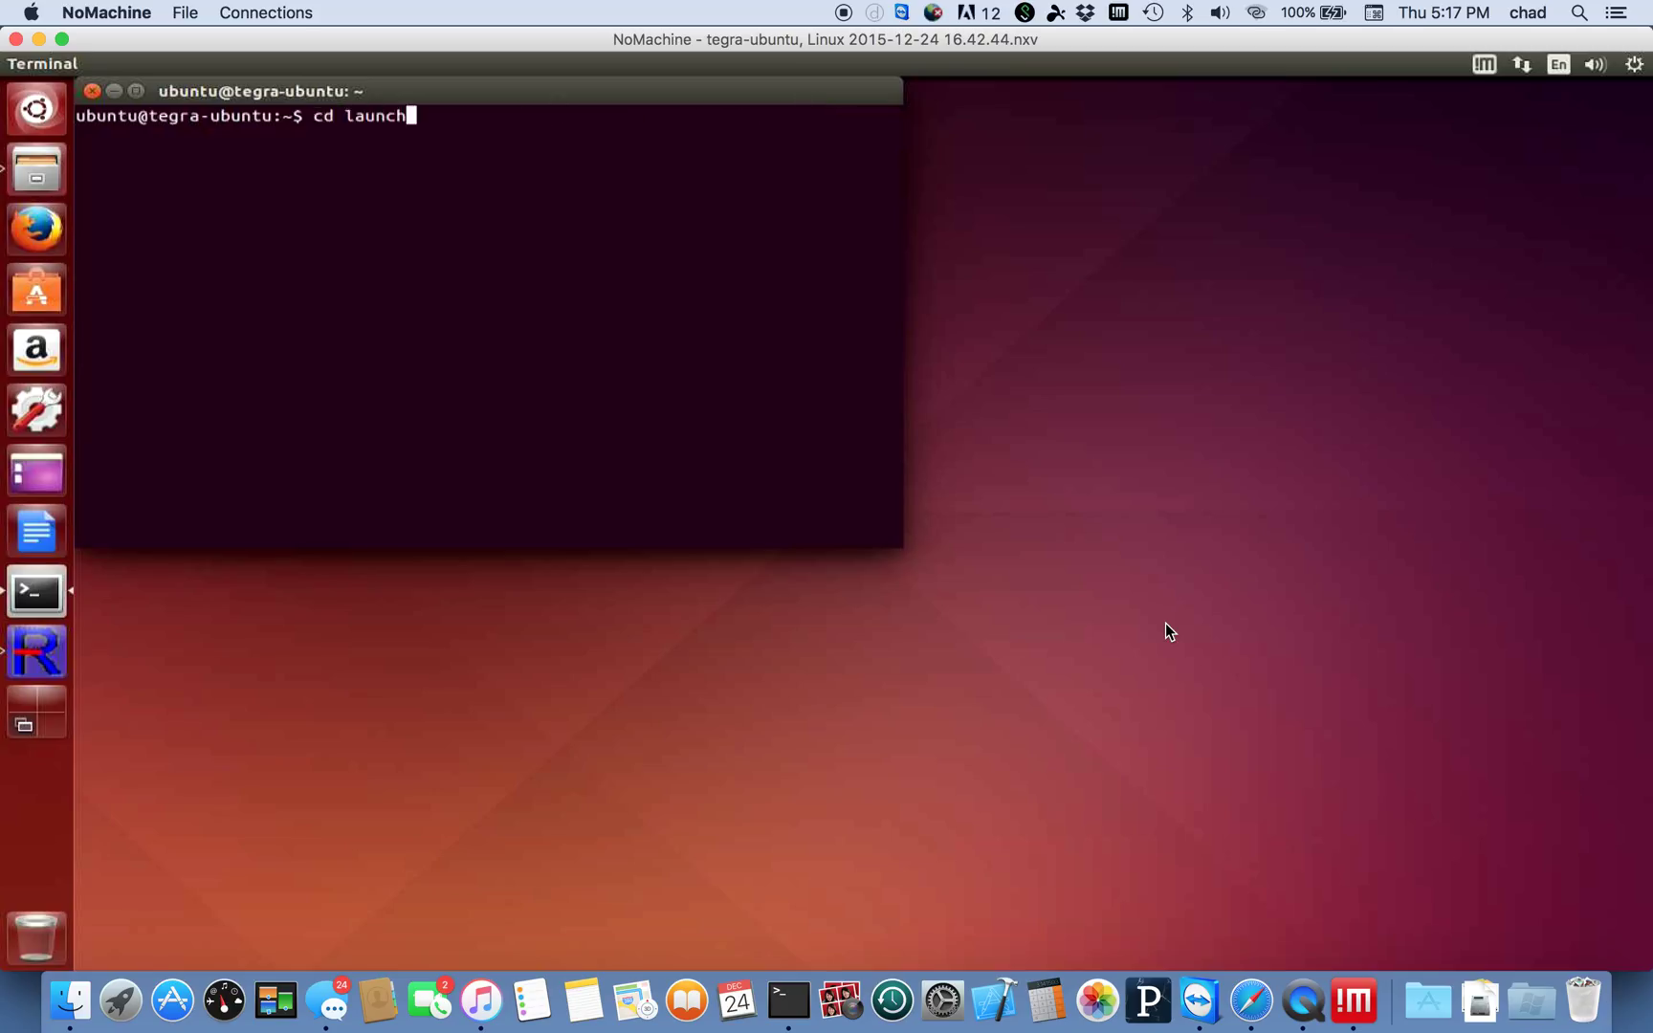
pyautogui.press('Down')
pyautogui.press('Up')
pyautogui.press('Up')
pyautogui.press('Down')
pyautogui.press('Down')
pyautogui.press('Up')
pyautogui.press('Up')
pyautogui.press('Up')
pyautogui.press('Up')
pyautogui.press('Up')
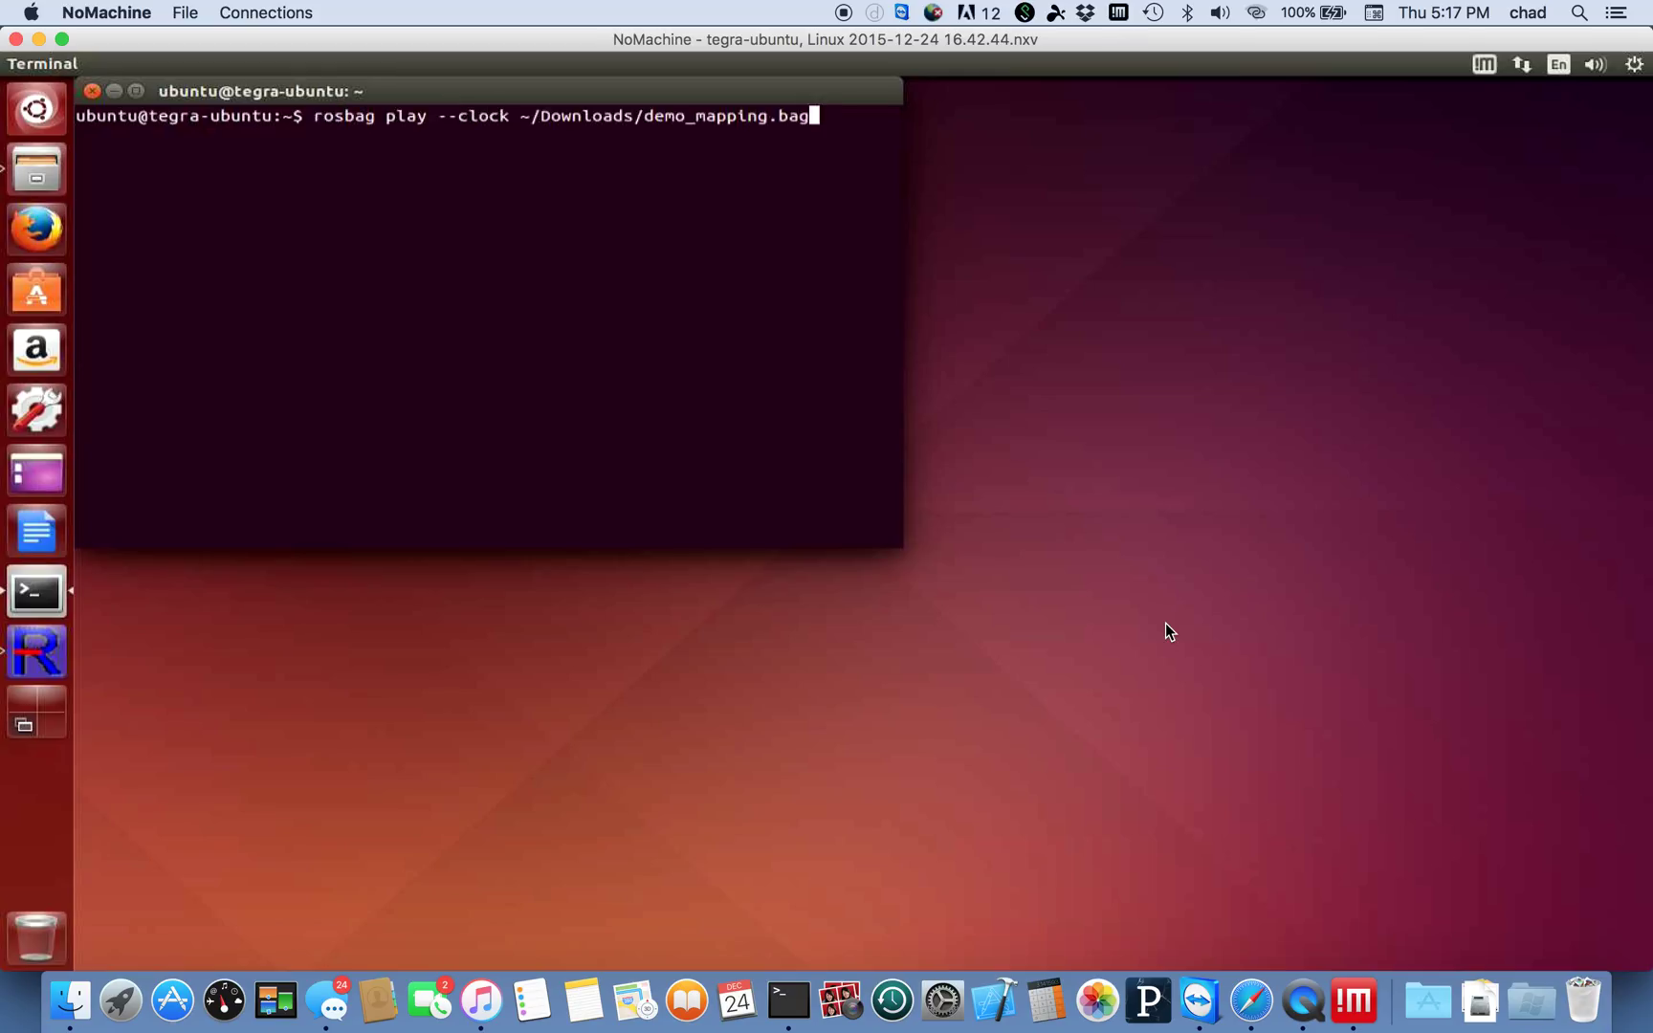
pyautogui.press('Return')
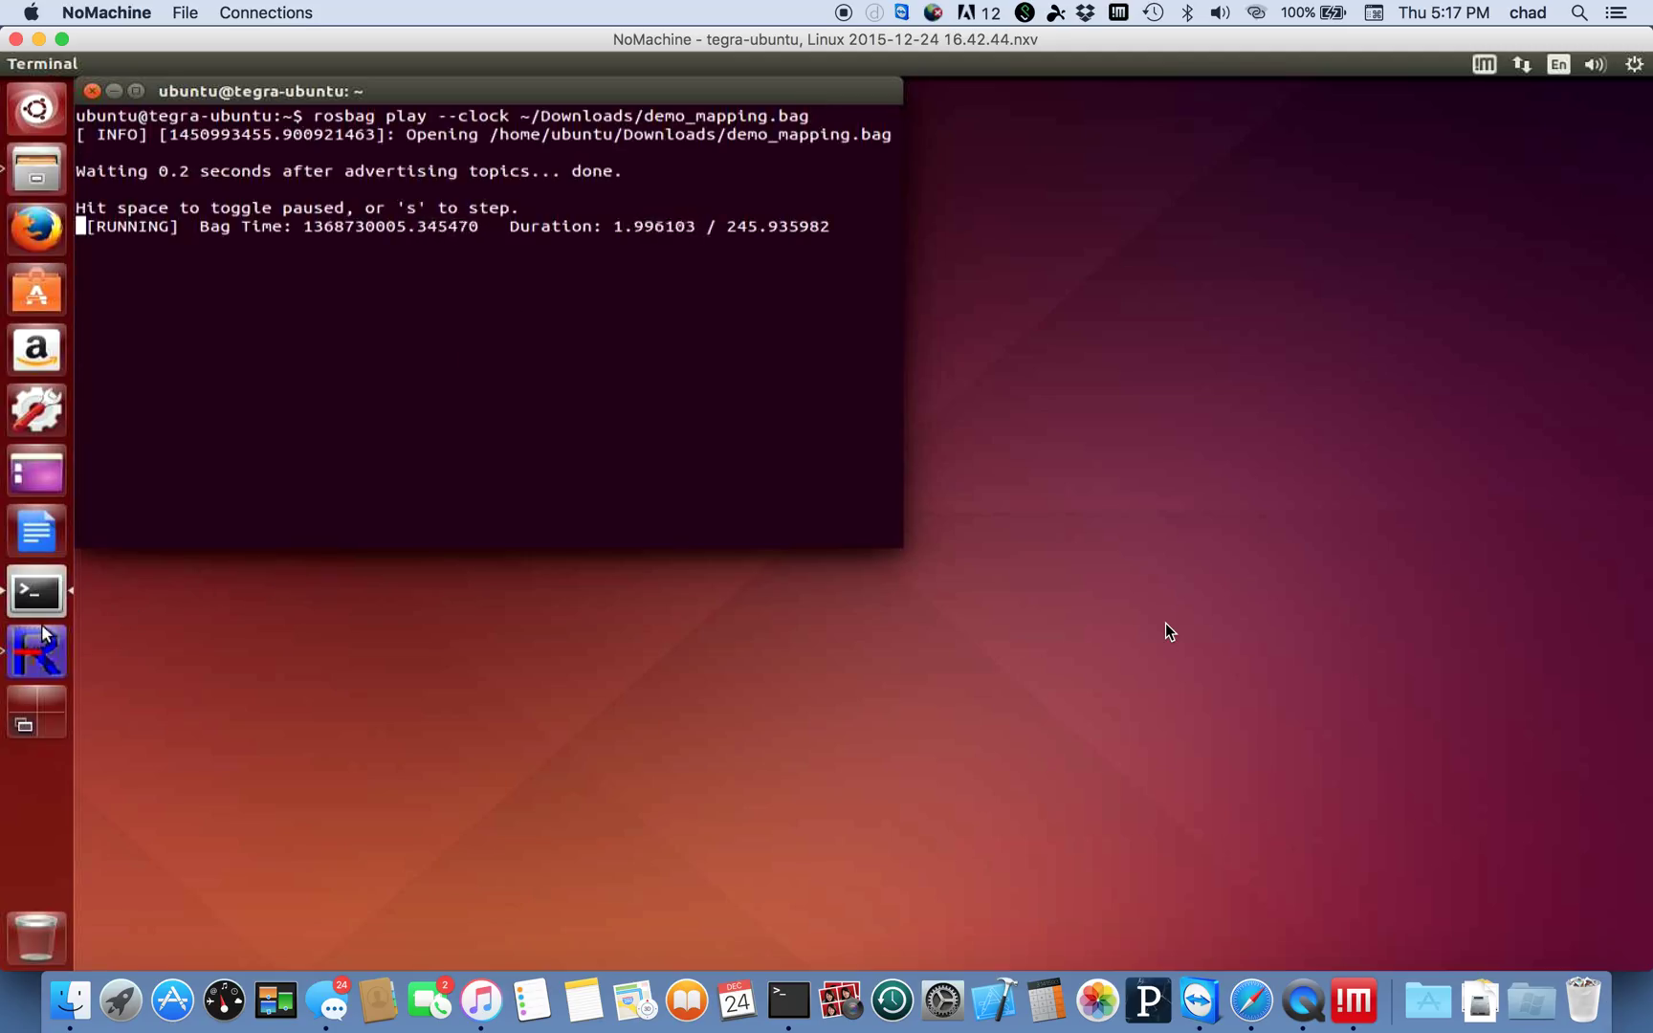
# Switch back to the workspace showing the RTAB-Map window.
pyautogui.click(45, 700)
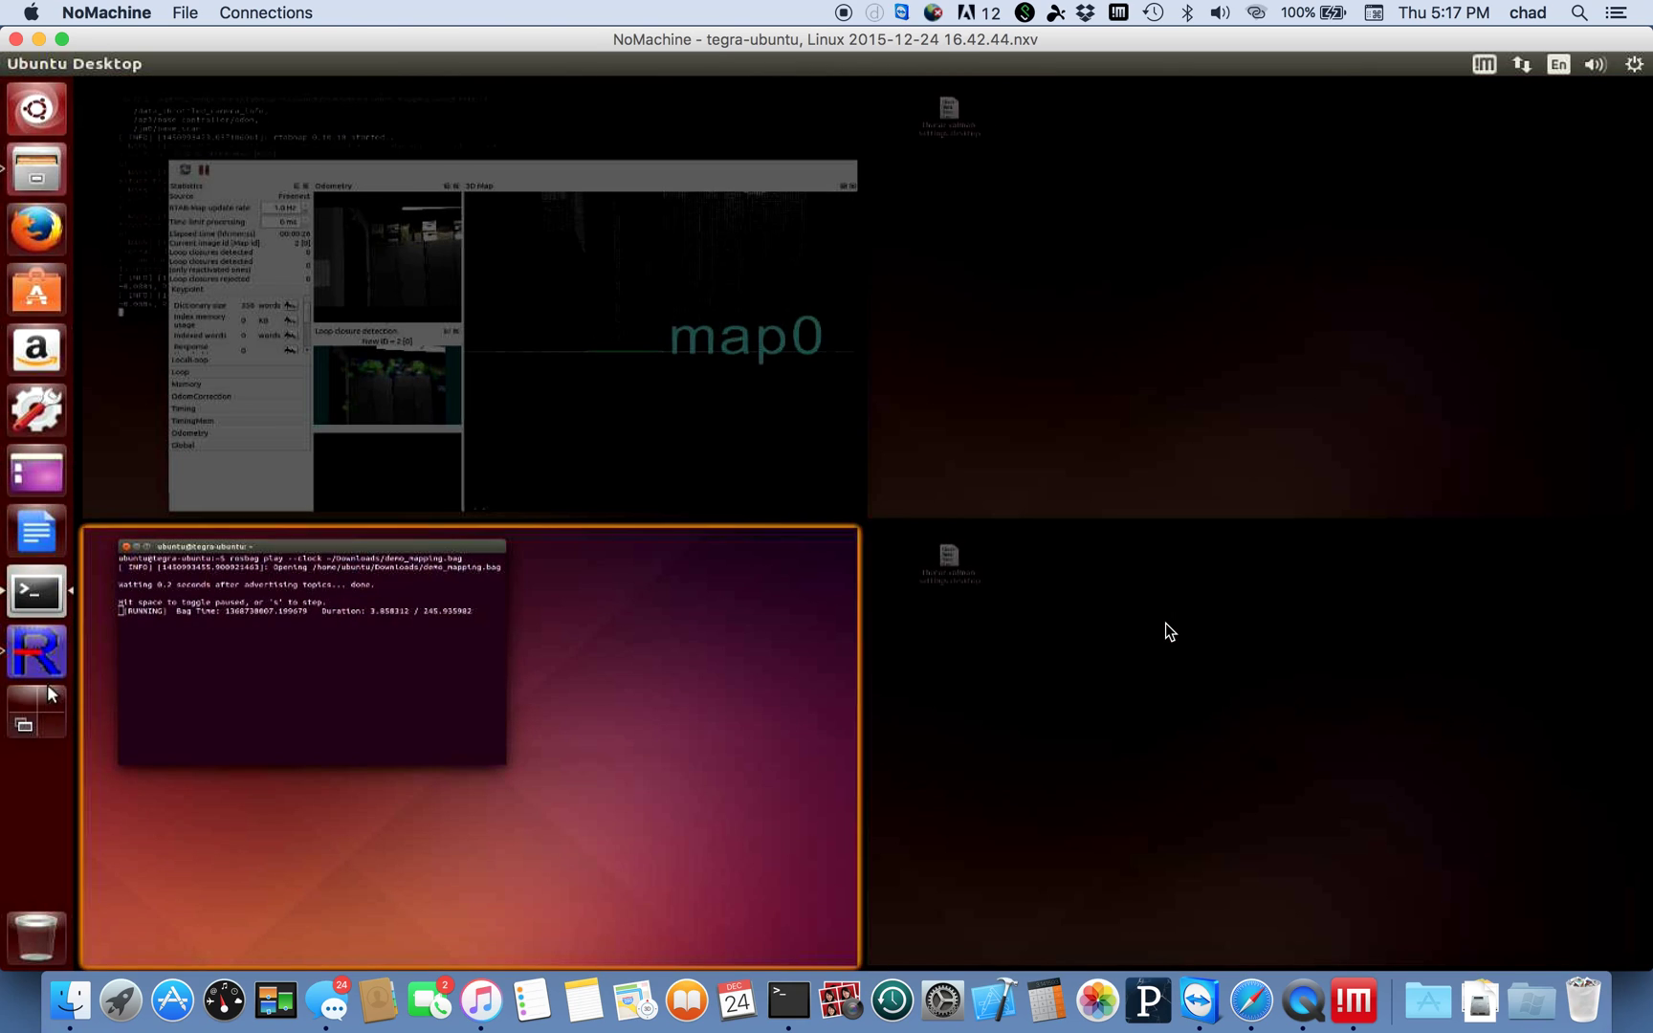
pyautogui.click(398, 447)
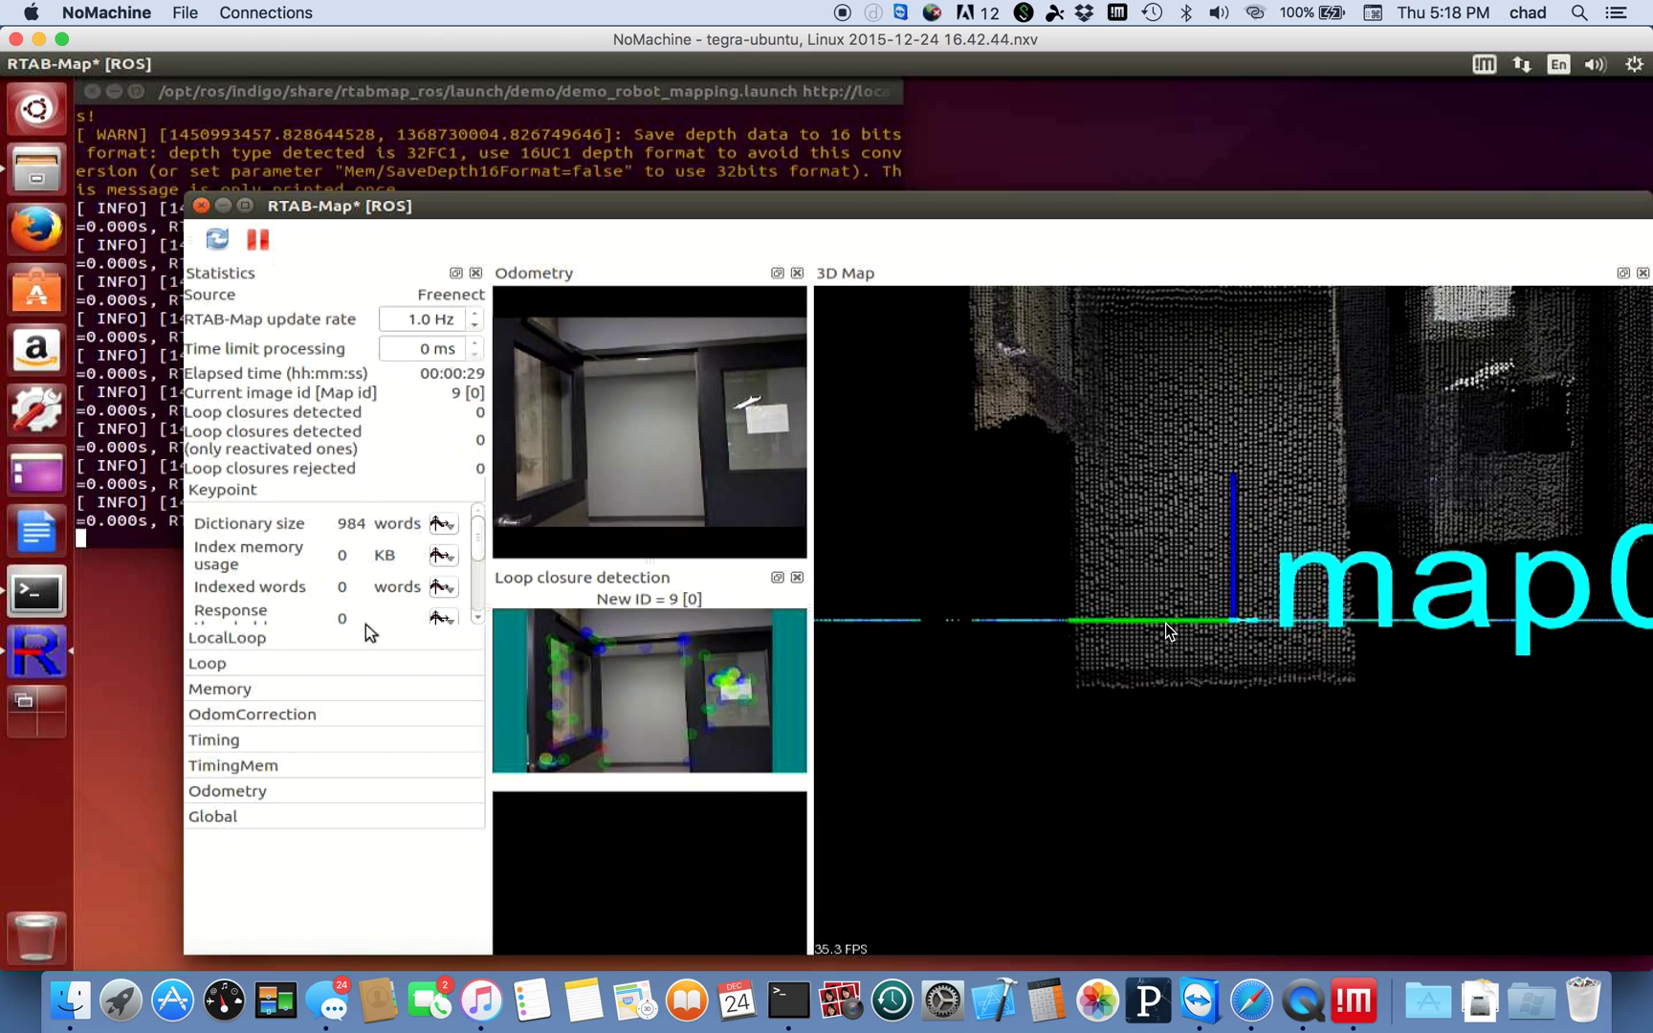
# Expand the Loop, OdomCorrection and TimingMem statistics categories.
pyautogui.click(325, 667)
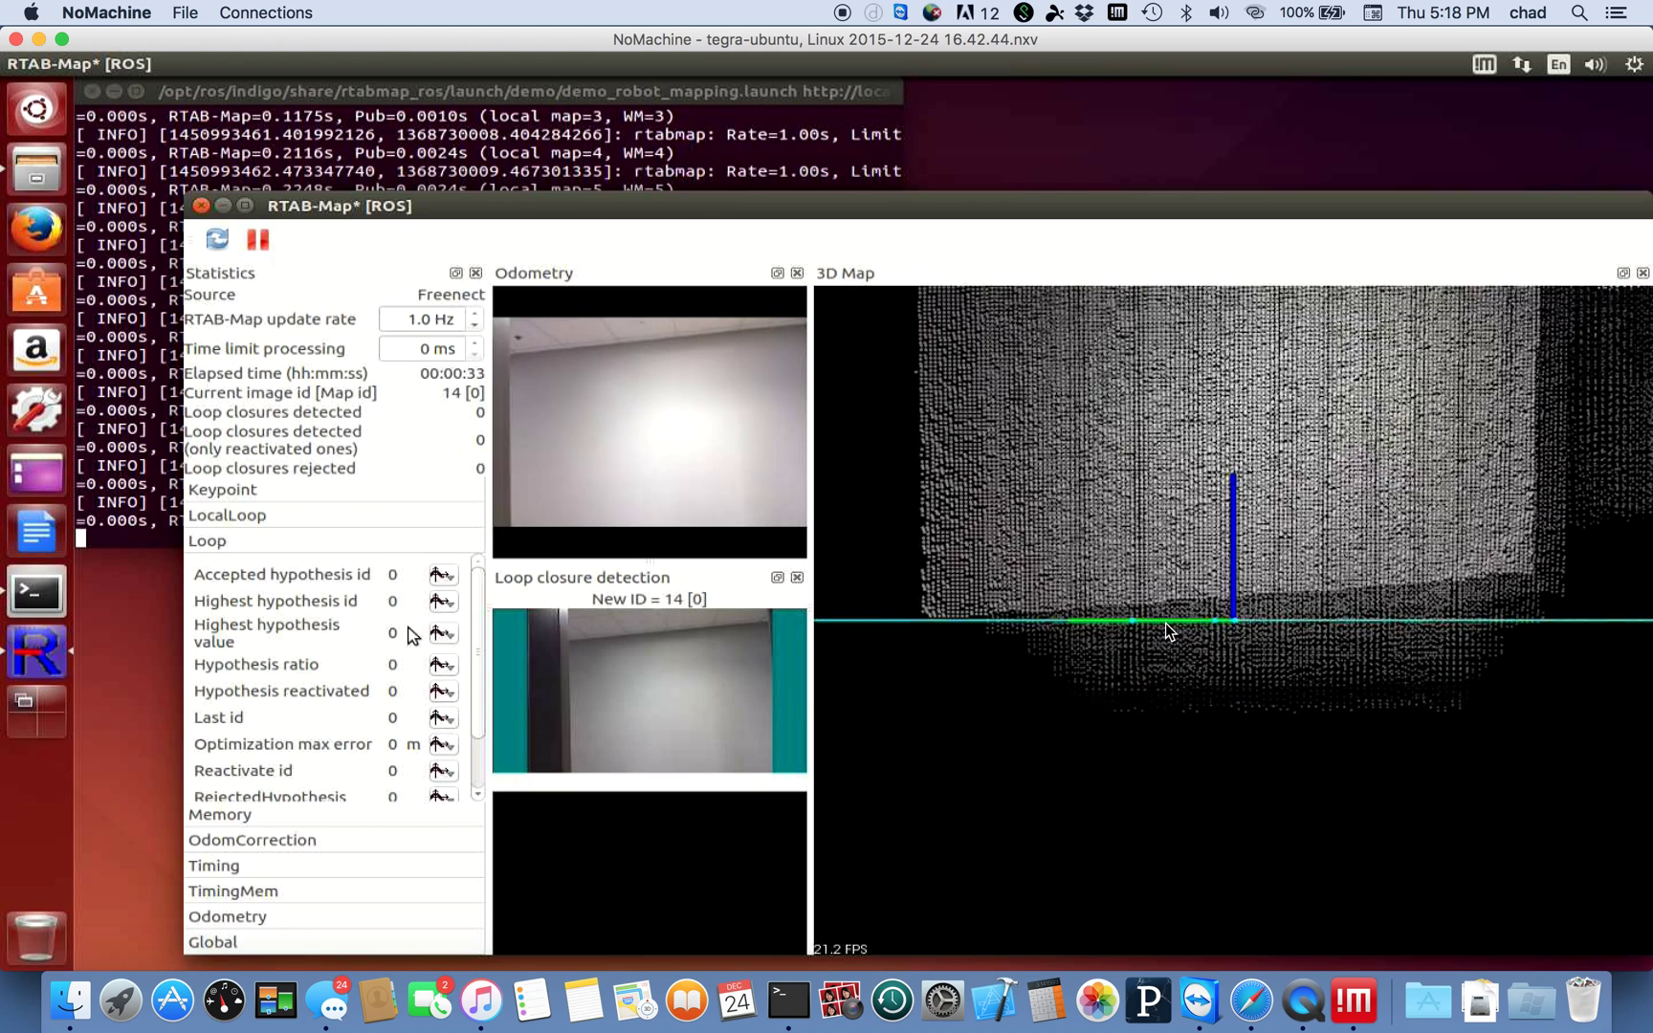
pyautogui.click(236, 840)
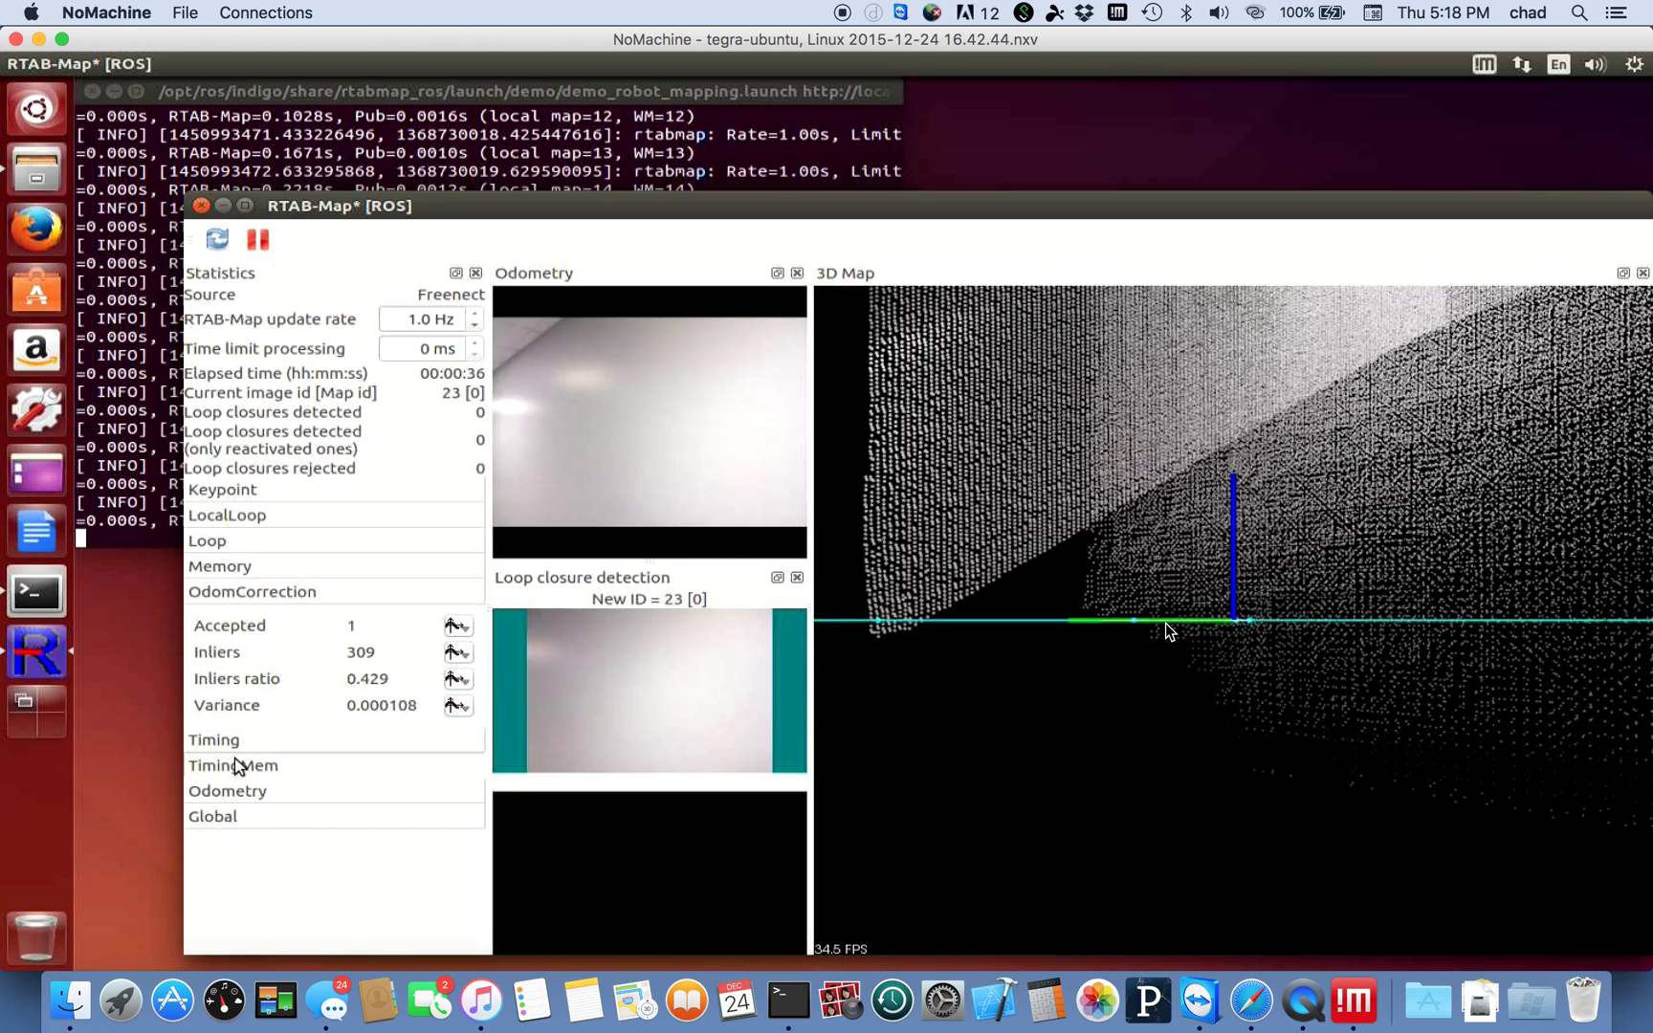
pyautogui.click(236, 767)
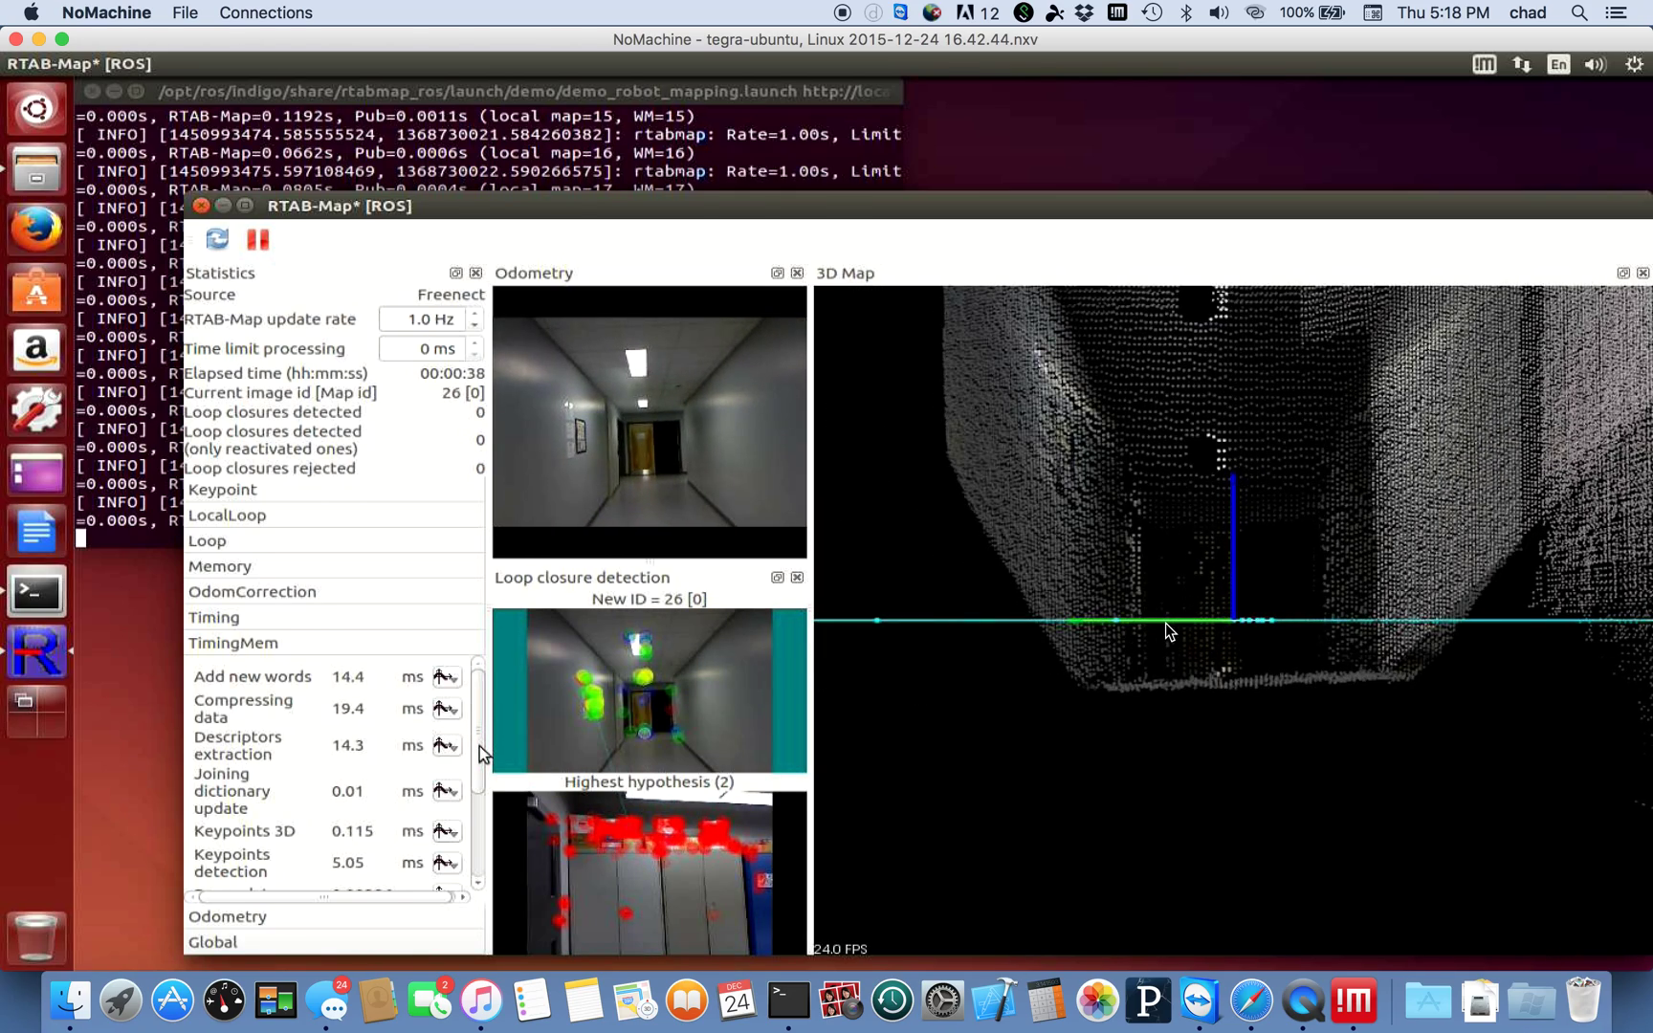
pyautogui.scroll(-1, 480, 754)
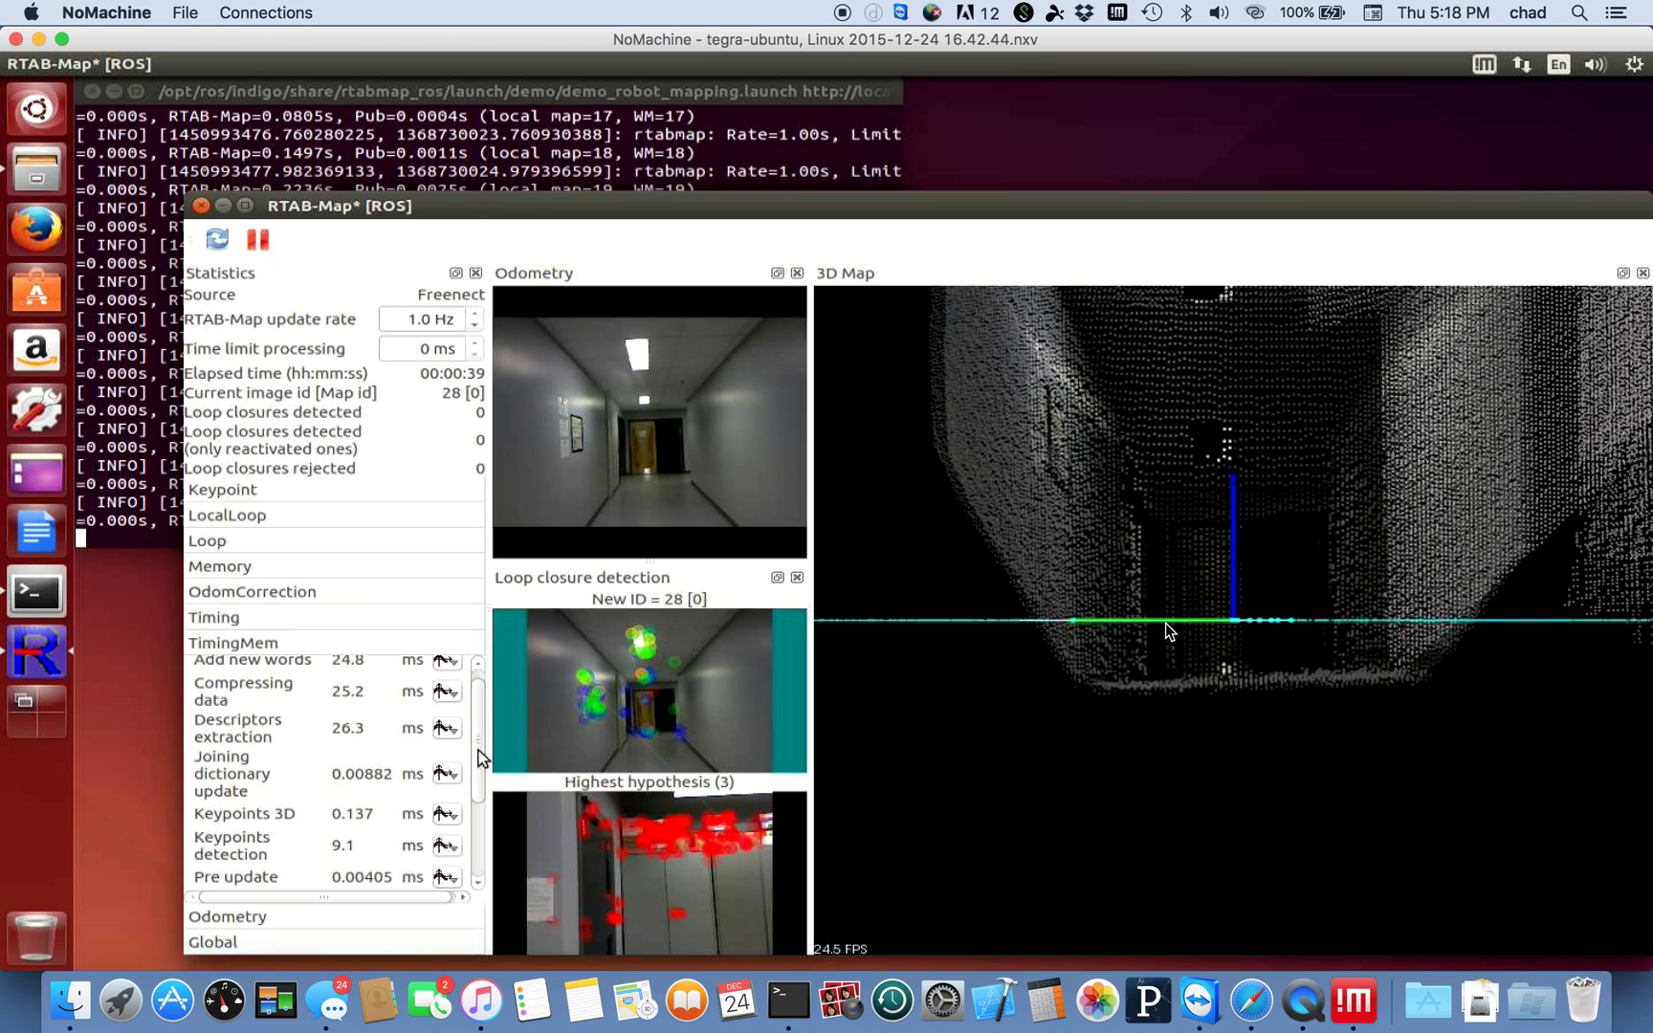
pyautogui.scroll(-2, 478, 753)
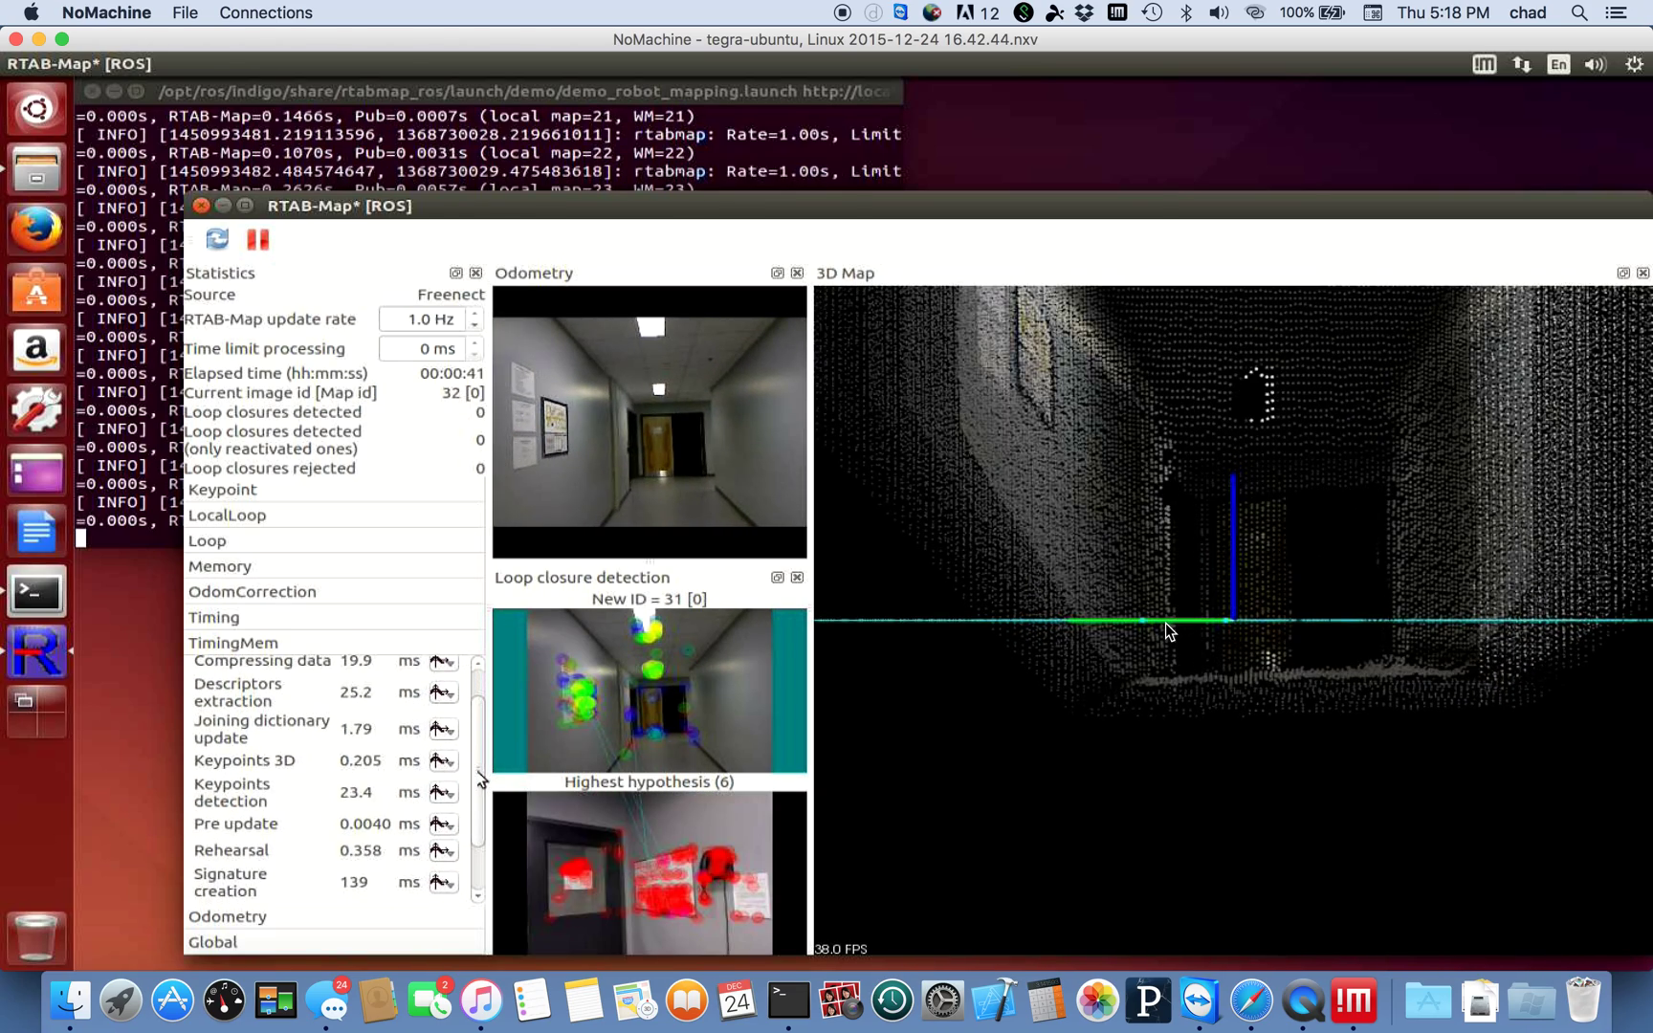
pyautogui.scroll(-1, 476, 776)
pyautogui.scroll(-1, 475, 794)
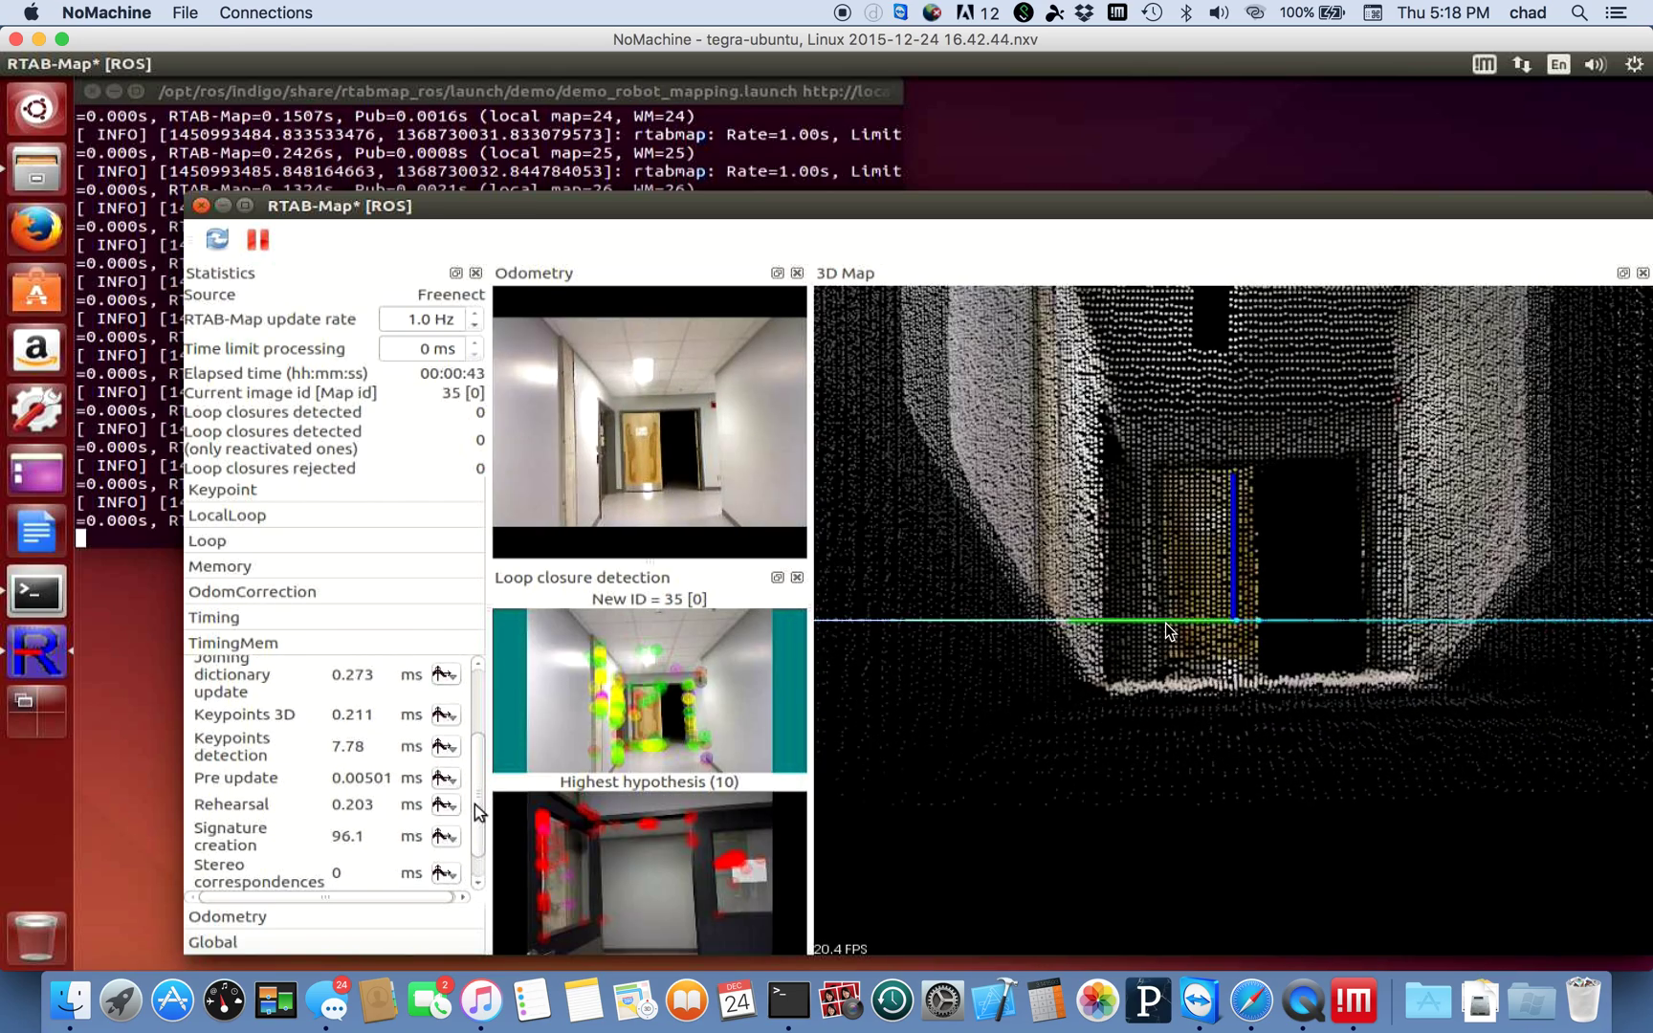
pyautogui.scroll(-1, 478, 813)
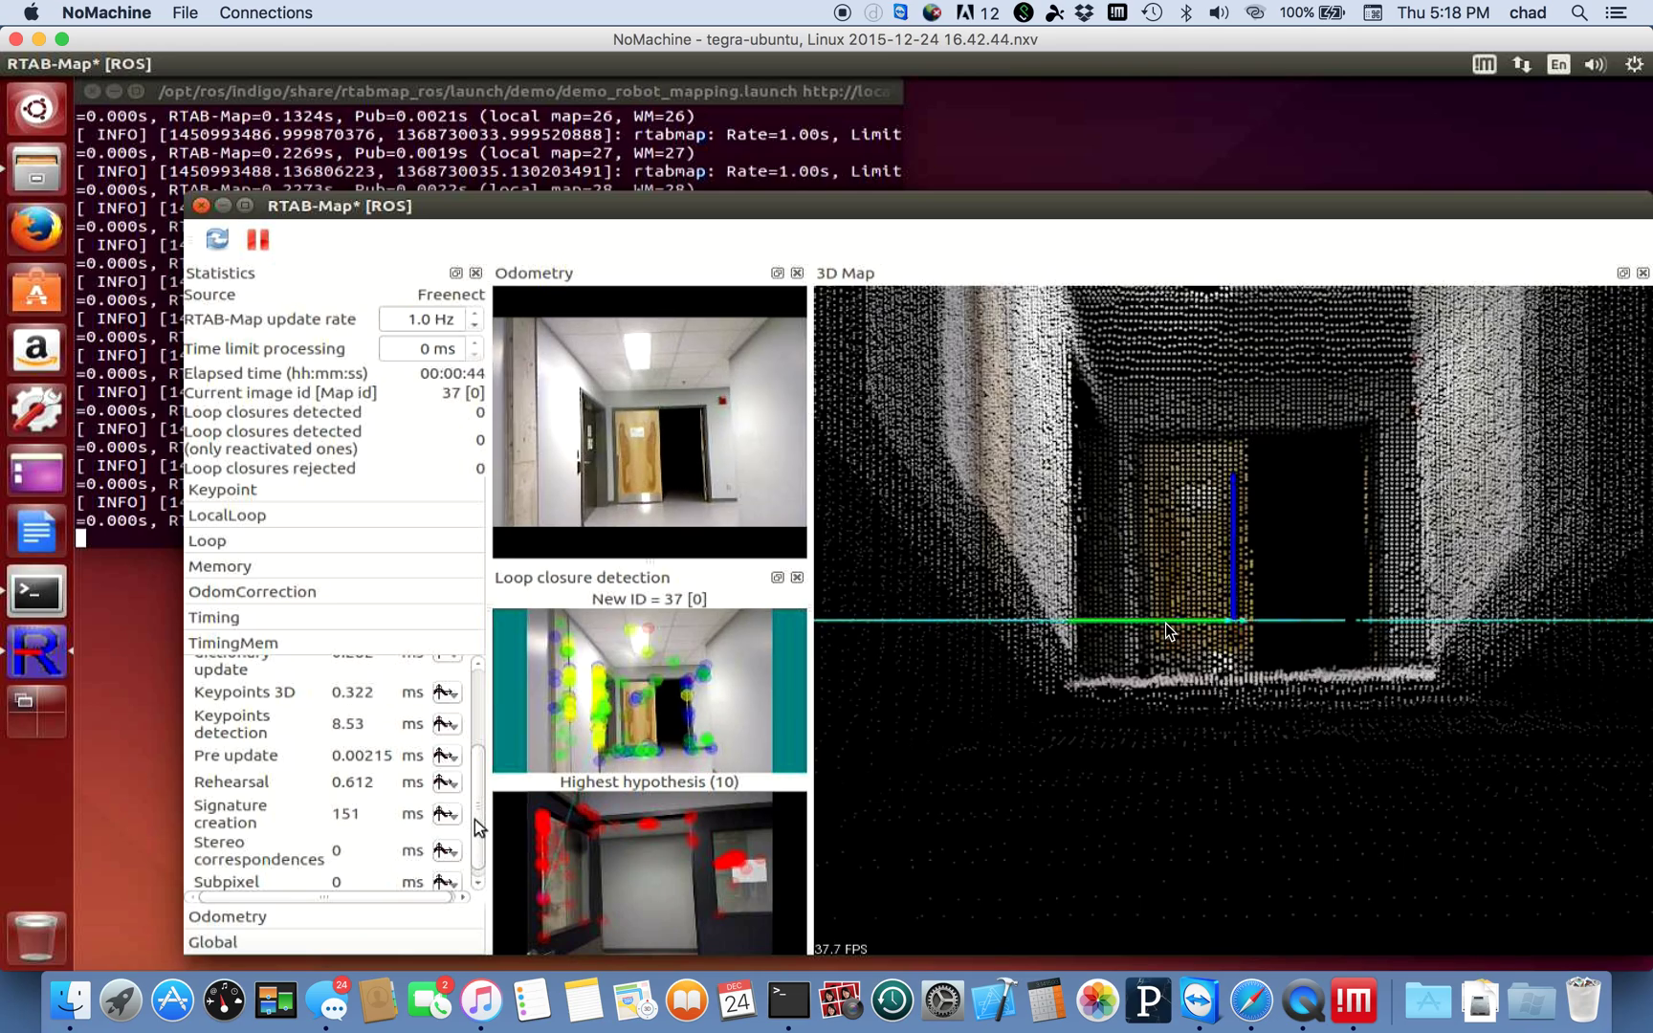
pyautogui.scroll(-1, 478, 821)
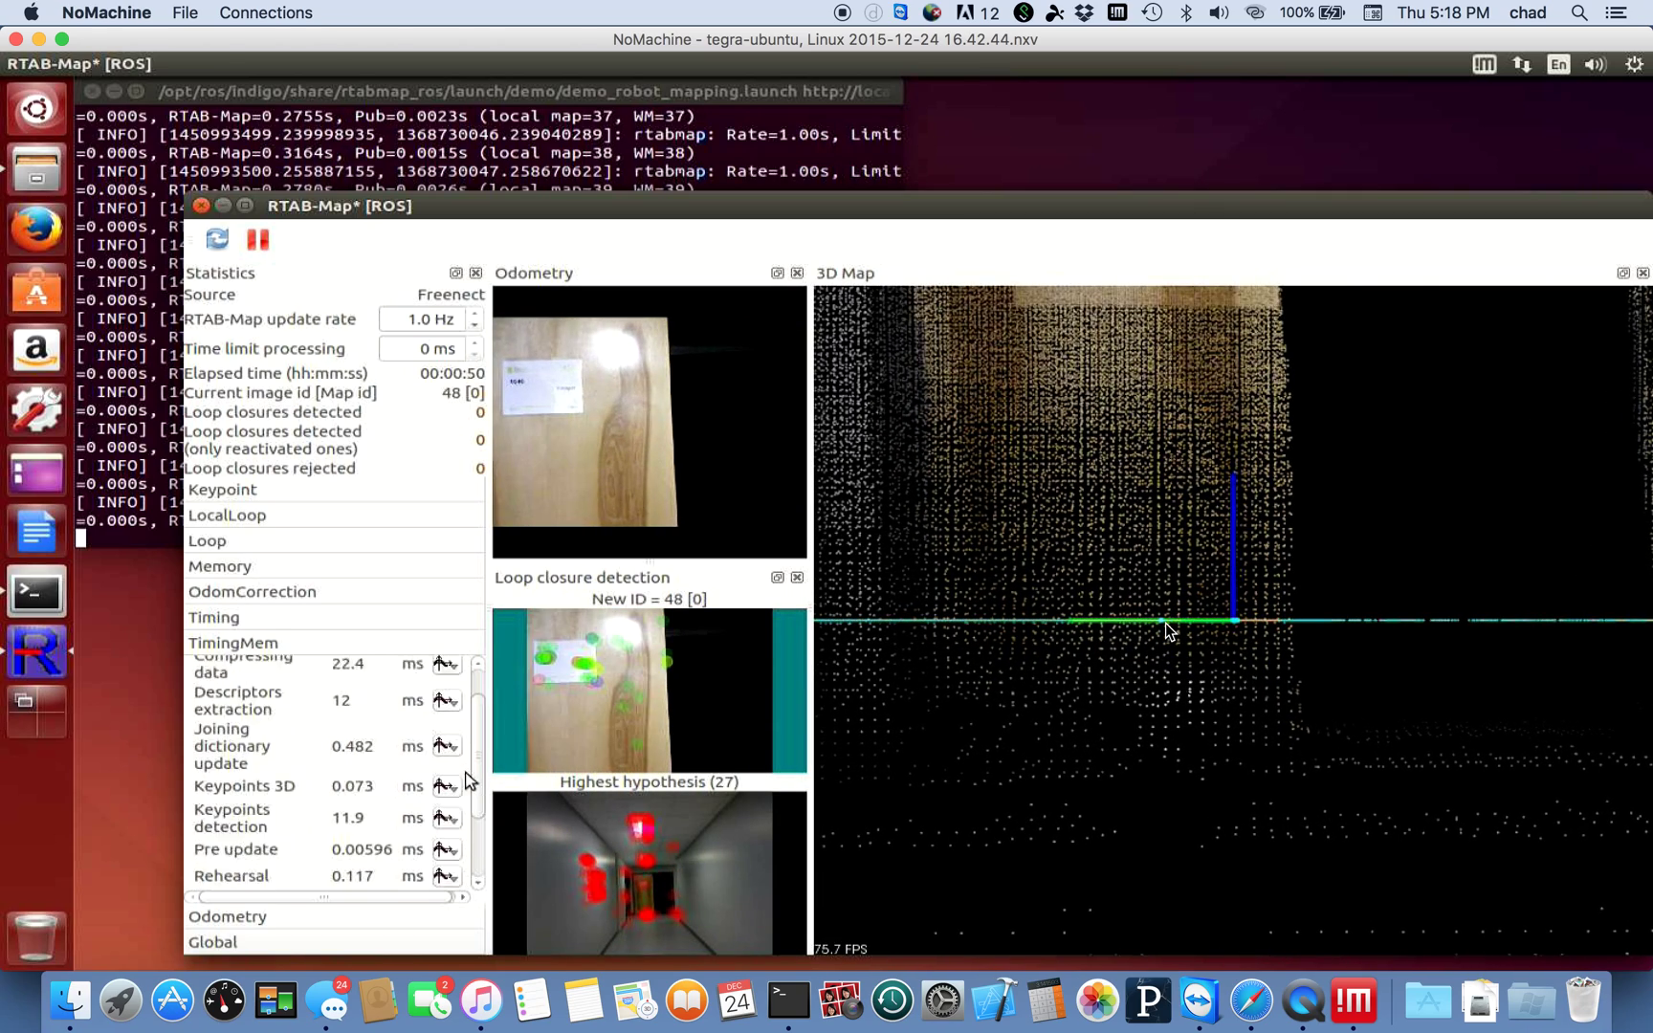
pyautogui.moveTo(476, 715); pyautogui.dragTo(475, 840)
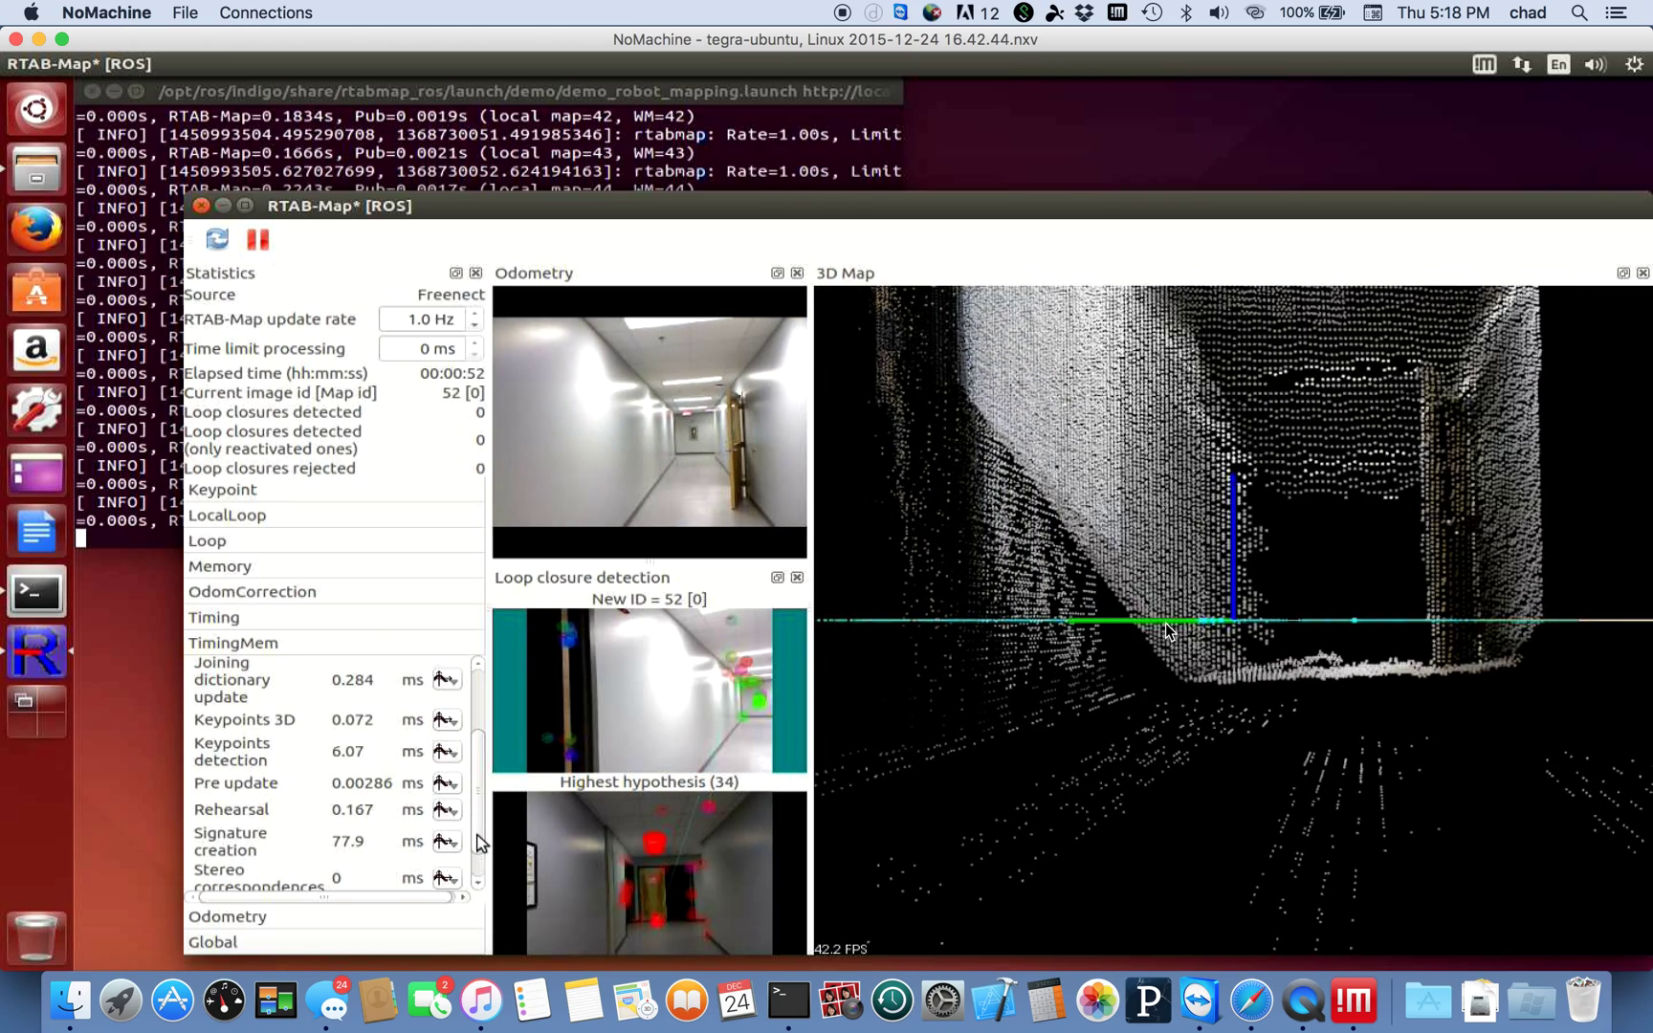
pyautogui.moveTo(478, 824); pyautogui.dragTo(478, 878)
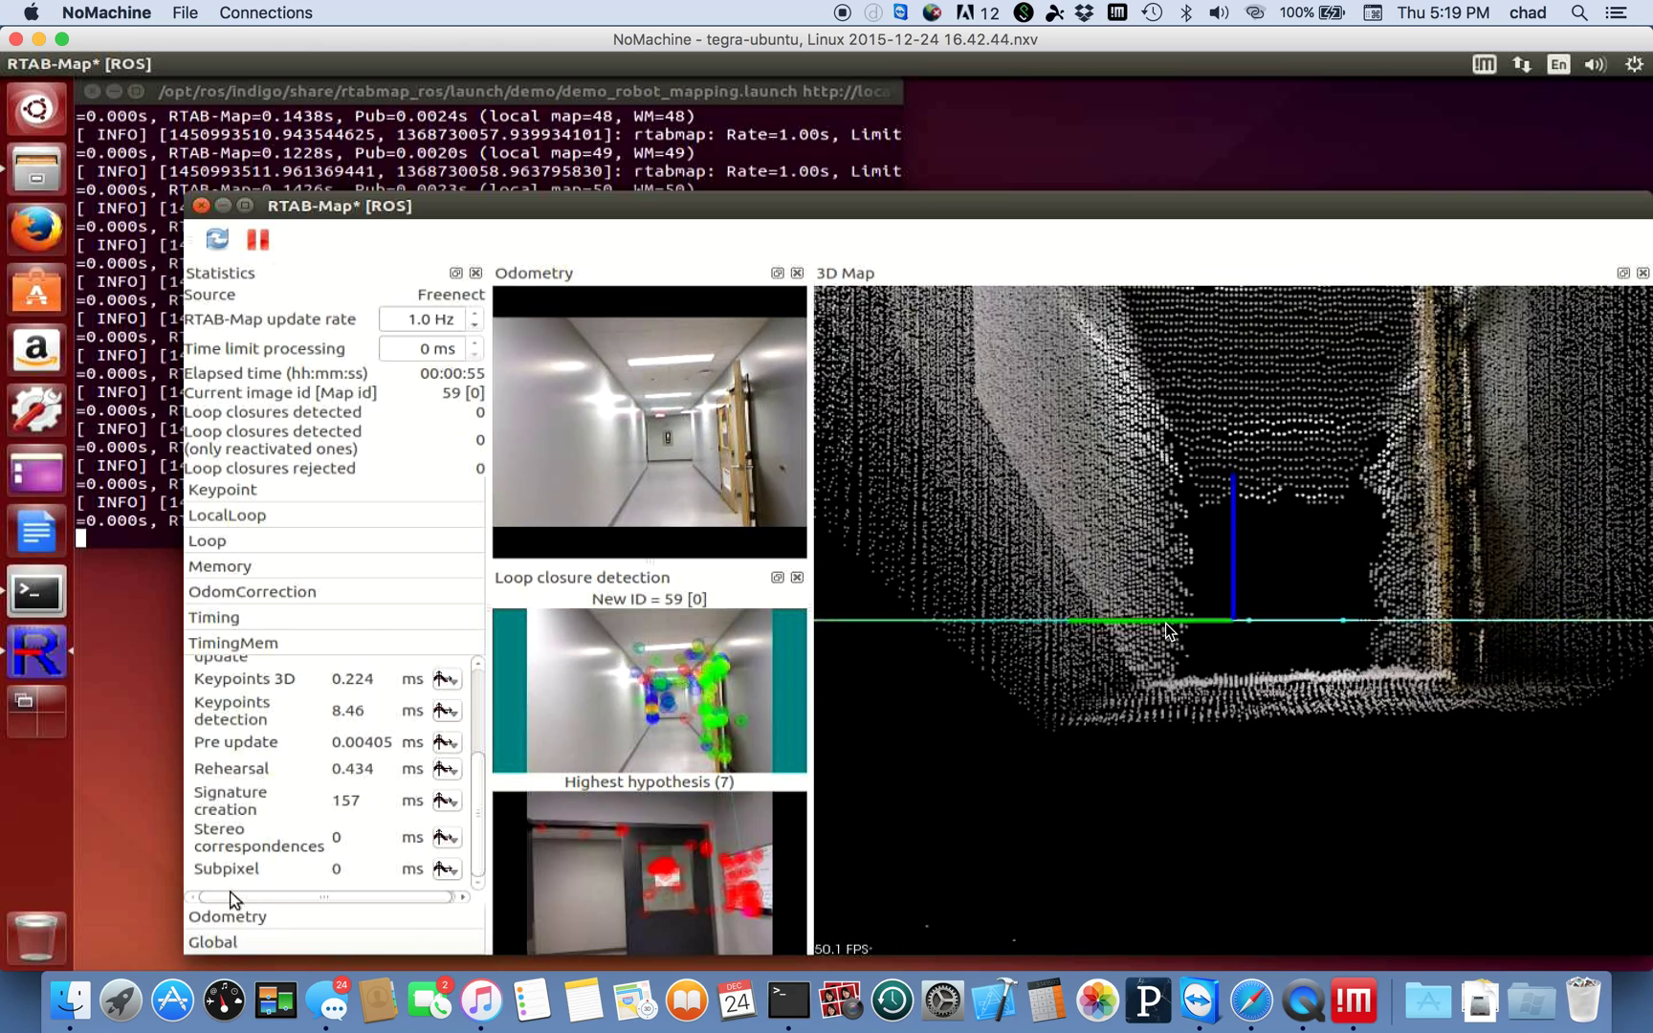
# Review the Odometry, Timing, LocalLoop and Keypoint statistics categories.
pyautogui.click(228, 916)
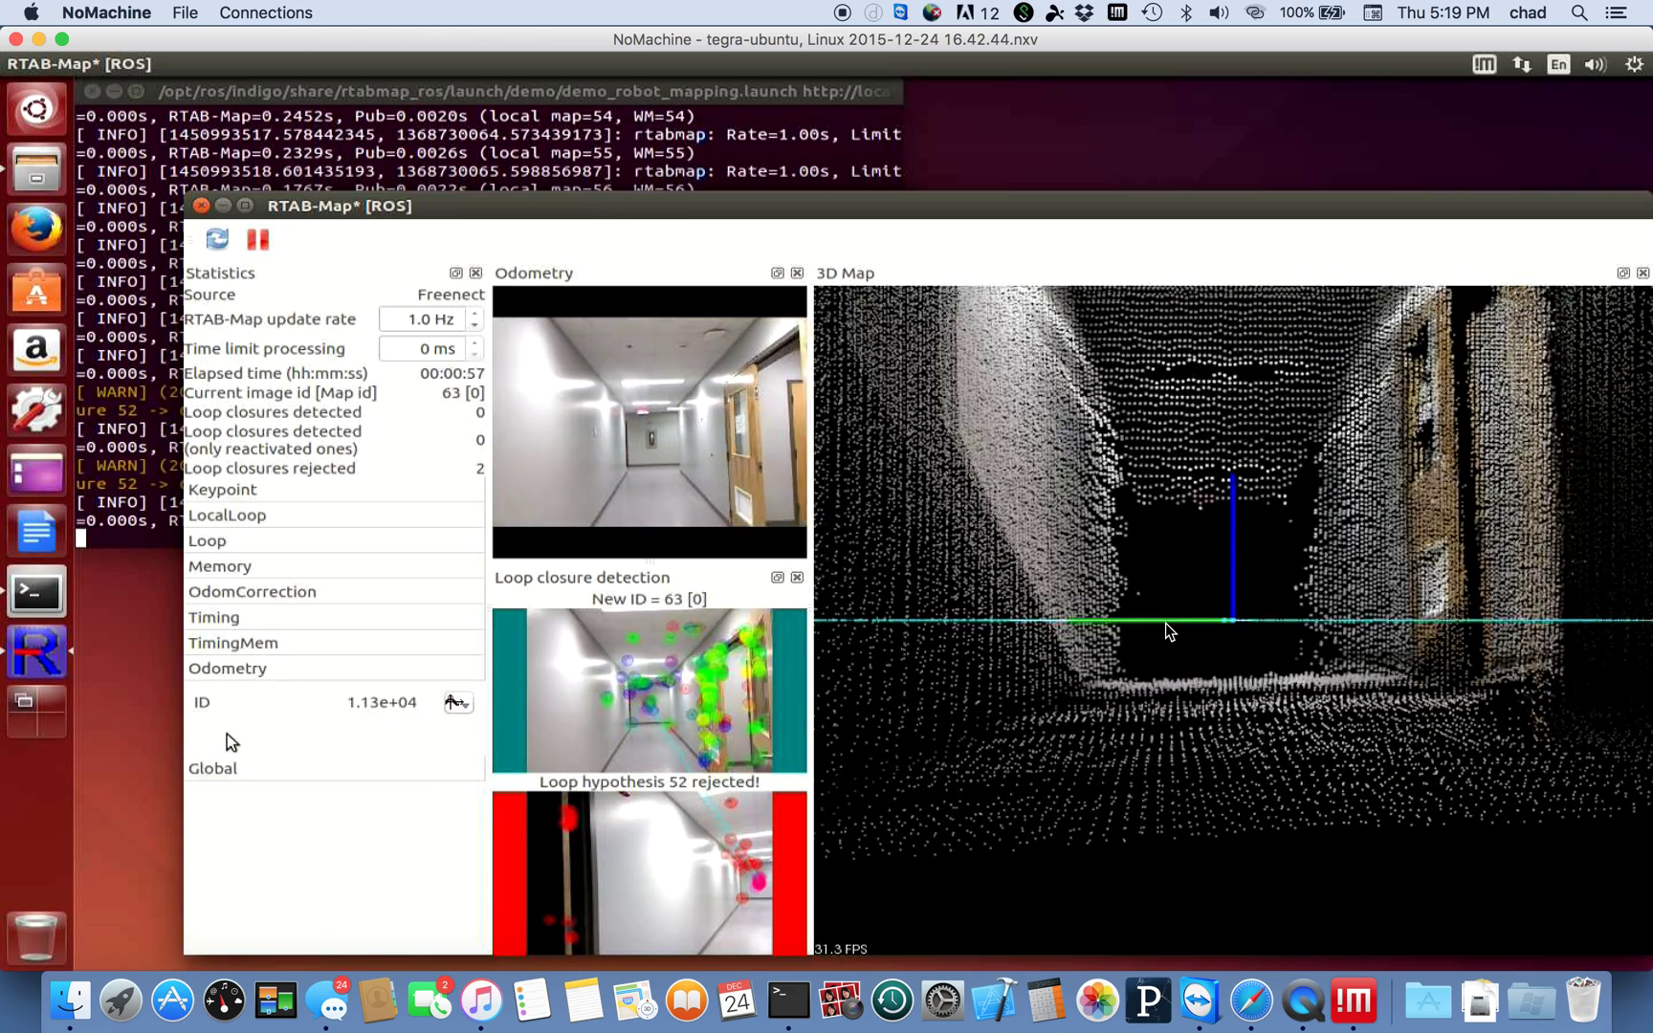
pyautogui.click(232, 620)
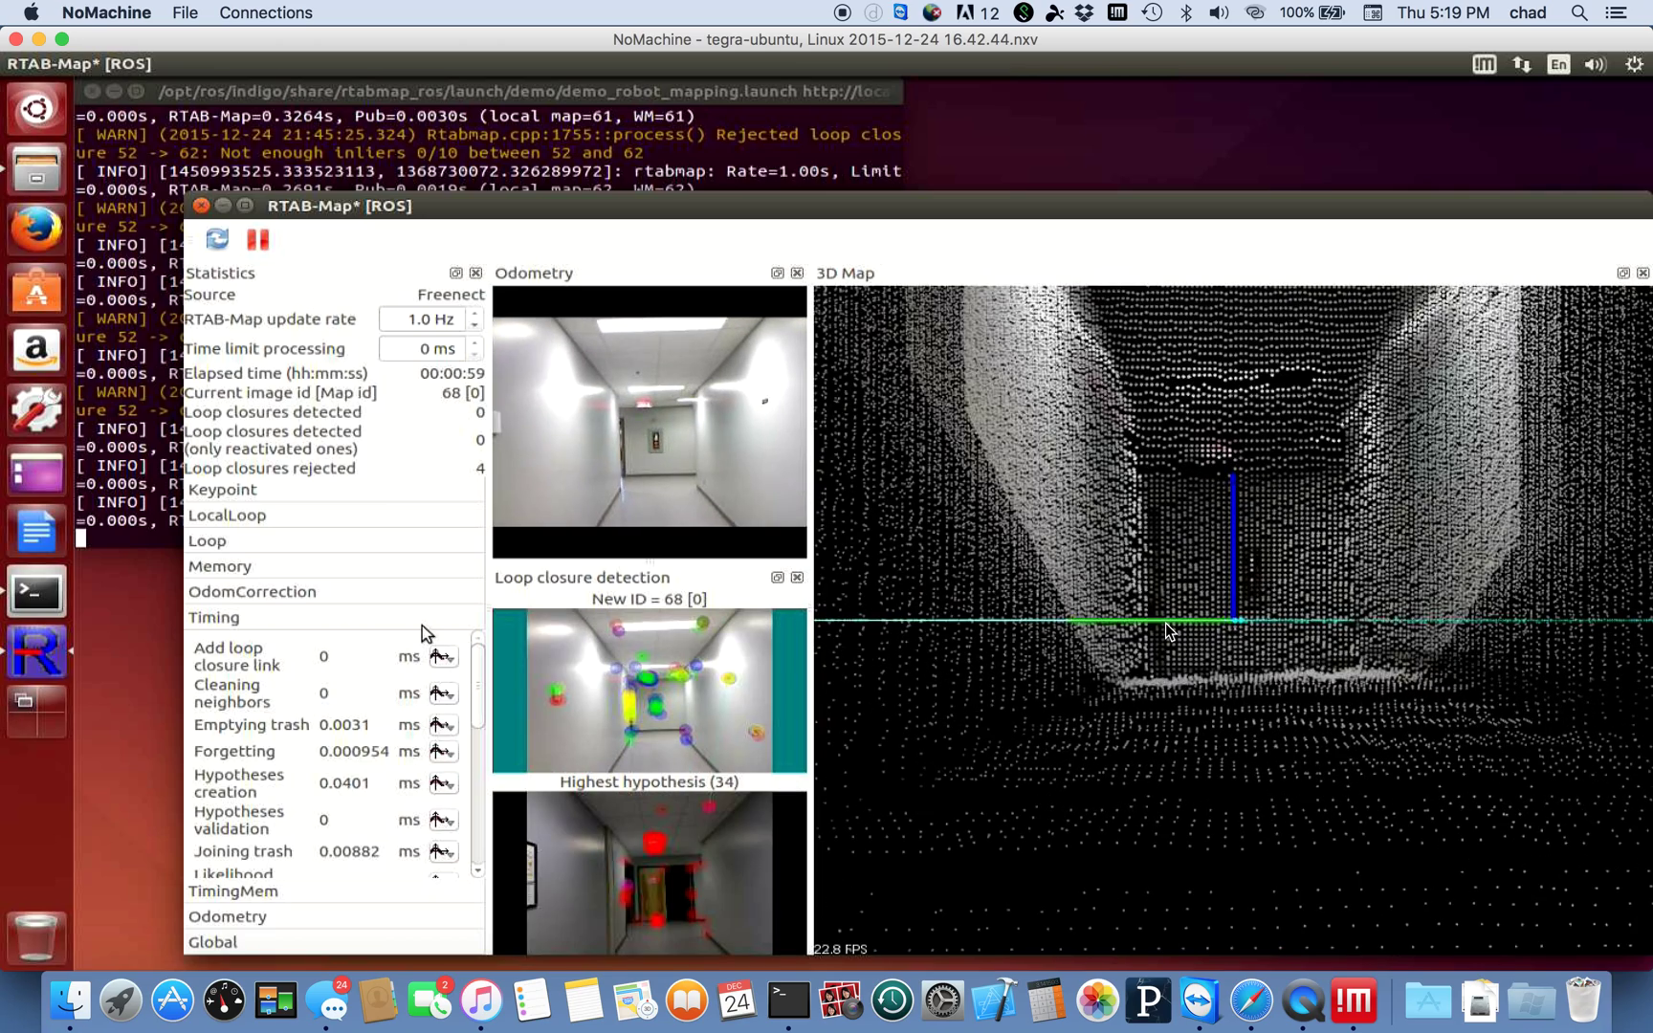
pyautogui.click(255, 524)
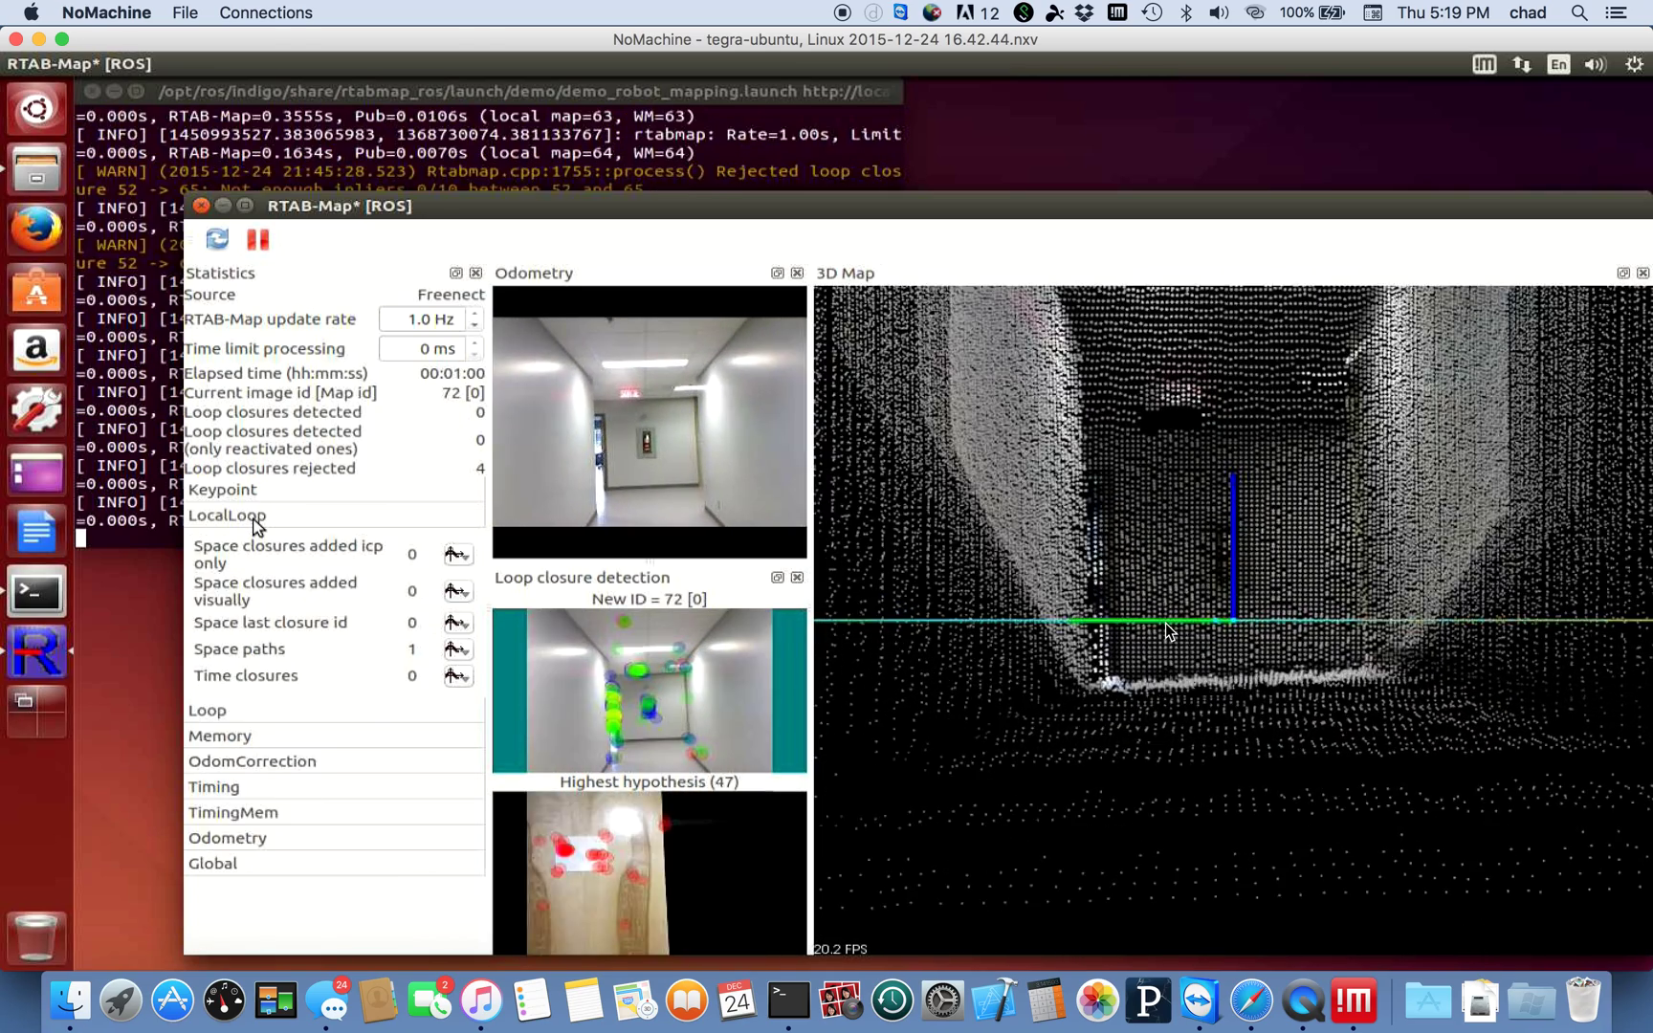
pyautogui.click(223, 491)
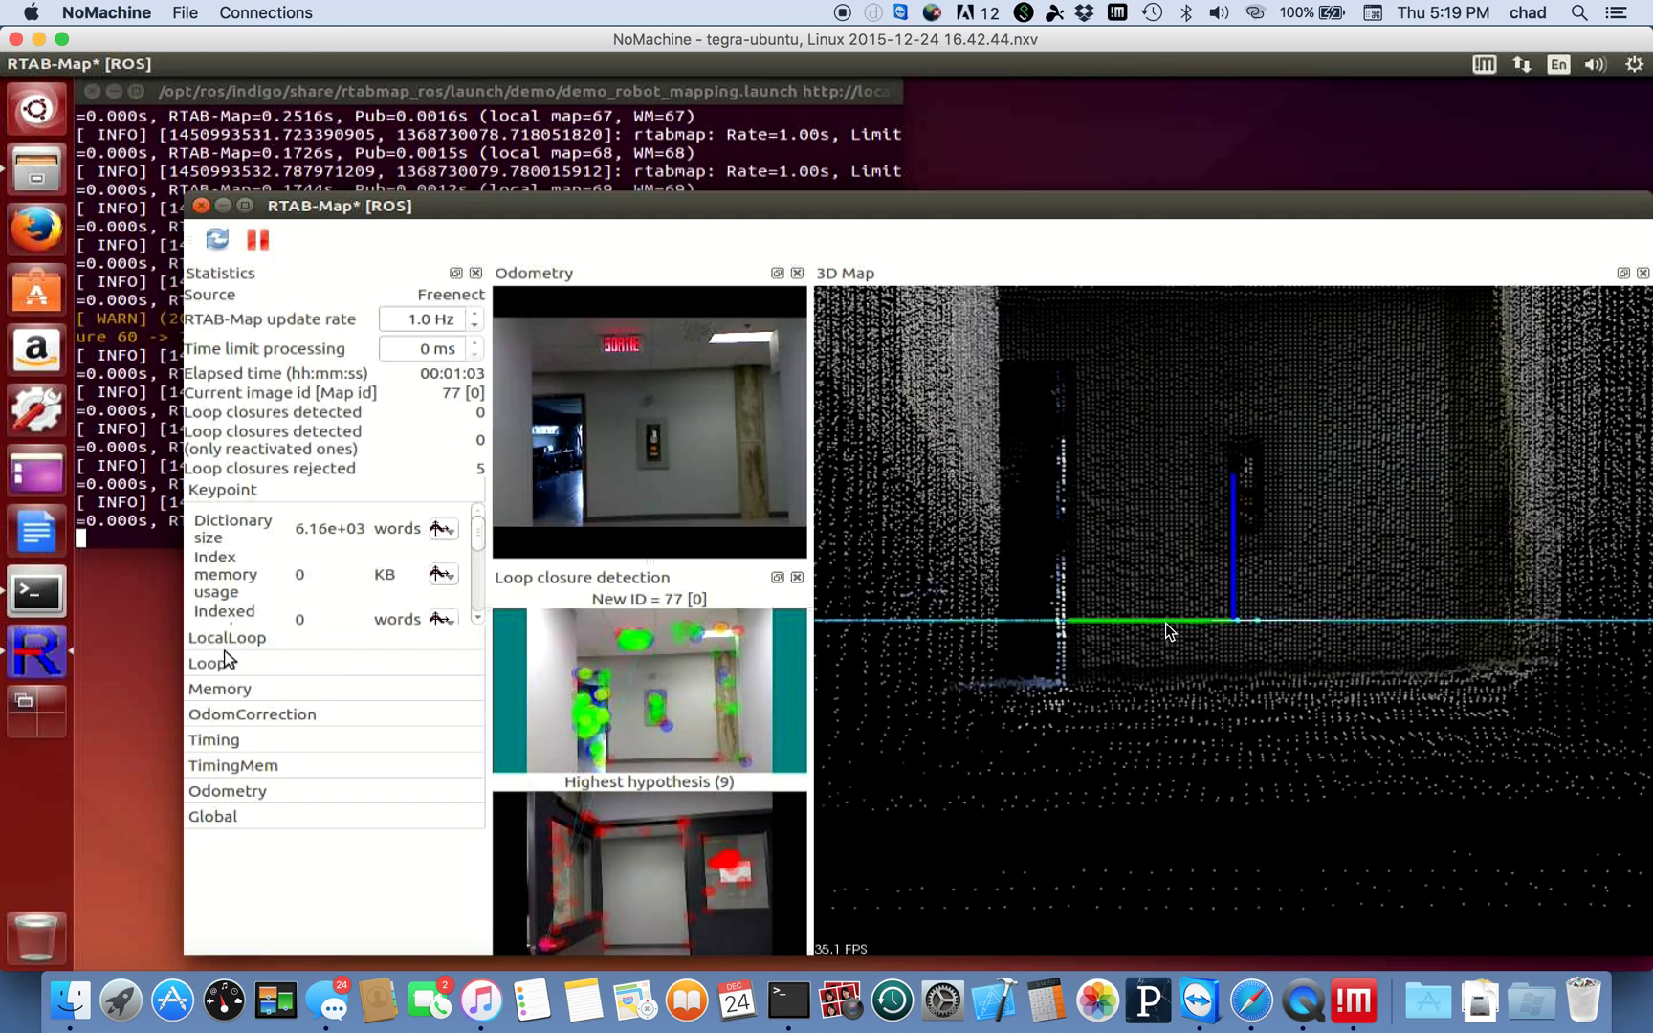
# Review Memory, OdomCorrection and TimingMem, then show the workspace overview with Super+S.
pyautogui.click(220, 689)
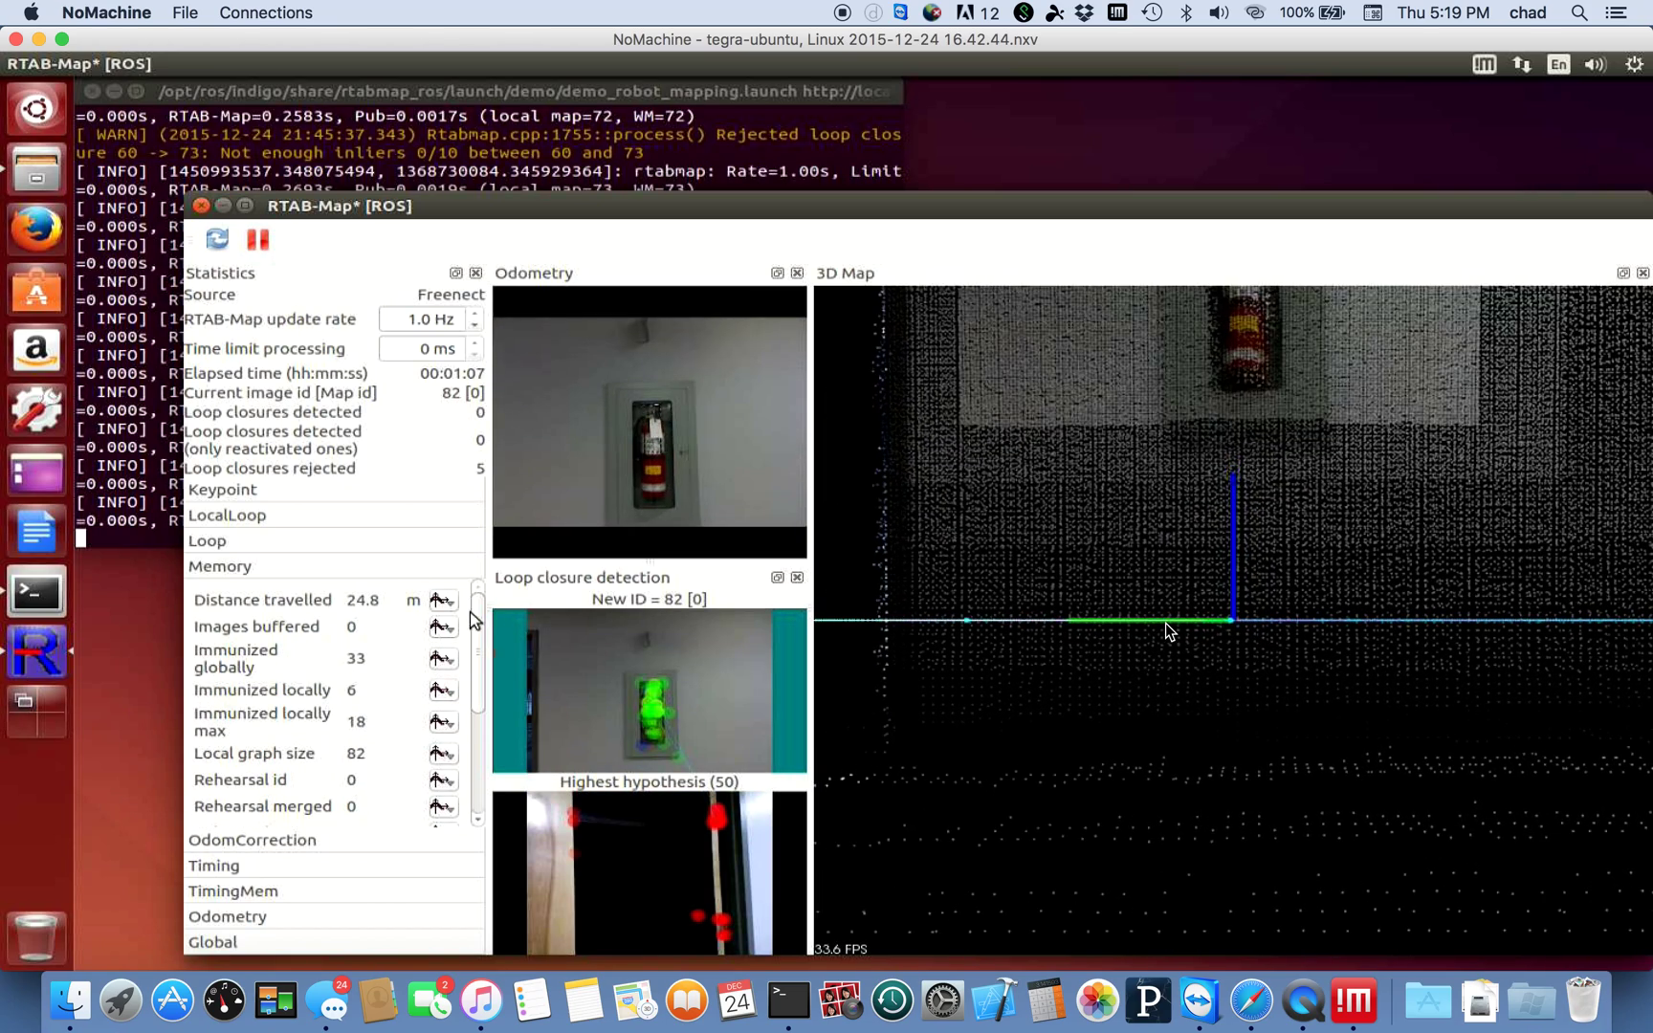
pyautogui.moveTo(476, 620); pyautogui.dragTo(475, 730)
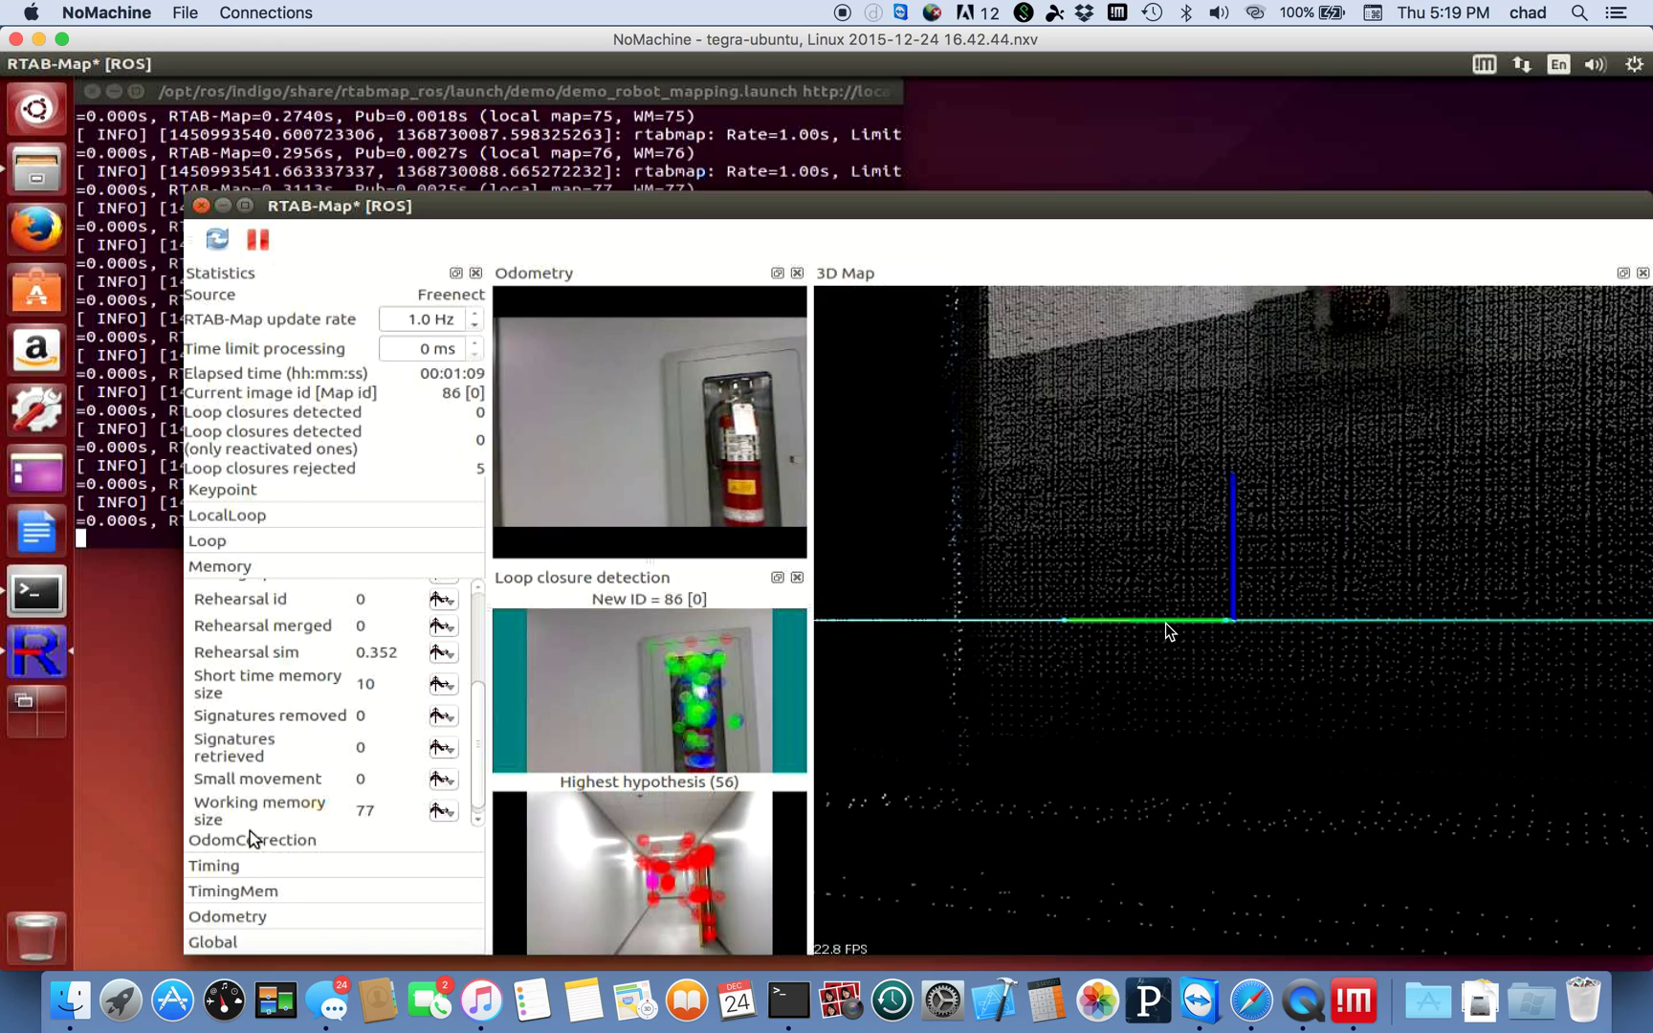
pyautogui.click(250, 840)
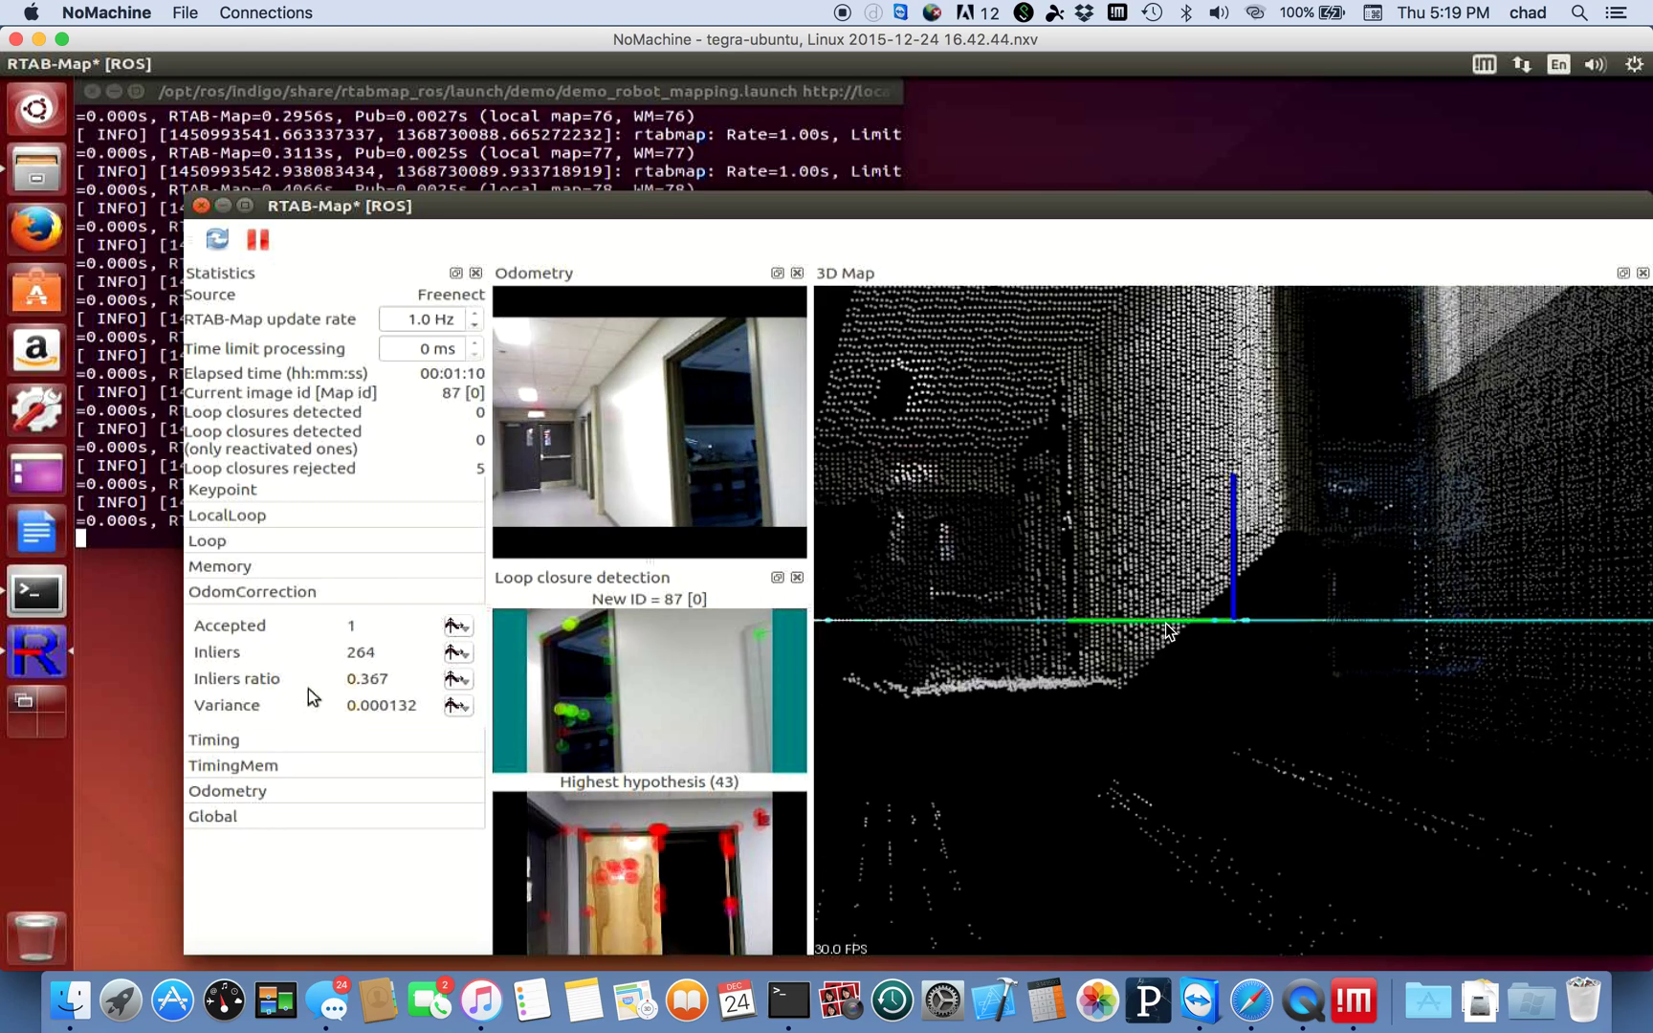
pyautogui.click(234, 764)
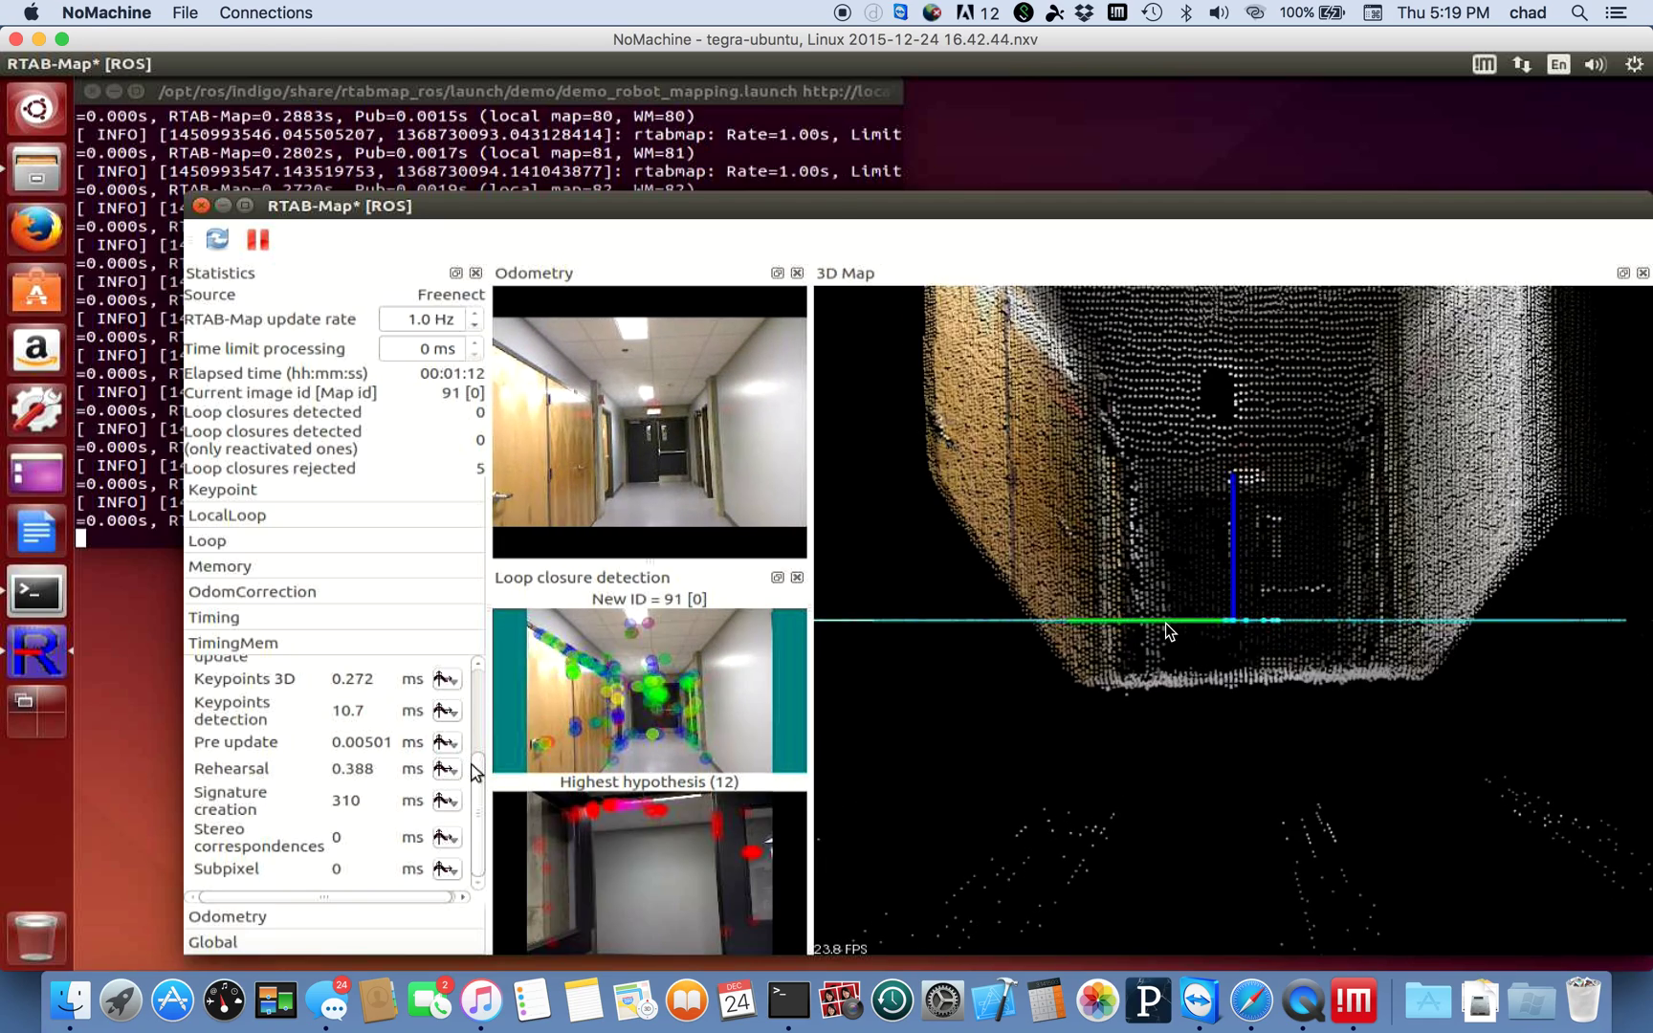
pyautogui.moveTo(475, 771); pyautogui.dragTo(478, 697)
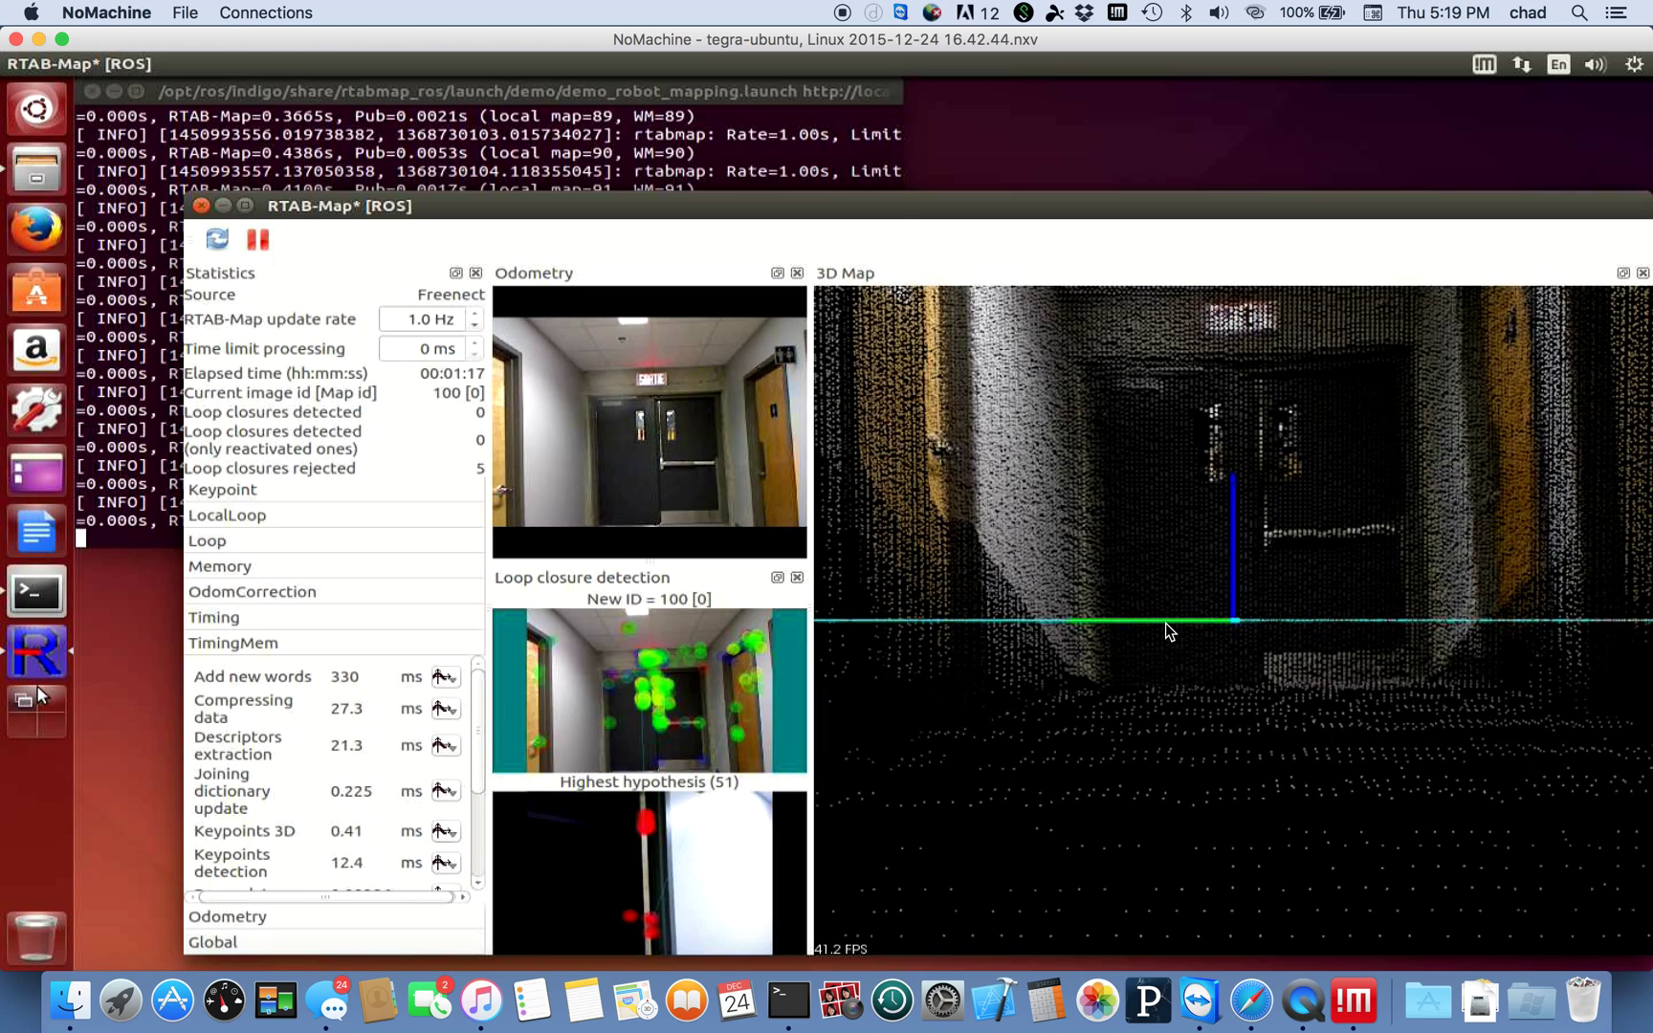
pyautogui.press('super+s')
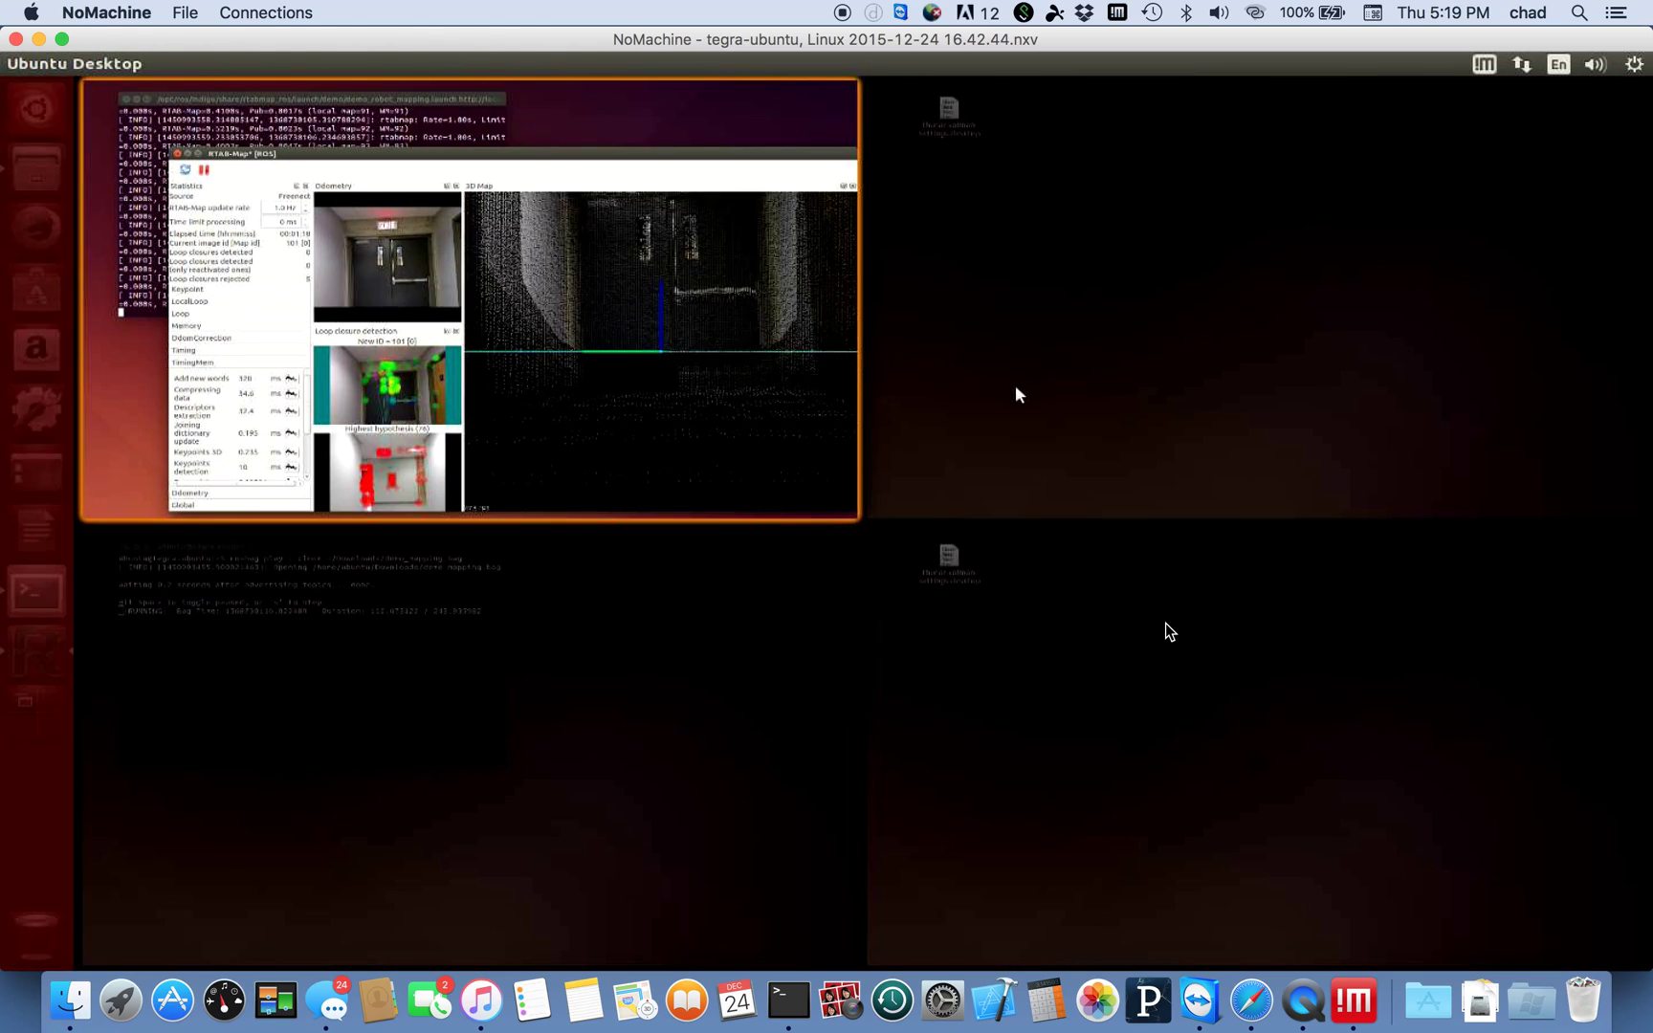
# On an empty workspace, start a new terminal and launch RViz from it.
pyautogui.click(1165, 632)
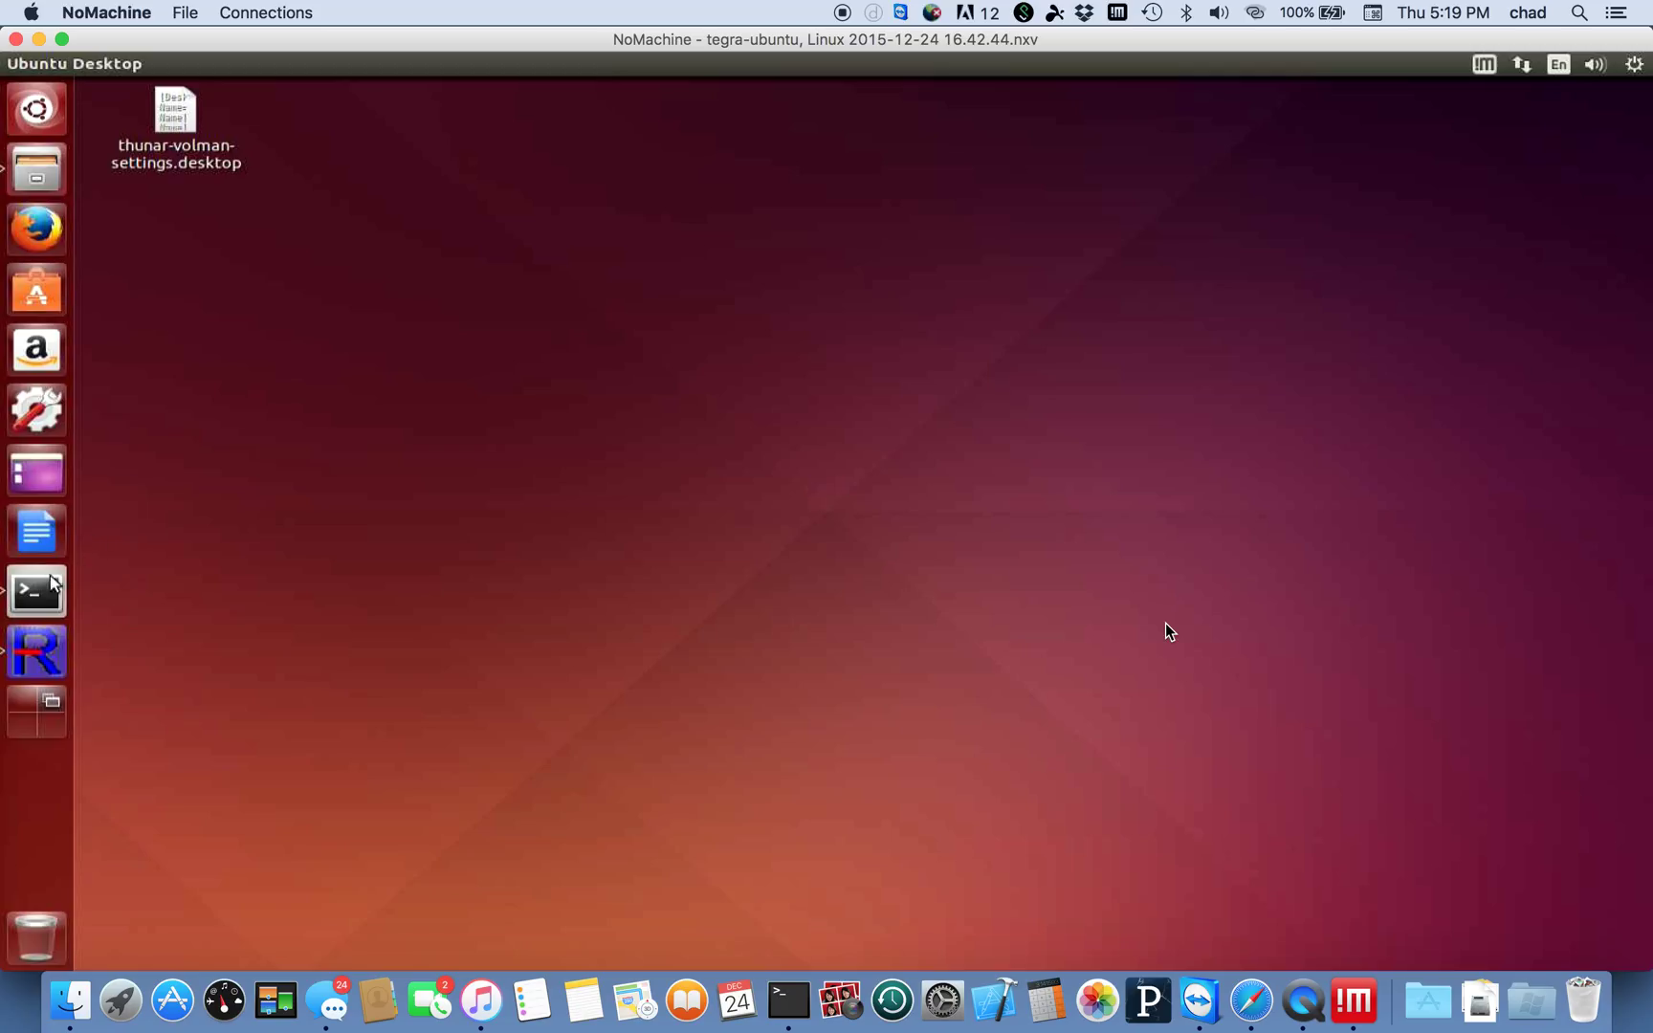
pyautogui.rightClick(39, 591)
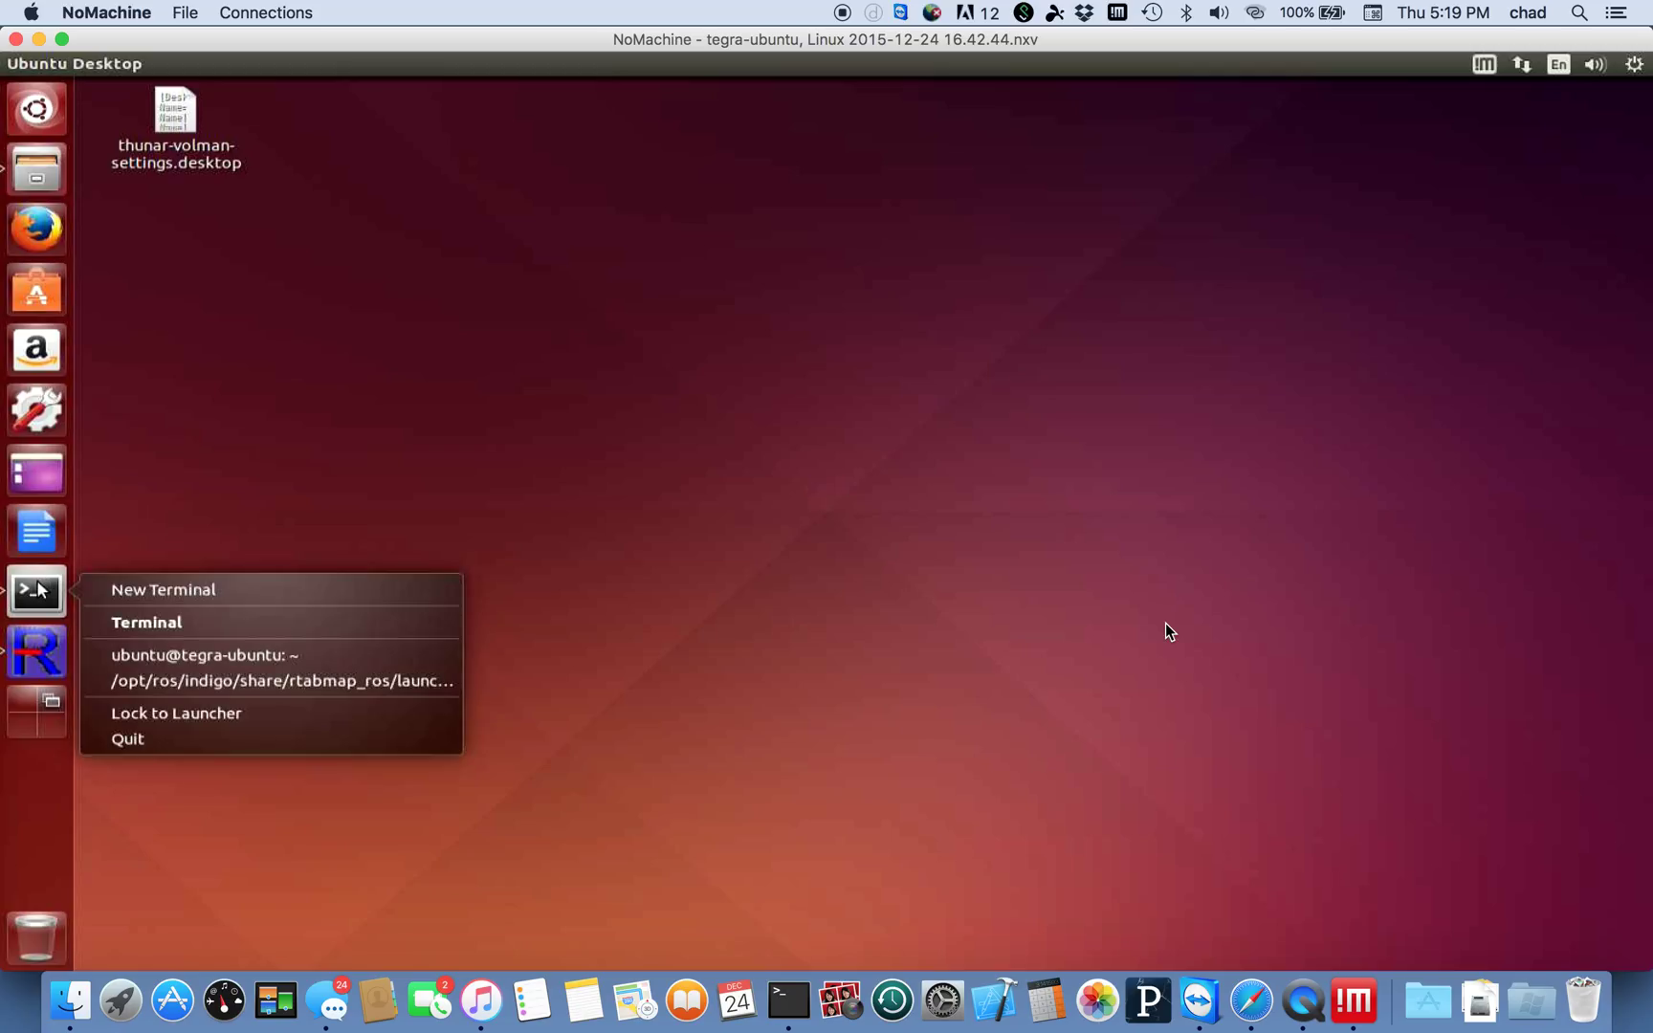
pyautogui.click(121, 590)
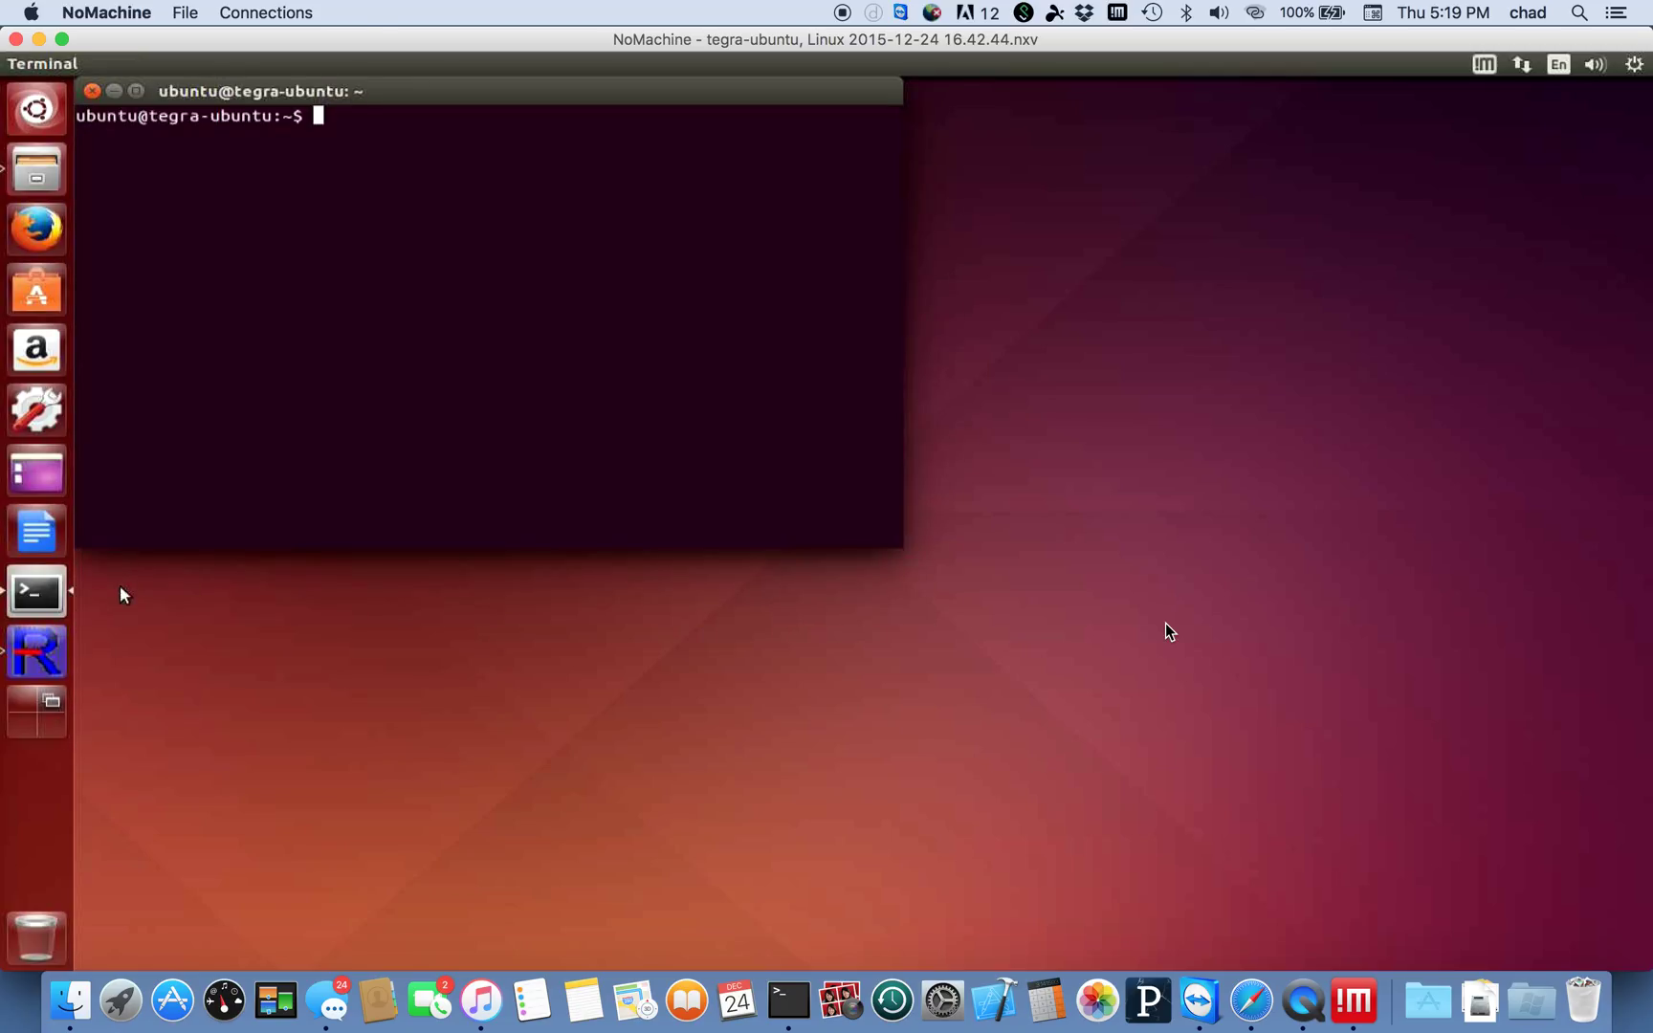
pyautogui.write('rosrun rviz ri')
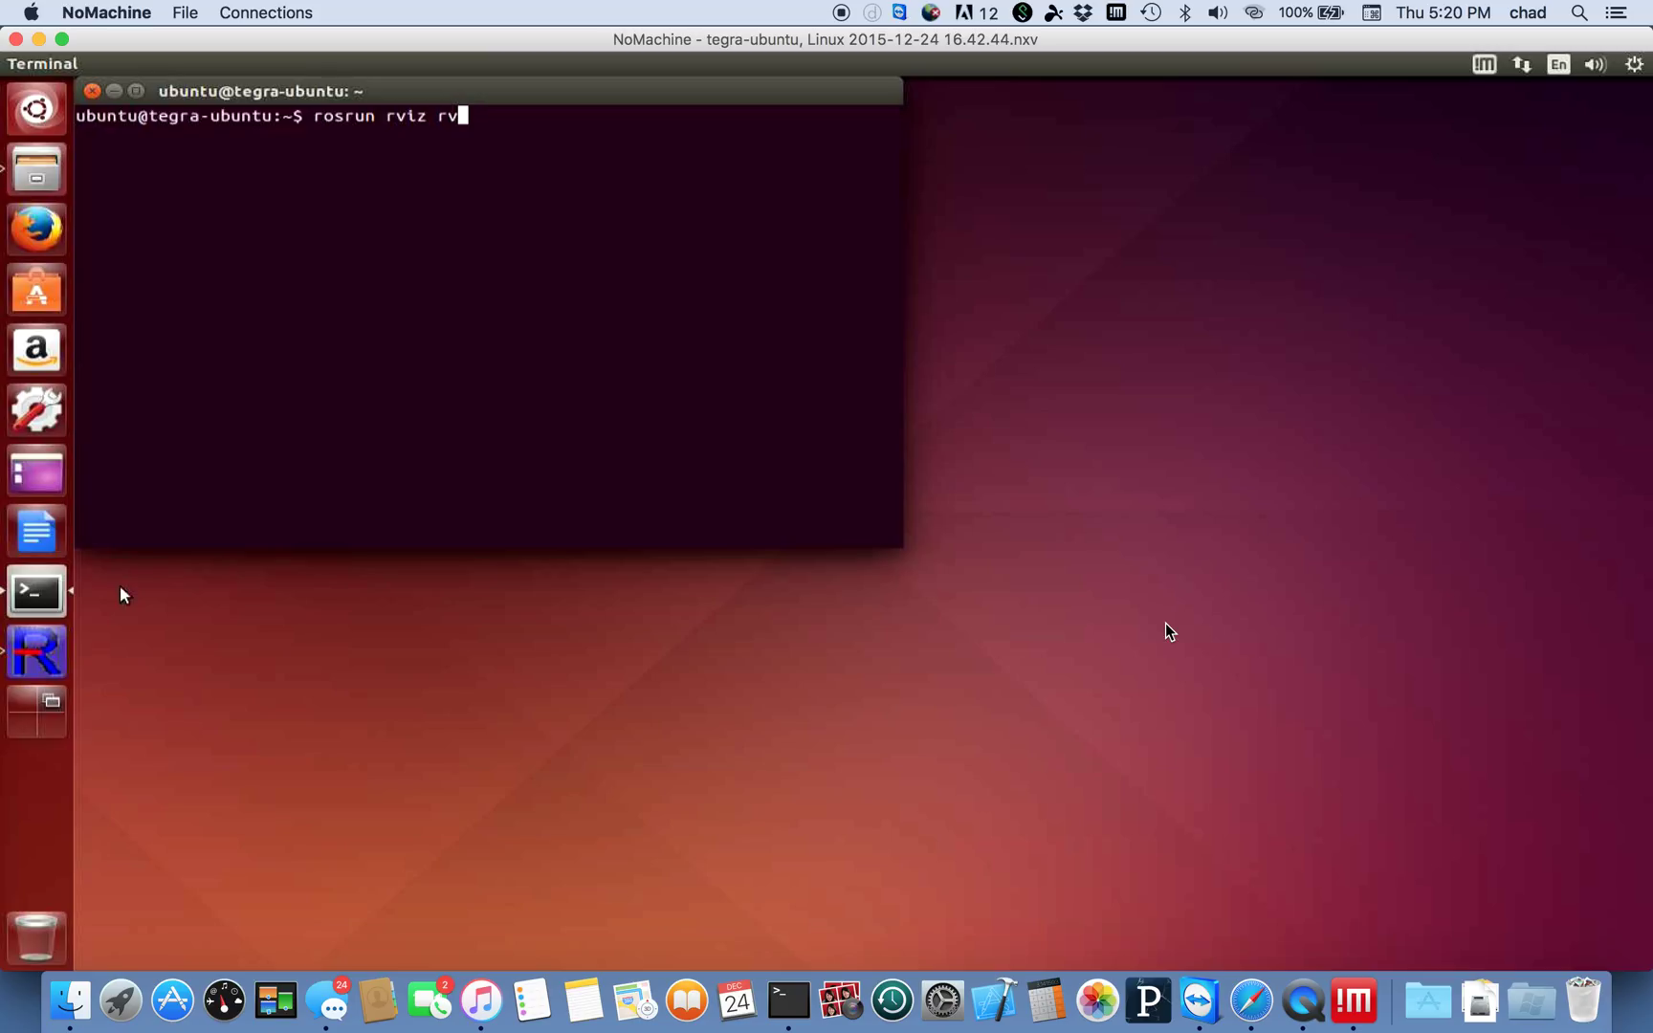
pyautogui.write('iz')
pyautogui.press('Return')
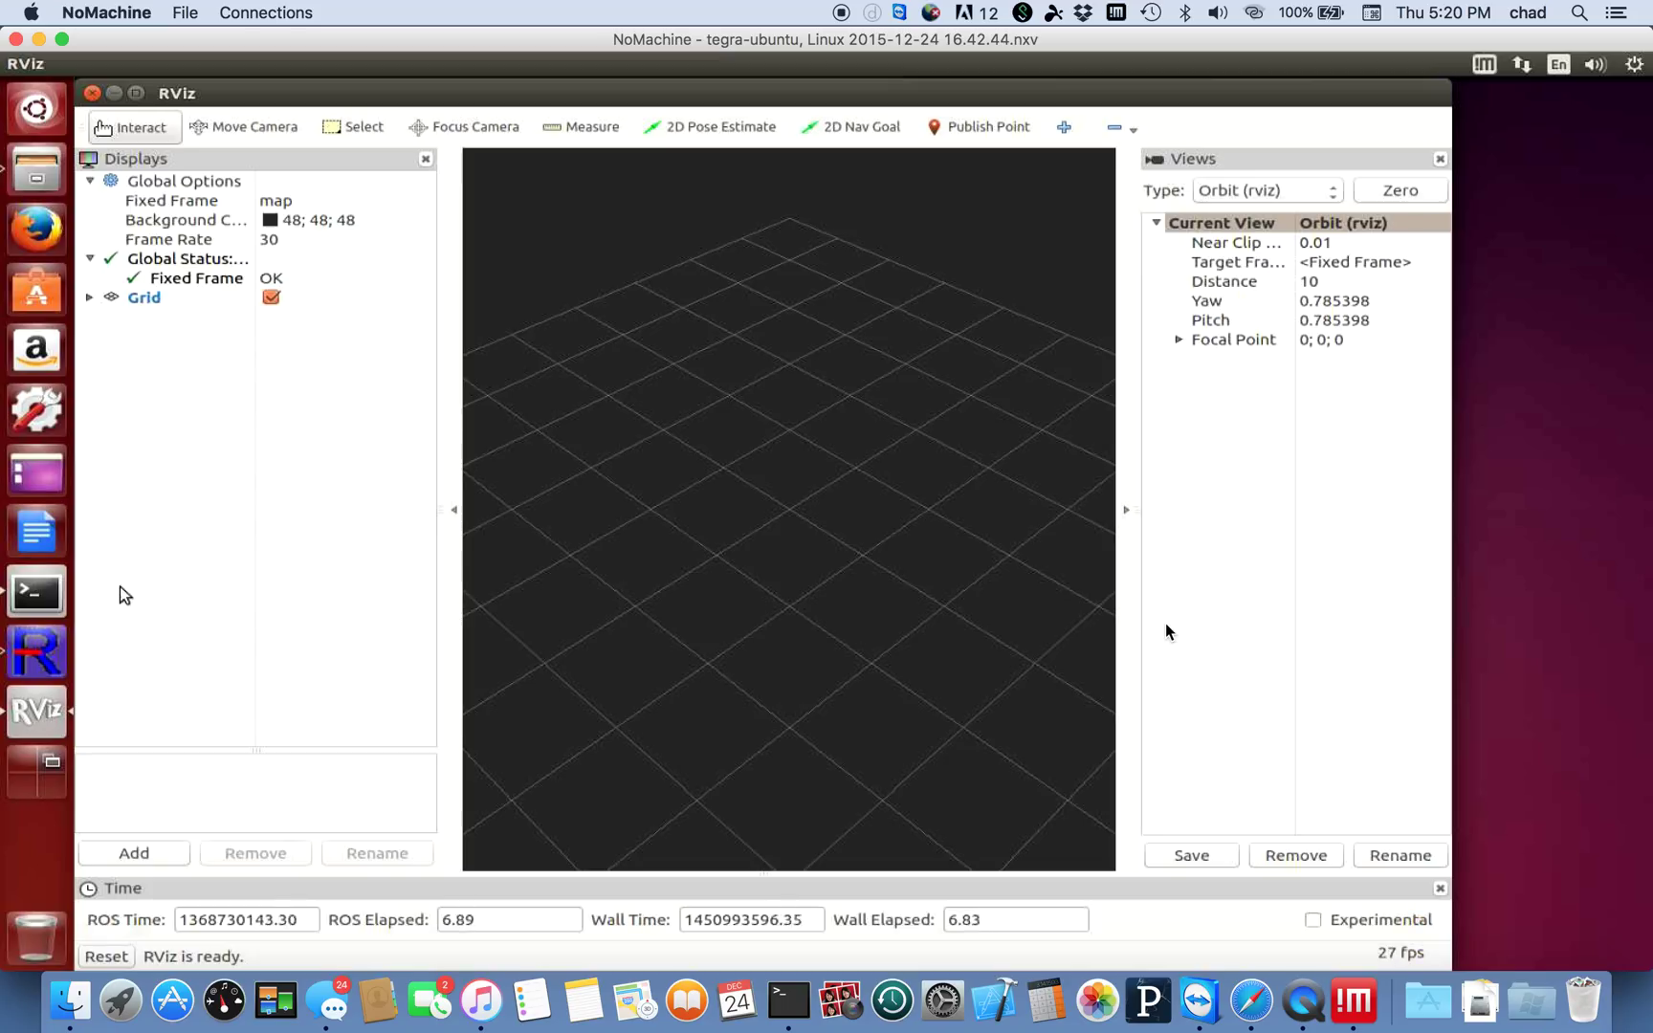
# Add a Map display for the /grid_map topic through RViz's By topic list.
pyautogui.click(140, 855)
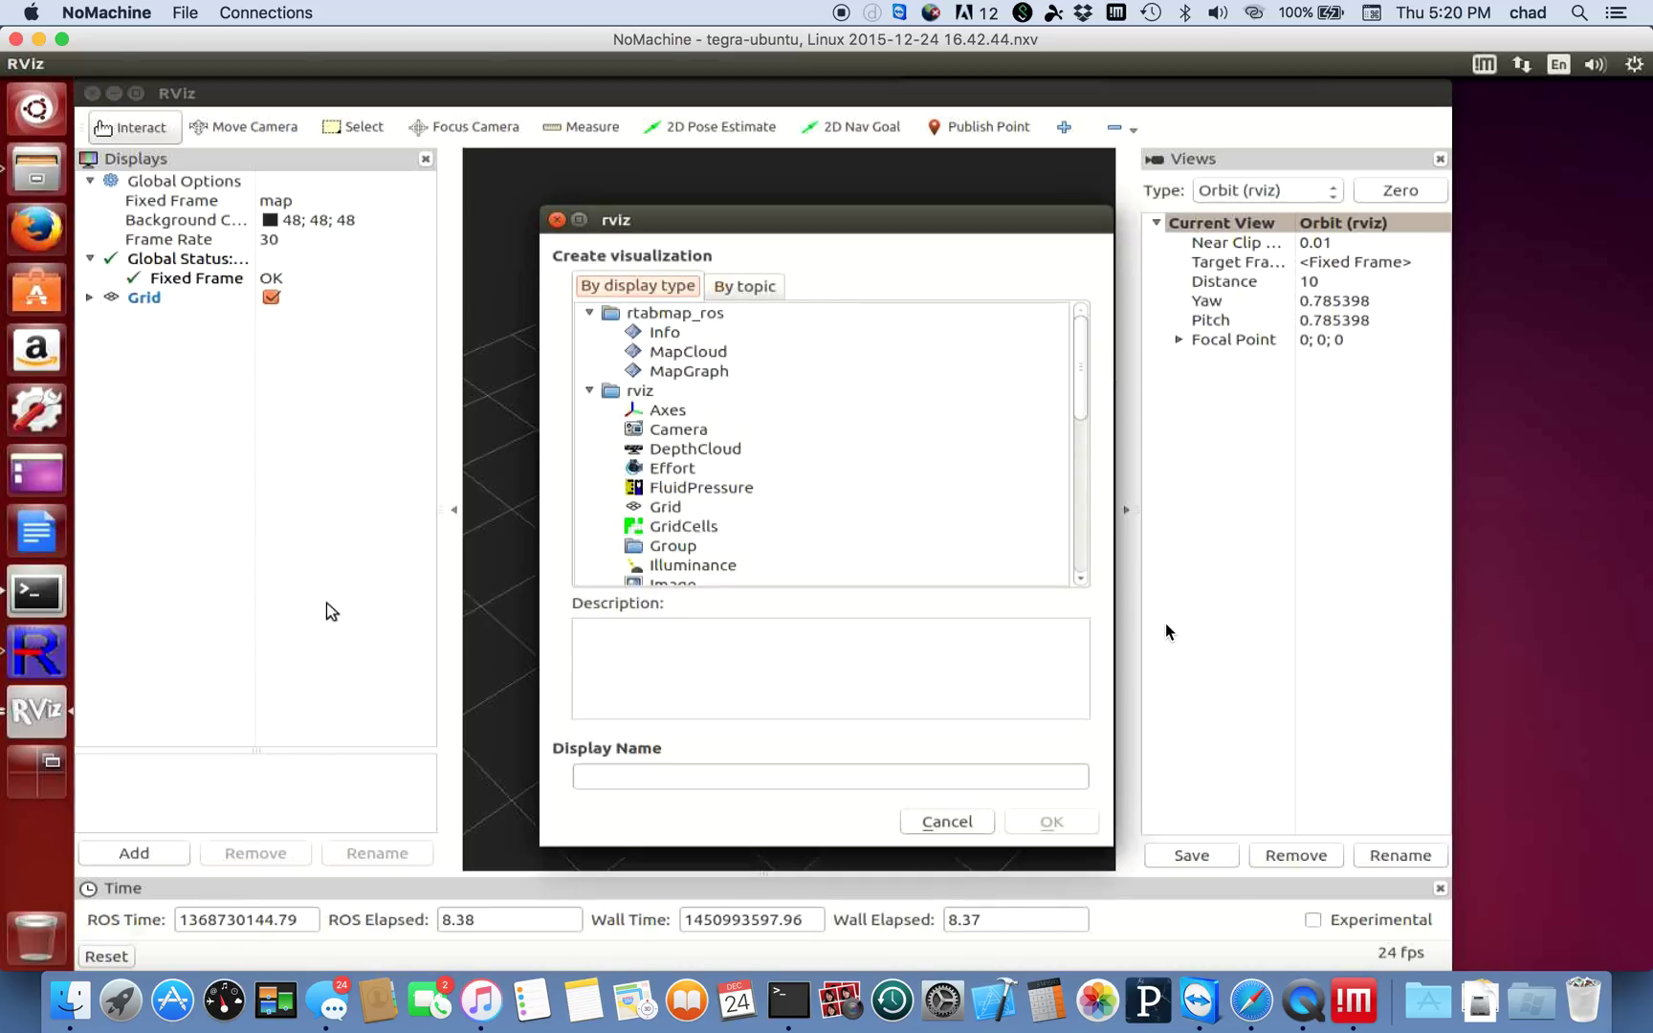
pyautogui.click(754, 289)
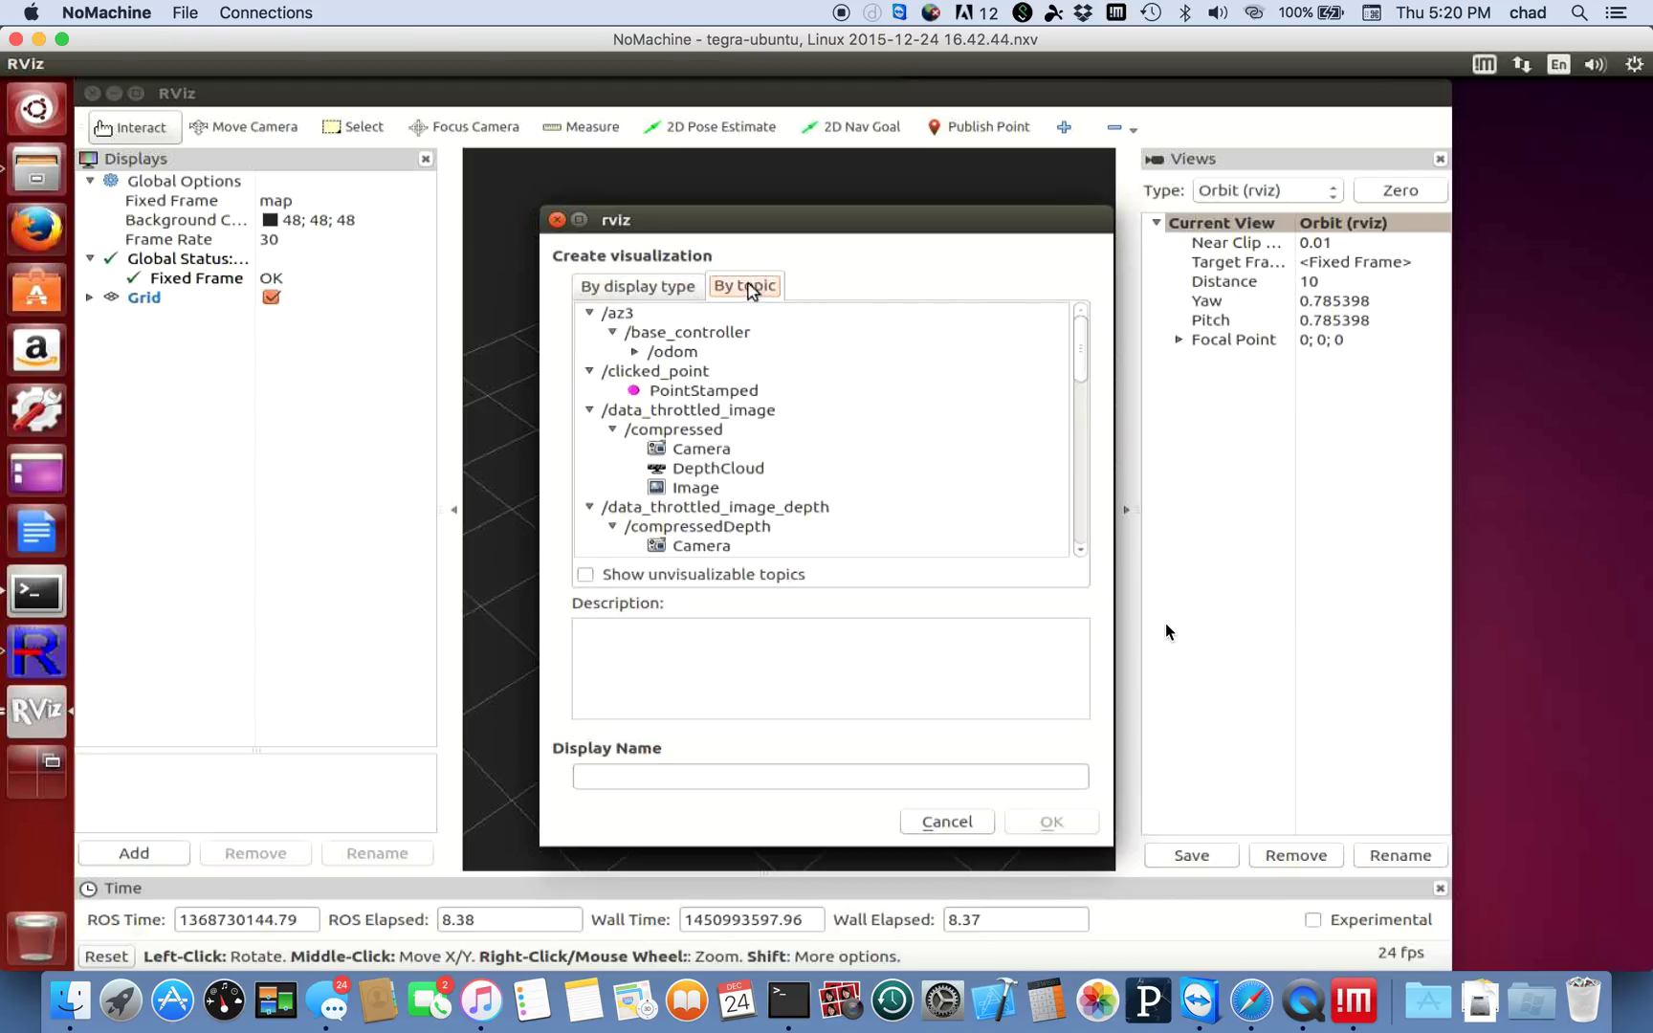
pyautogui.click(644, 285)
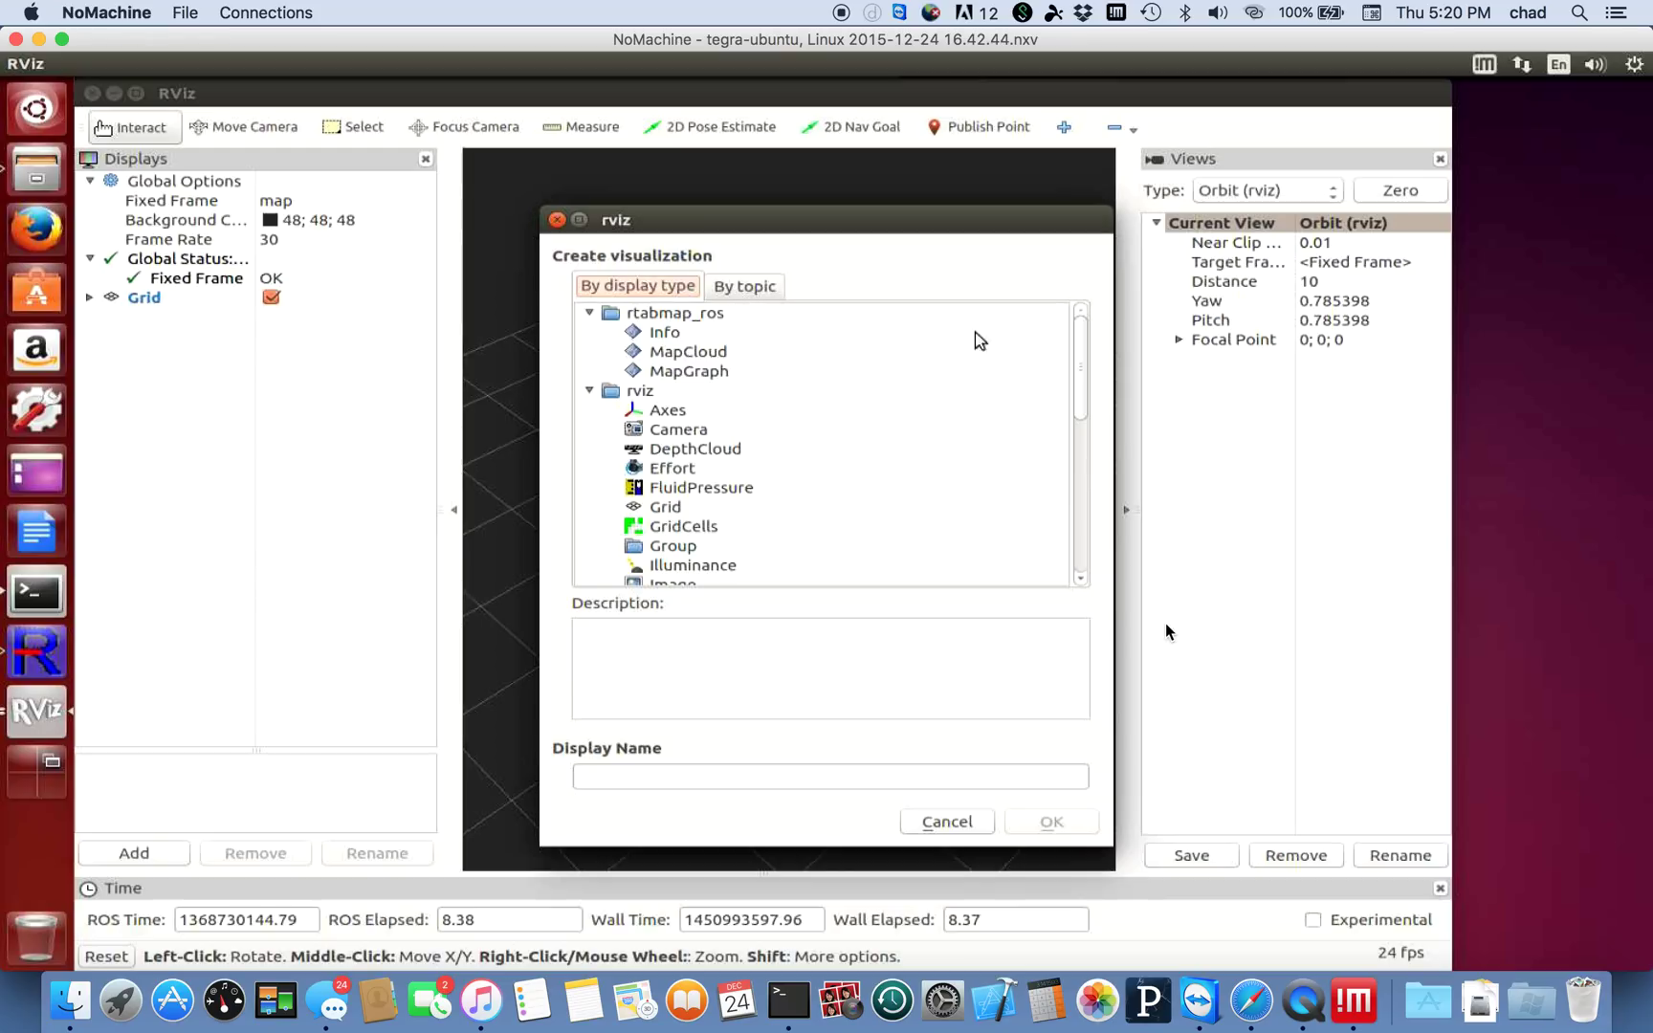
pyautogui.click(757, 281)
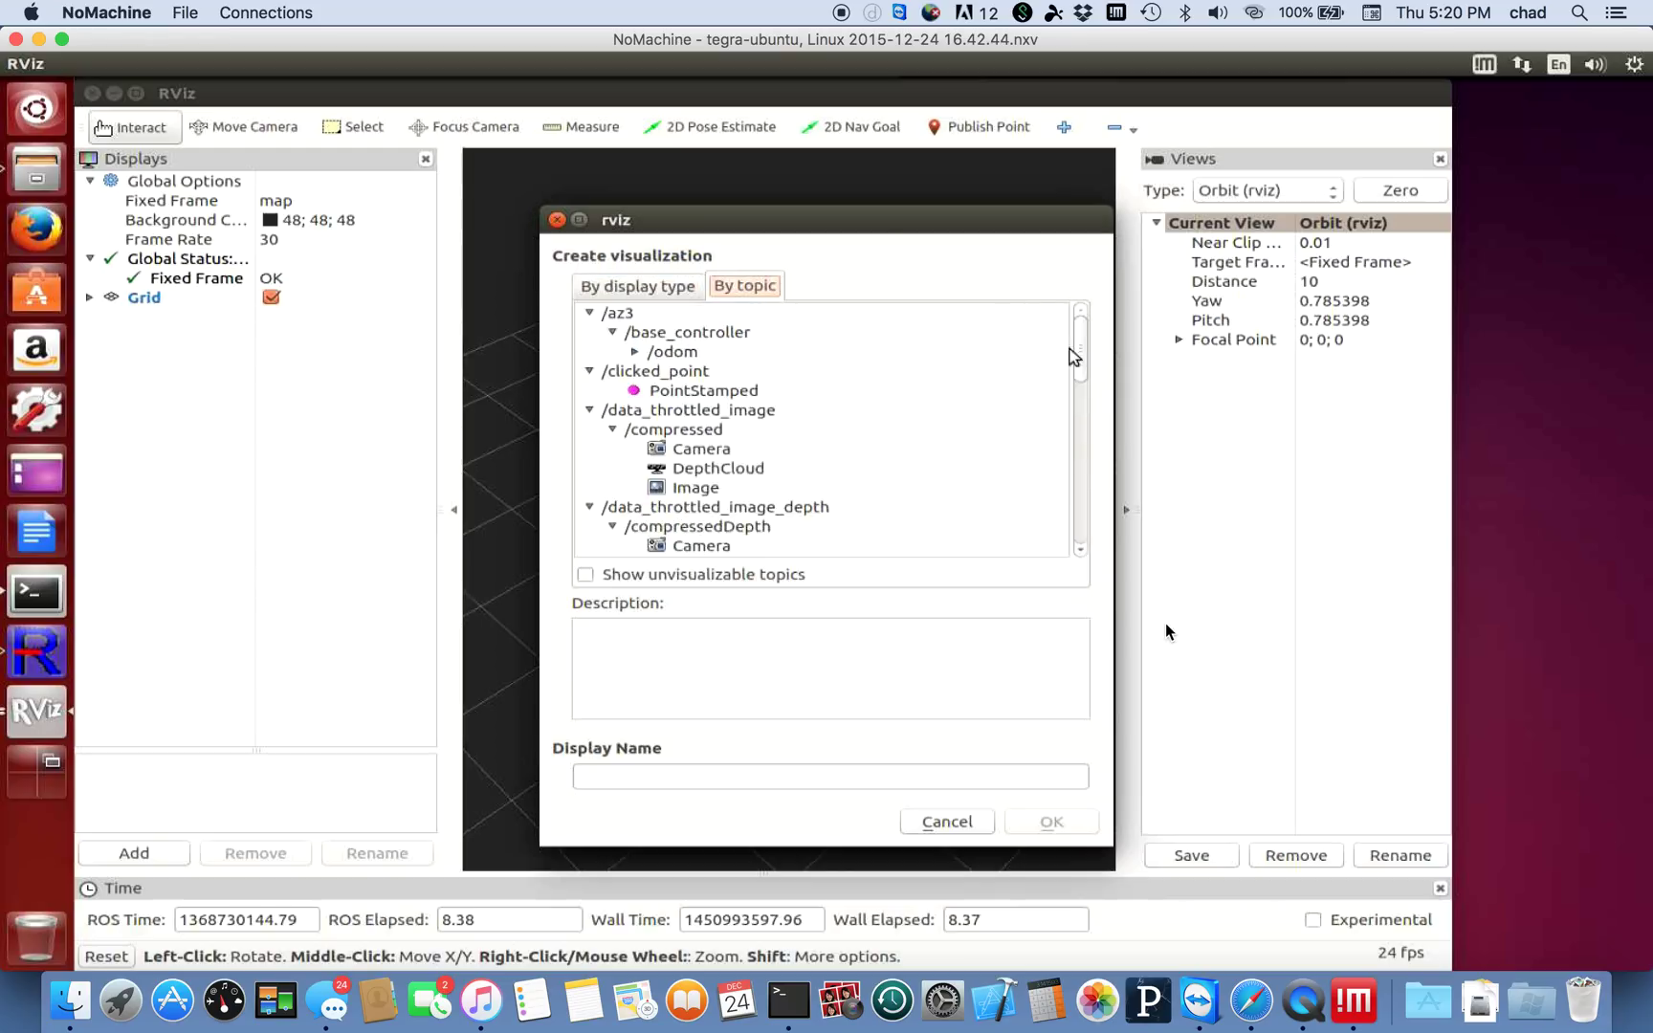
pyautogui.moveTo(1080, 351); pyautogui.dragTo(1068, 537)
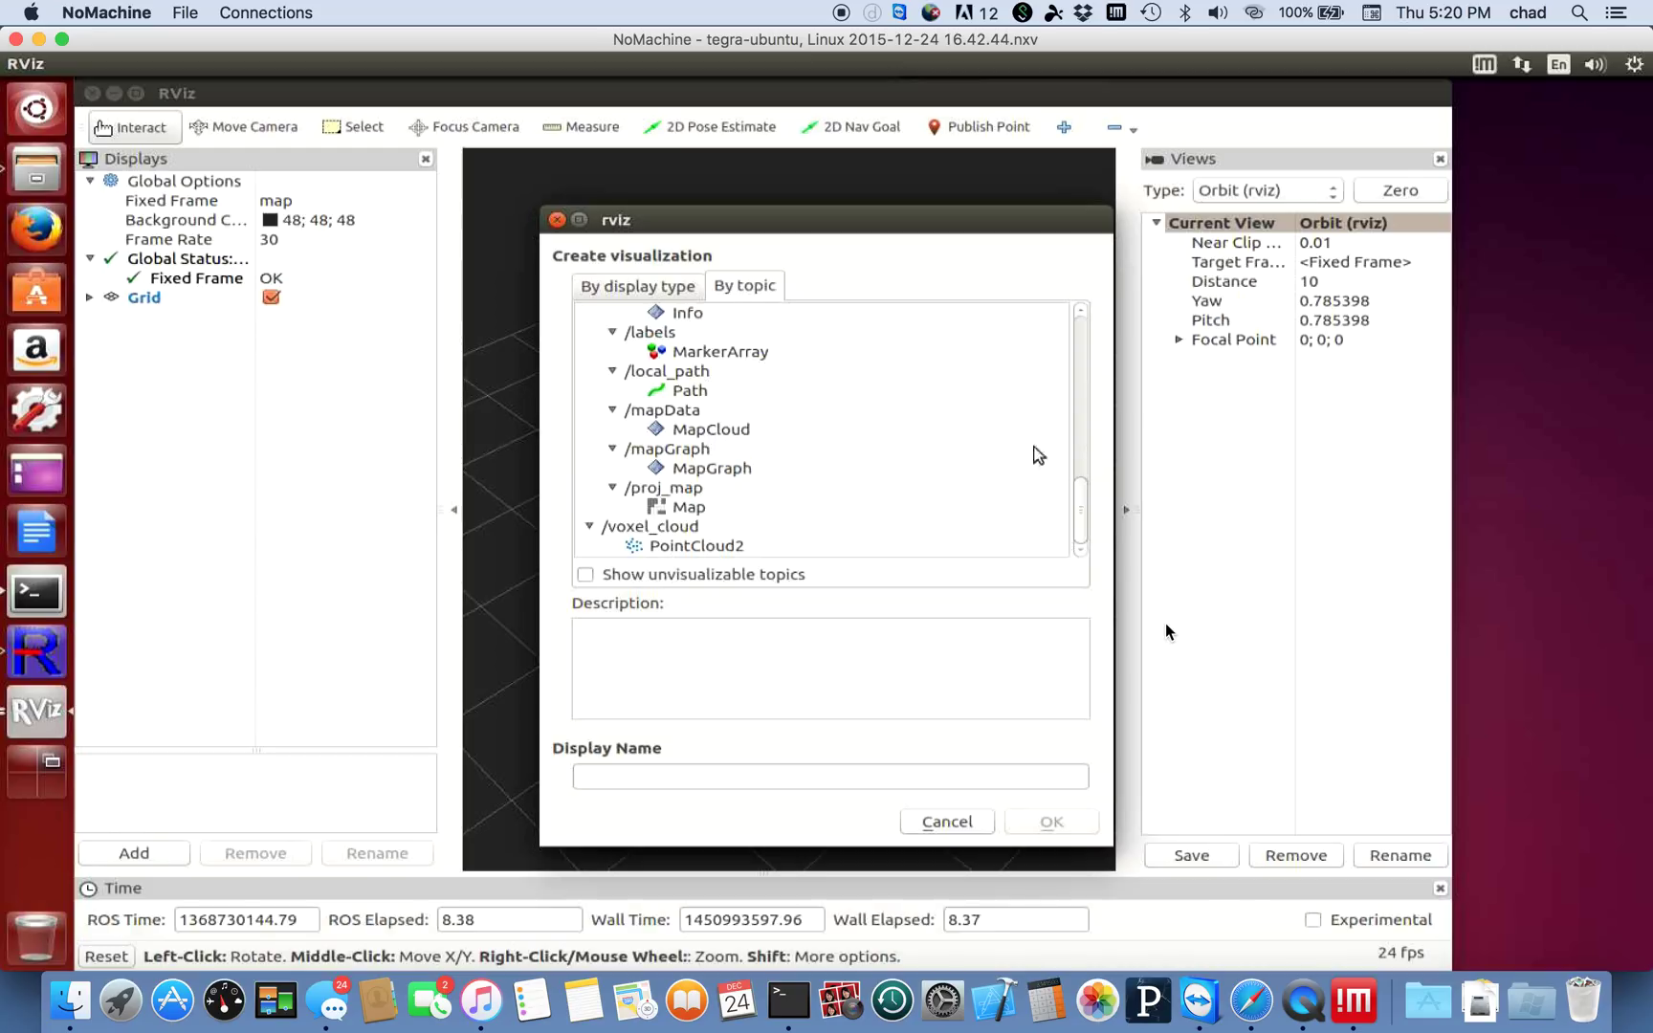
pyautogui.moveTo(1078, 504); pyautogui.dragTo(1084, 460)
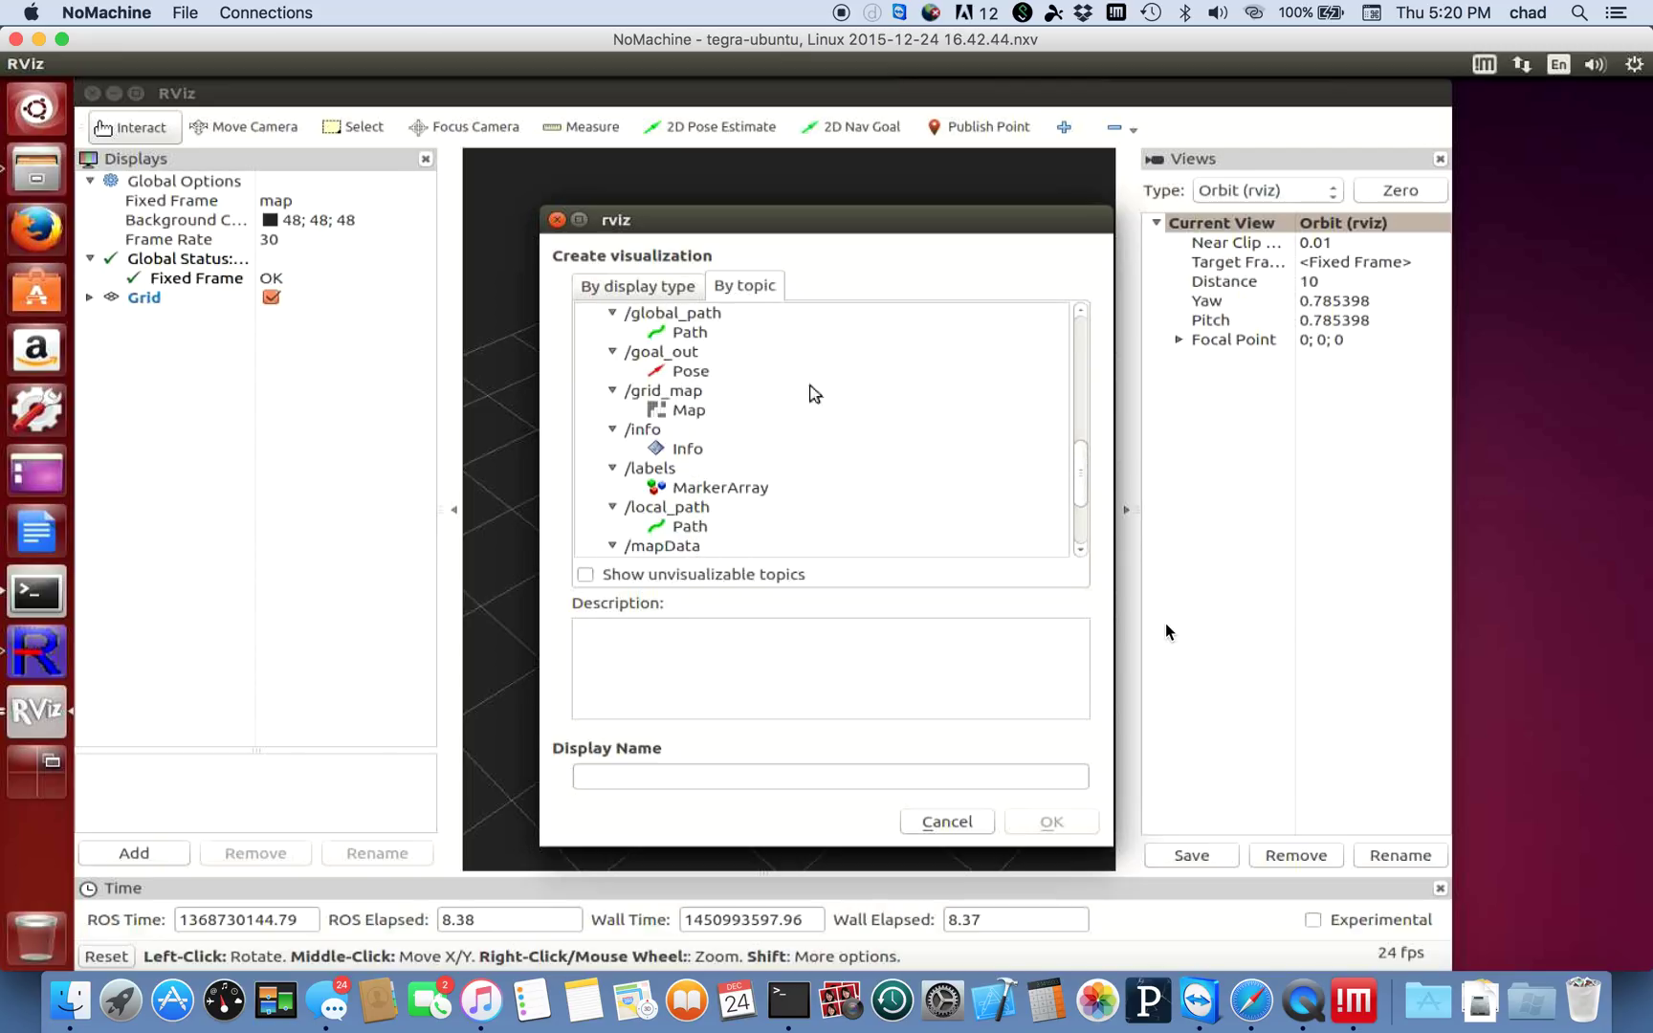
pyautogui.click(695, 407)
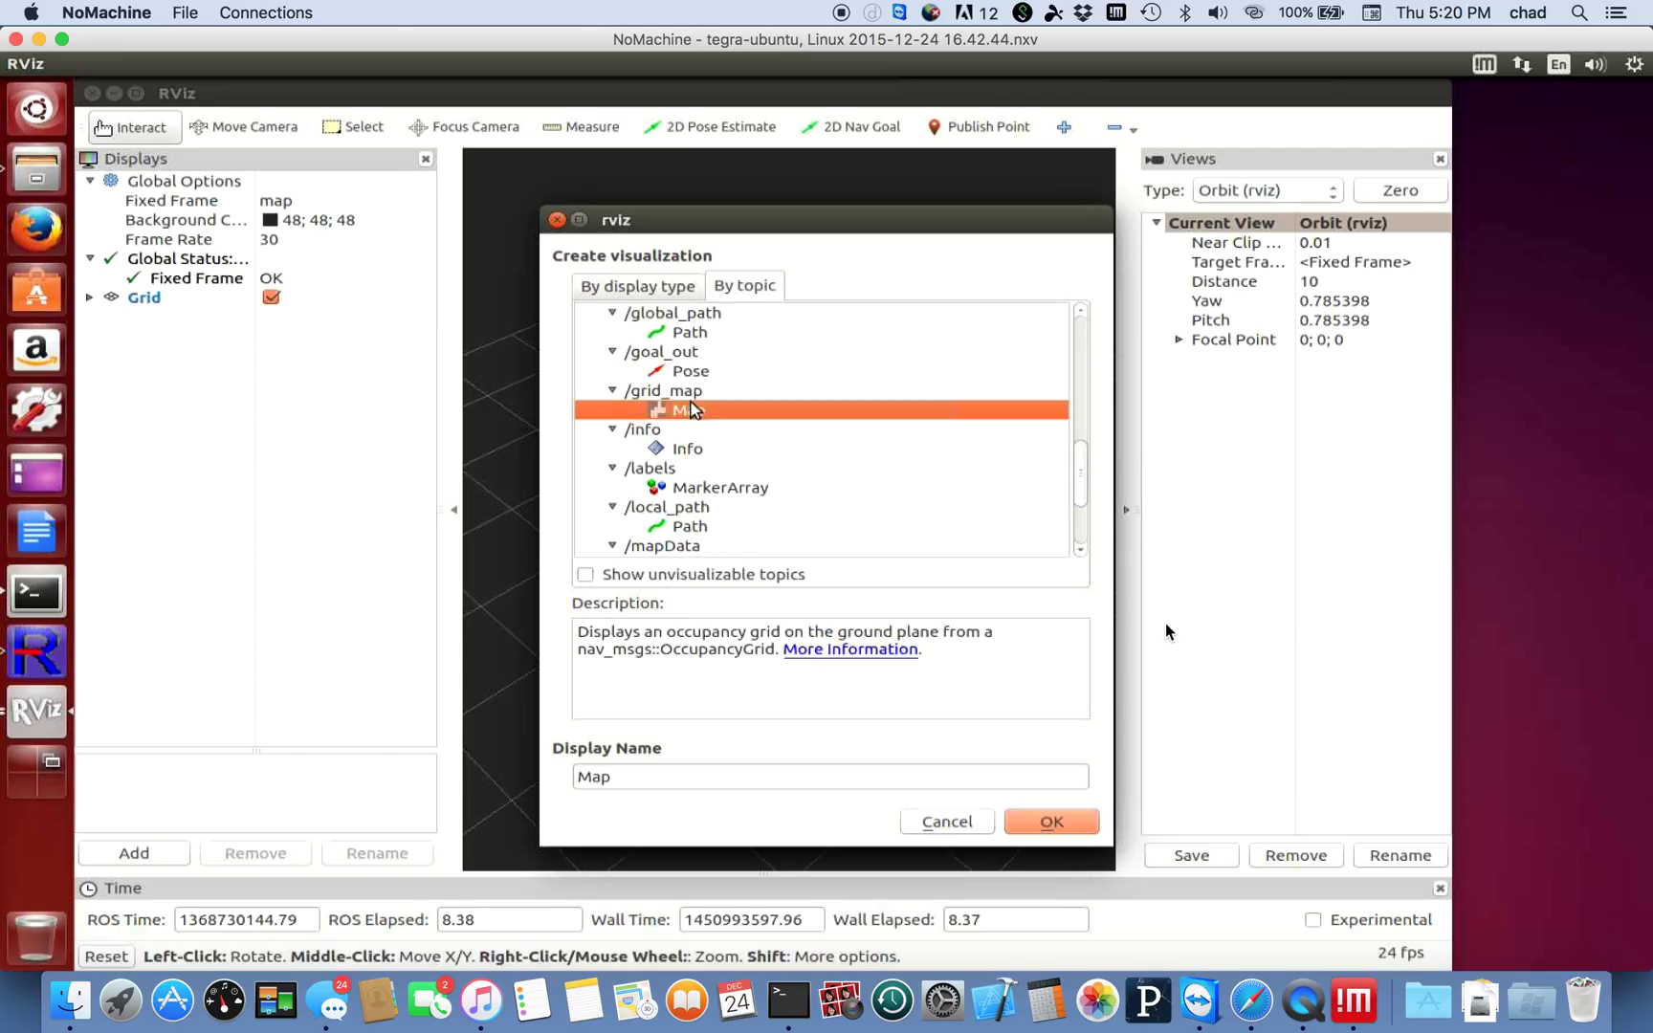
pyautogui.click(1055, 820)
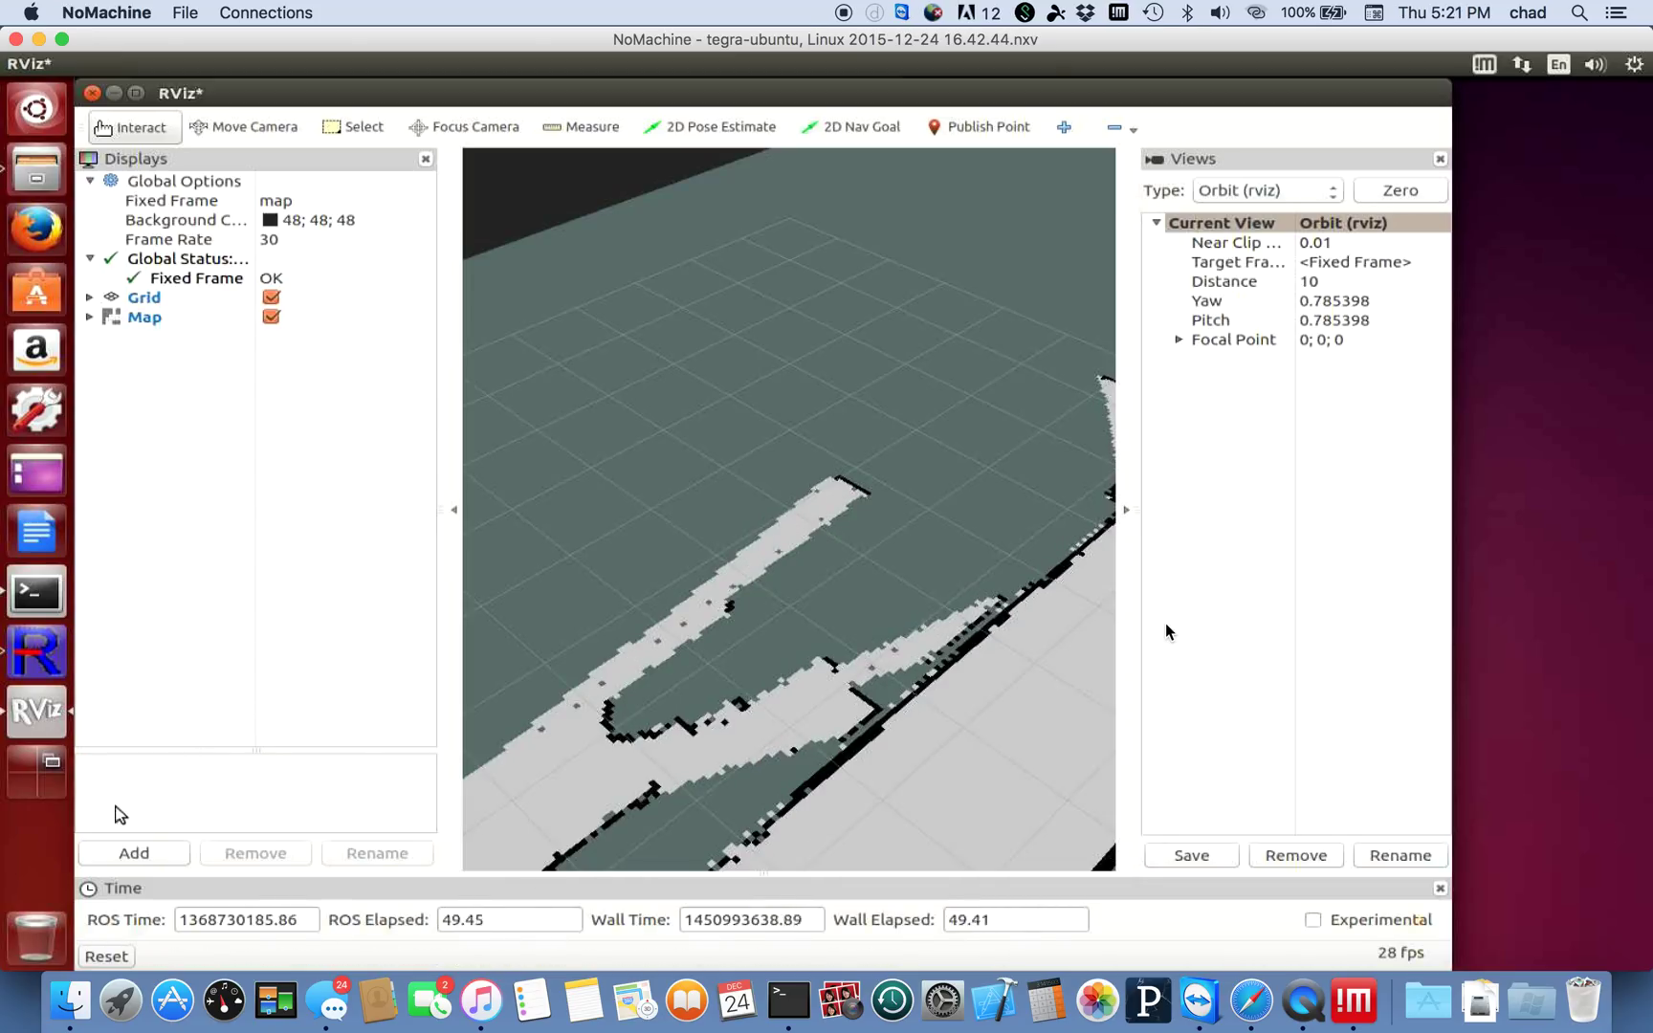
# Add a PointCloud2 display for /rtabmap/cloud_map via the By topic list.
pyautogui.click(133, 852)
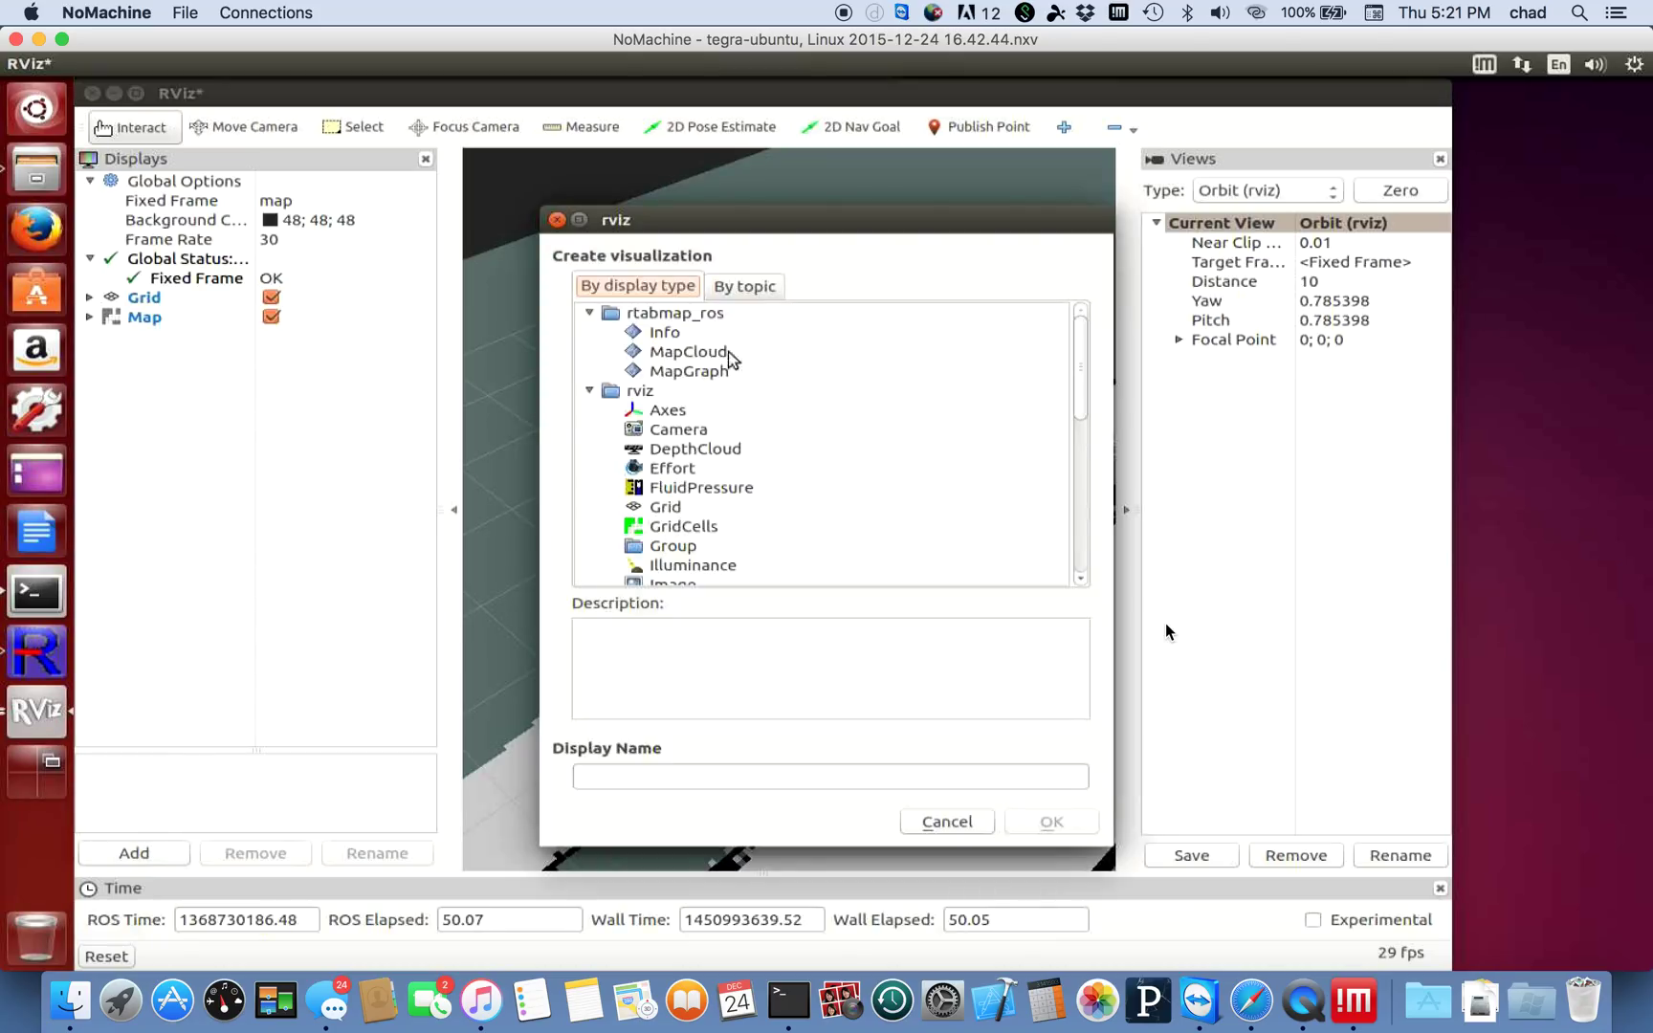
pyautogui.click(745, 286)
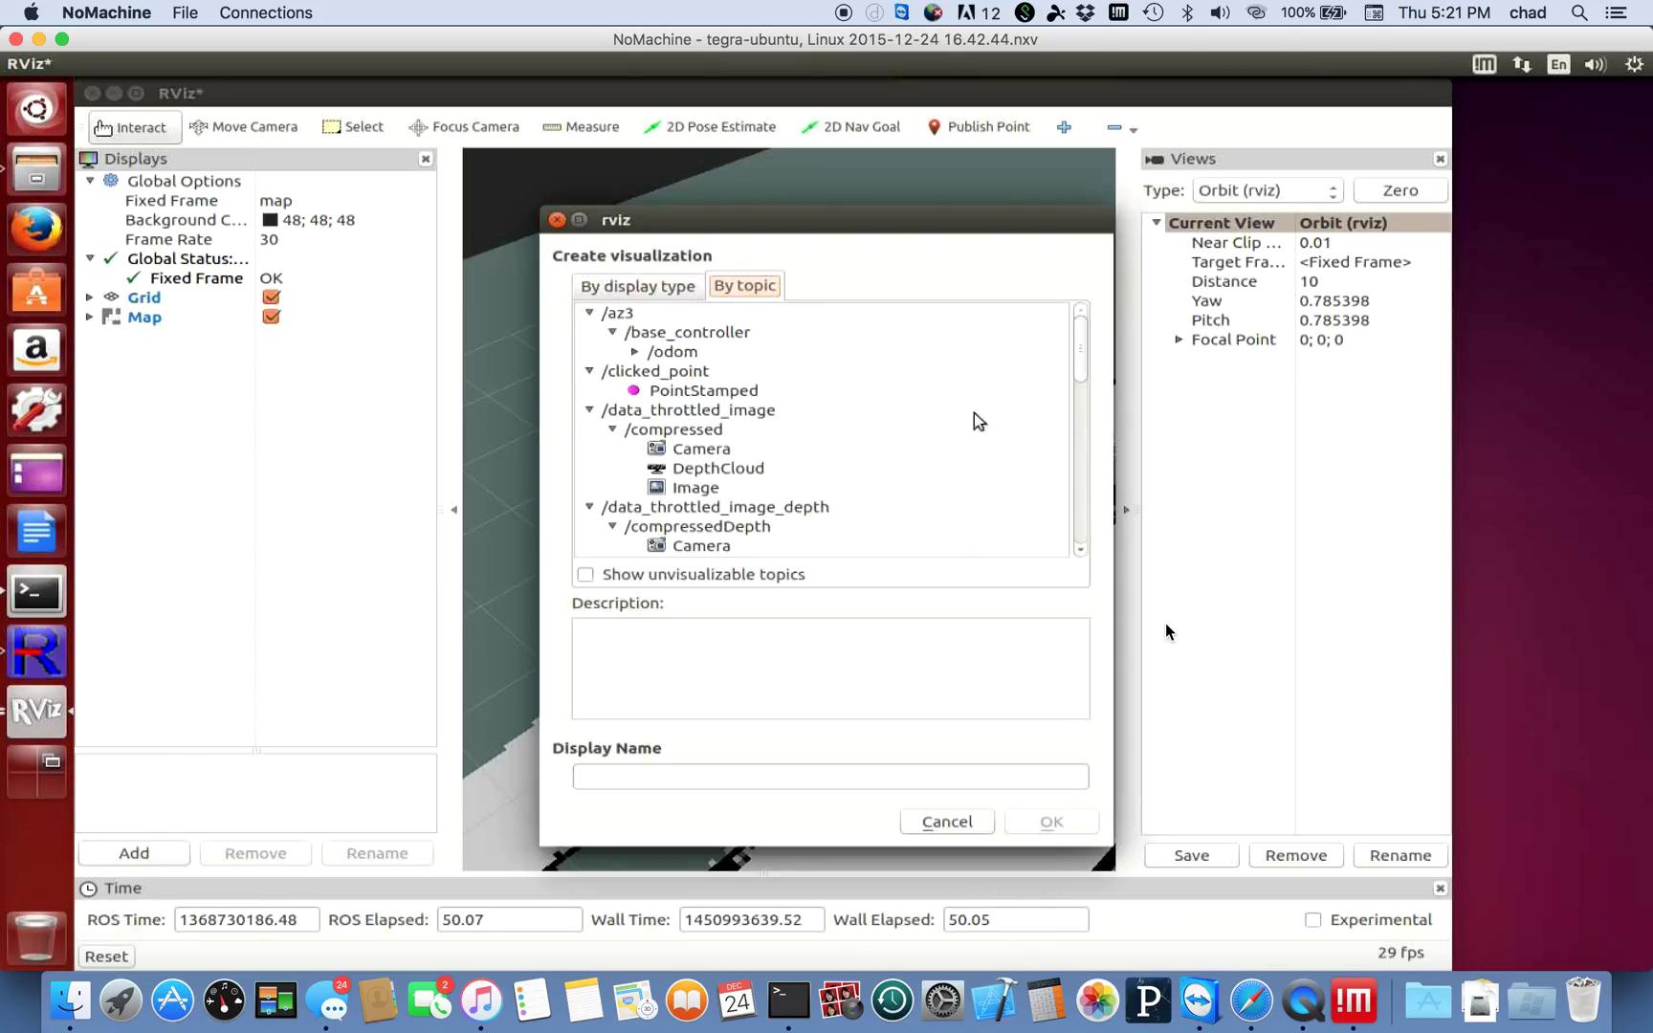
pyautogui.moveTo(1080, 338)
pyautogui.mouseDown()
pyautogui.moveTo(1059, 533)
pyautogui.moveTo(1089, 444)
pyautogui.mouseUp()
pyautogui.click(718, 468)
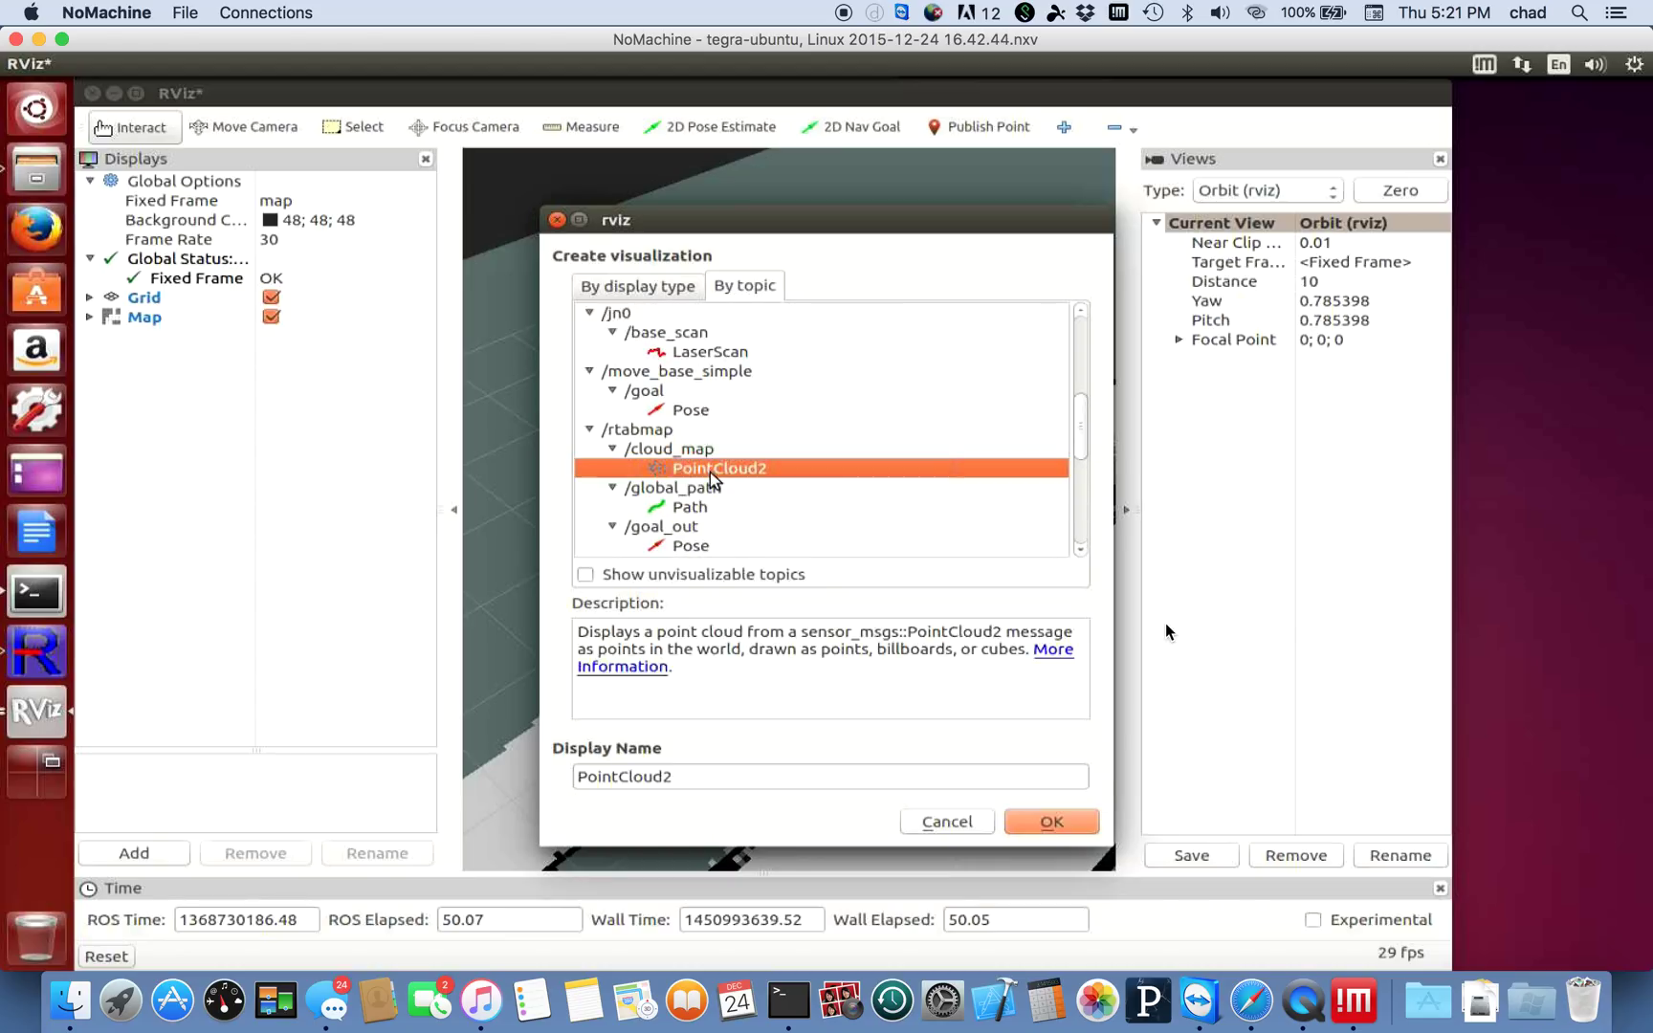
pyautogui.click(1061, 821)
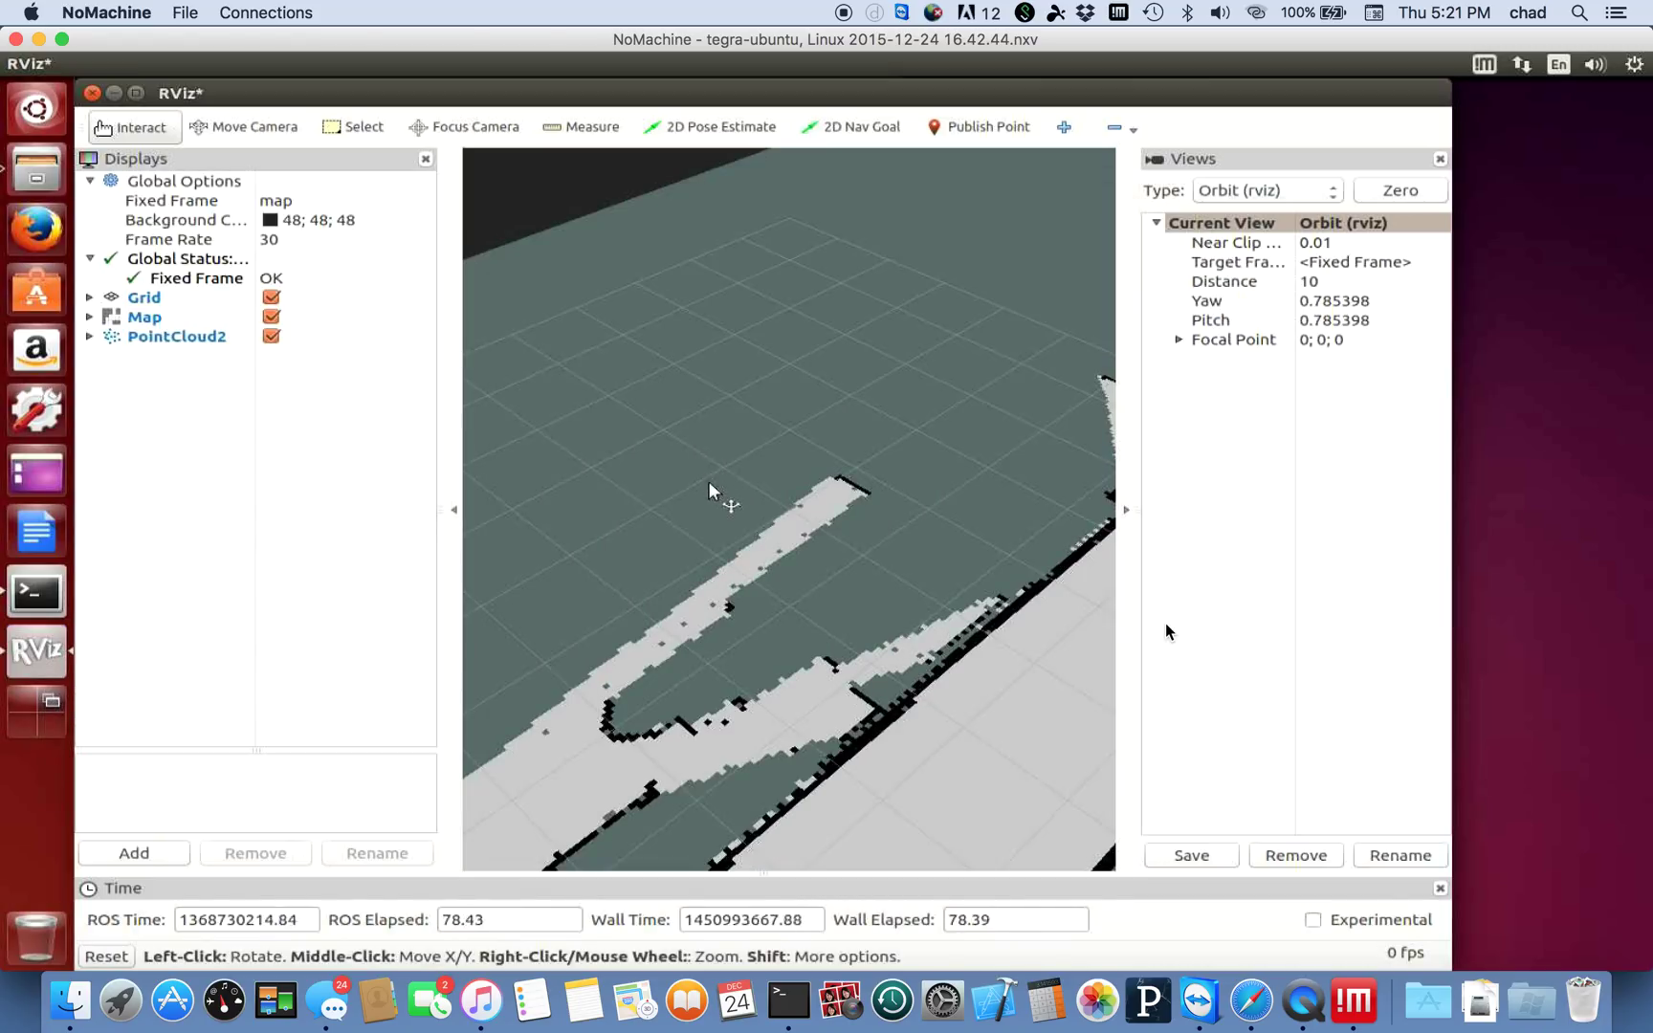
pyautogui.scroll(-10, 809, 658)
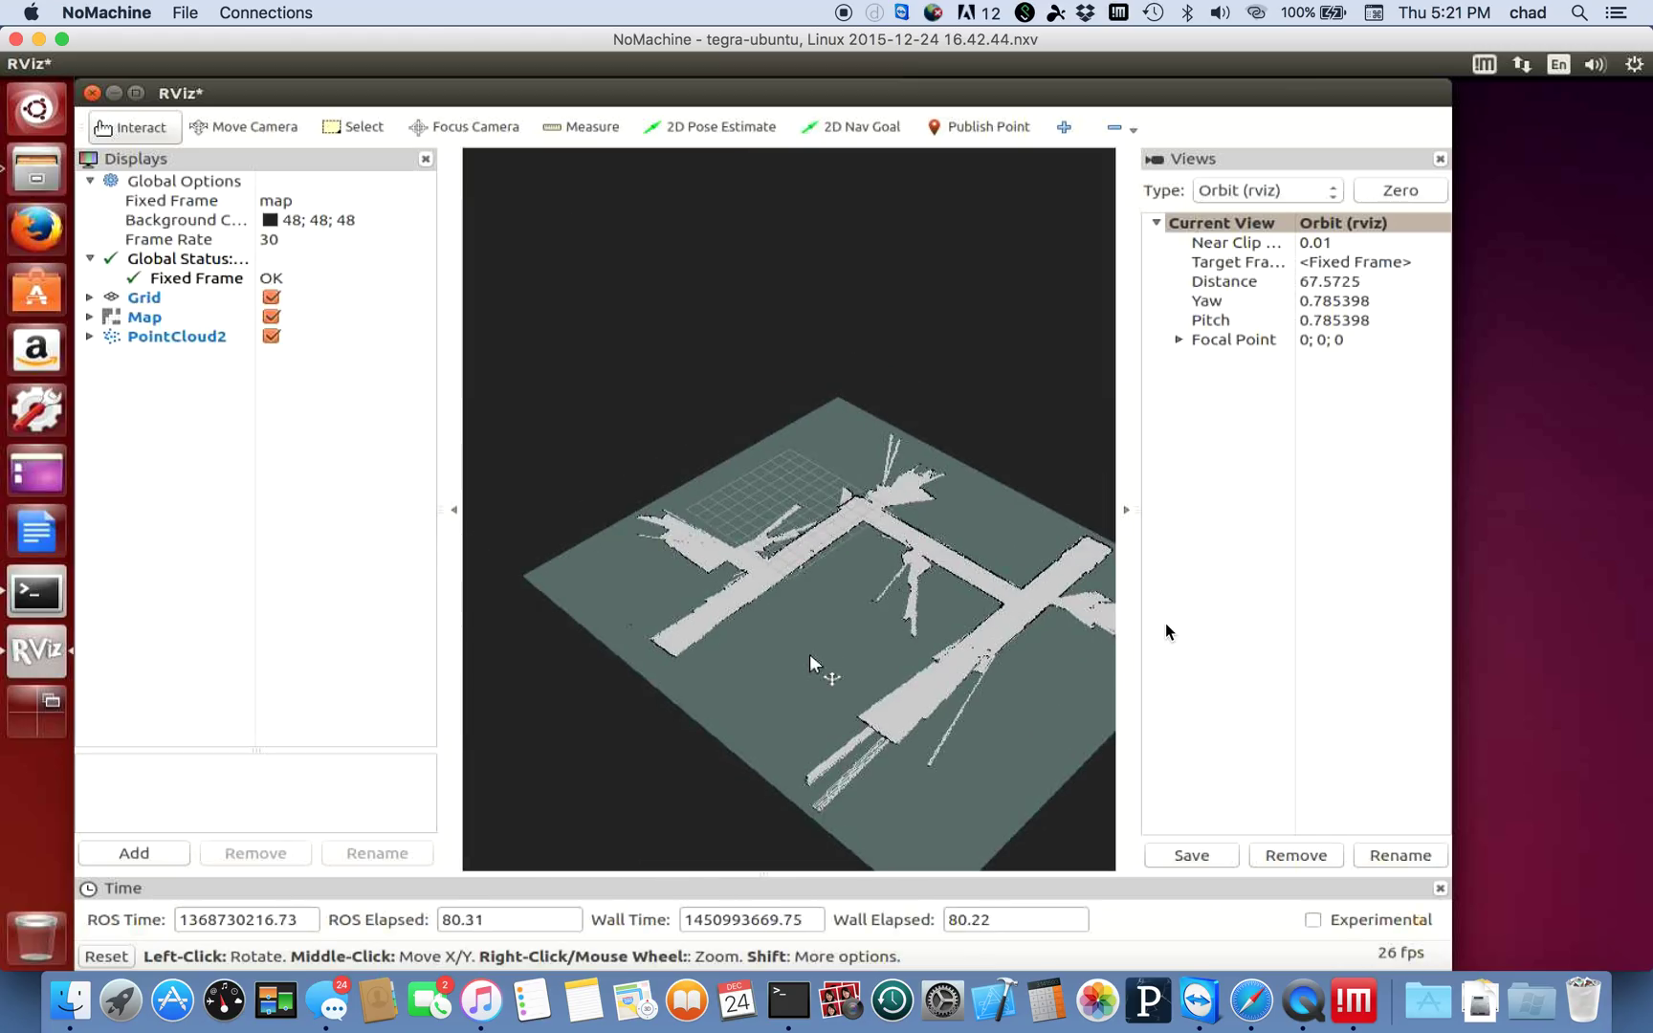
pyautogui.scroll(10, 809, 655)
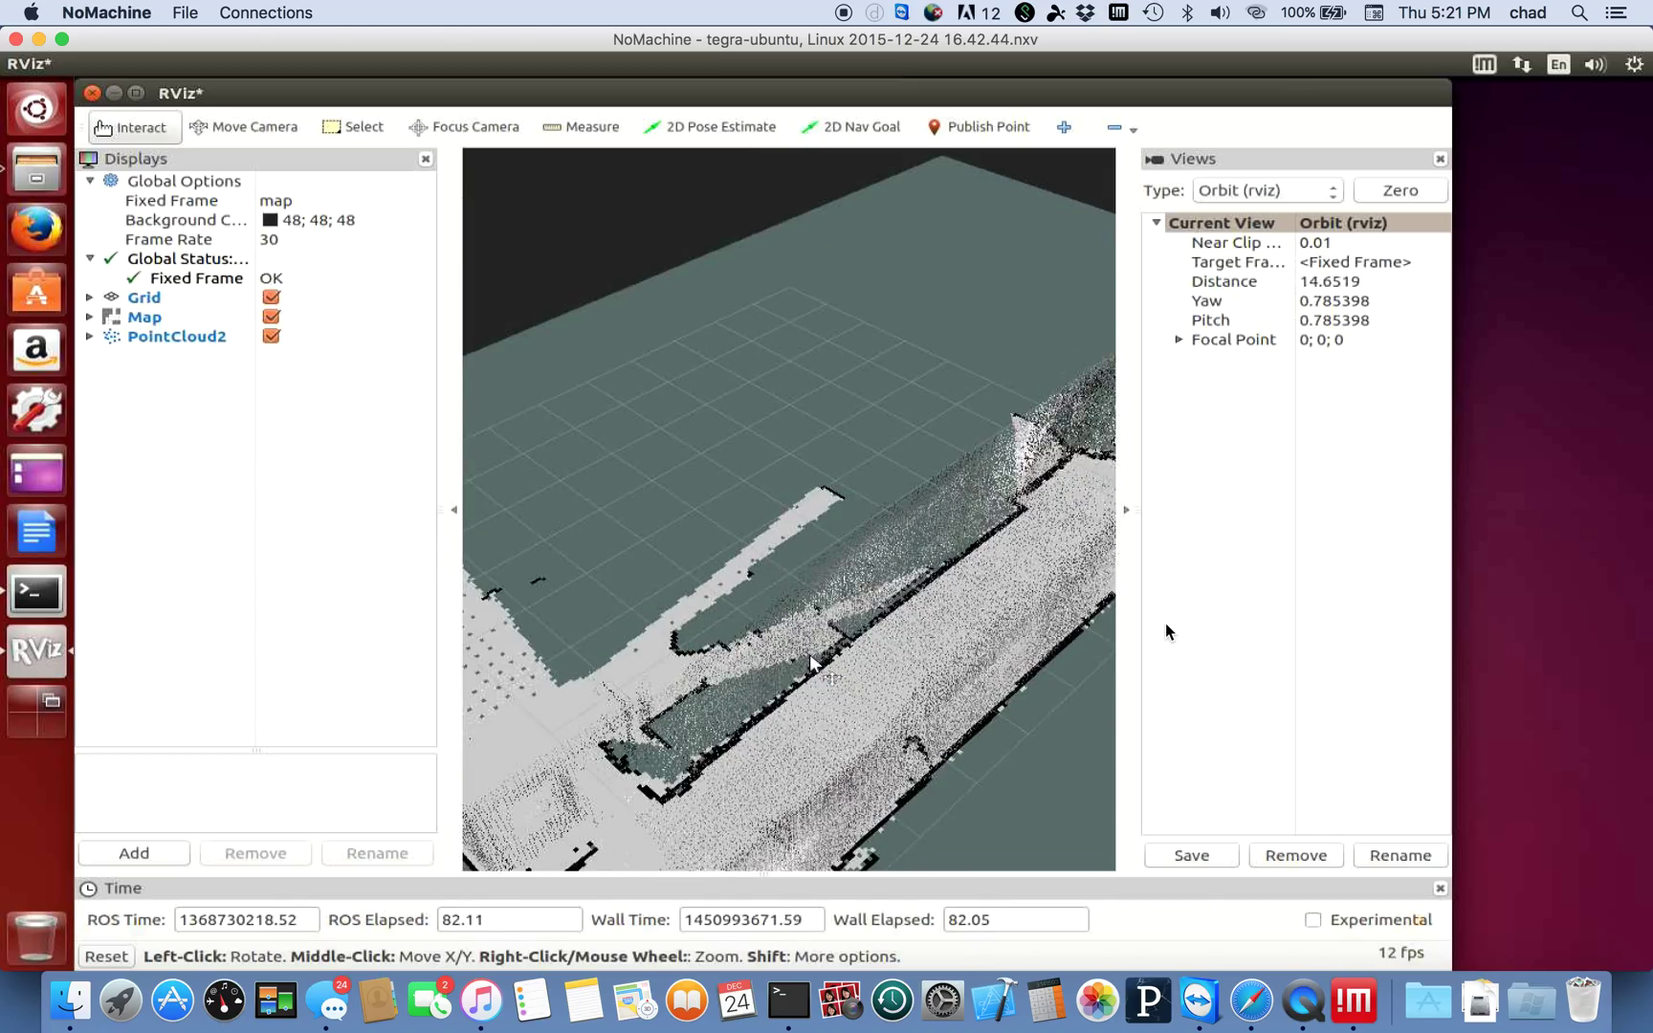
# Tilt and orbit into the point cloud, then pull back to an overview of the whole map.
pyautogui.moveTo(811, 654); pyautogui.dragTo(744, 547)
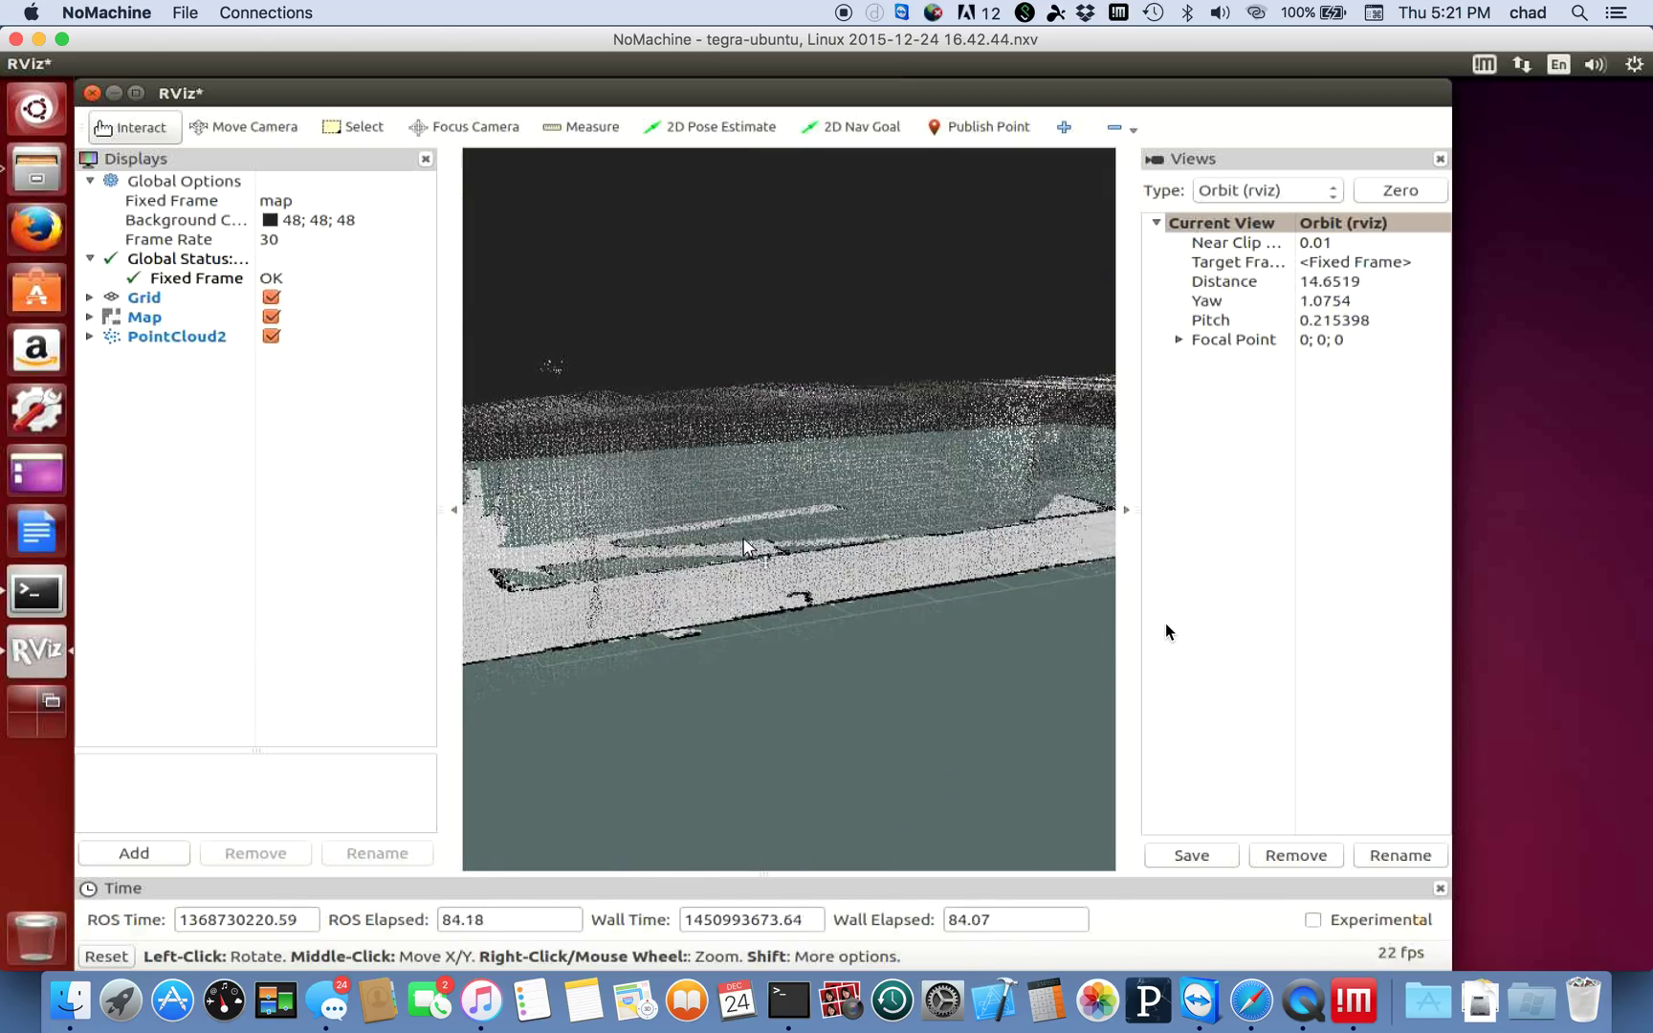
pyautogui.moveTo(743, 548)
pyautogui.mouseDown()
pyautogui.moveTo(854, 642)
pyautogui.moveTo(925, 610)
pyautogui.moveTo(899, 566)
pyautogui.moveTo(1086, 637)
pyautogui.moveTo(1066, 634)
pyautogui.mouseUp()
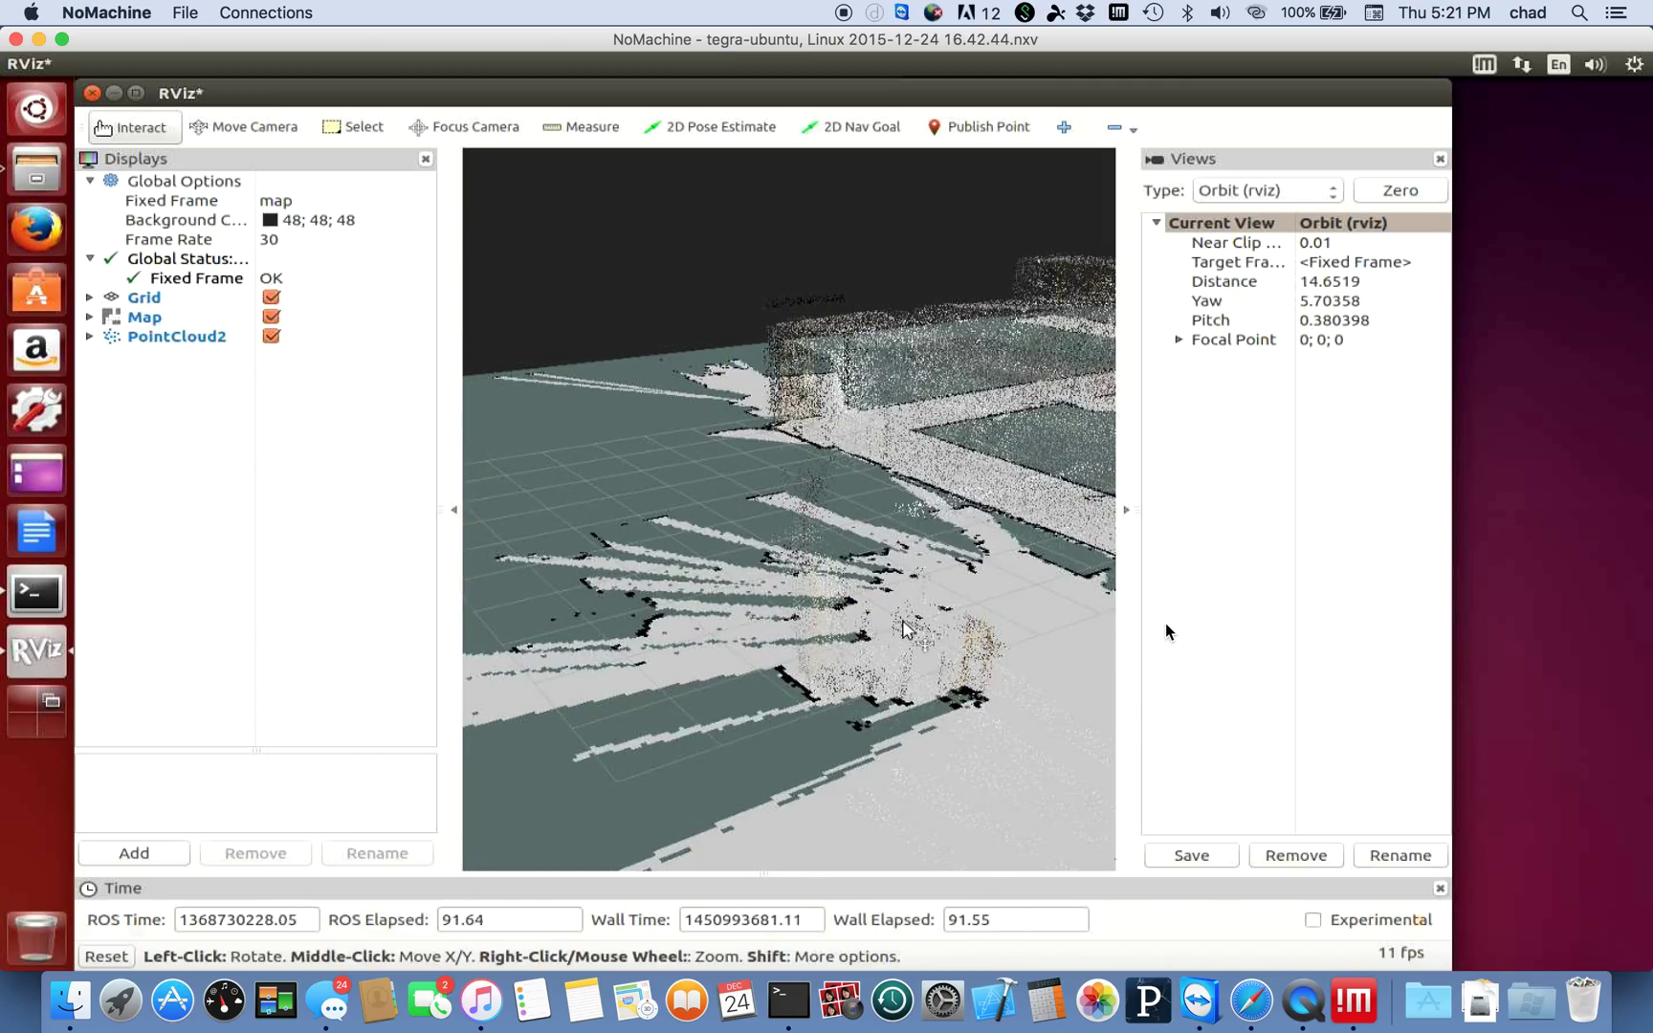
pyautogui.scroll(-5, 903, 627)
pyautogui.scroll(-5, 903, 620)
pyautogui.moveTo(903, 621)
pyautogui.mouseDown()
pyautogui.moveTo(430, 607)
pyautogui.moveTo(440, 671)
pyautogui.mouseUp()
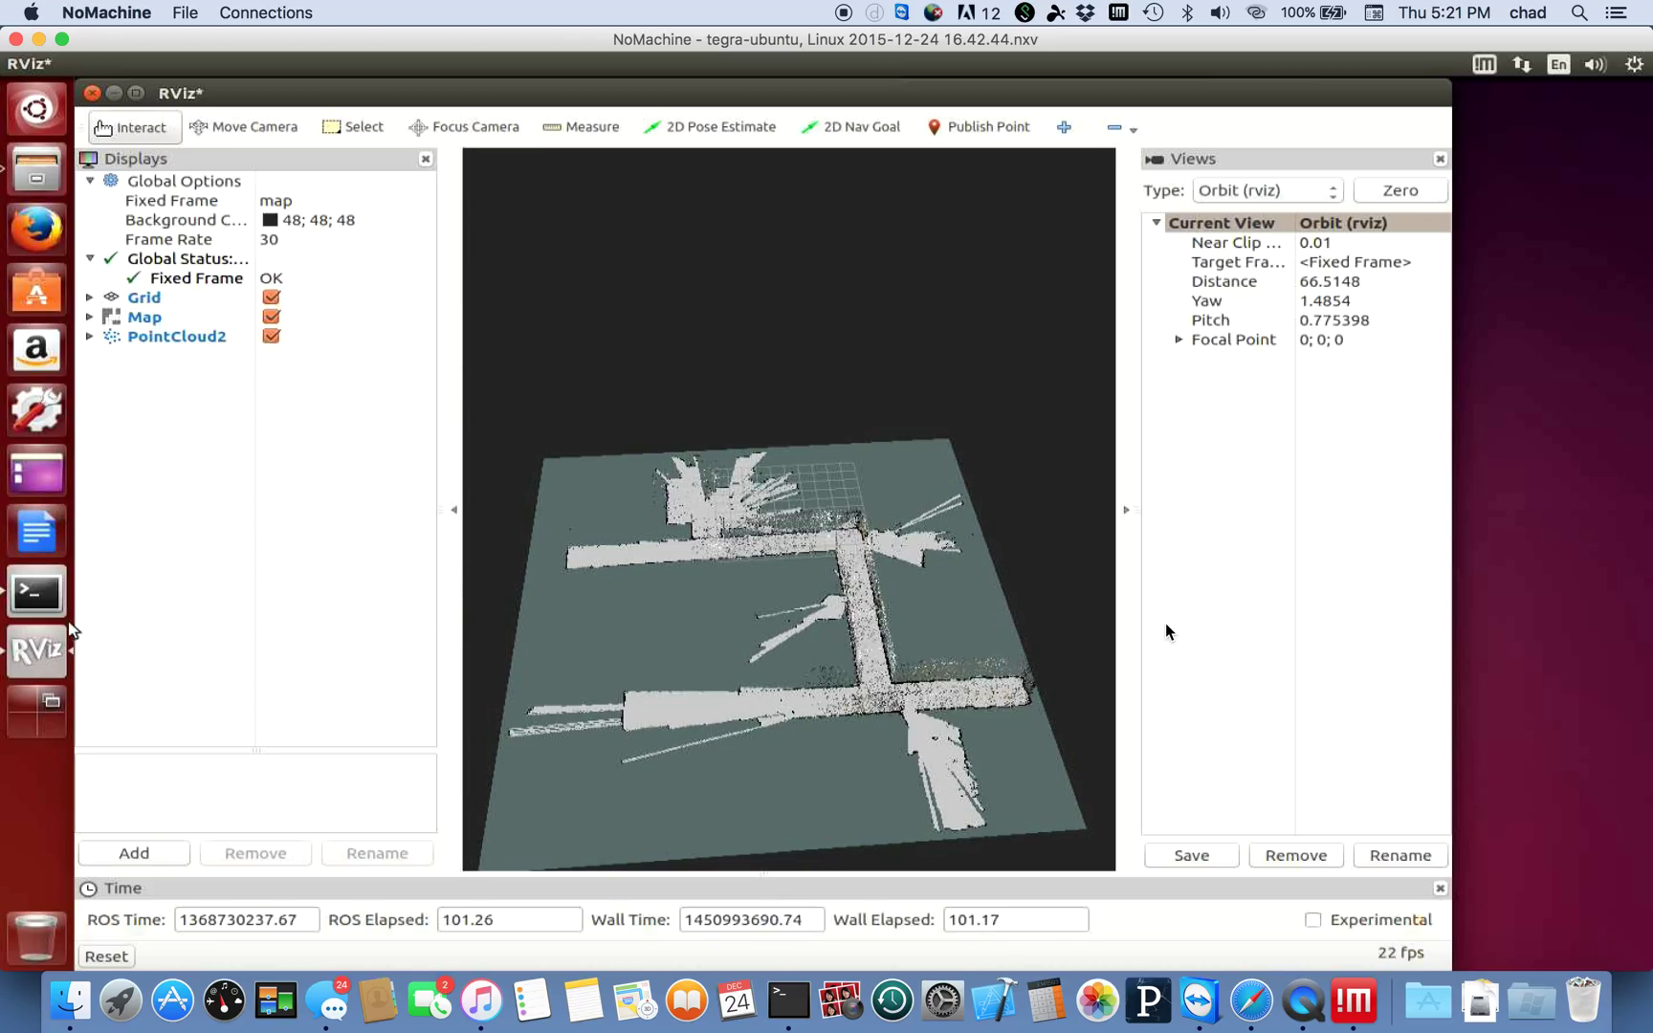
# Check the mapping log and rosbag terminal workspaces through the Workspace Switcher.
pyautogui.click(25, 698)
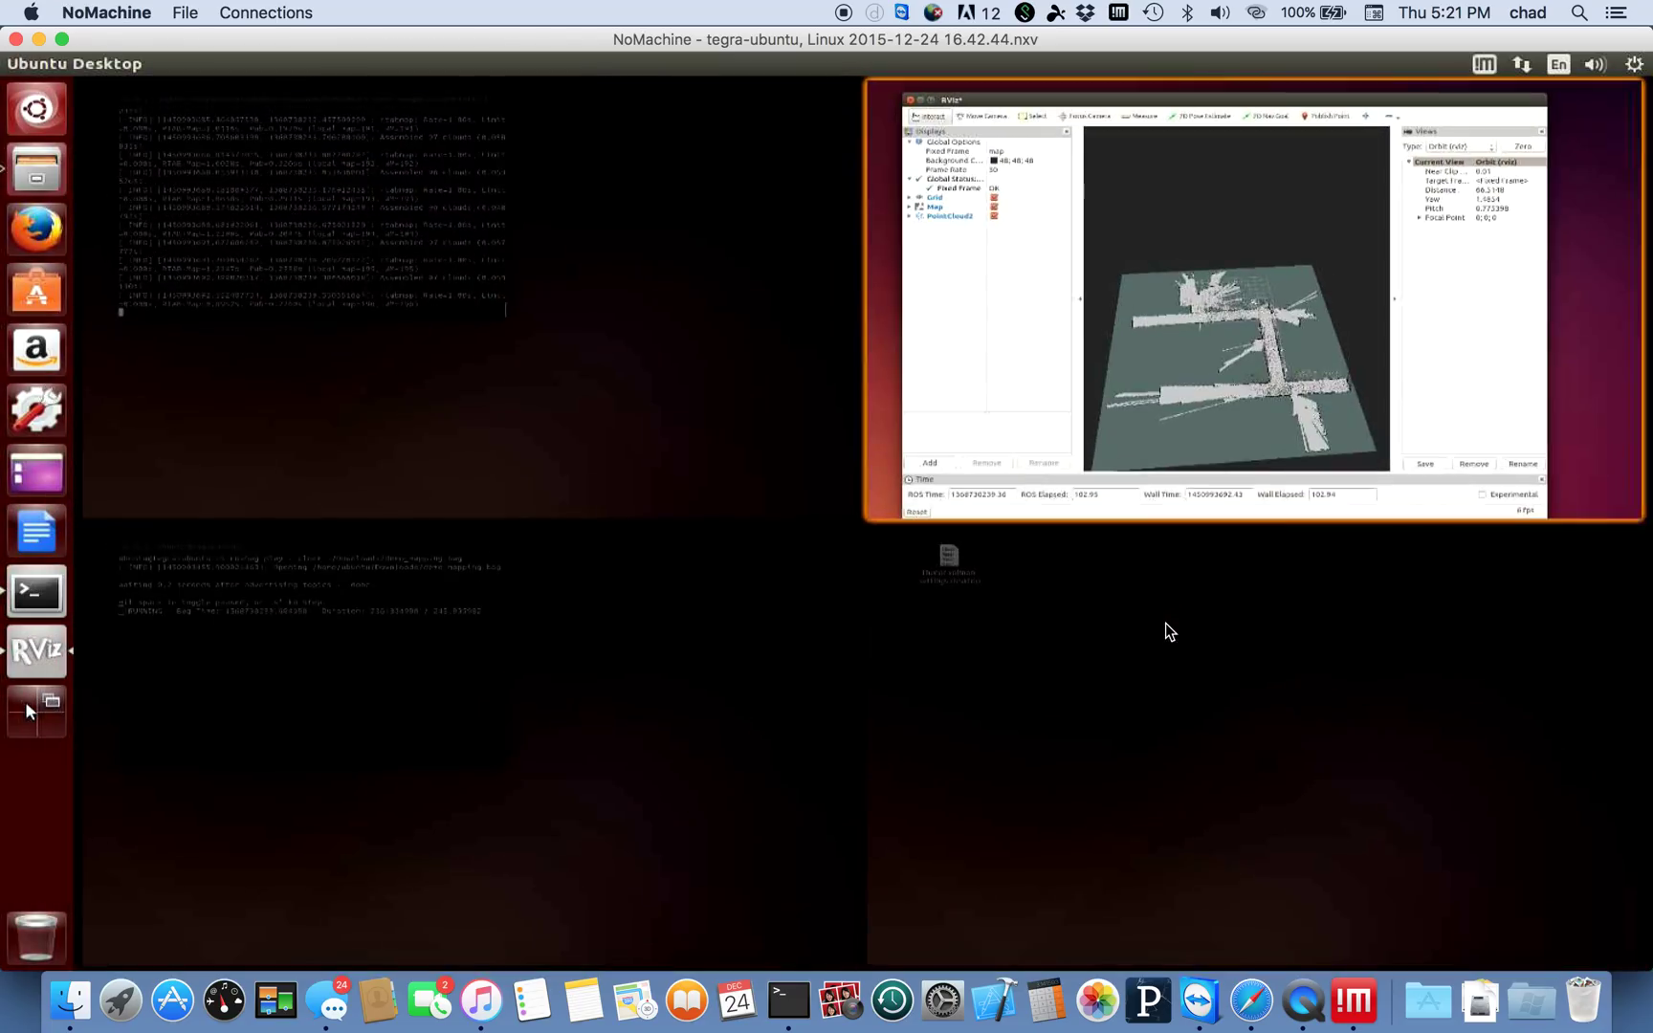
pyautogui.click(431, 367)
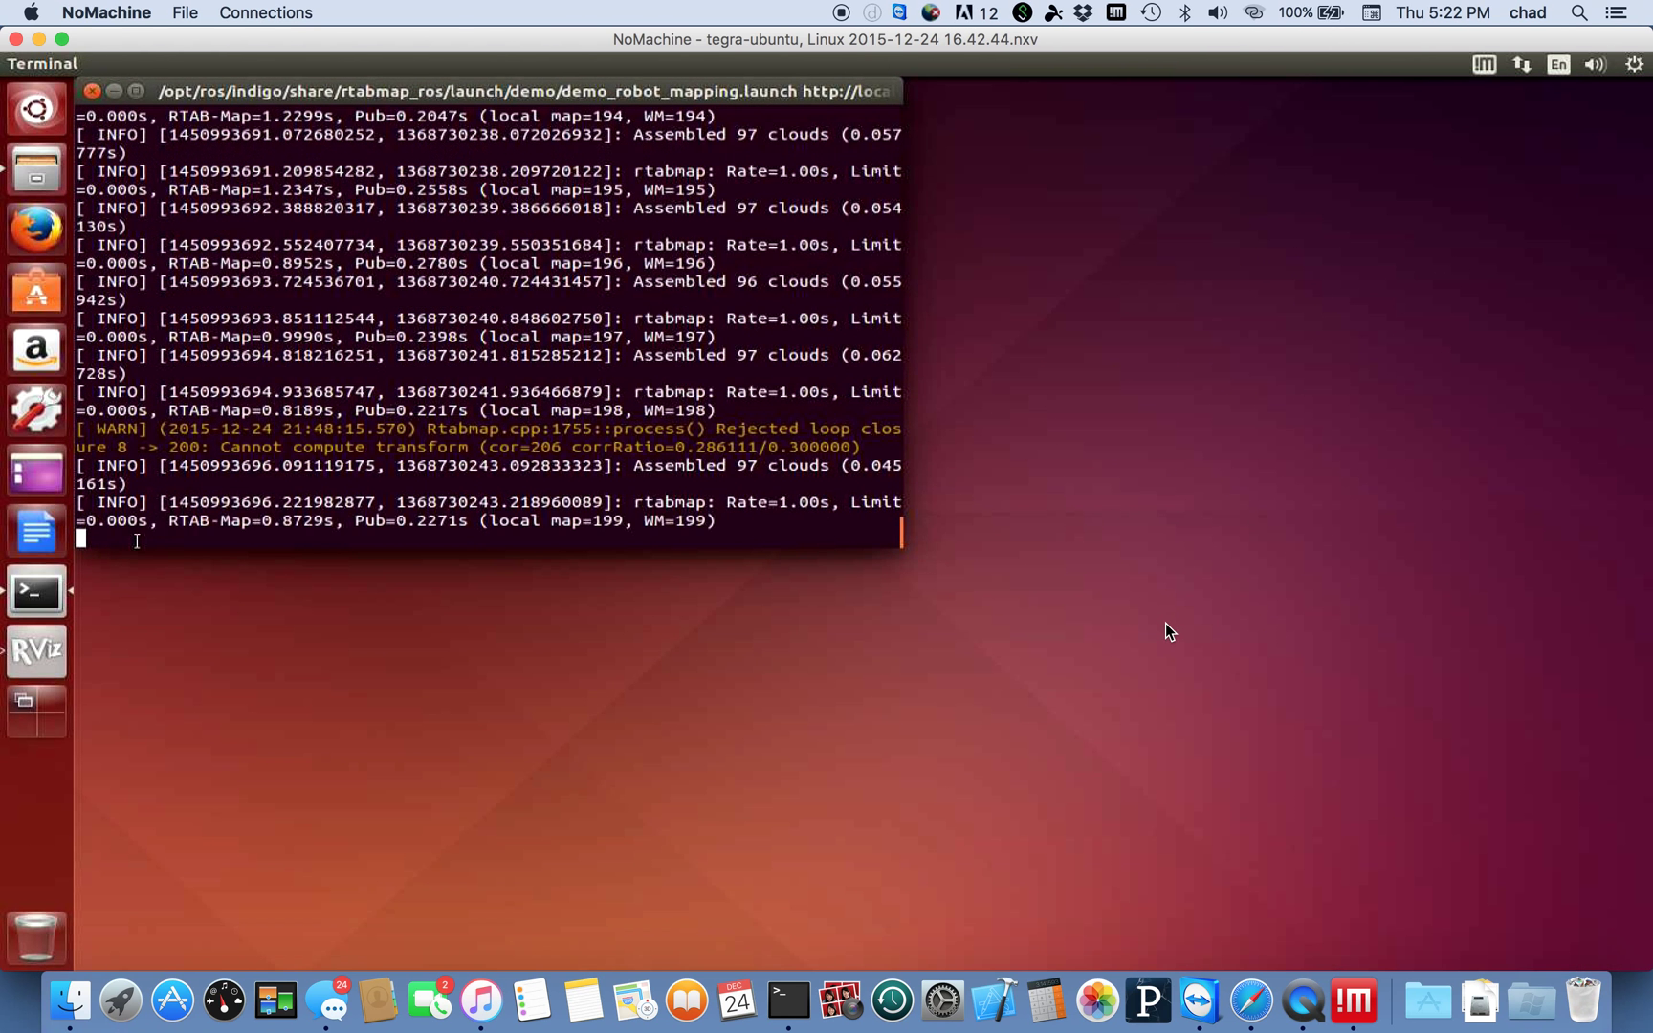
pyautogui.click(34, 705)
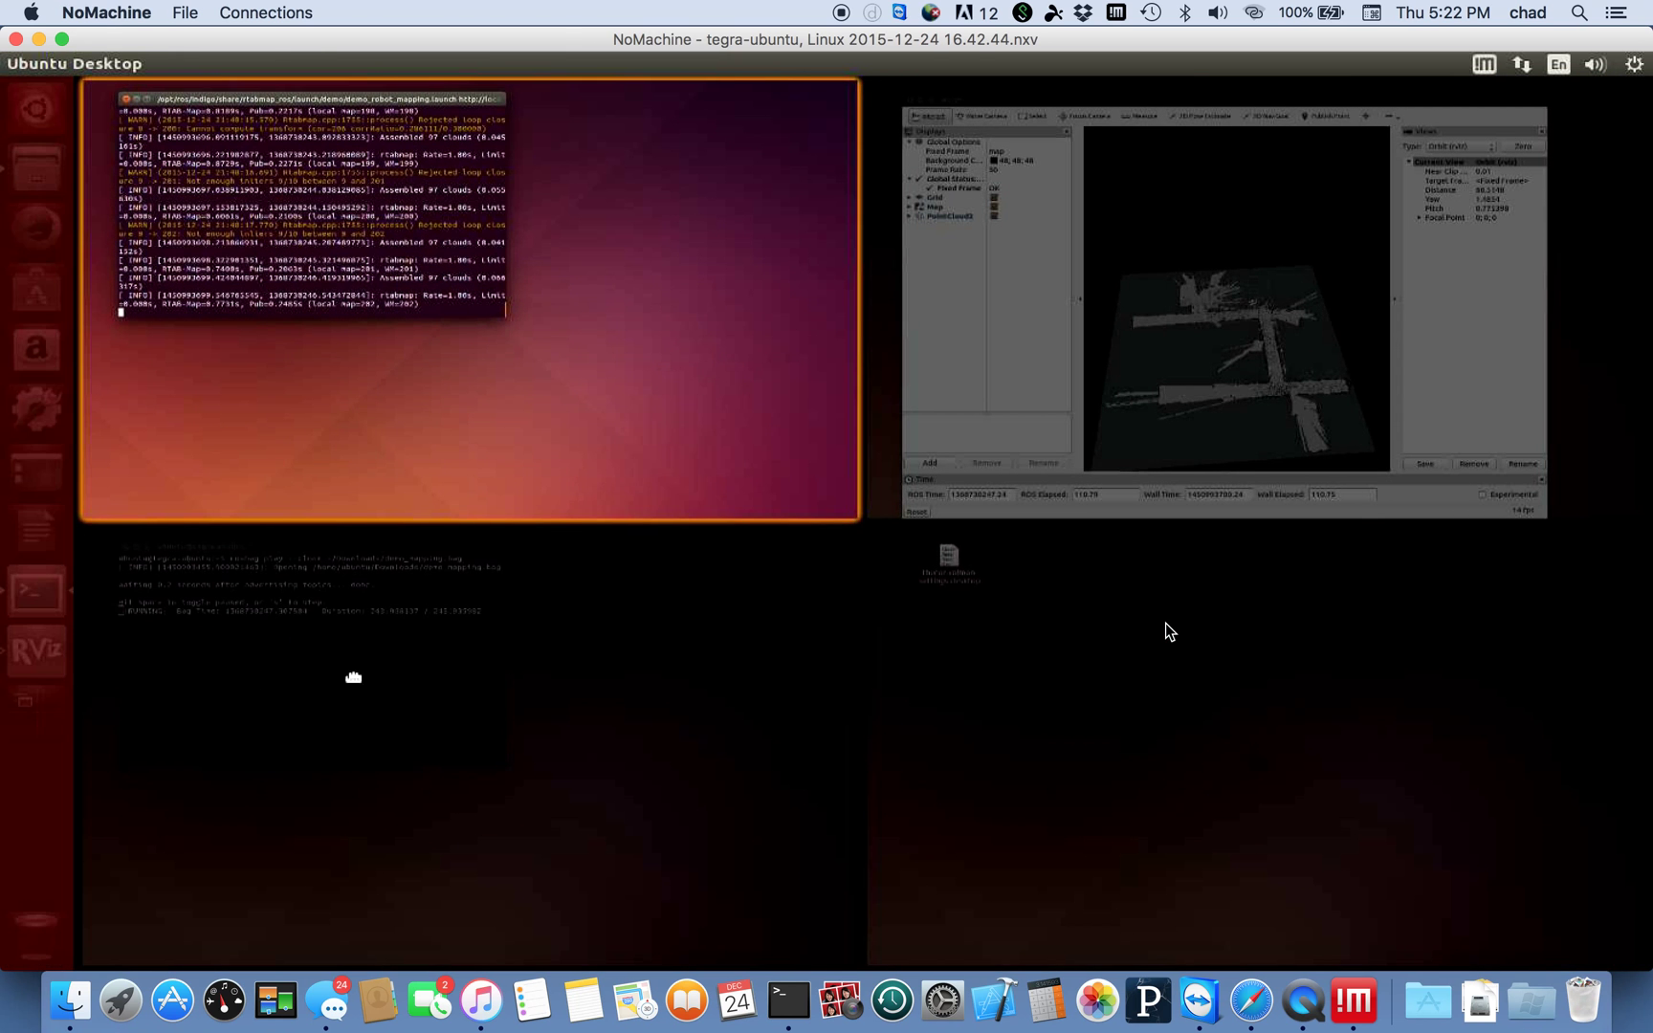
pyautogui.click(354, 674)
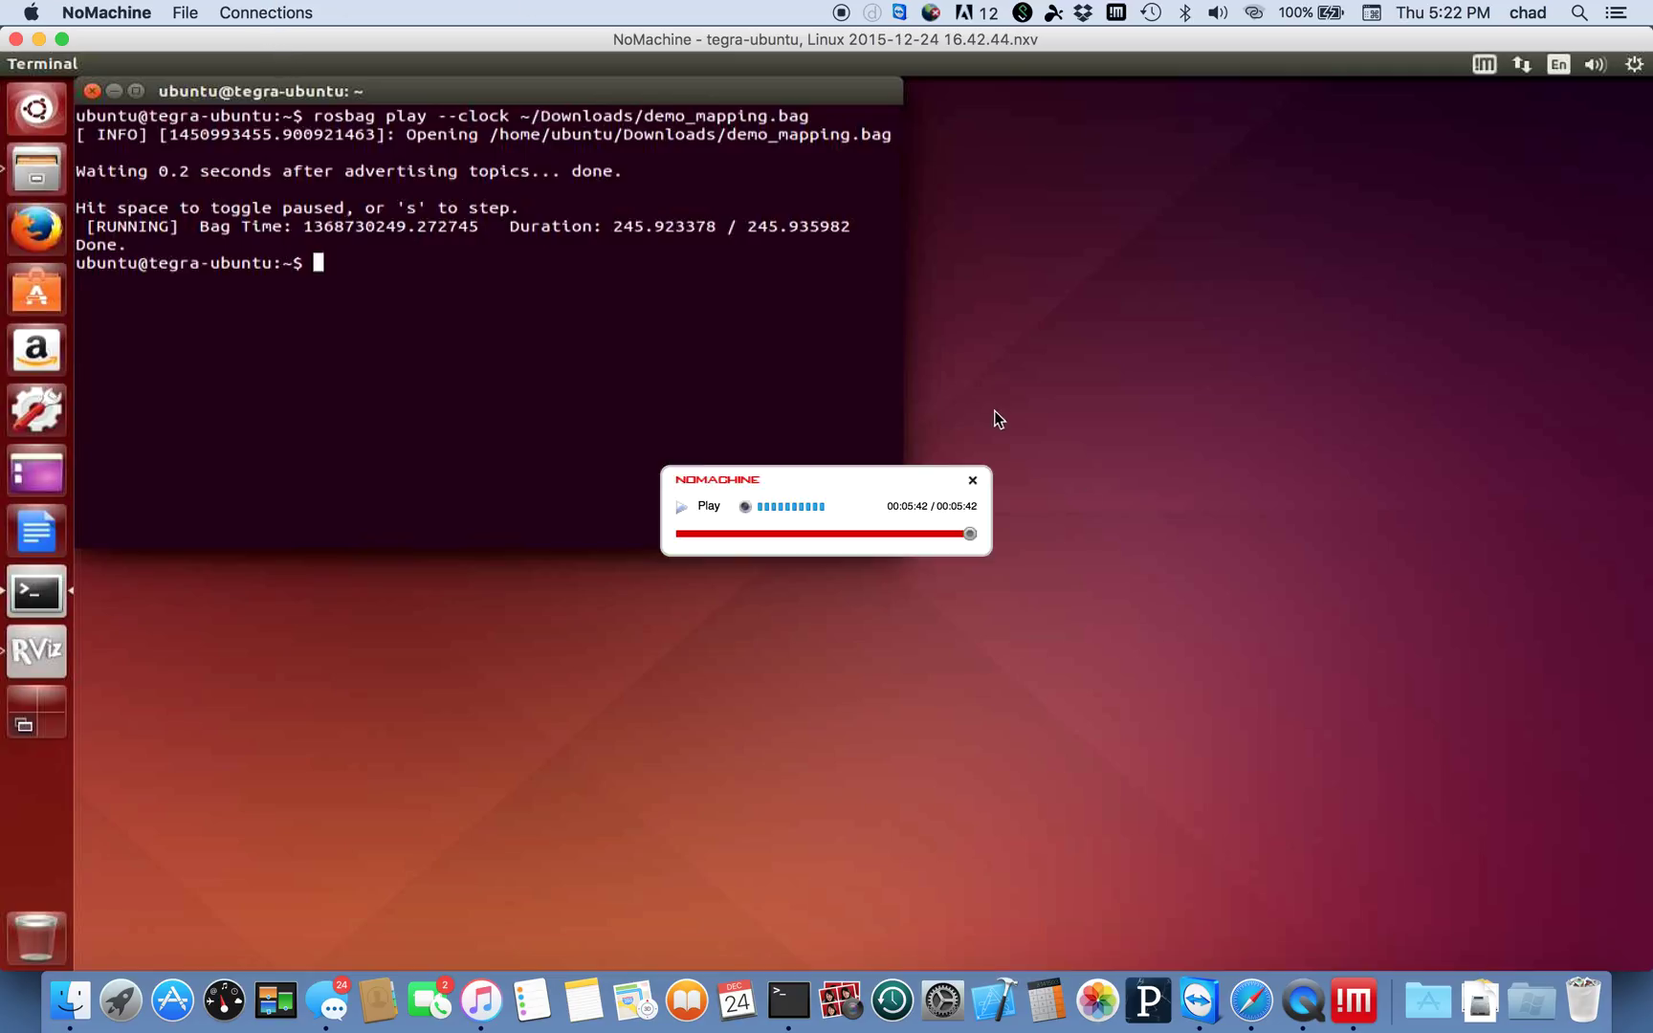
# Dismiss the playback controls and reconnect to the live tegra-ubuntu machine.
pyautogui.click(975, 486)
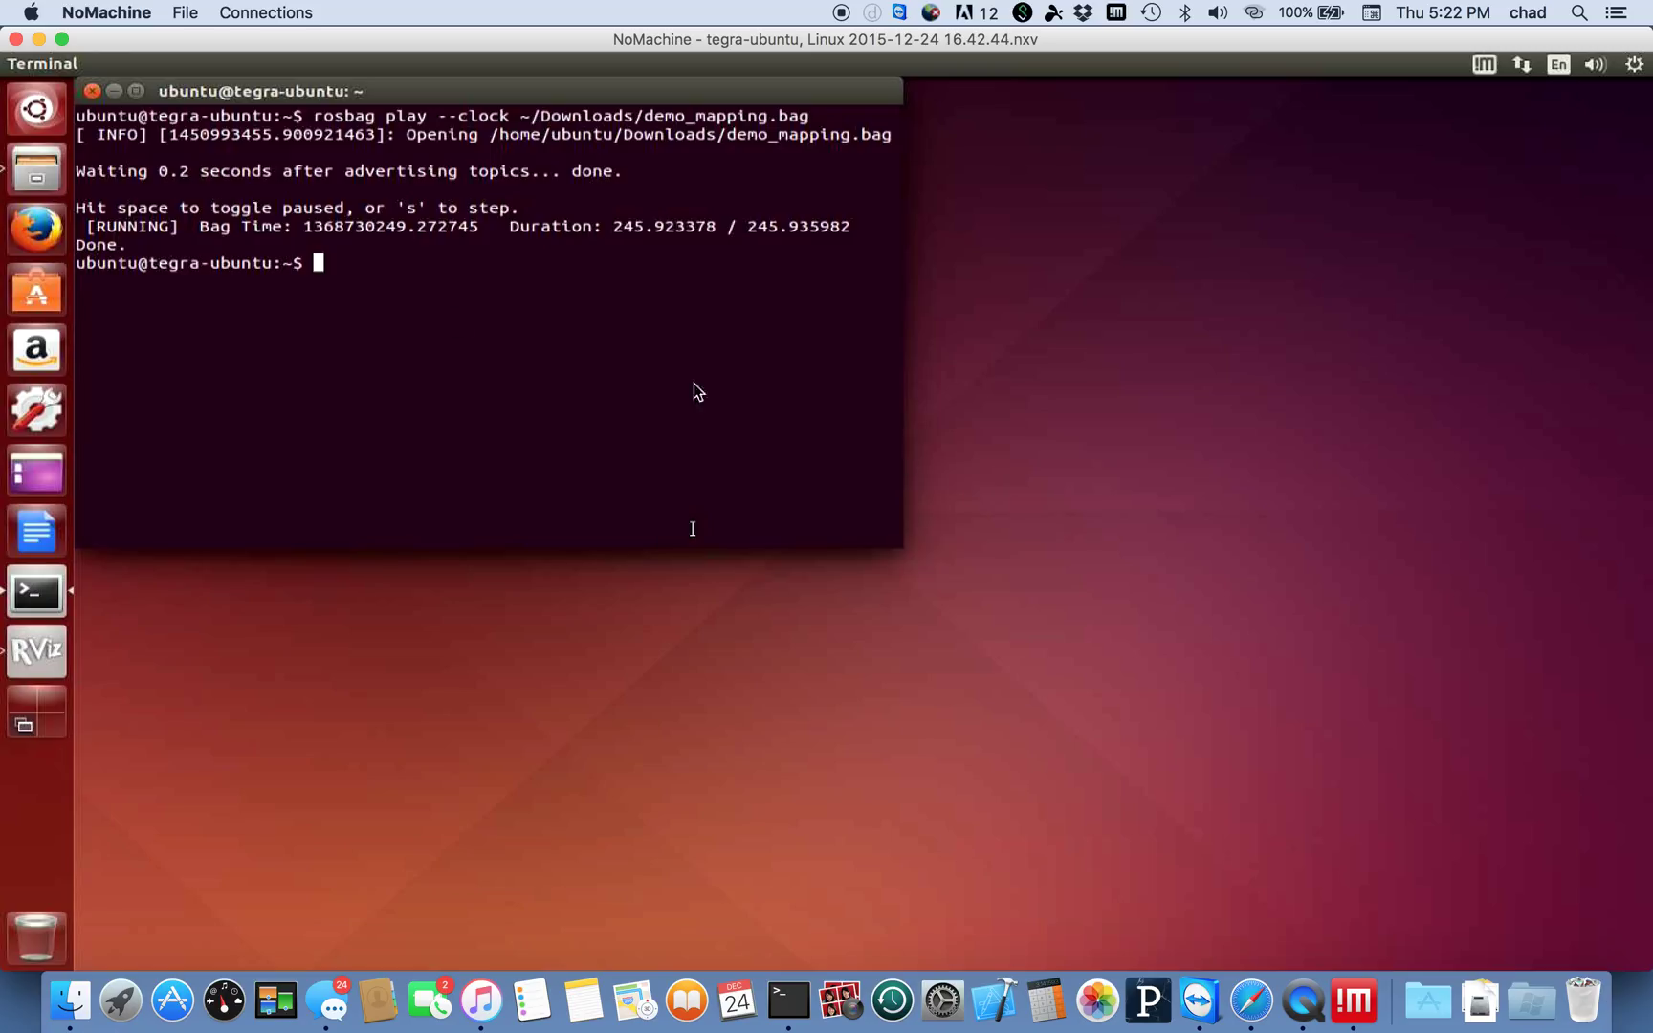
pyautogui.click(16, 39)
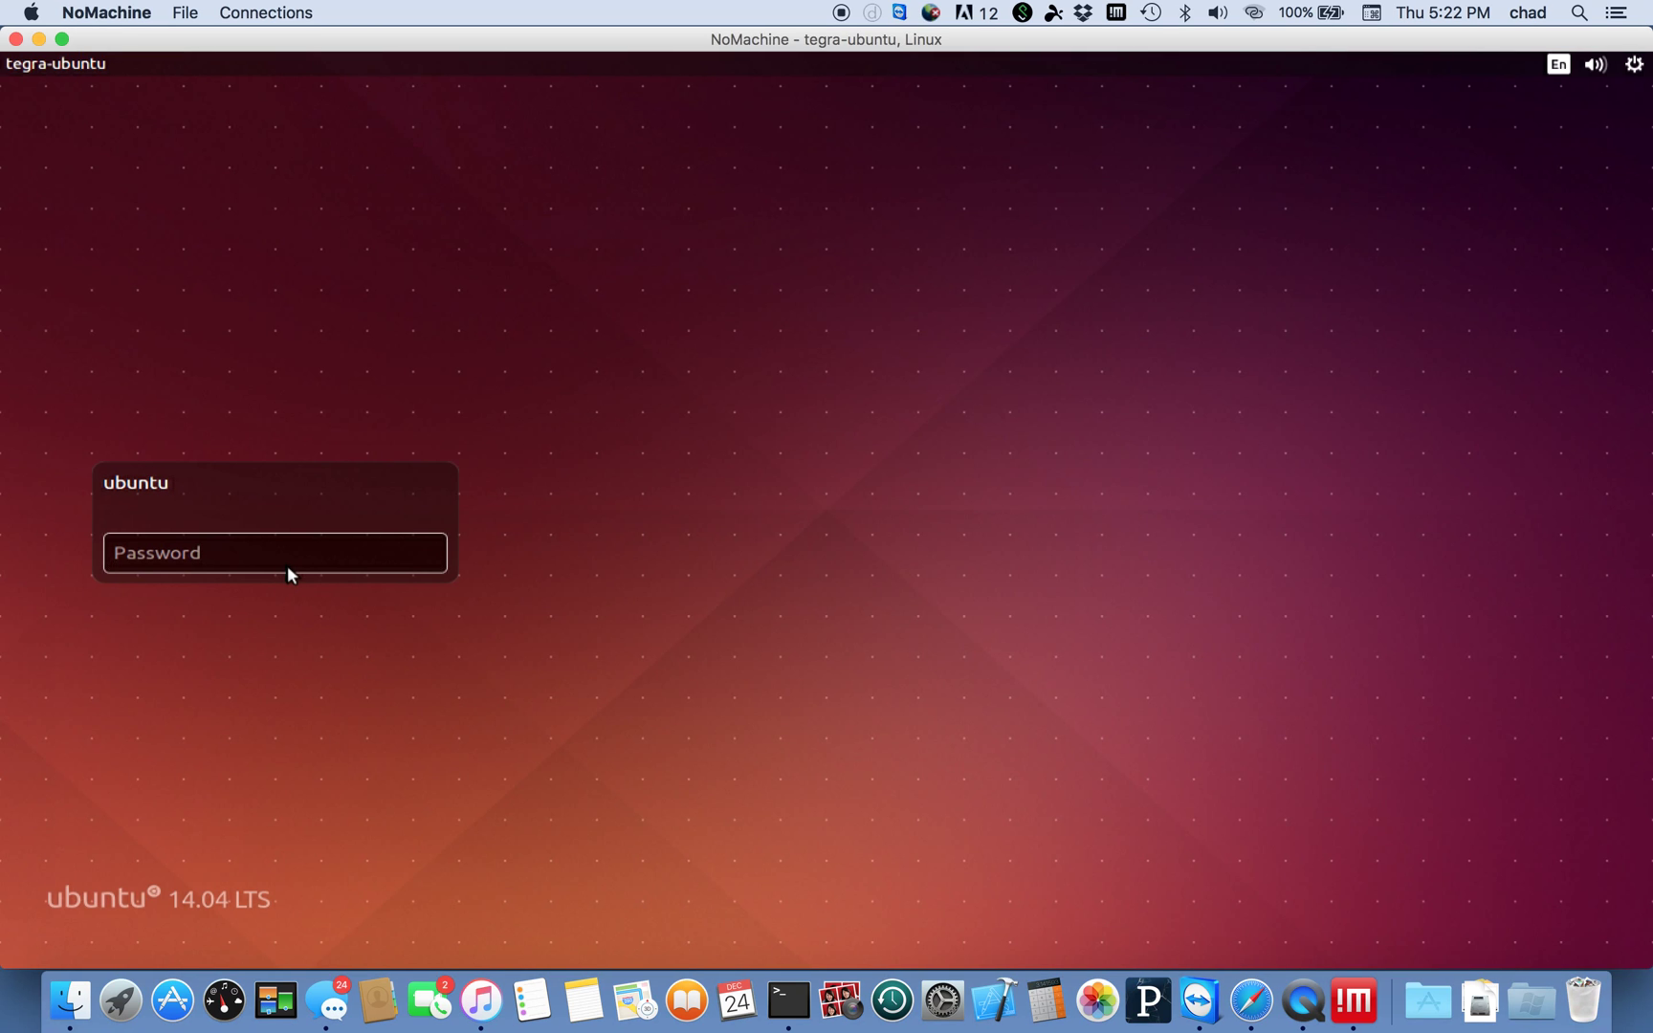
pyautogui.write('******')
# Log in, quit RViz without saving, then bring the rosbag terminal back up.
pyautogui.press('Return')
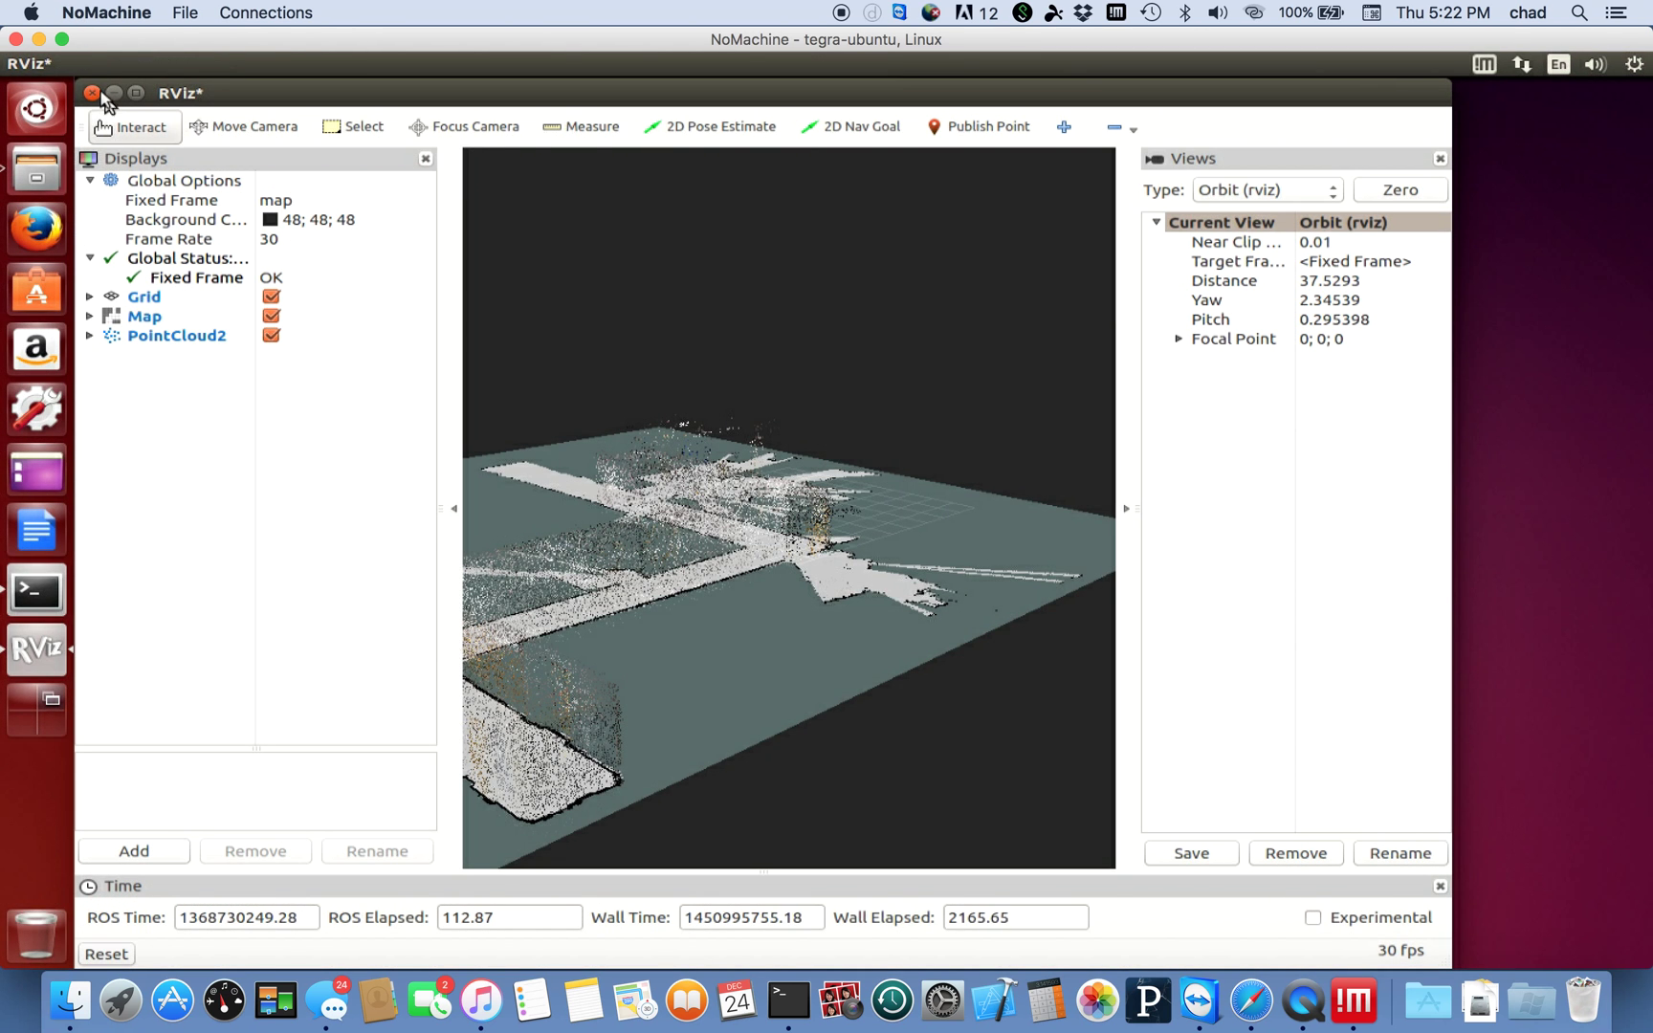
pyautogui.click(96, 95)
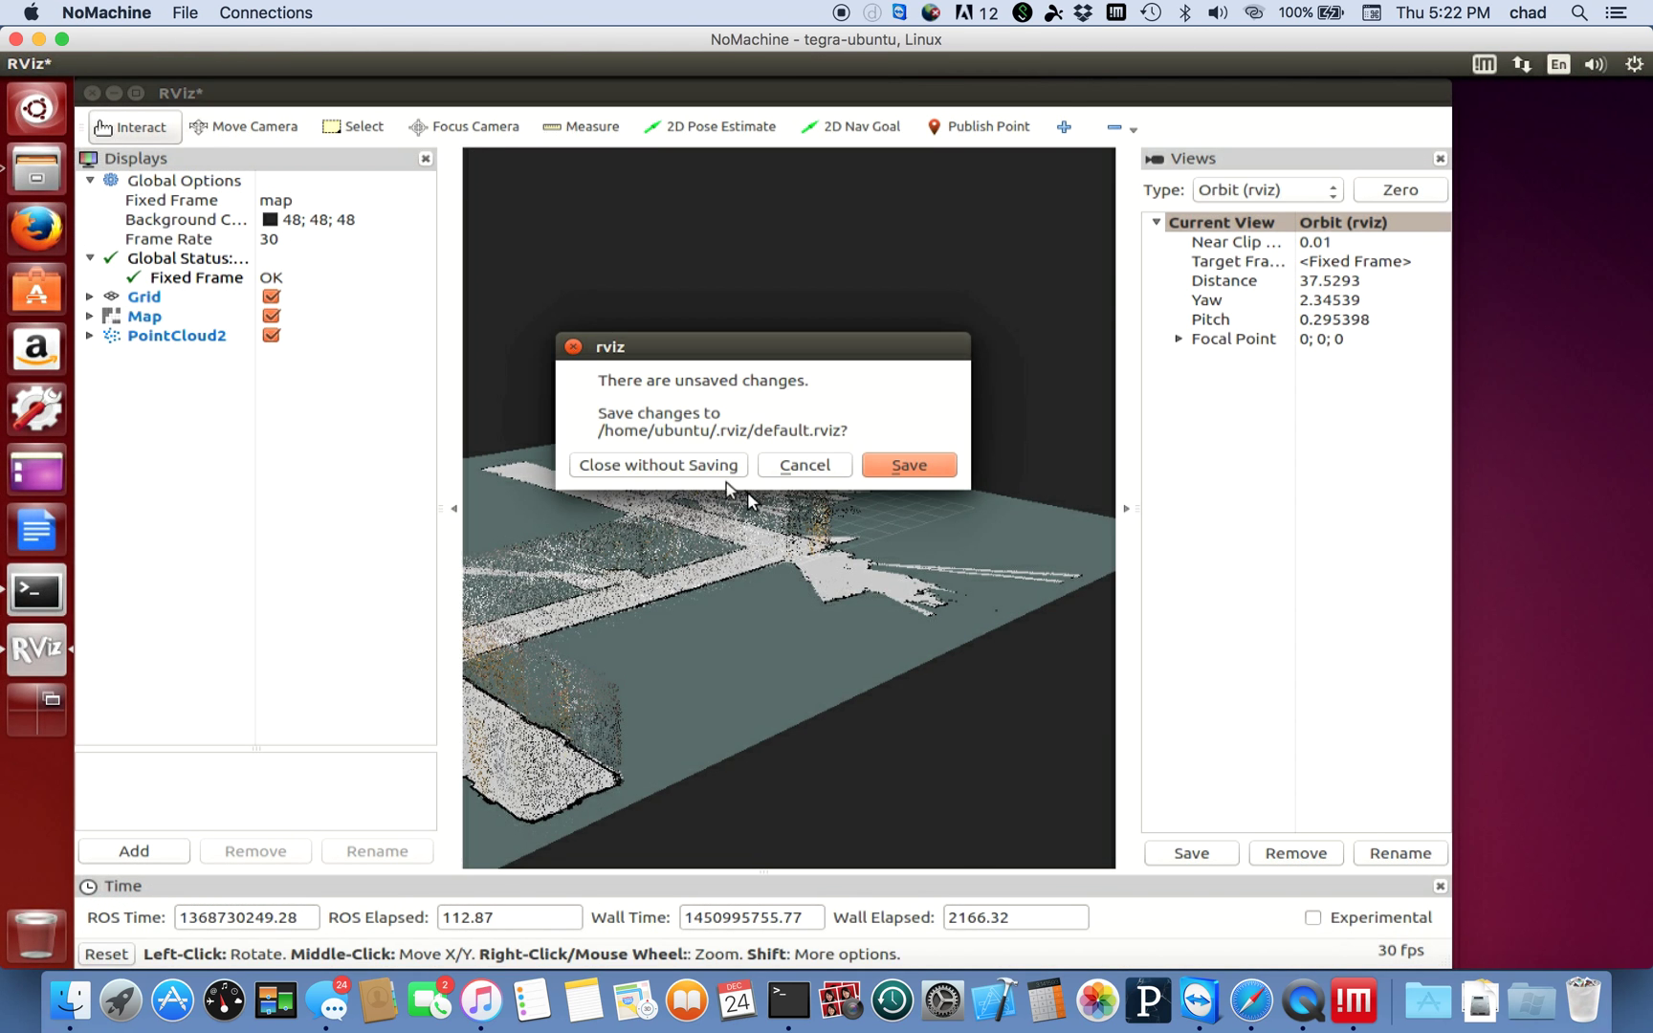
pyautogui.click(659, 465)
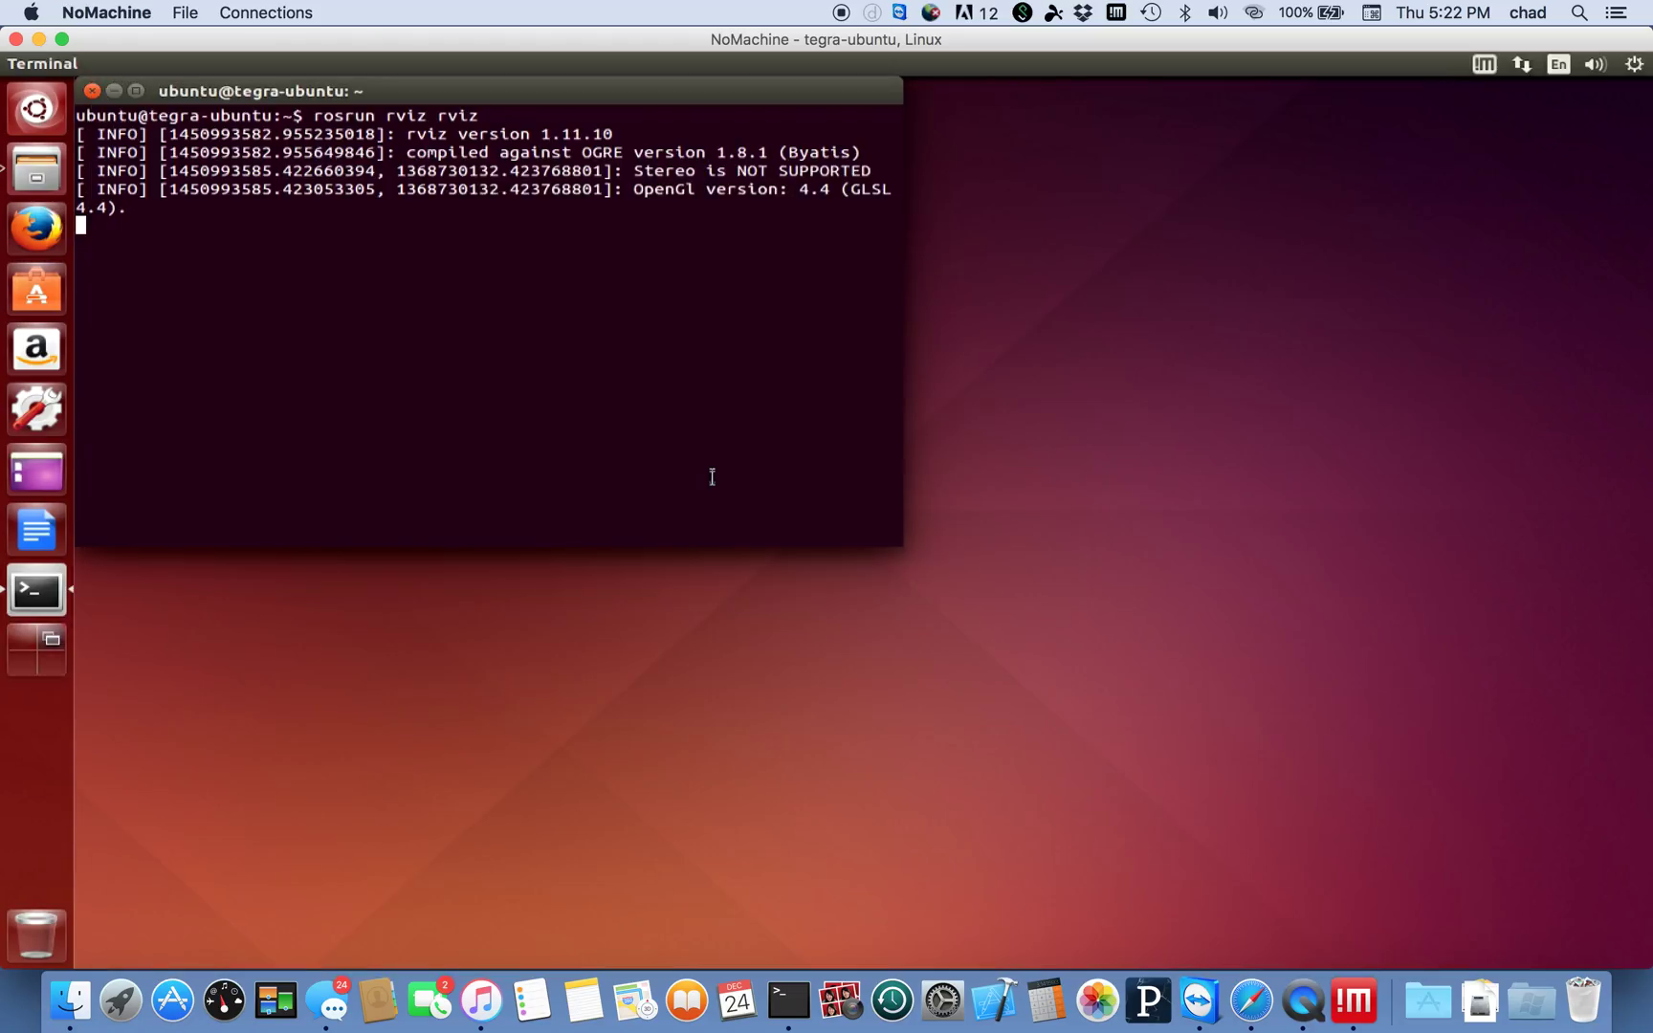
pyautogui.click(93, 91)
pyautogui.click(37, 592)
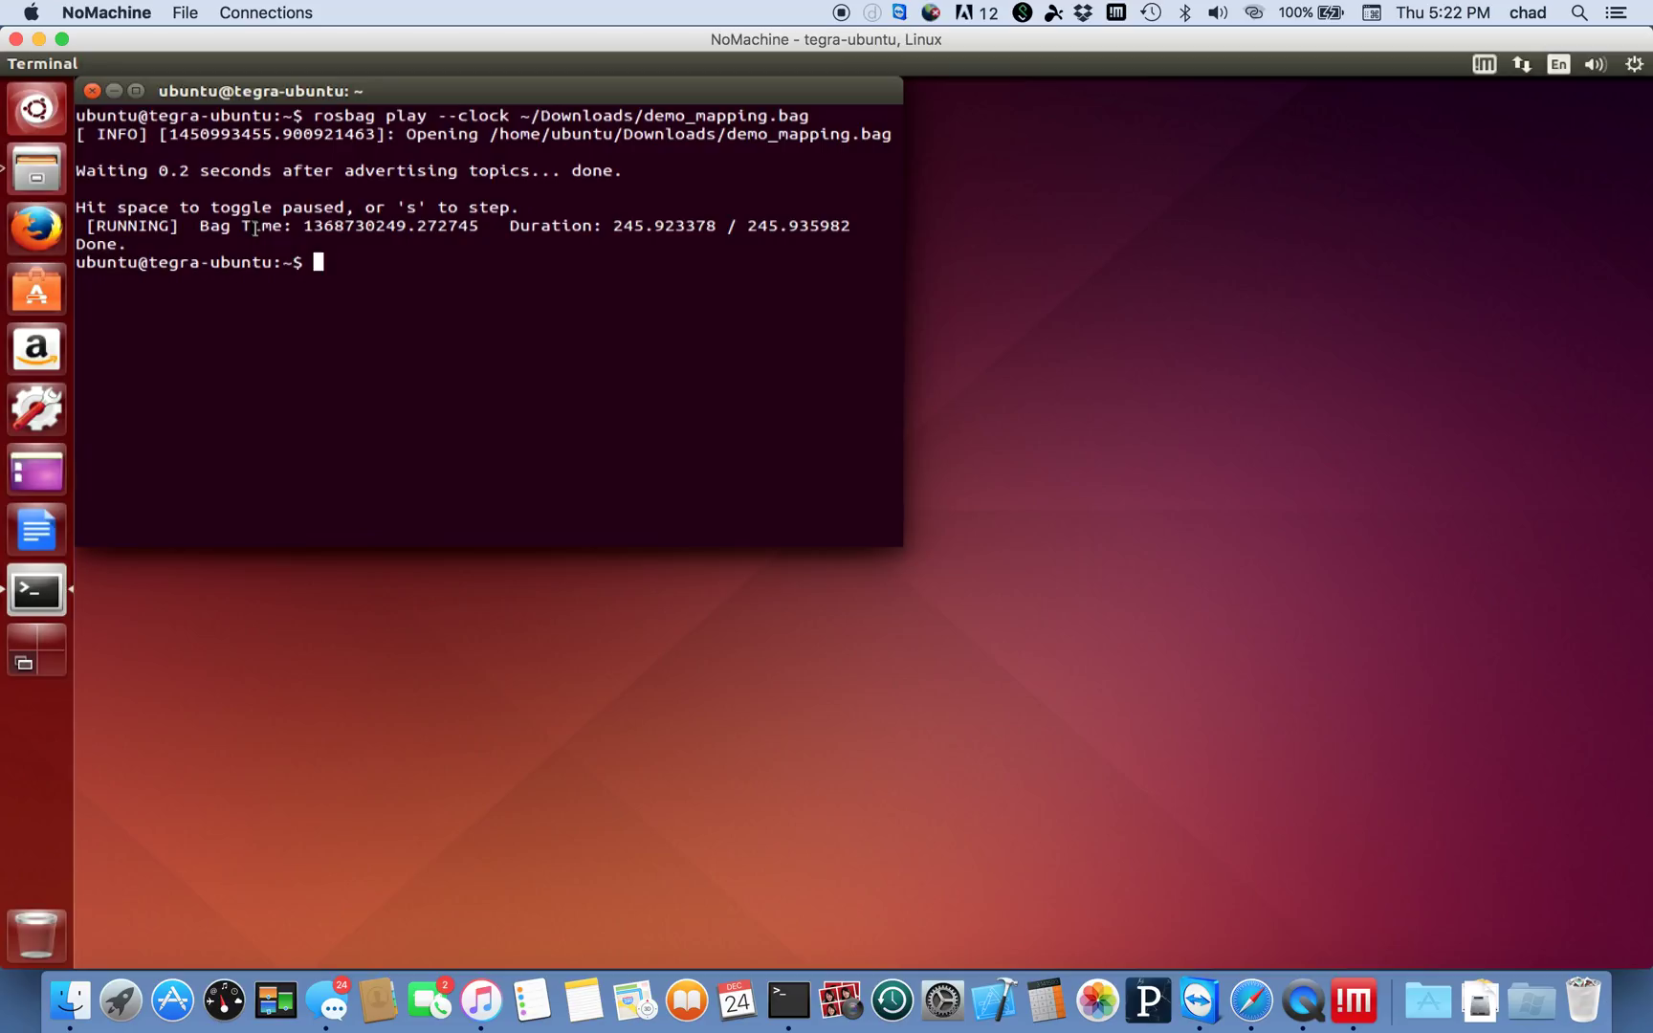
pyautogui.write('sudo ')
pyautogui.write('su')
# Become root, enter the catkin_ws folder and list its contents.
pyautogui.press('Return')
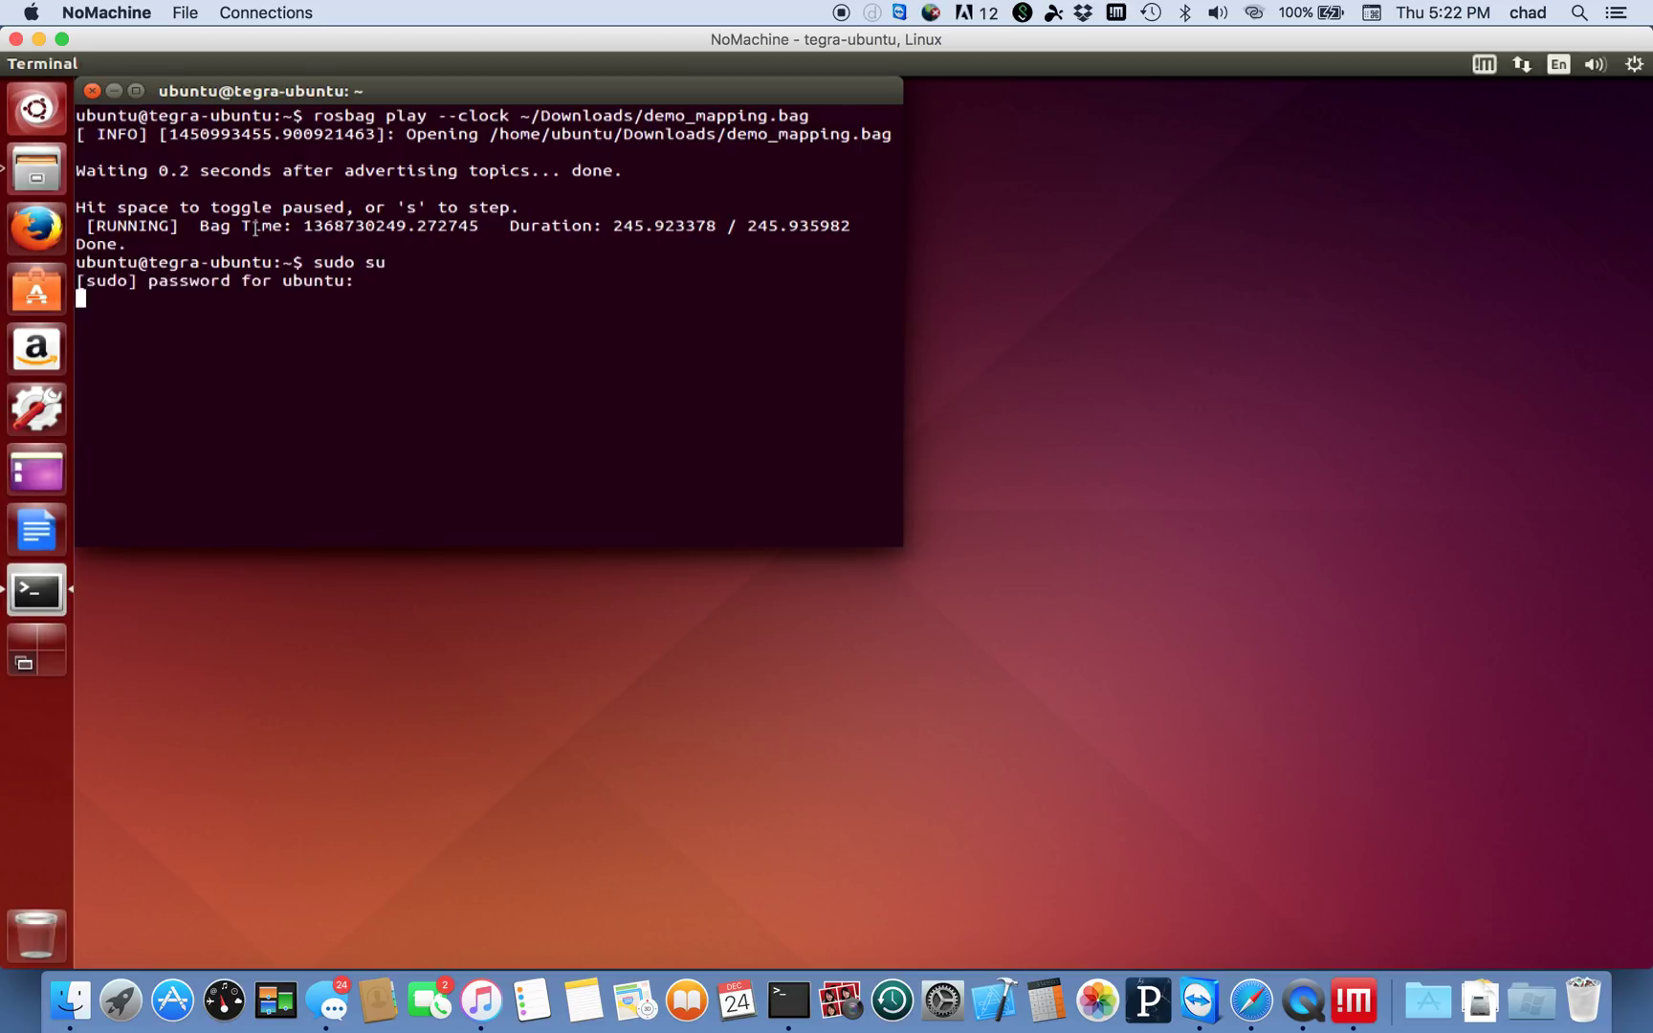
pyautogui.press('Return')
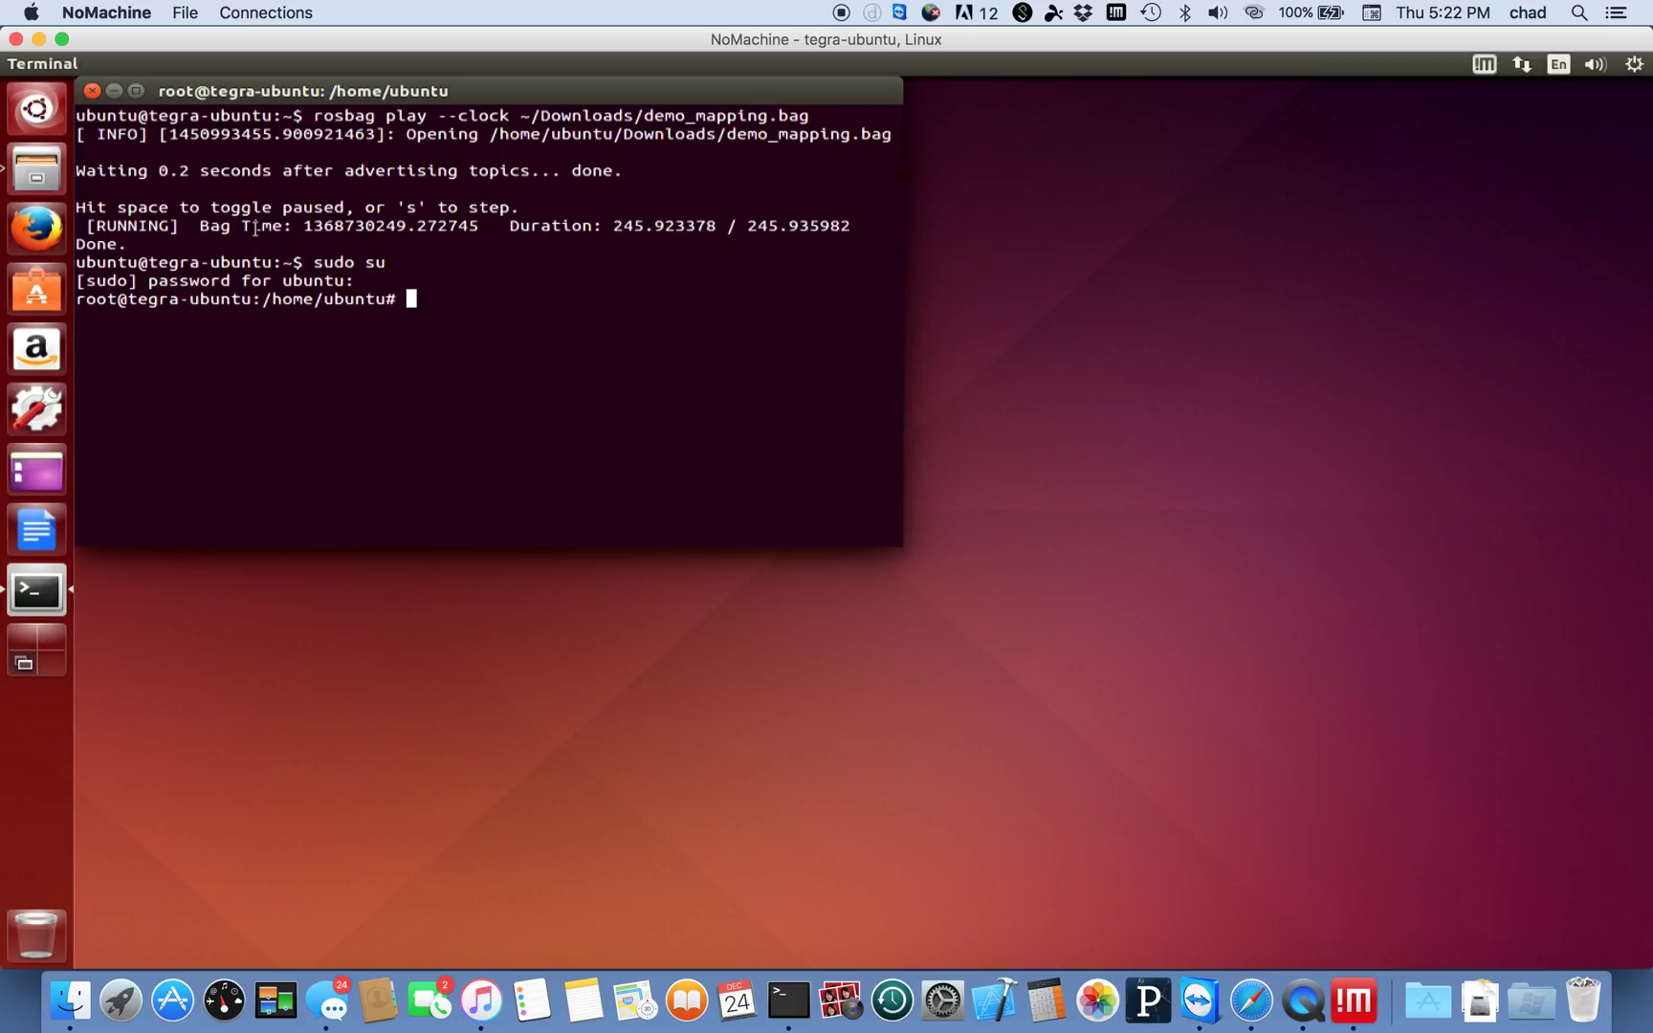
pyautogui.write('catkin_ws')
pyautogui.press('Return')
pyautogui.write('cd catkin_ws')
pyautogui.press('Return')
pyautogui.write('ls')
pyautogui.press('Return')
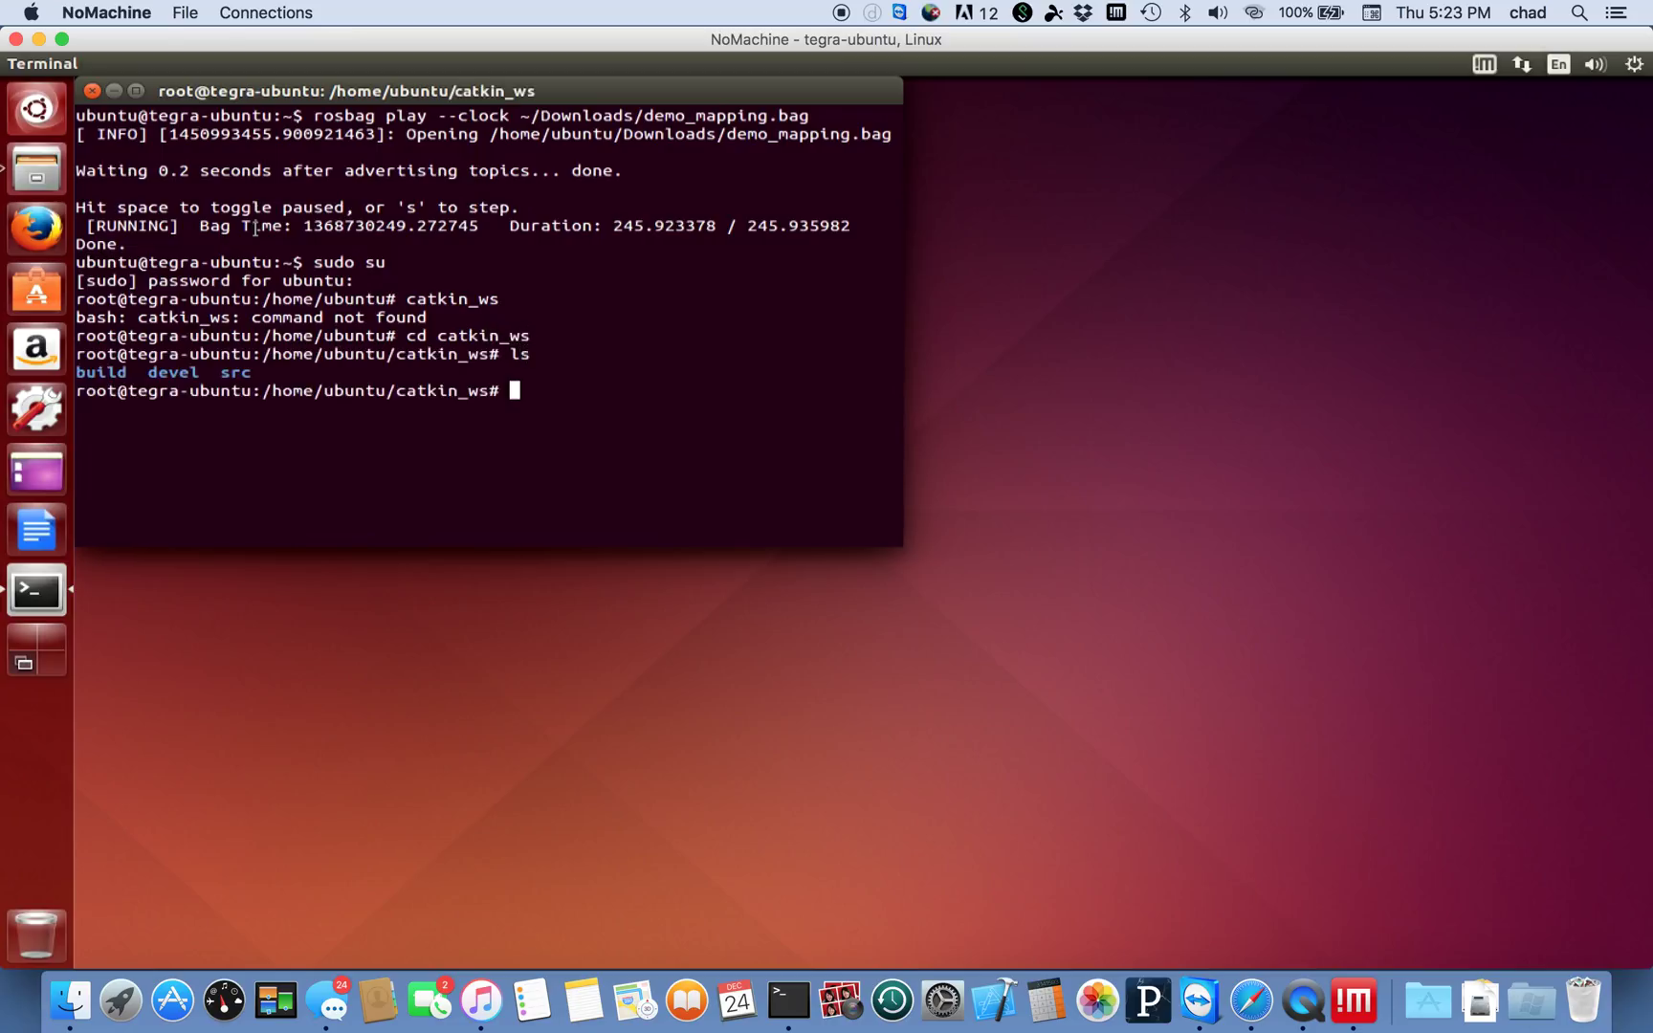
pyautogui.write('cd')
# Source ./devel/setup.bash and recall the roslaunch rgbd_mapping.launch command from history.
pyautogui.press('BackSpace')
pyautogui.press('BackSpace')
pyautogui.write('source .d')
pyautogui.press('BackSpace')
pyautogui.write('/devel')
pyautogui.write('/setup.bash')
pyautogui.press('Return')
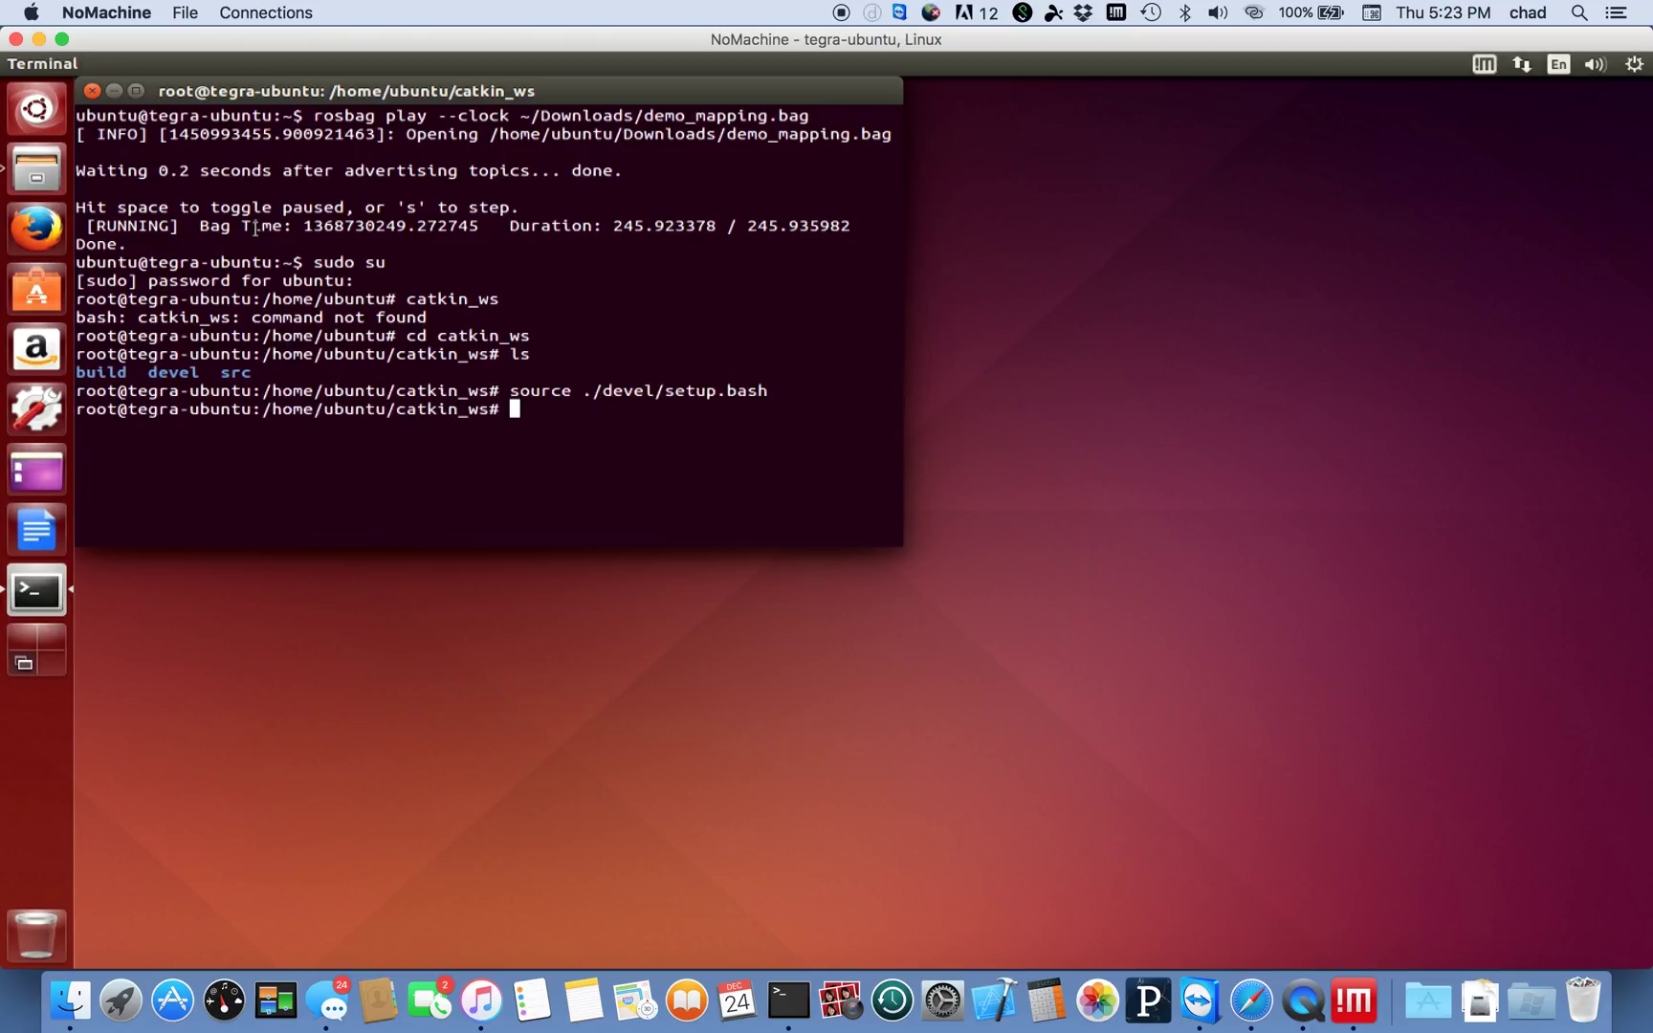
pyautogui.press('Up')
pyautogui.press('Up')
pyautogui.press('Up')
pyautogui.press('Up')
pyautogui.press('Up')
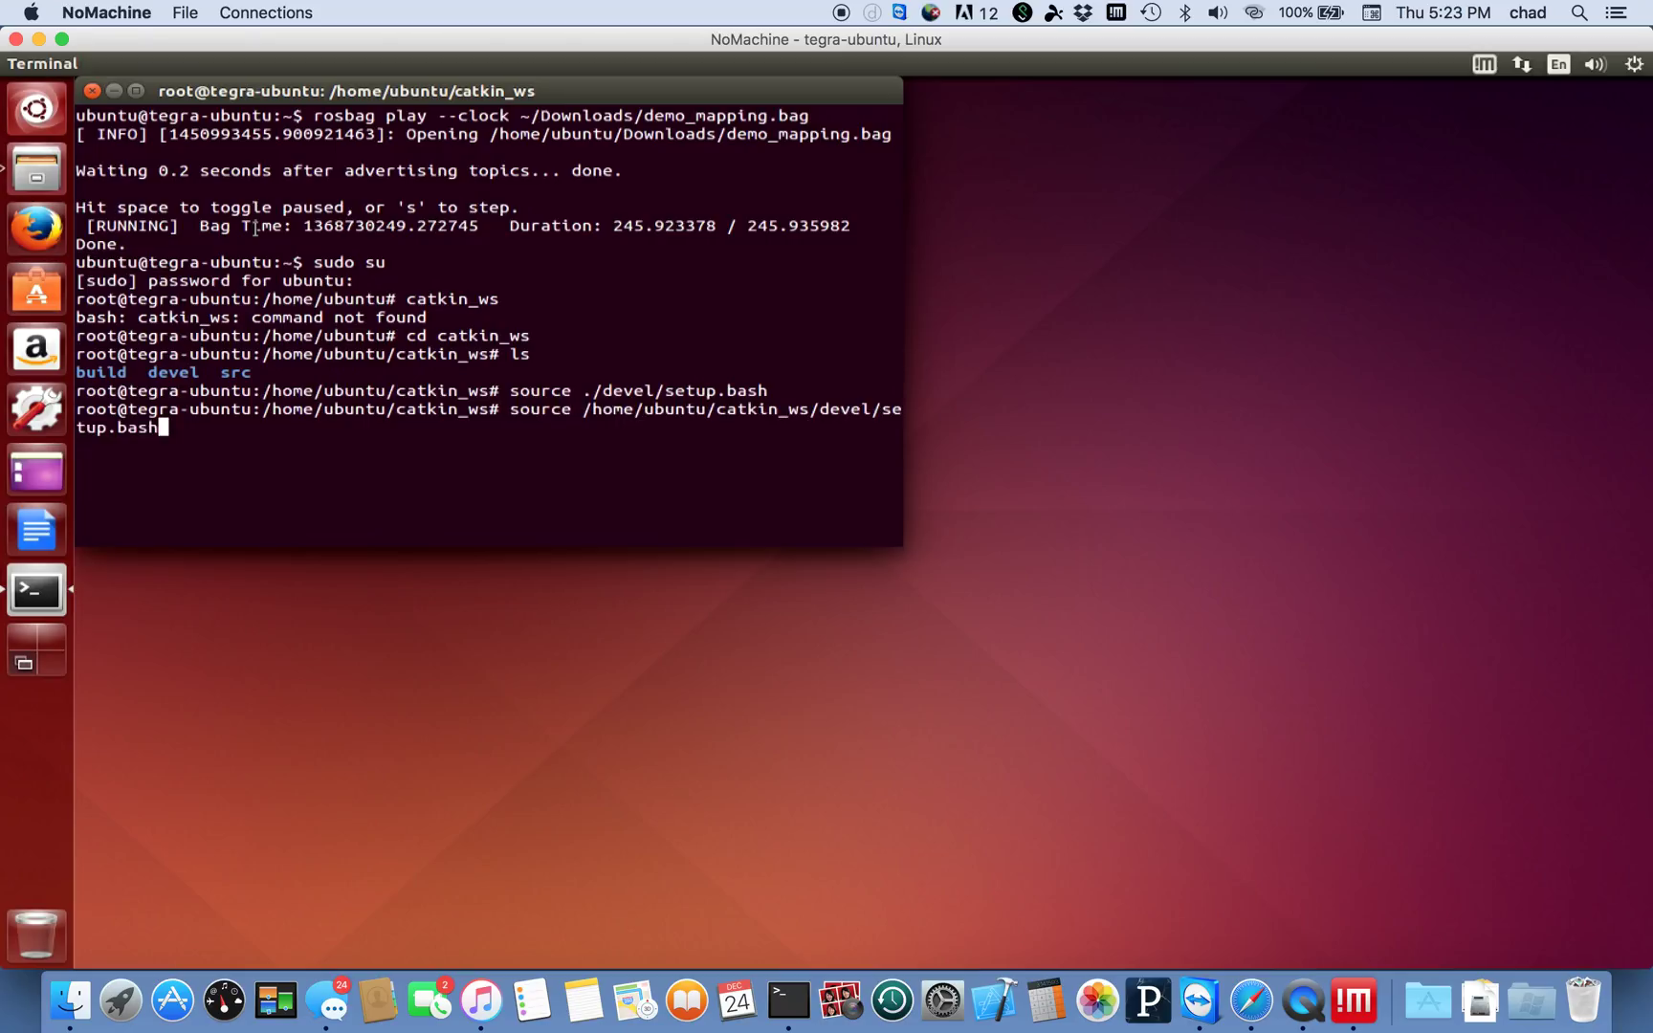
pyautogui.press('Down')
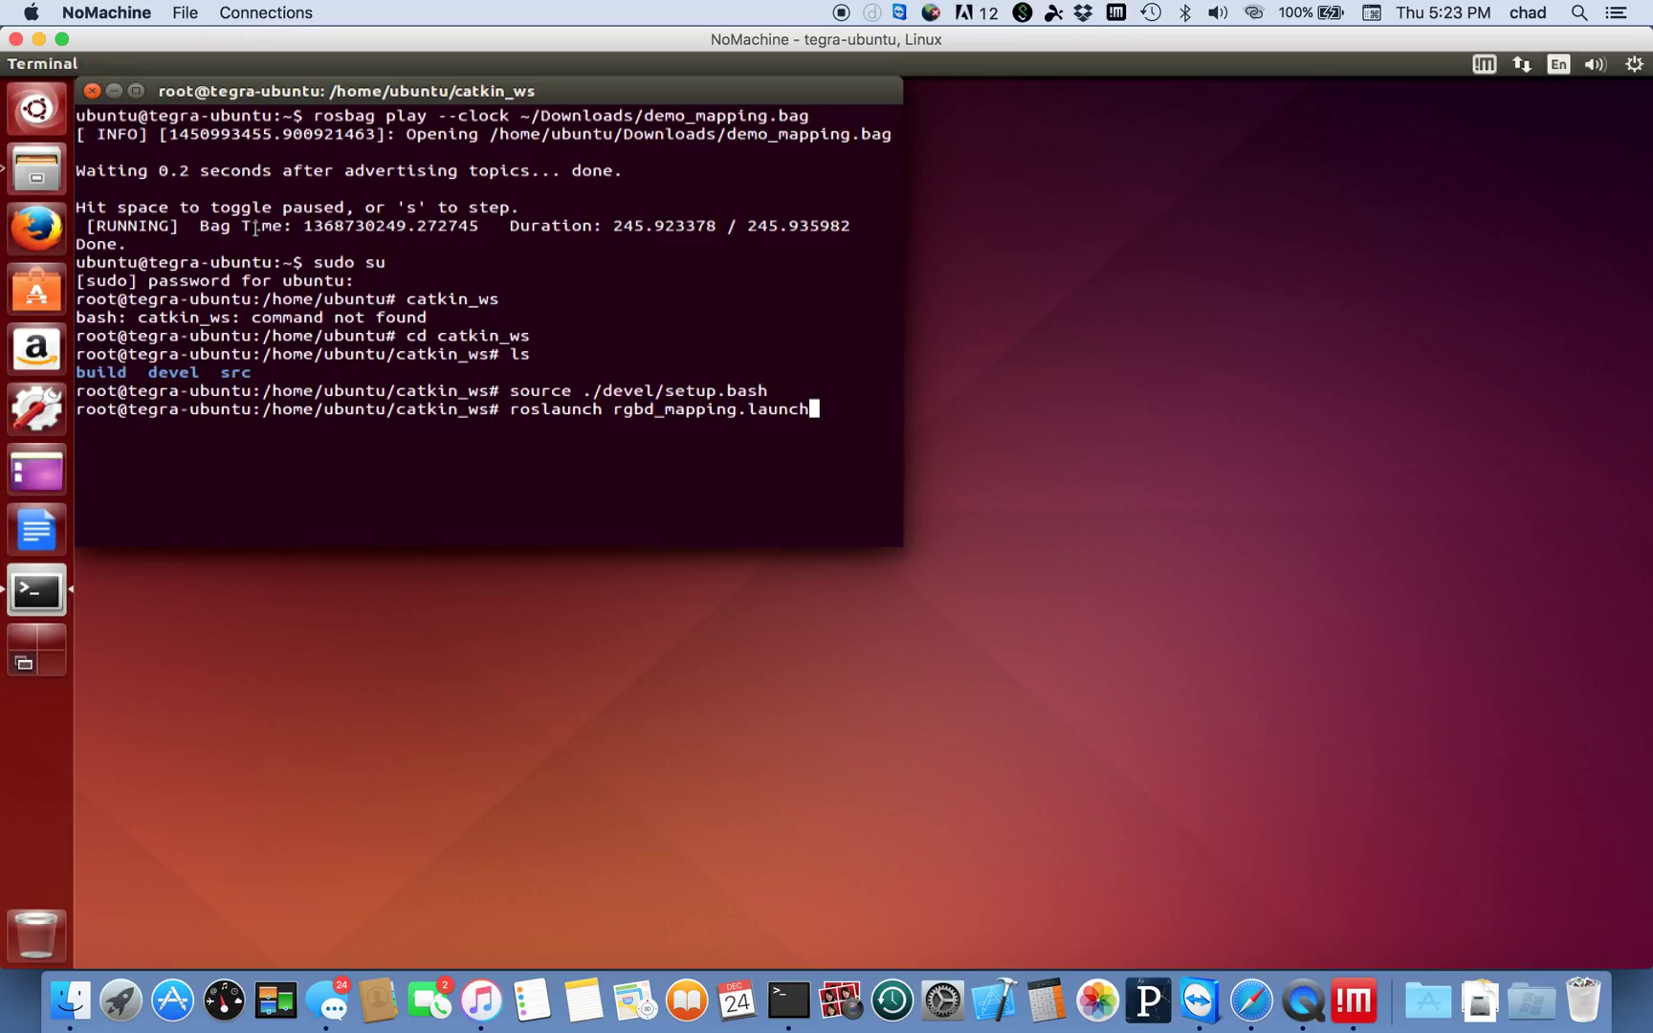
# Correct the command to roslaunch rtabmap_ros rgbd_mapping.launch and run it.
pyautogui.press('Left')
pyautogui.press('Left')
pyautogui.press('Left')
pyautogui.press('Left')
pyautogui.press('Left')
pyautogui.press('Left')
pyautogui.press('Left')
pyautogui.press('Left')
pyautogui.press('Left')
pyautogui.press('Left')
pyautogui.press('Left')
pyautogui.press('Left')
pyautogui.press('Left')
pyautogui.write('r')
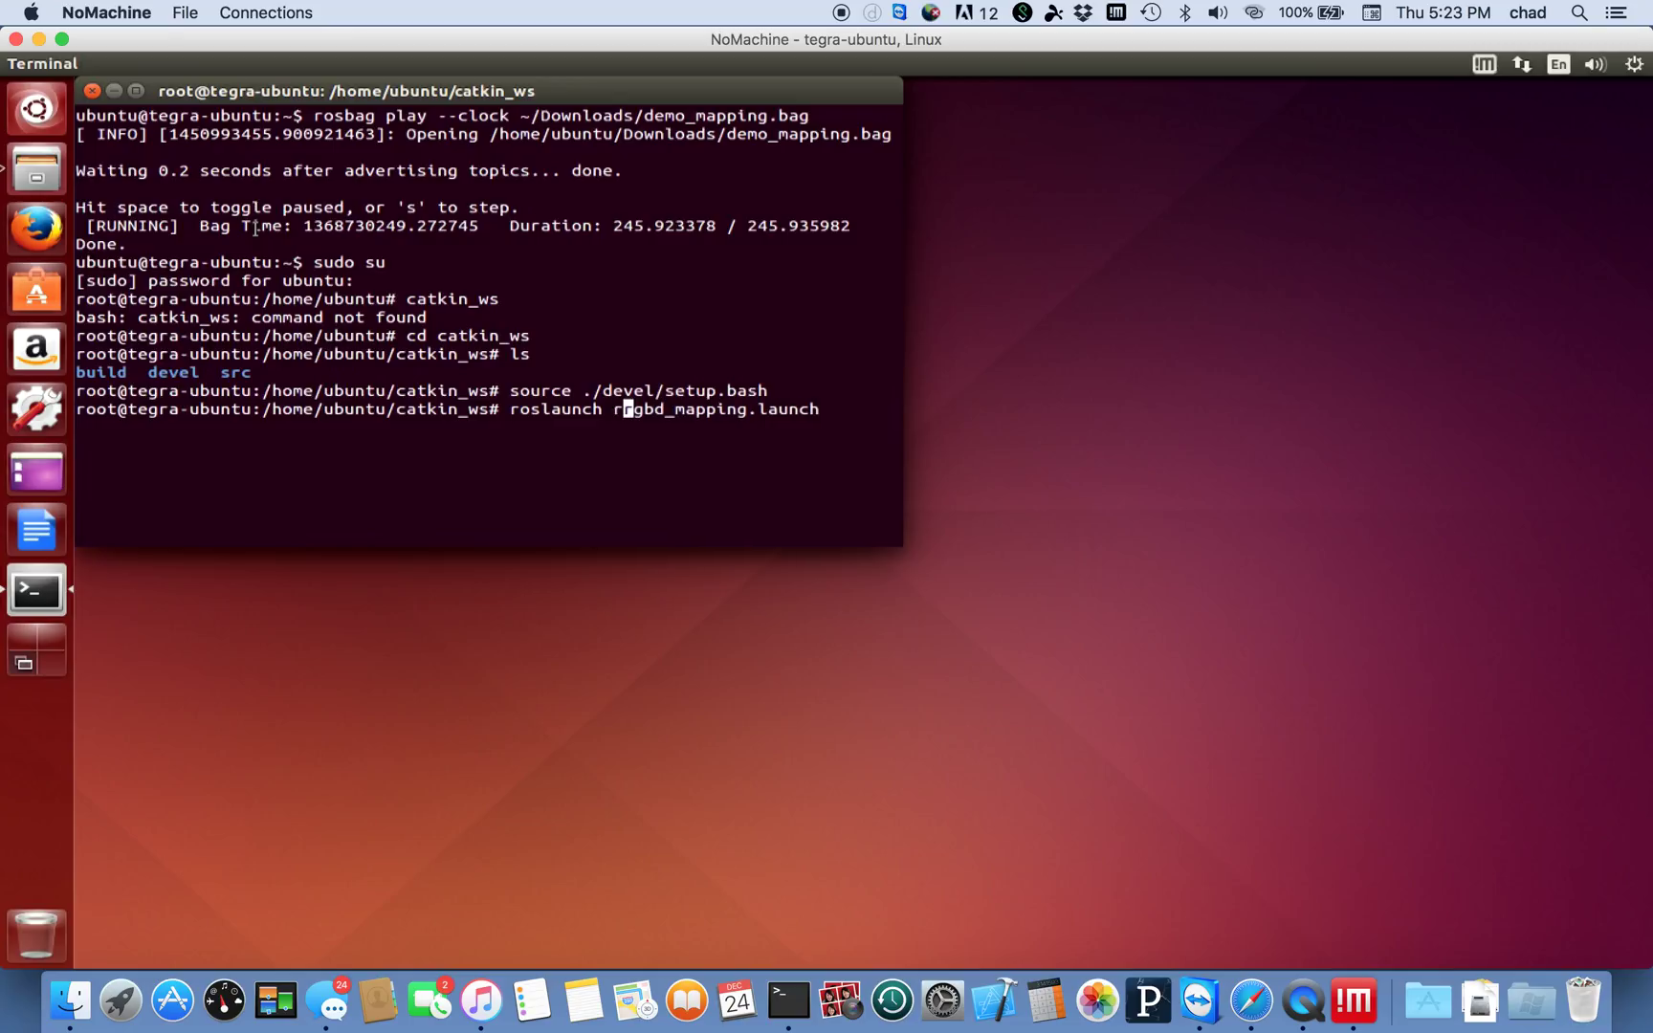
pyautogui.write('tabmap_ros')
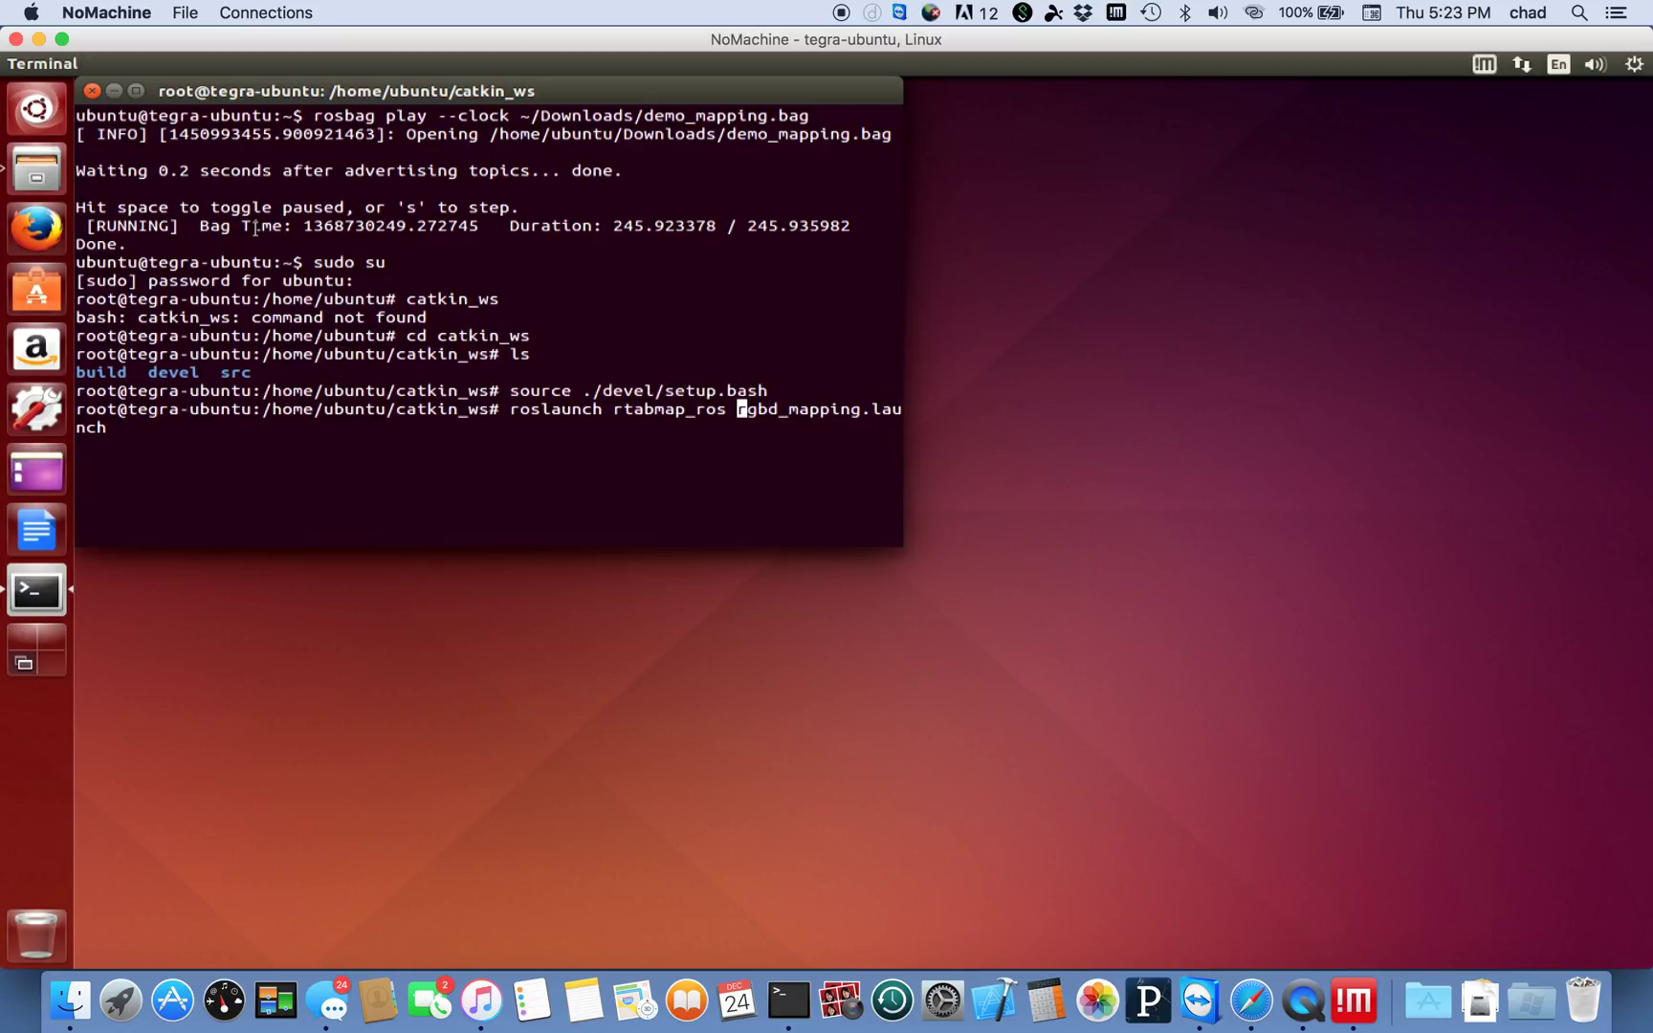
pyautogui.press('Return')
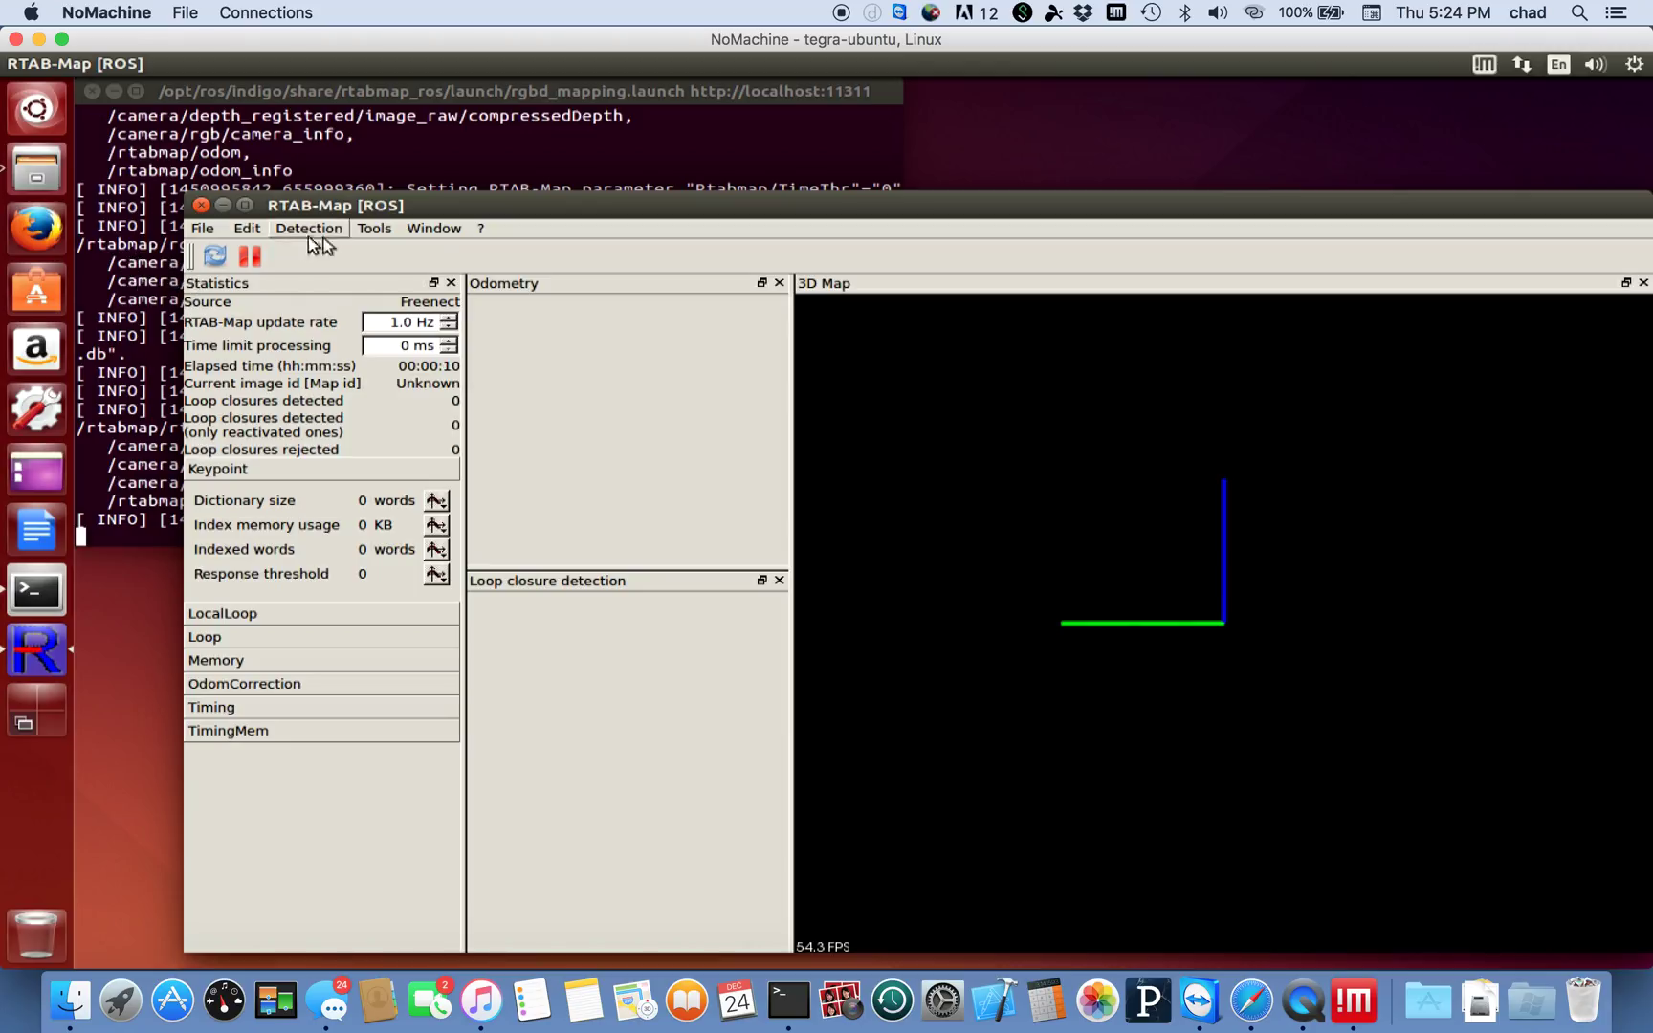
# Uncheck the Statistics view under Window > Show view, save the config, and close the viewer.
pyautogui.click(436, 230)
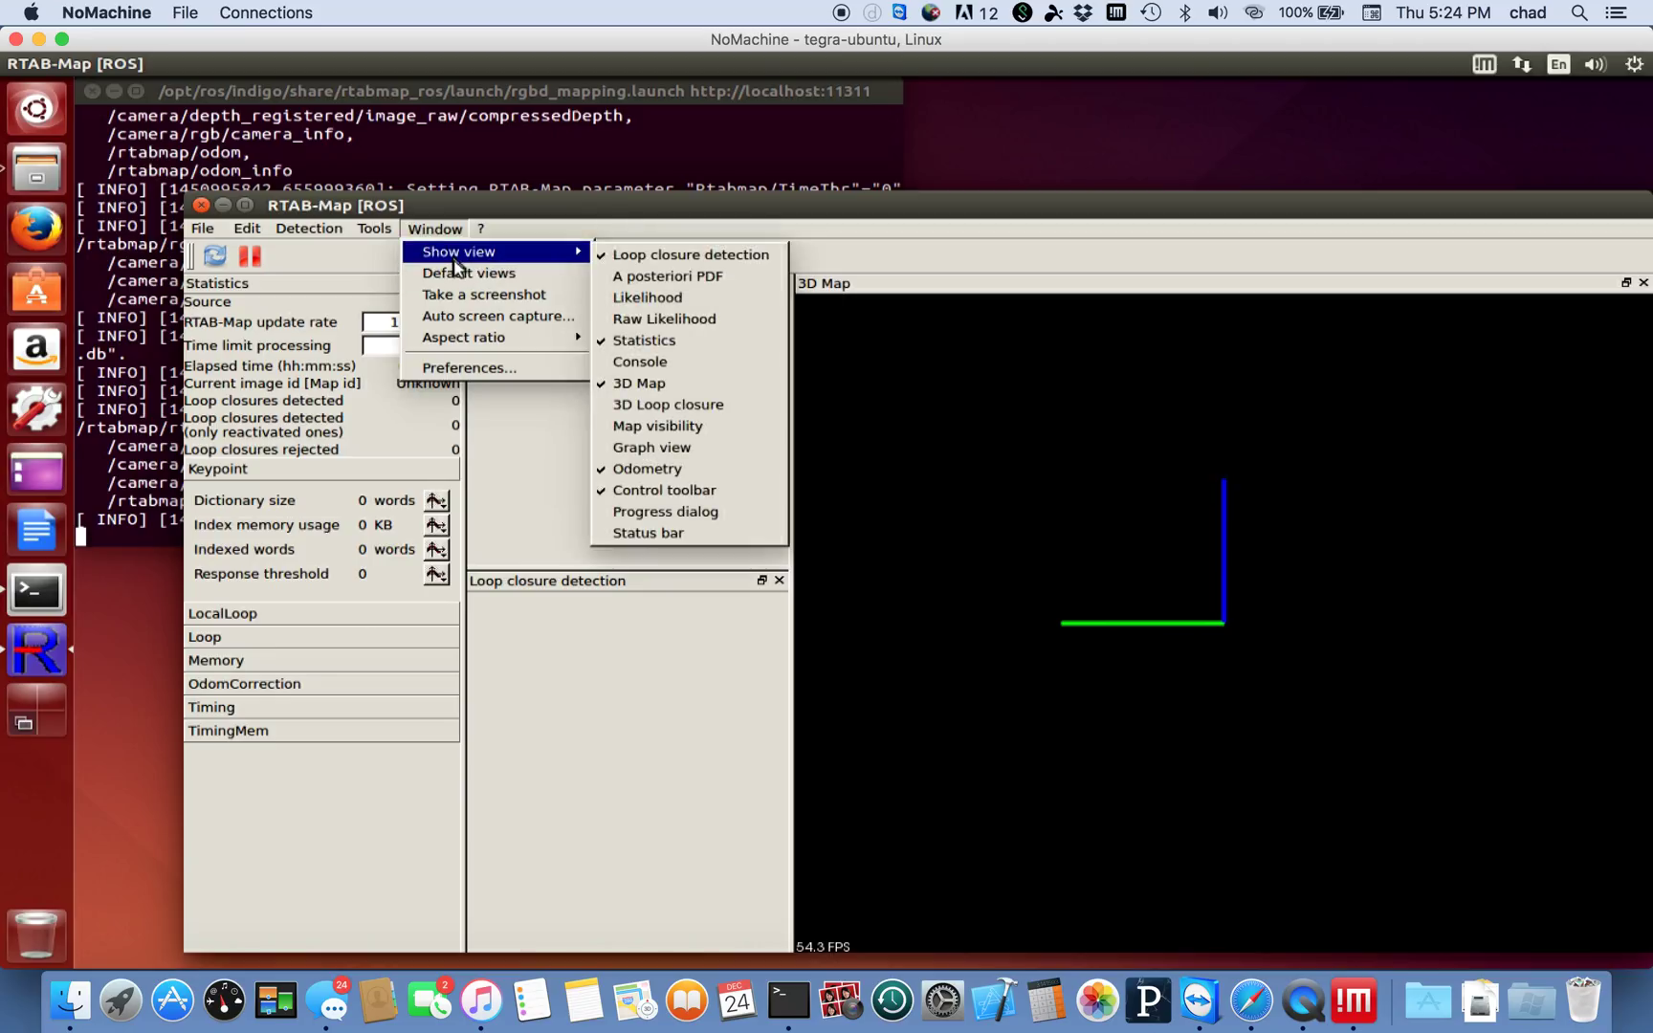
pyautogui.moveTo(494, 253)
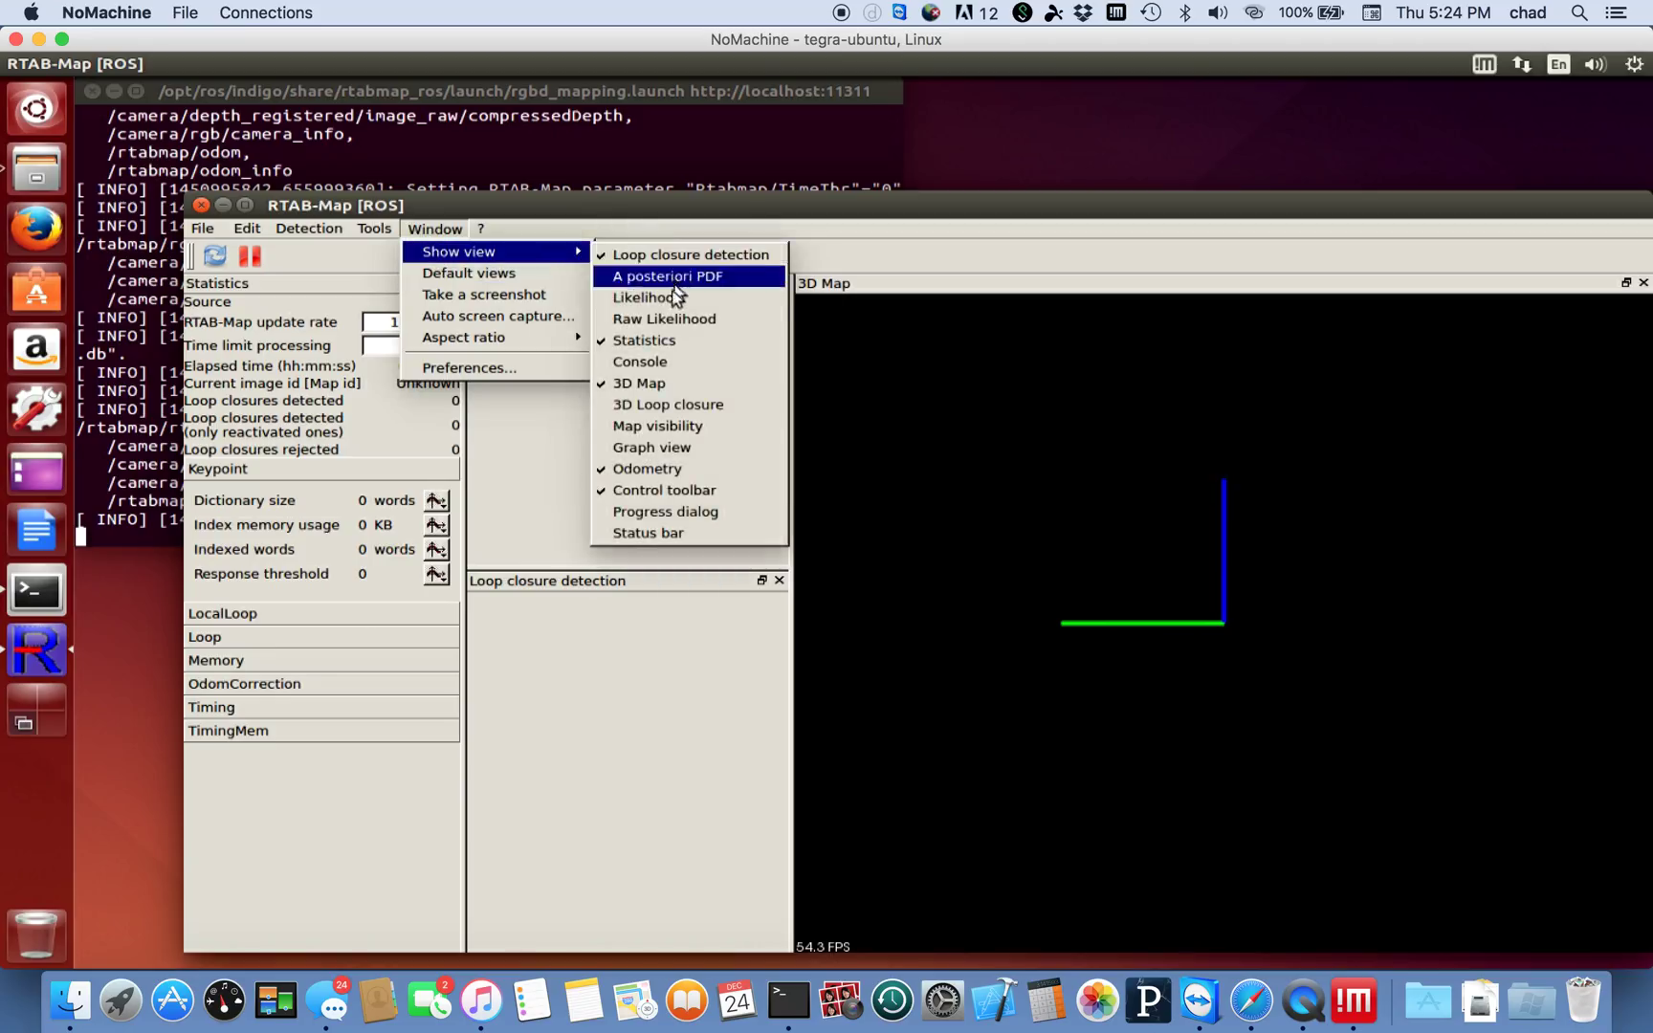
pyautogui.click(633, 344)
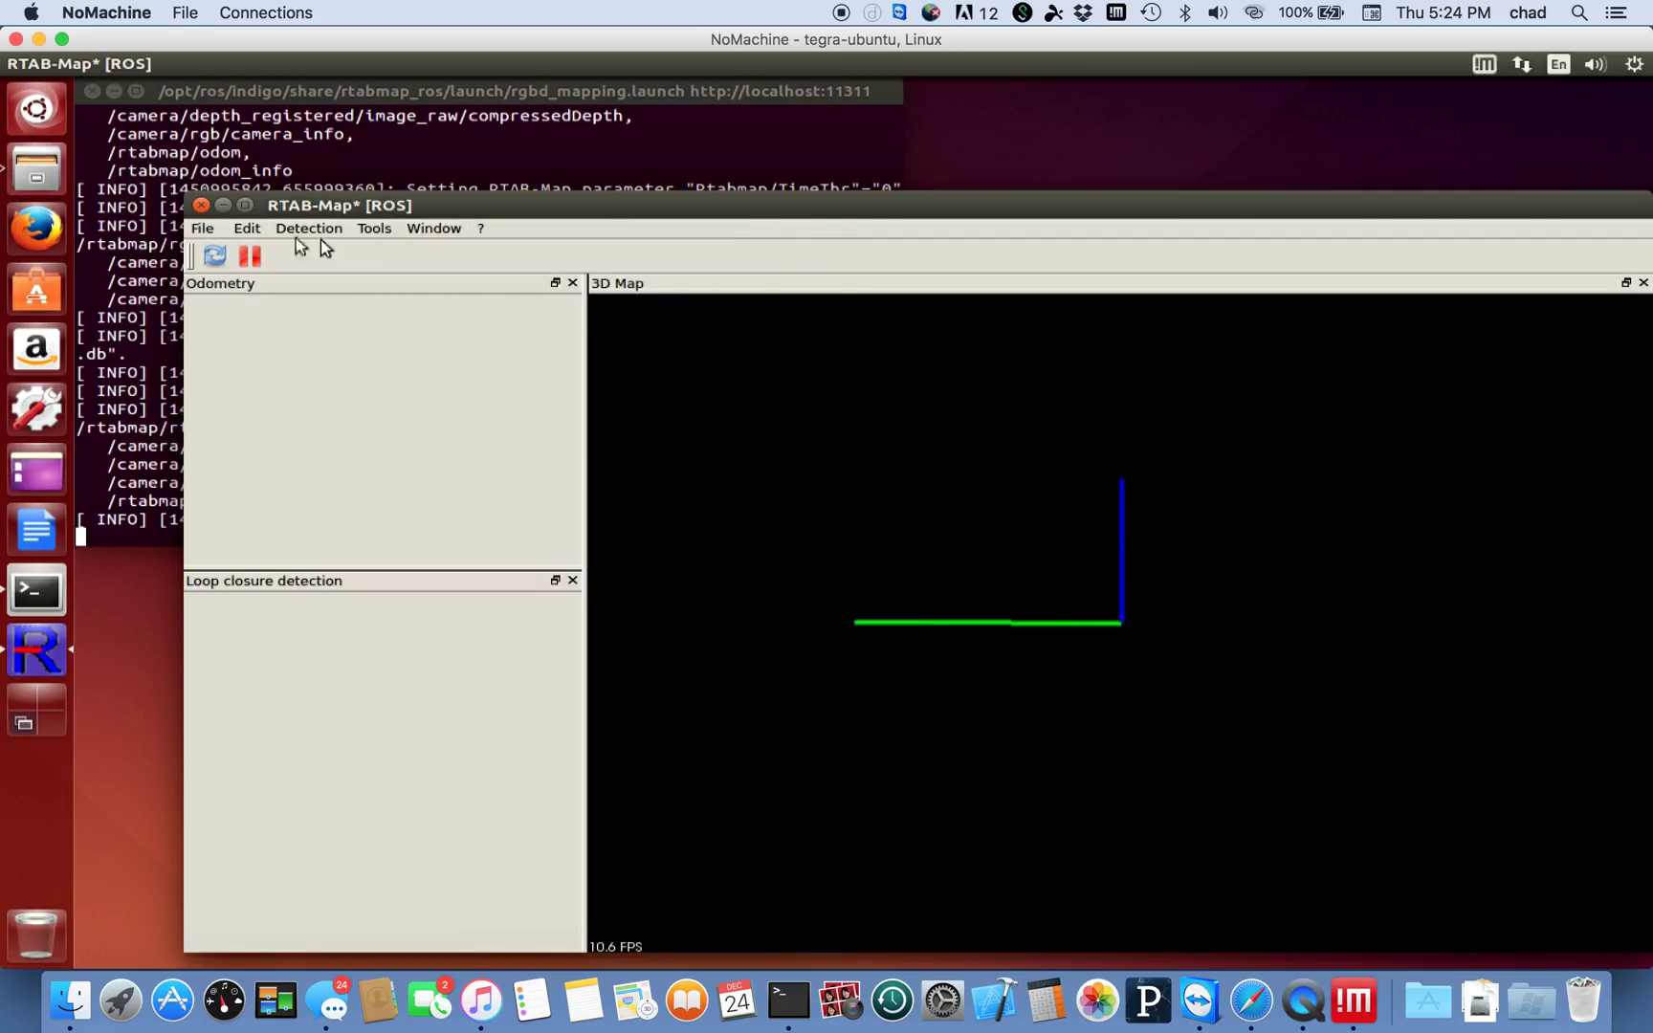
pyautogui.click(204, 229)
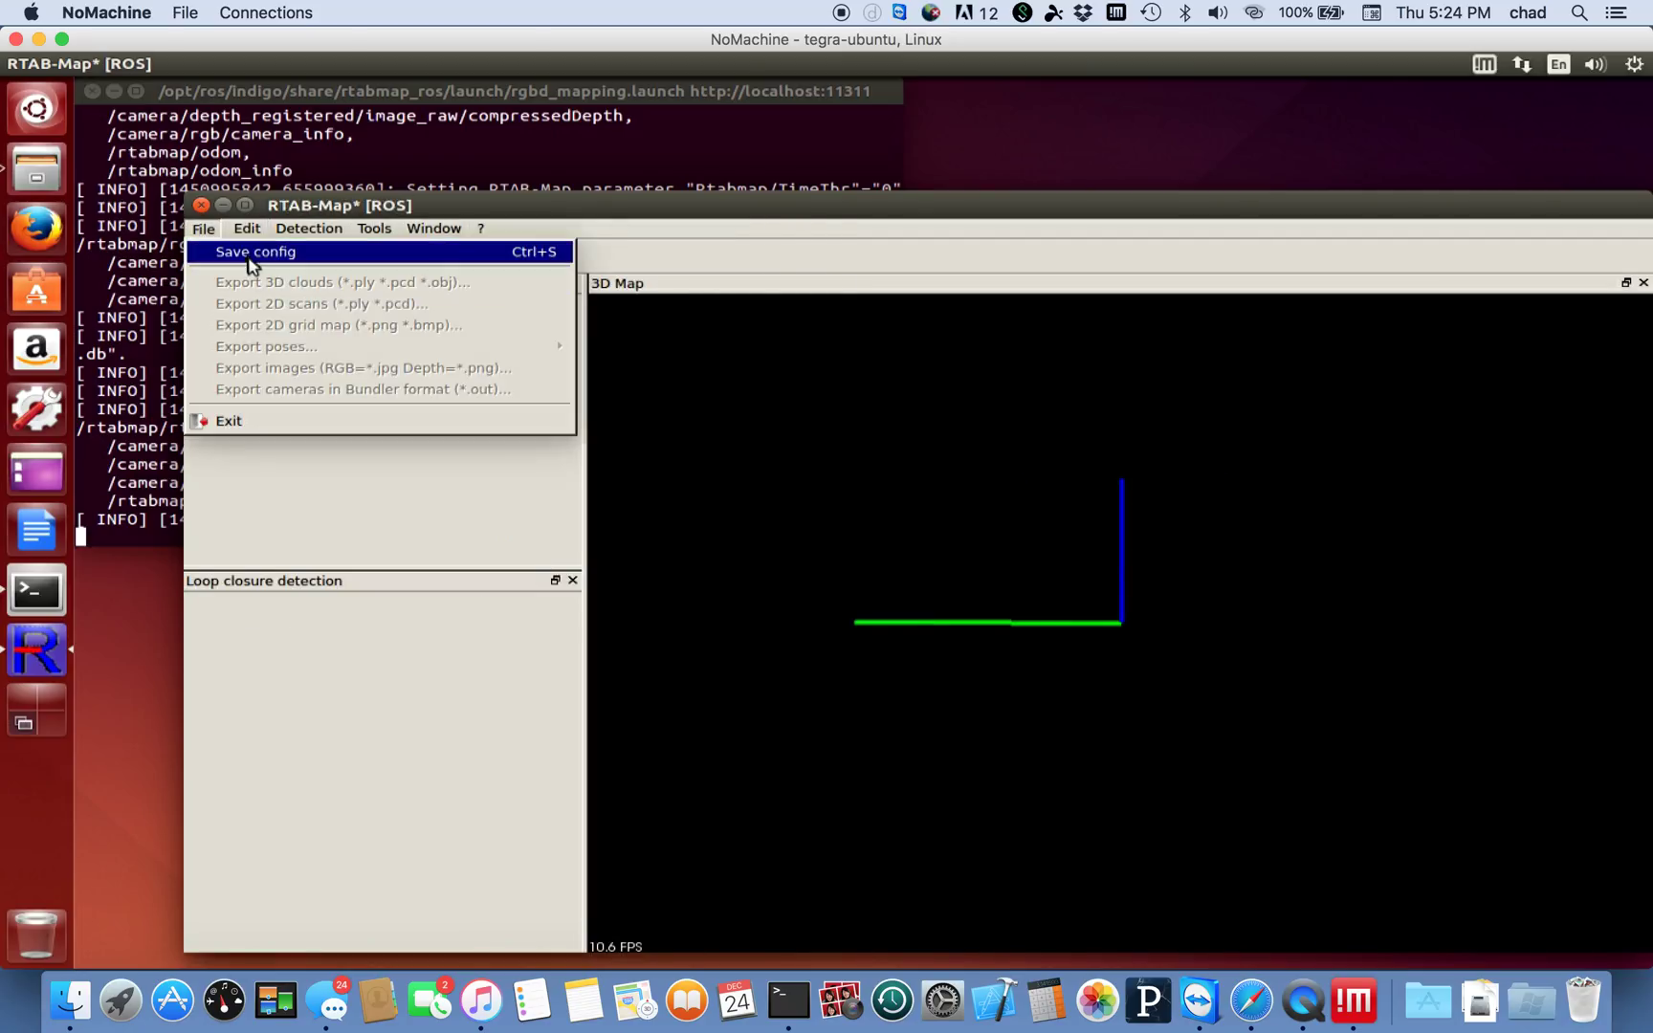
pyautogui.click(255, 253)
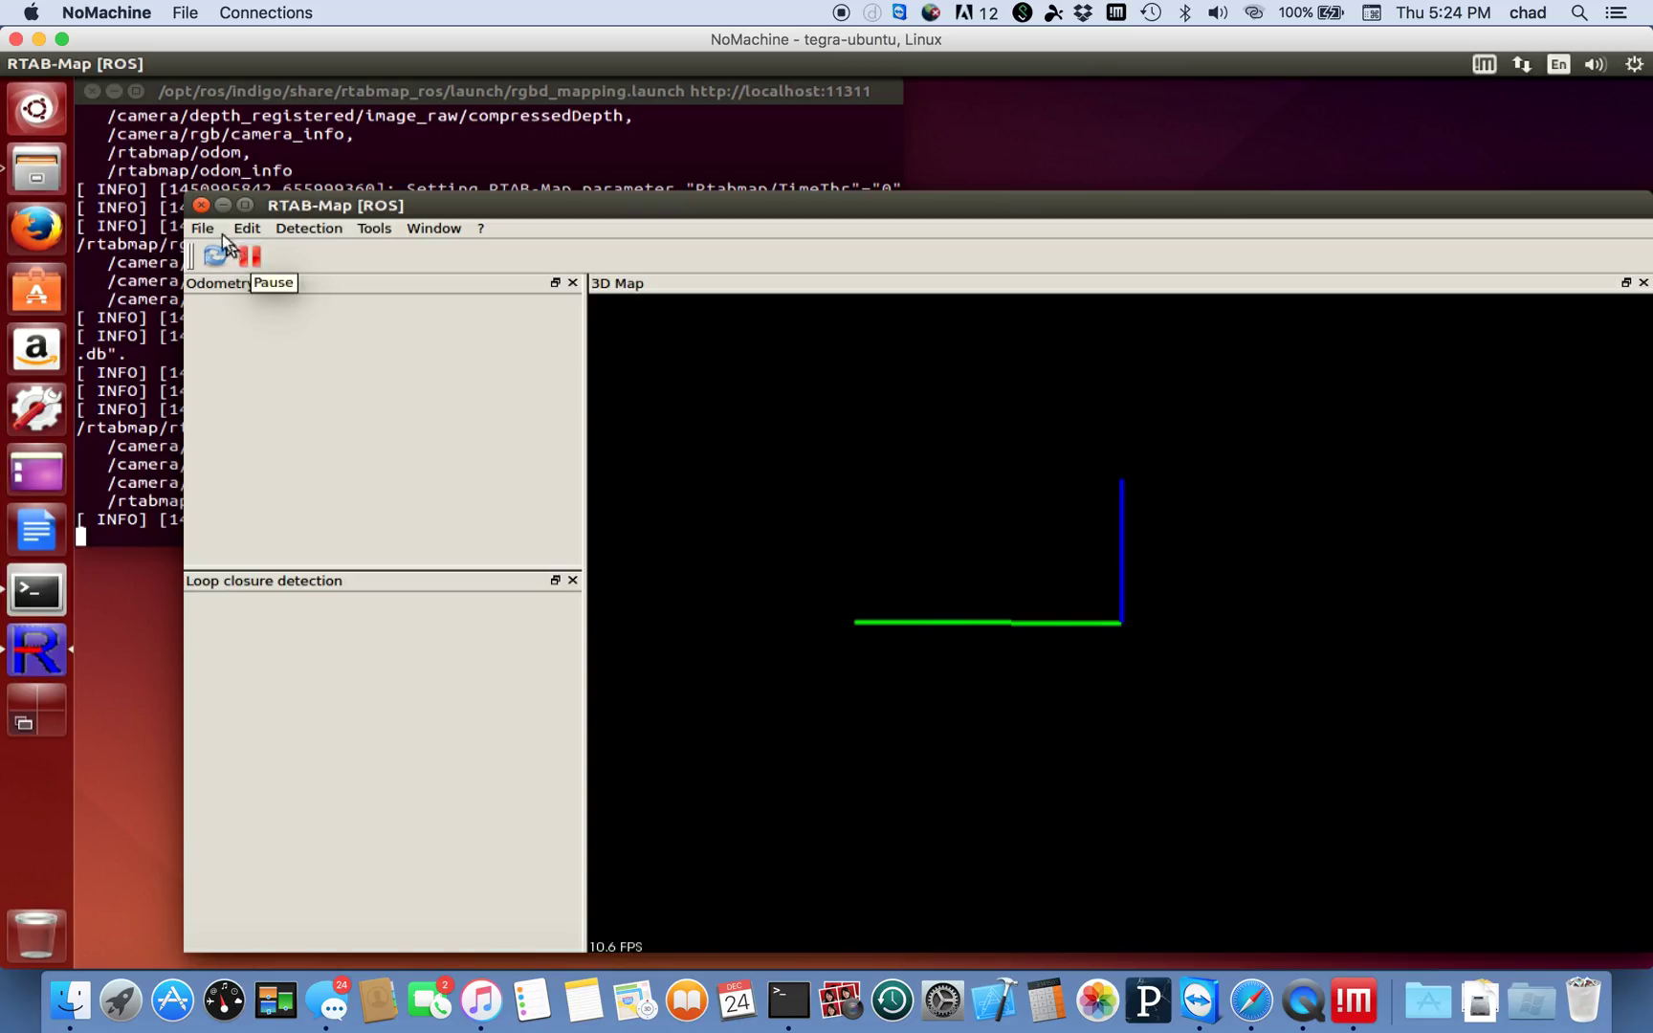
pyautogui.click(201, 206)
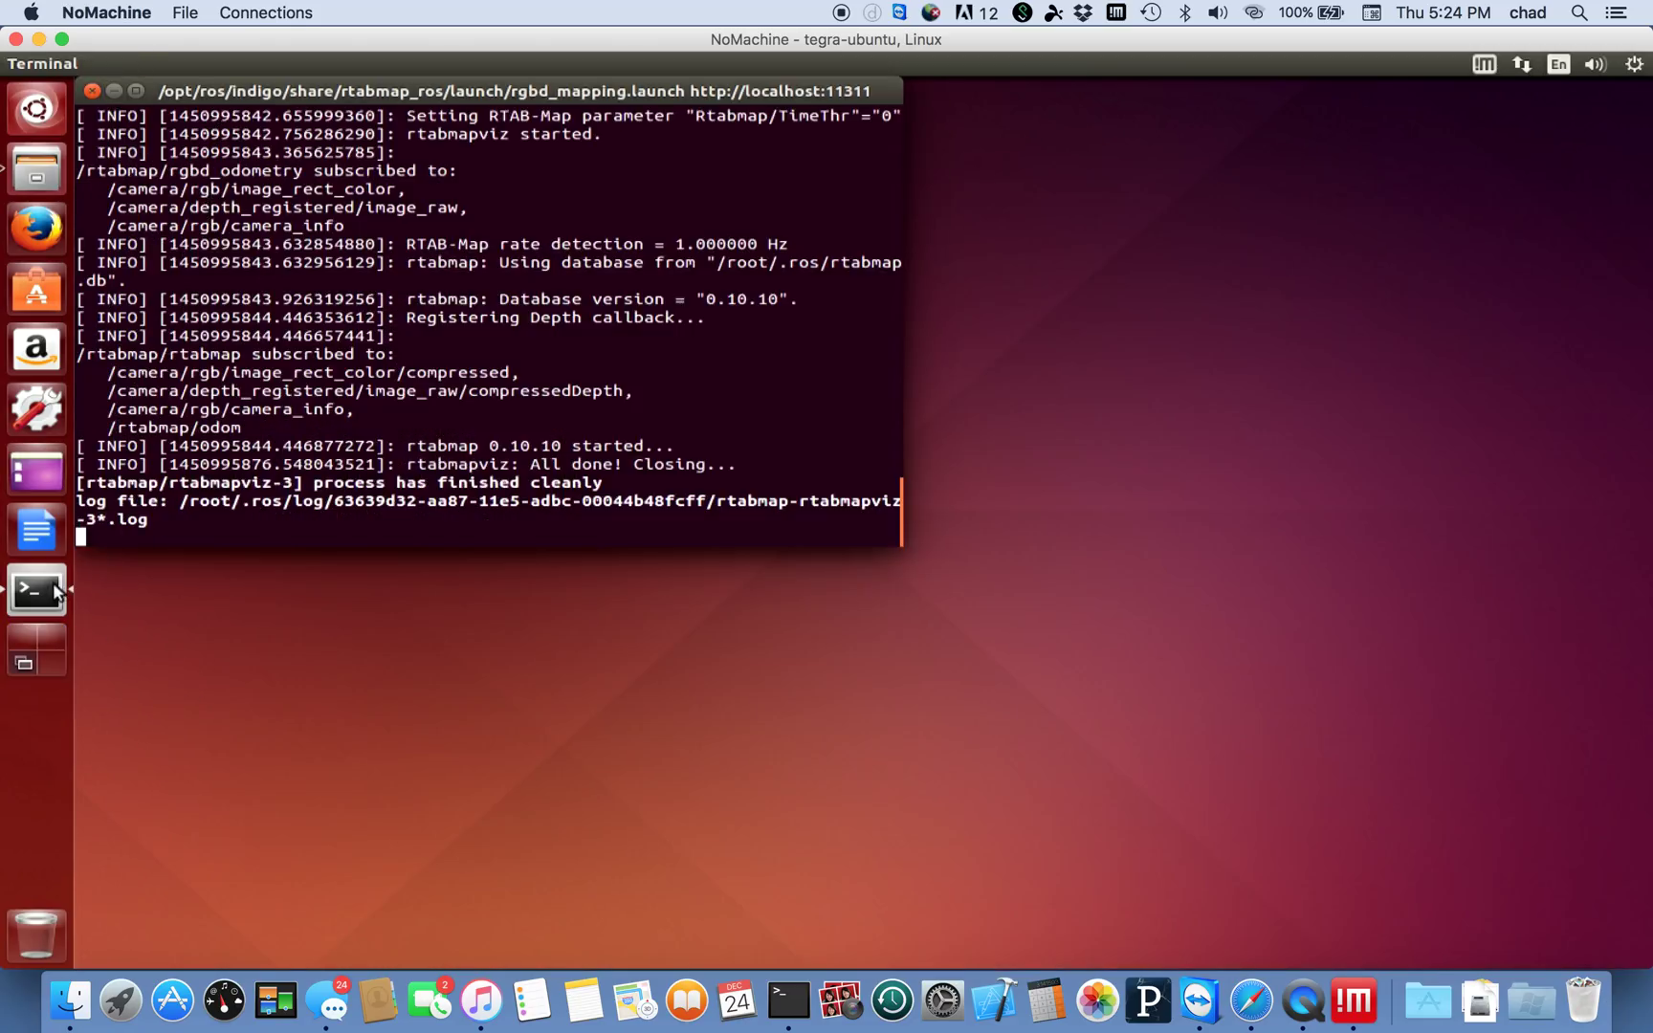
# Run roslaunch rtabmap_ros demo_robot_mapping.launch in a new ubuntu-user terminal.
pyautogui.rightClick(57, 592)
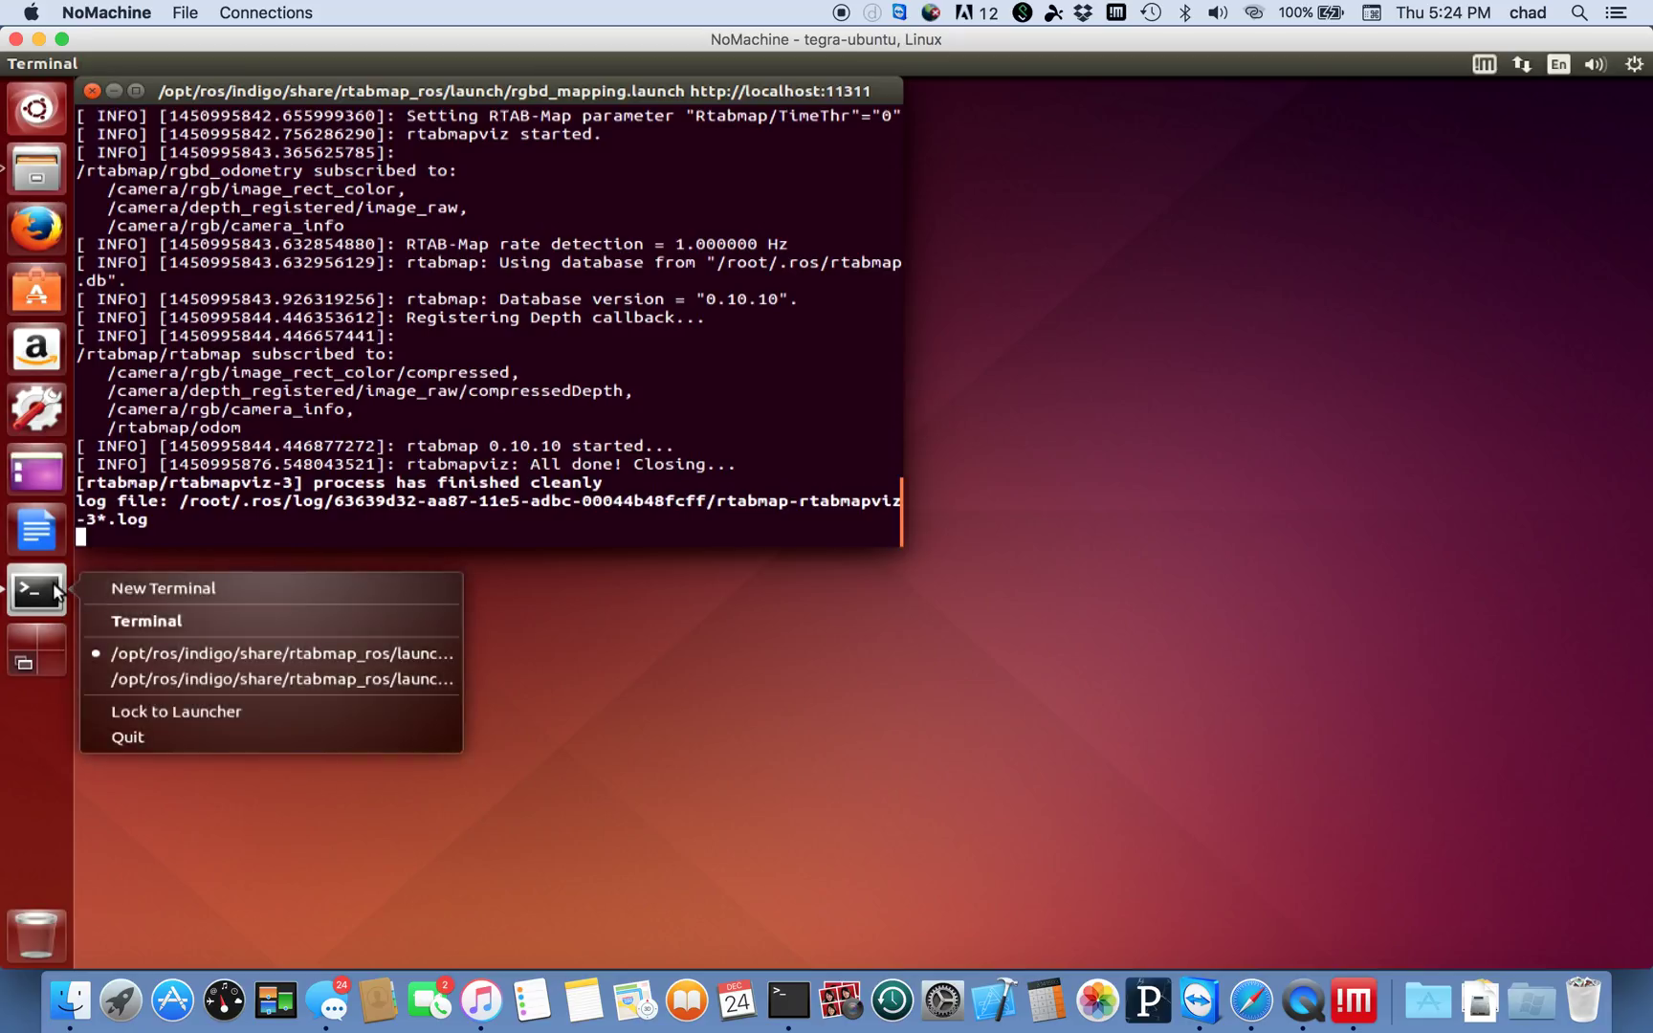
pyautogui.click(129, 584)
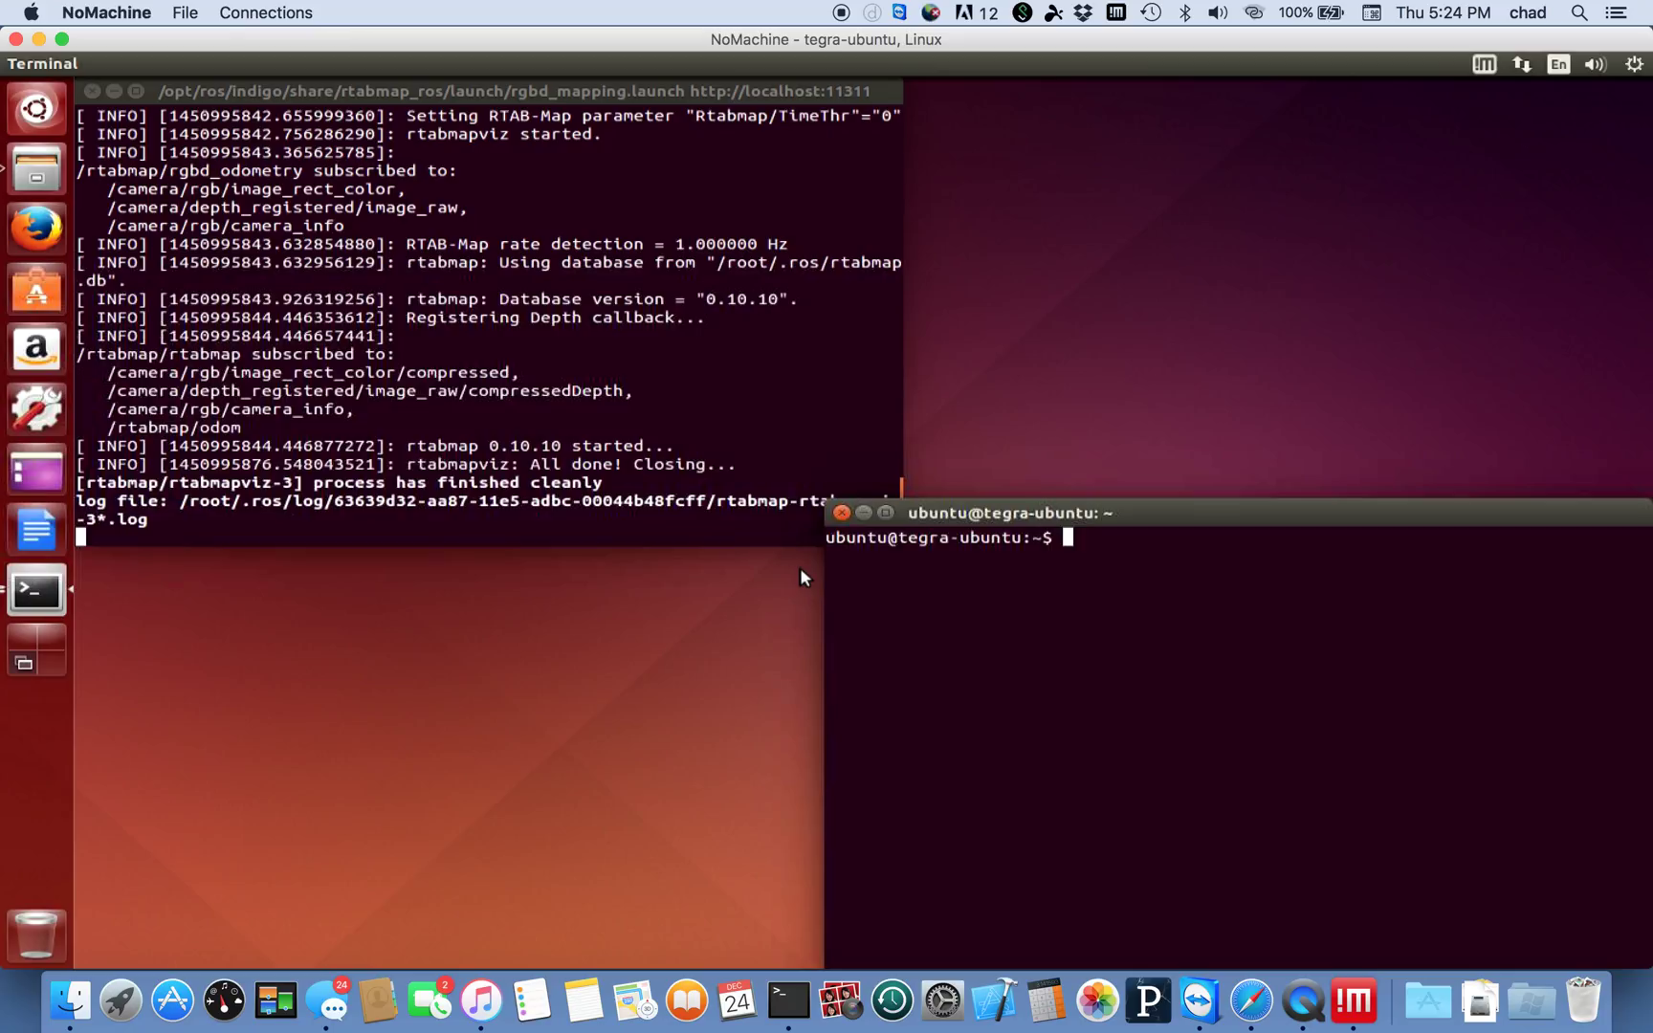
pyautogui.press('Up')
pyautogui.press('Up')
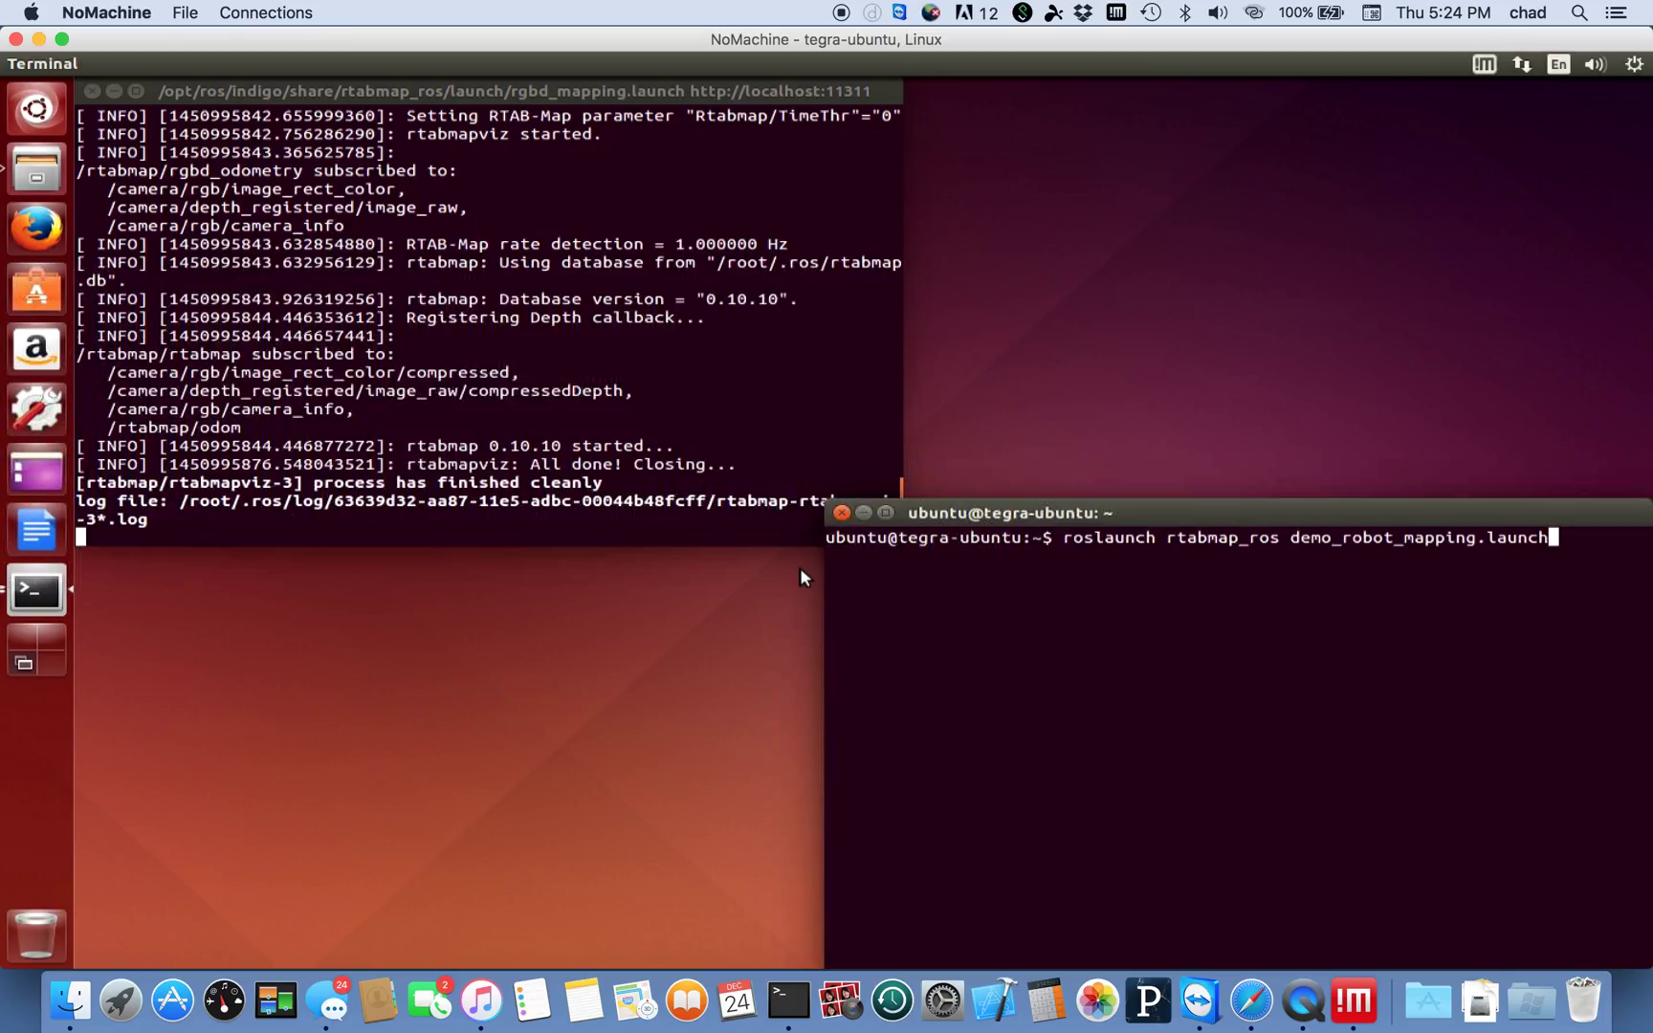
pyautogui.press('Return')
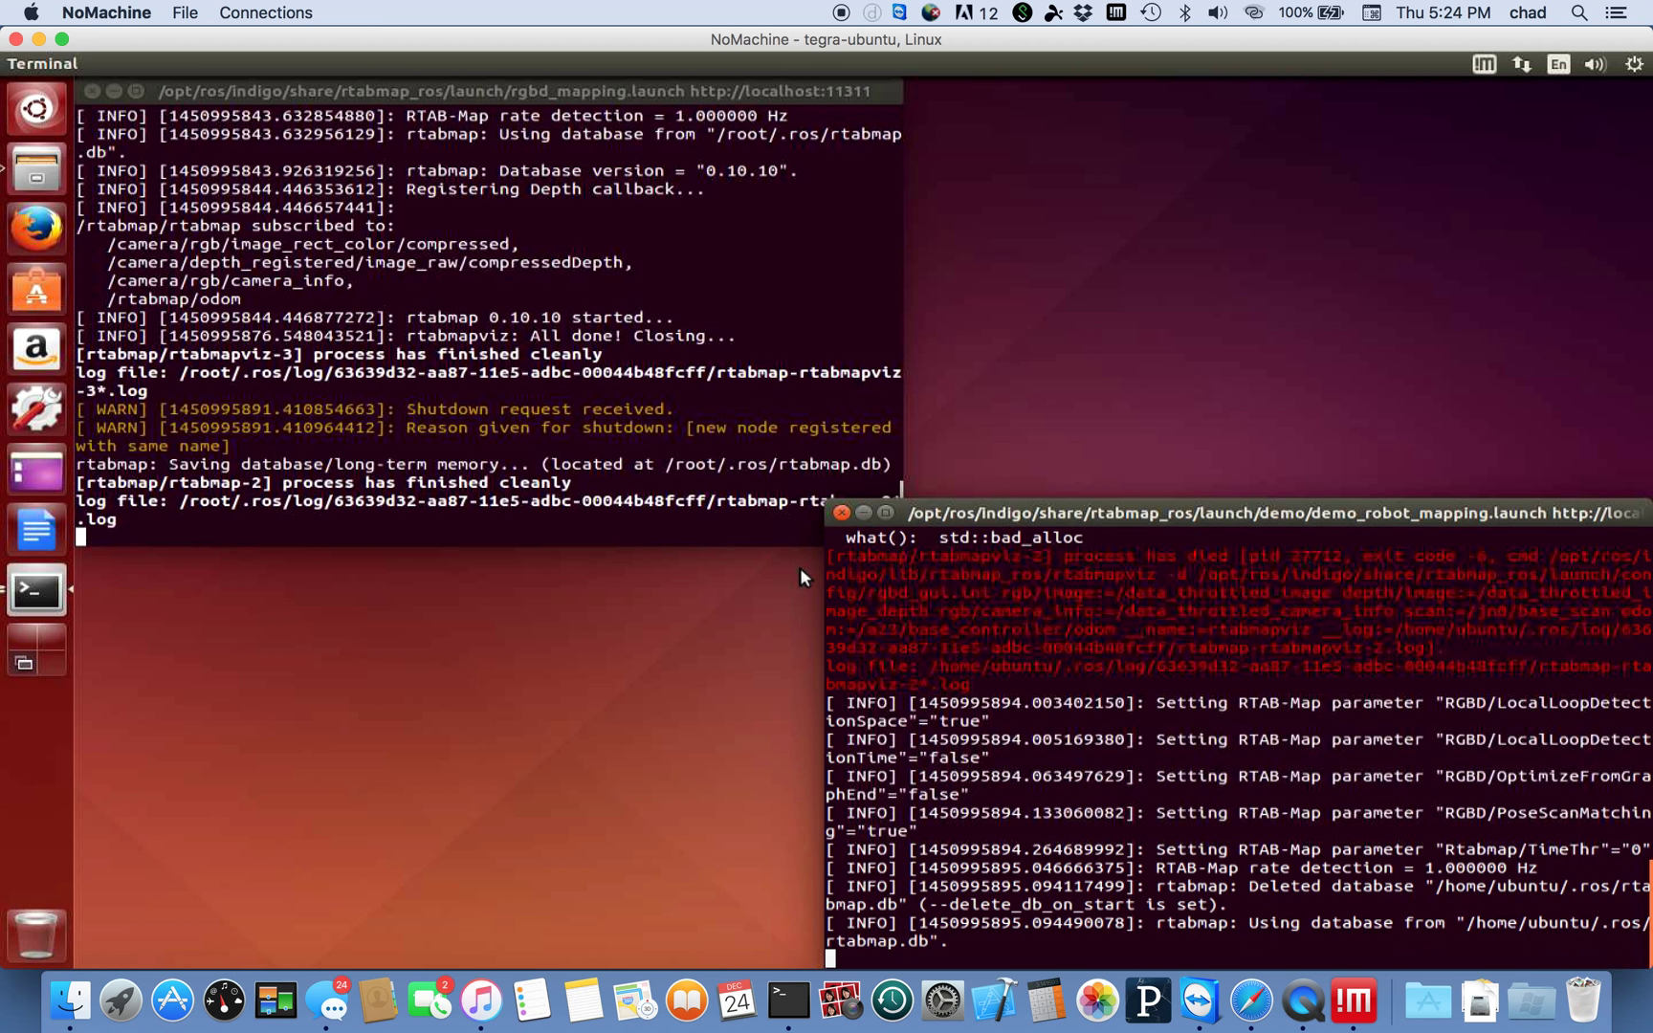
# Stop the root mapping launch with Ctrl+C, then stop the running demo launch too.
pyautogui.click(640, 471)
pyautogui.hotkey('ctrl', 'c')
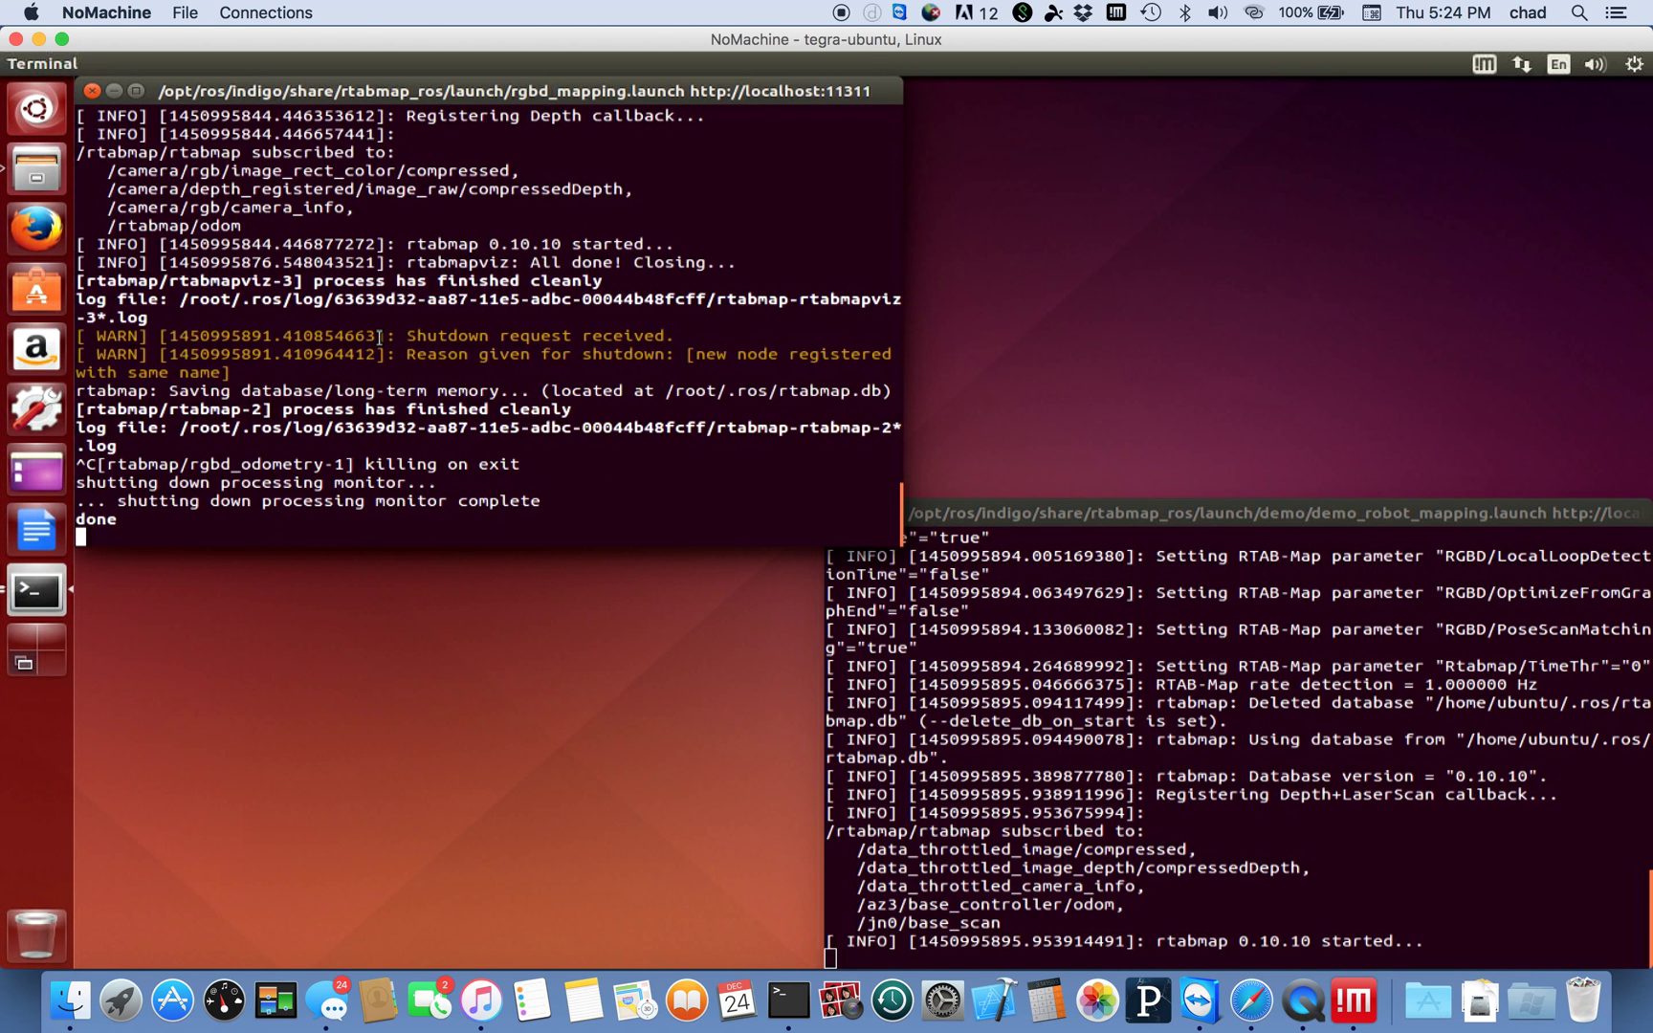
pyautogui.hotkey('ctrl', 'c')
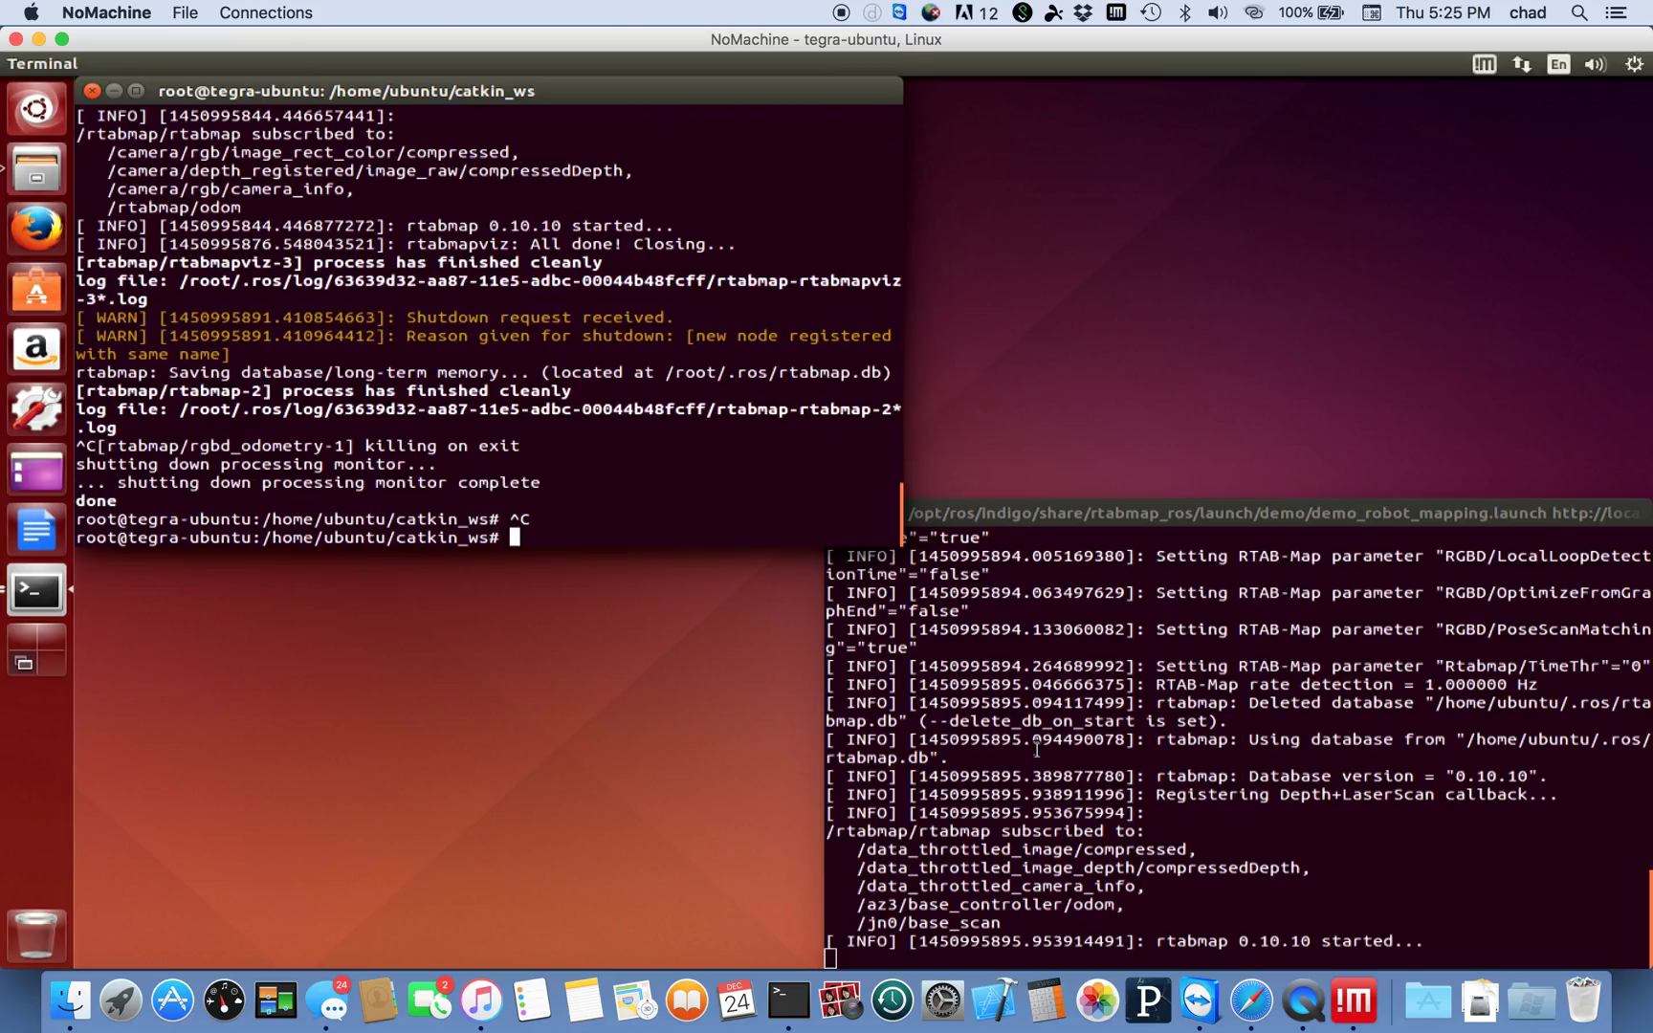
pyautogui.click(1038, 746)
pyautogui.hotkey('ctrl', 'c')
pyautogui.hotkey('ctrl', 'c')
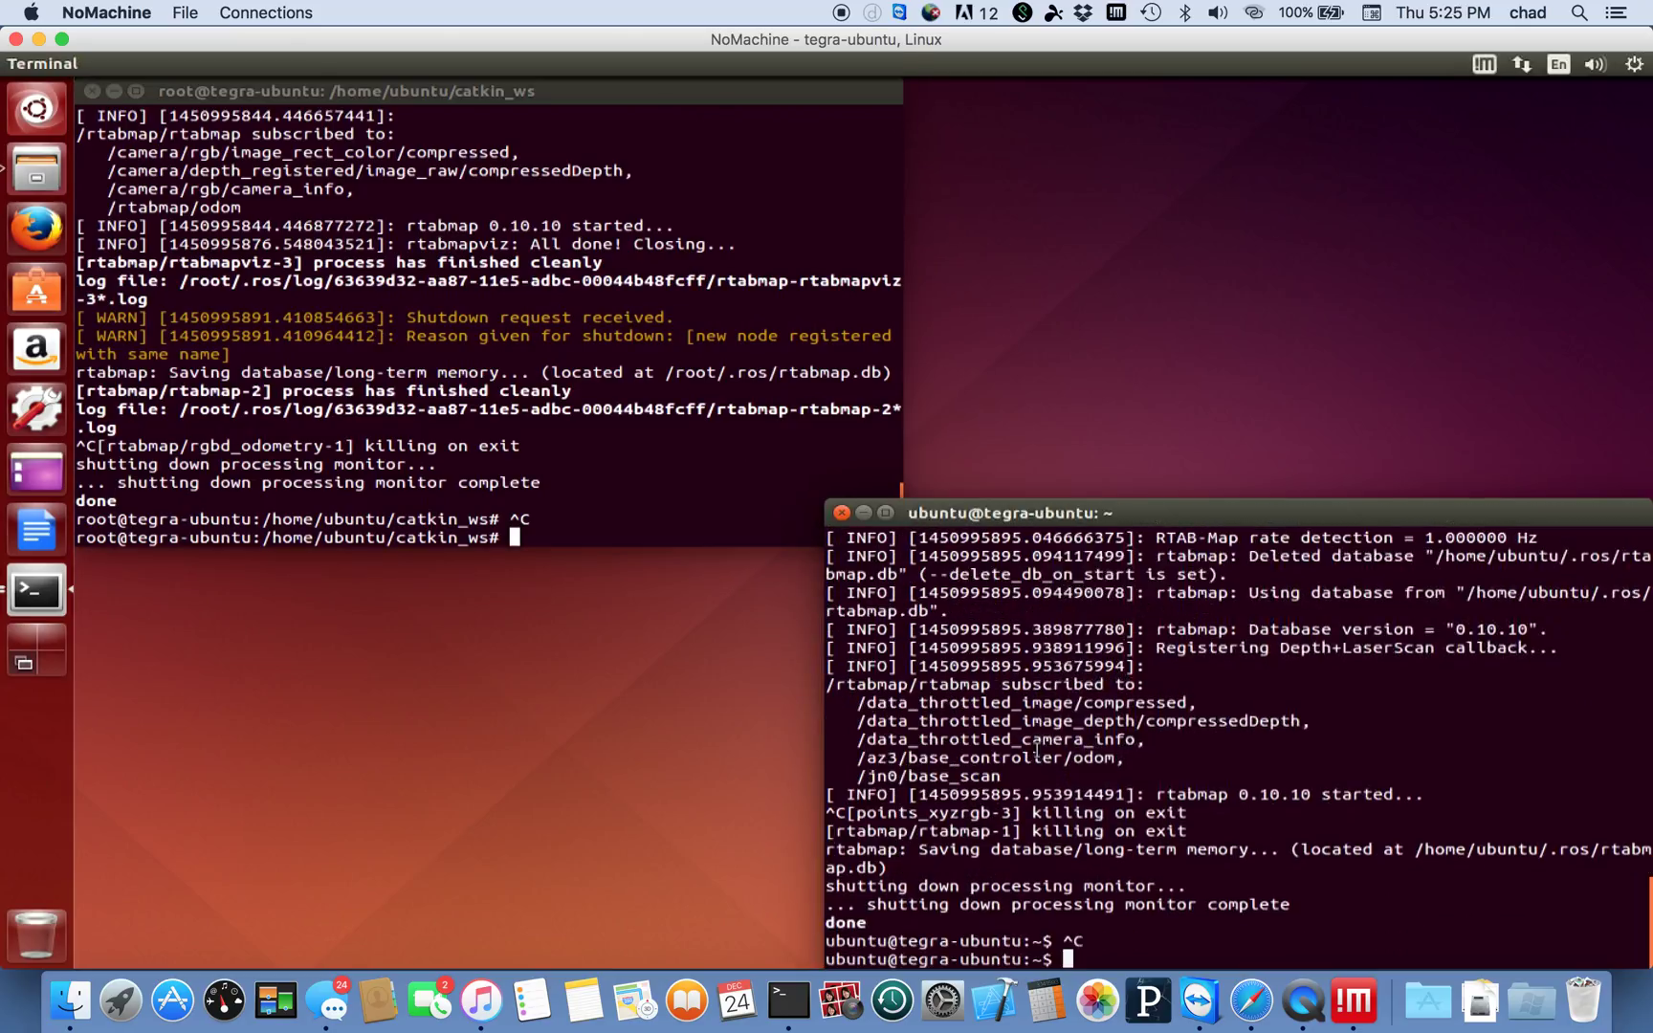
# Relaunch demo_robot_mapping as the ubuntu user, stopping and rerunning it once more.
pyautogui.press('Up')
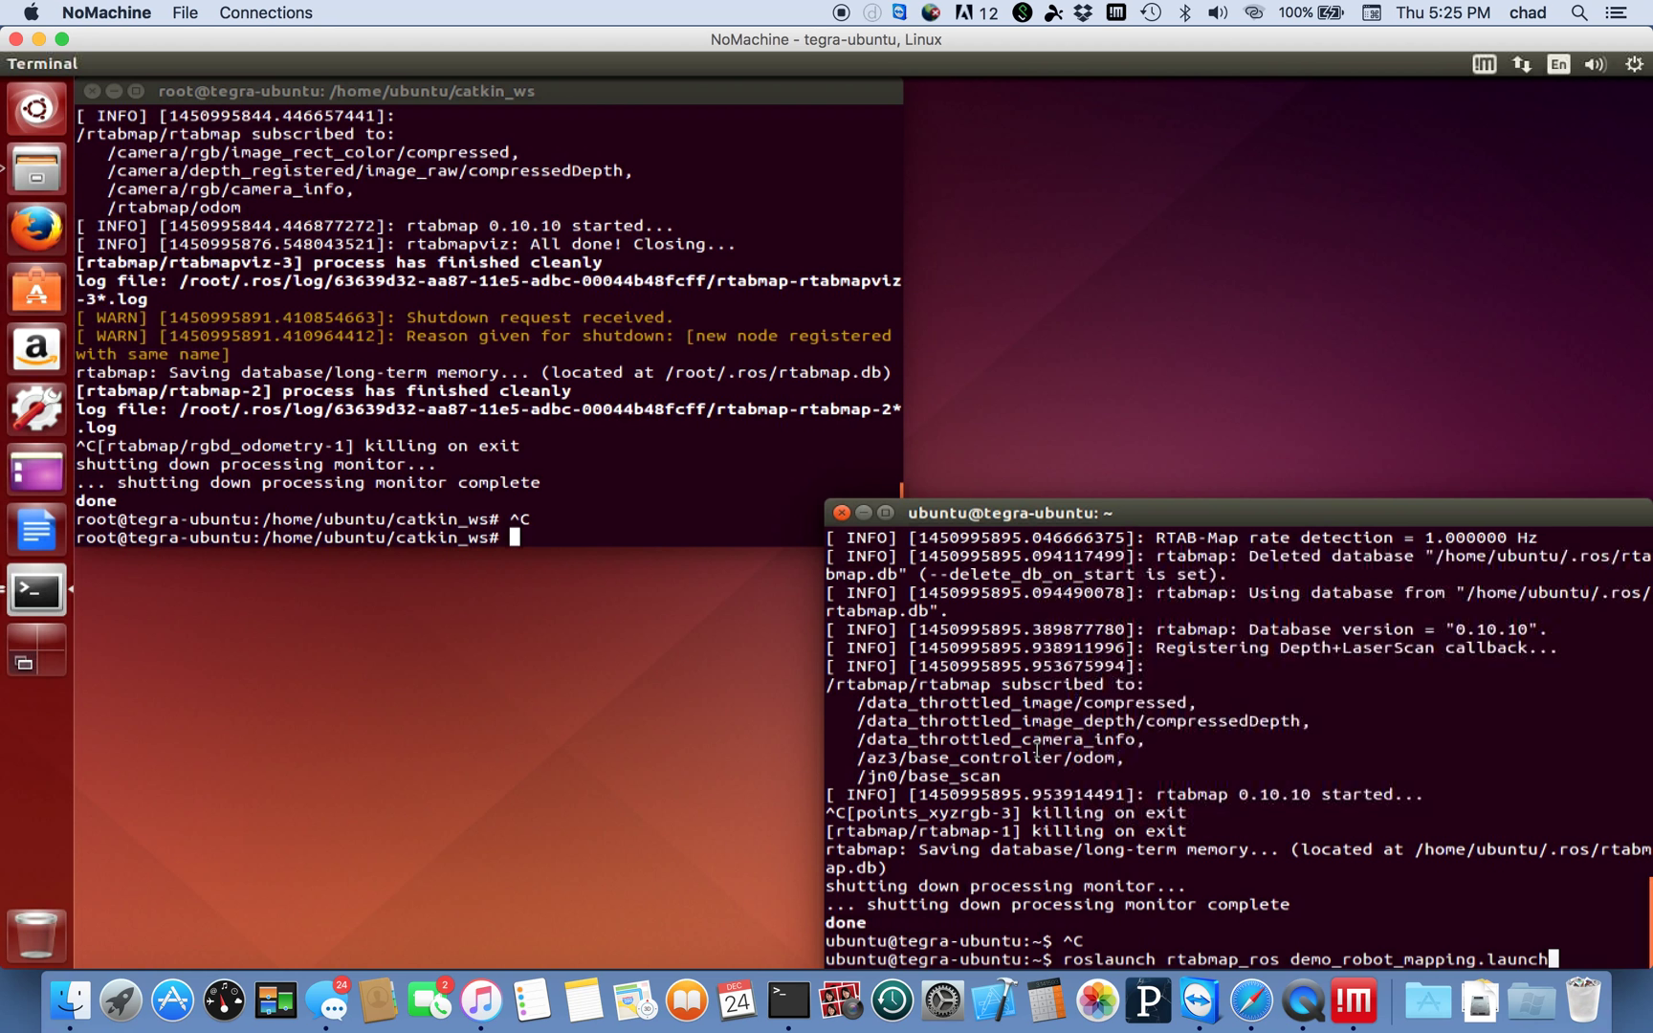
pyautogui.press('Return')
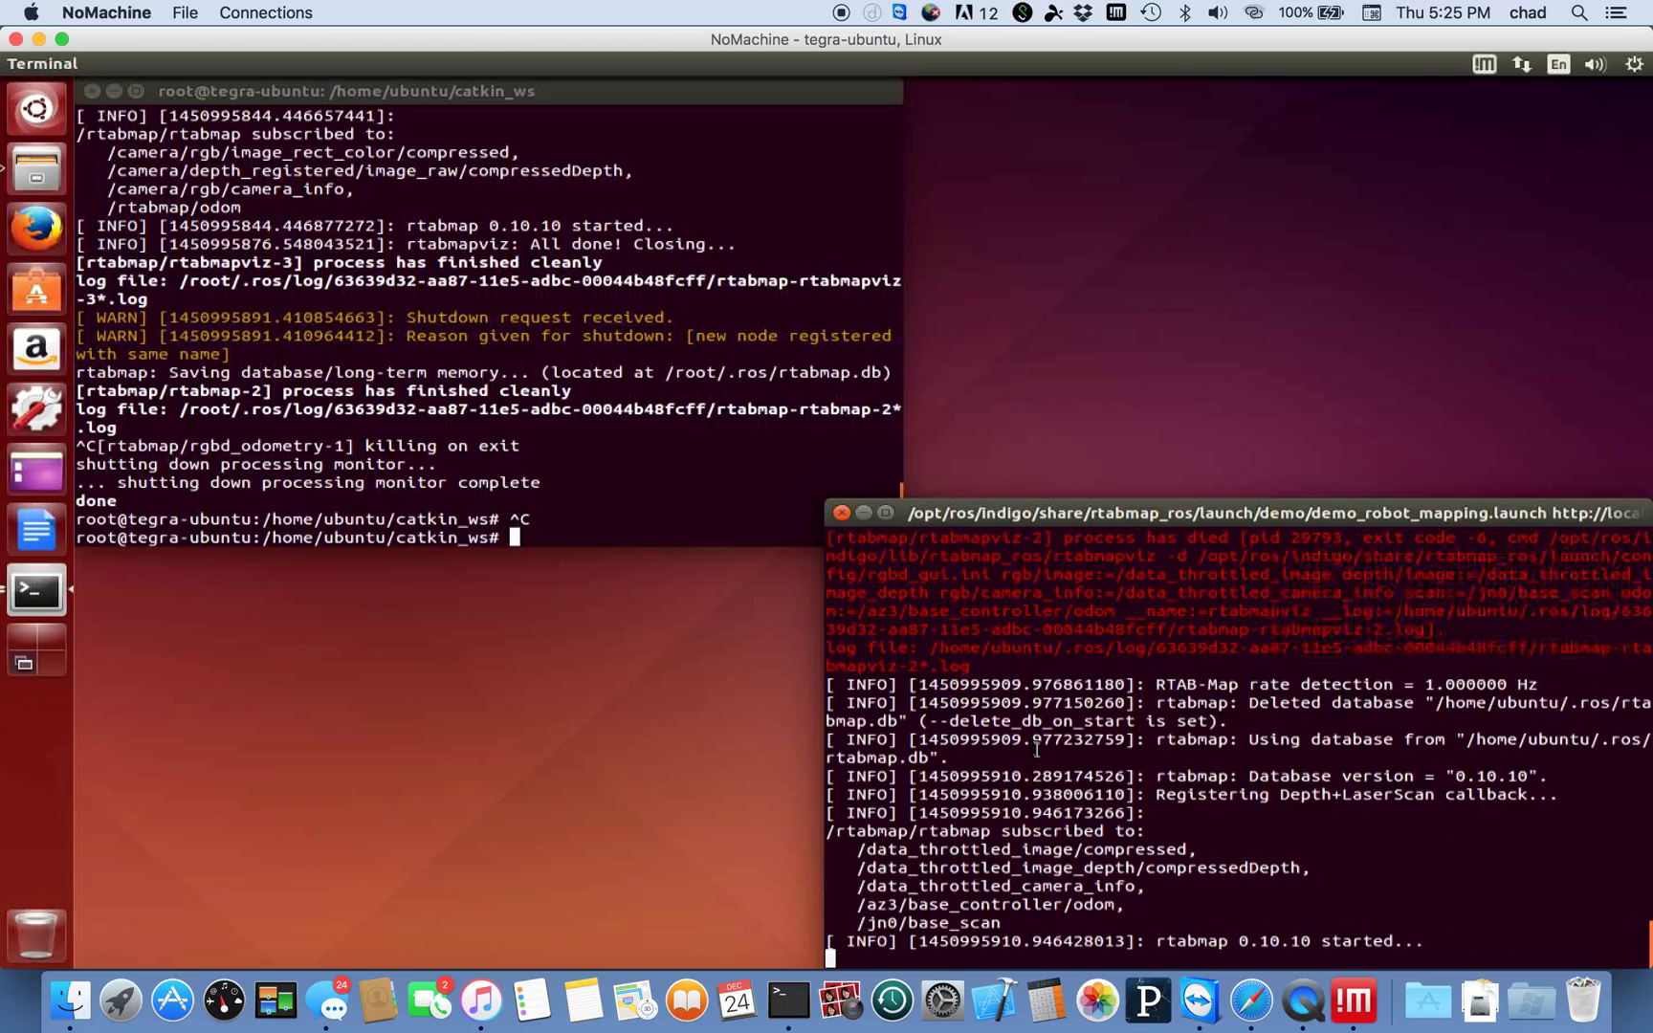
pyautogui.hotkey('ctrl', 'c')
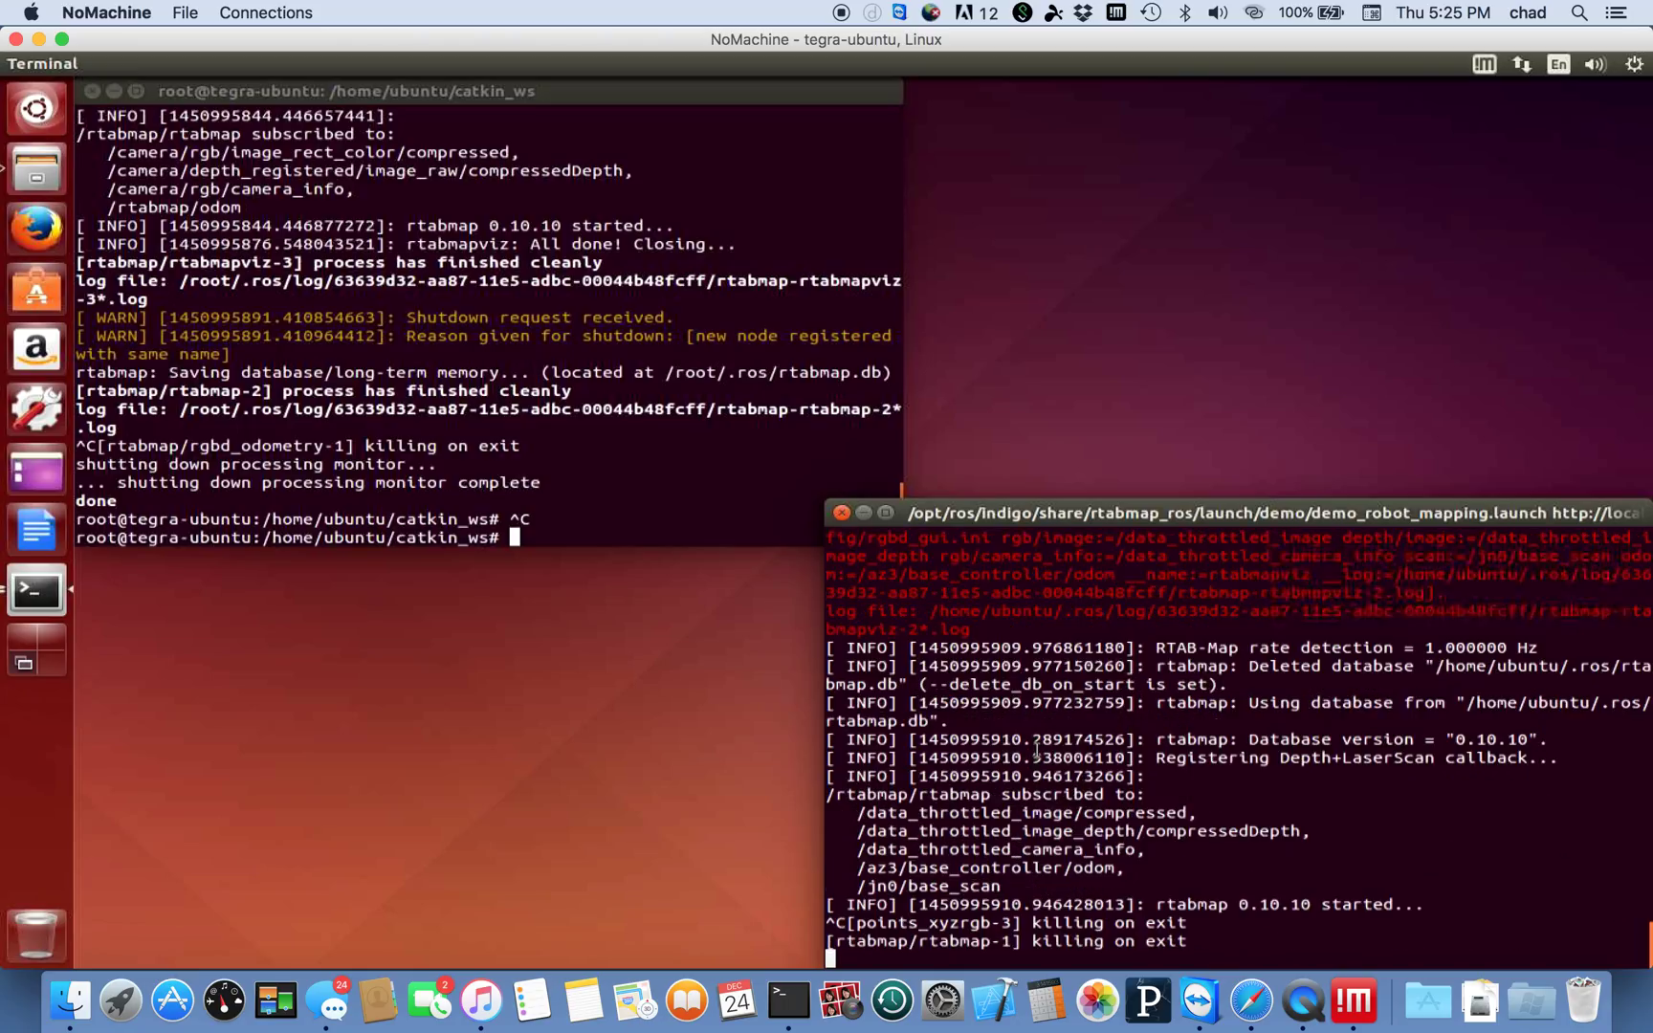
pyautogui.press('Up')
pyautogui.press('Return')
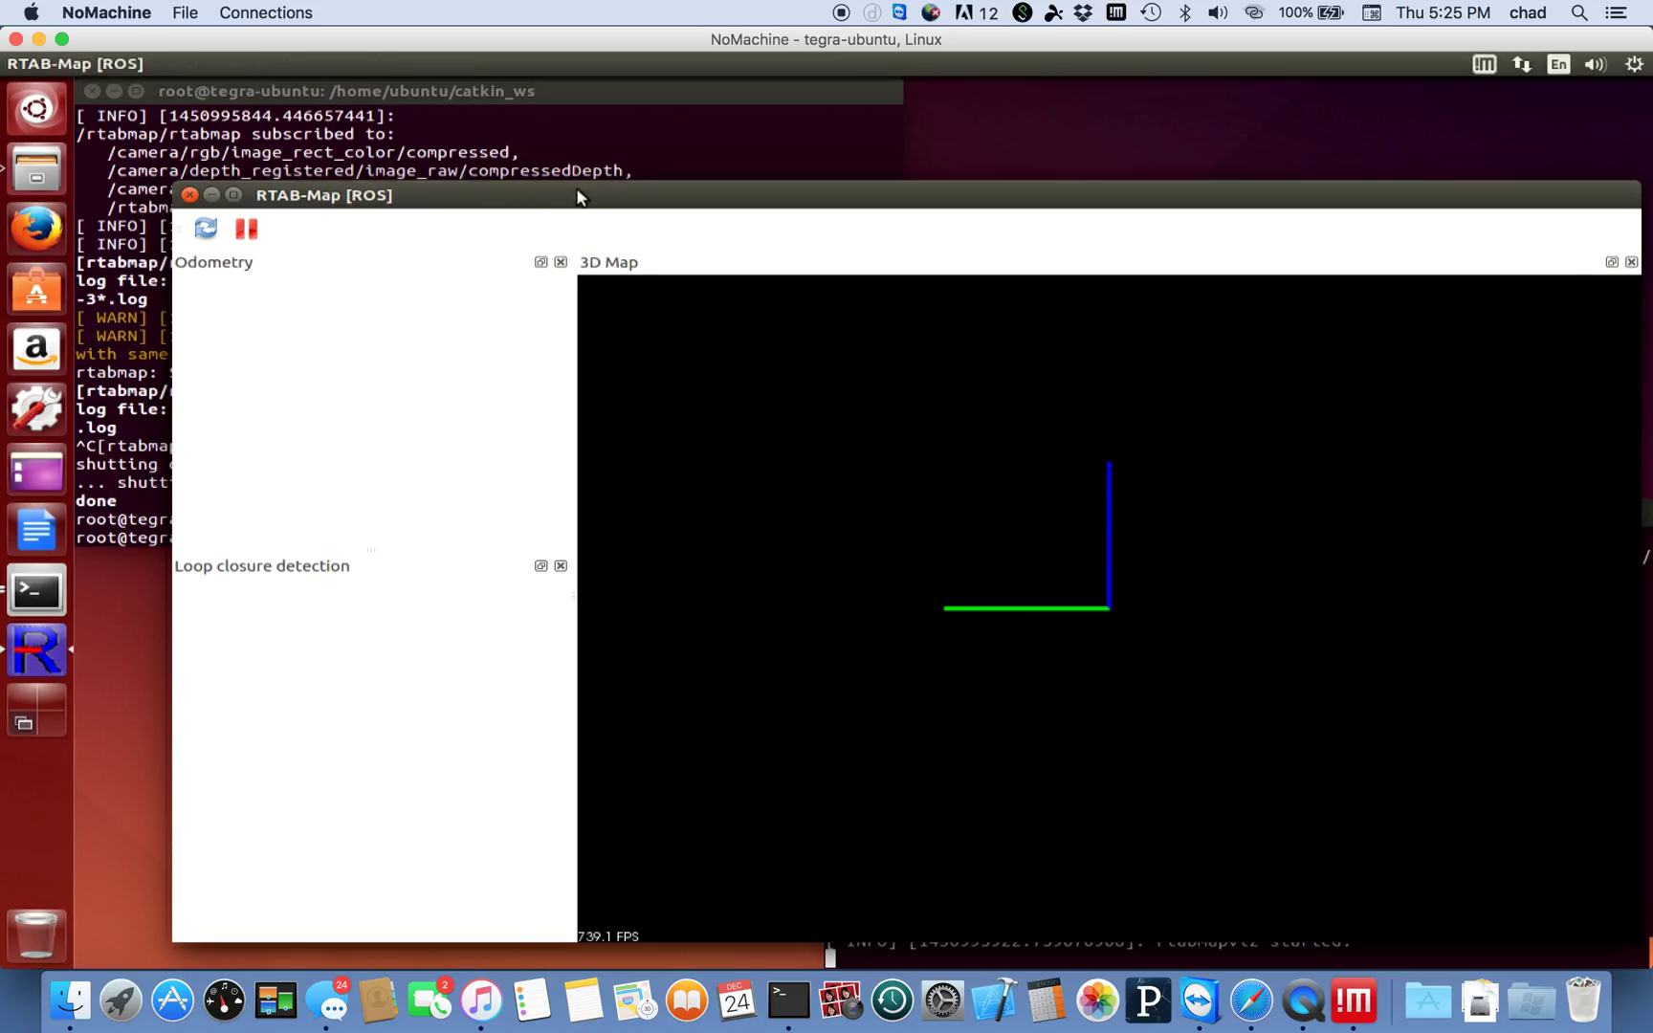
# Nudge the RTAB-Map window up, then close it choosing Close without Saving.
pyautogui.moveTo(583, 197); pyautogui.dragTo(561, 178)
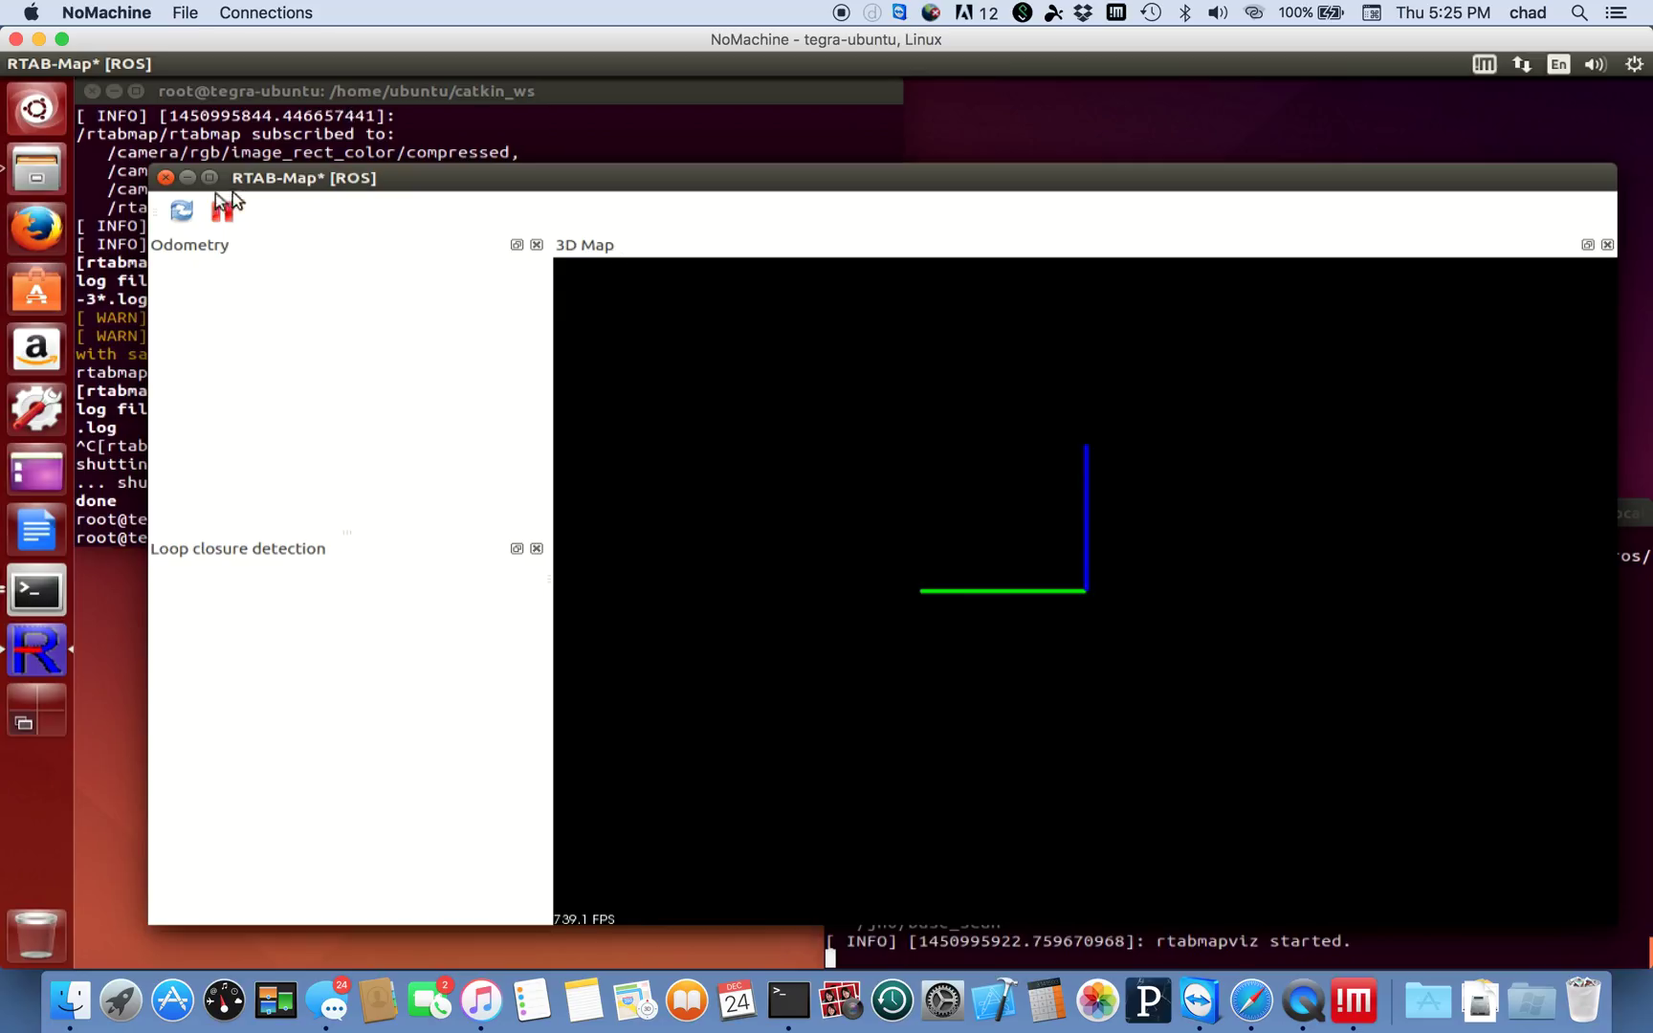
pyautogui.click(166, 177)
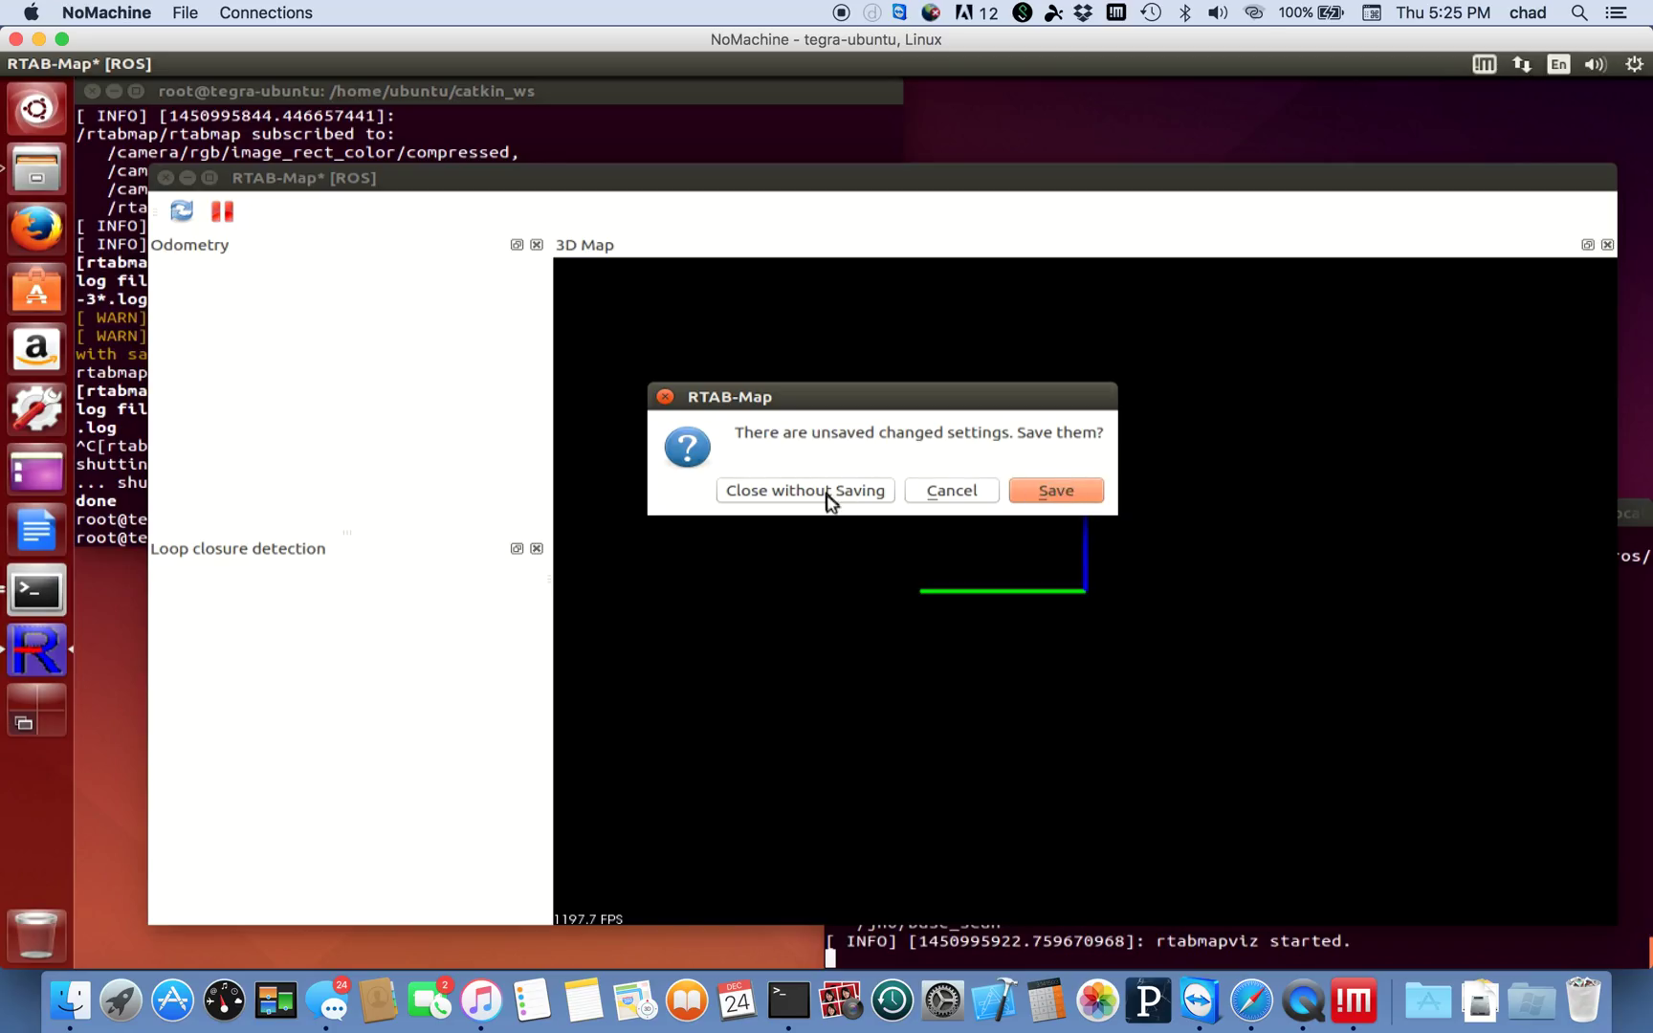
pyautogui.click(826, 491)
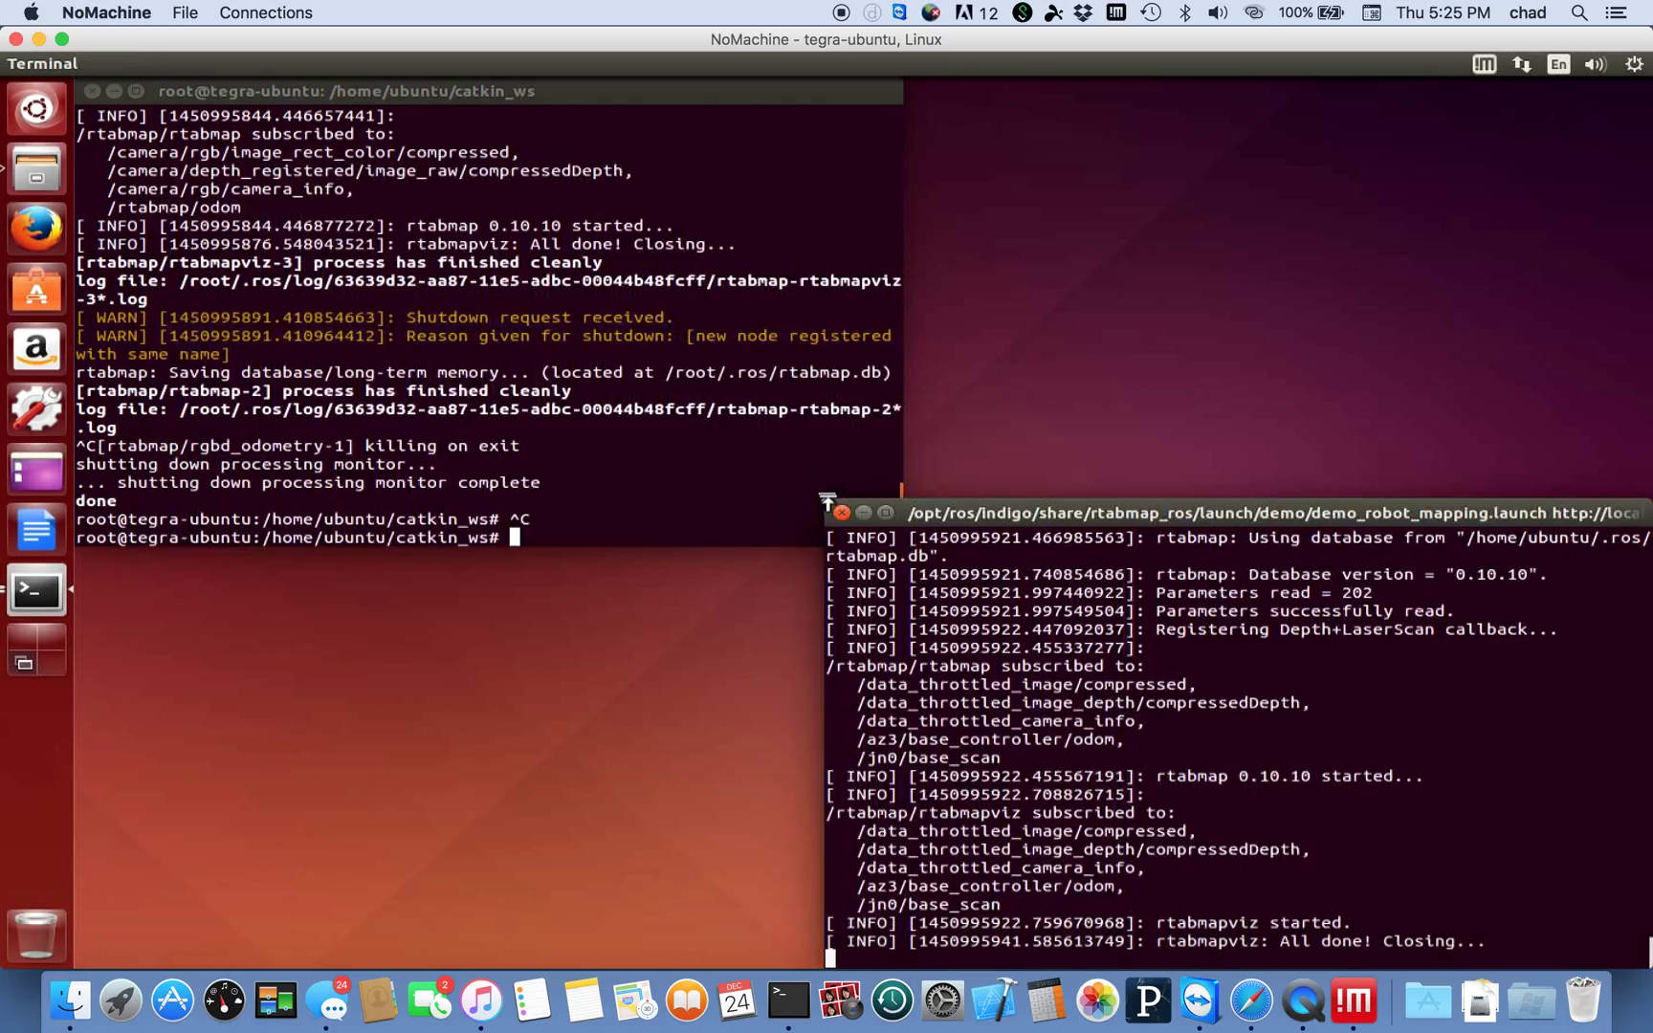
# Recall the rgbd_mapping command in the root terminal and stop the demo launch in the other.
pyautogui.click(646, 474)
pyautogui.press('Up')
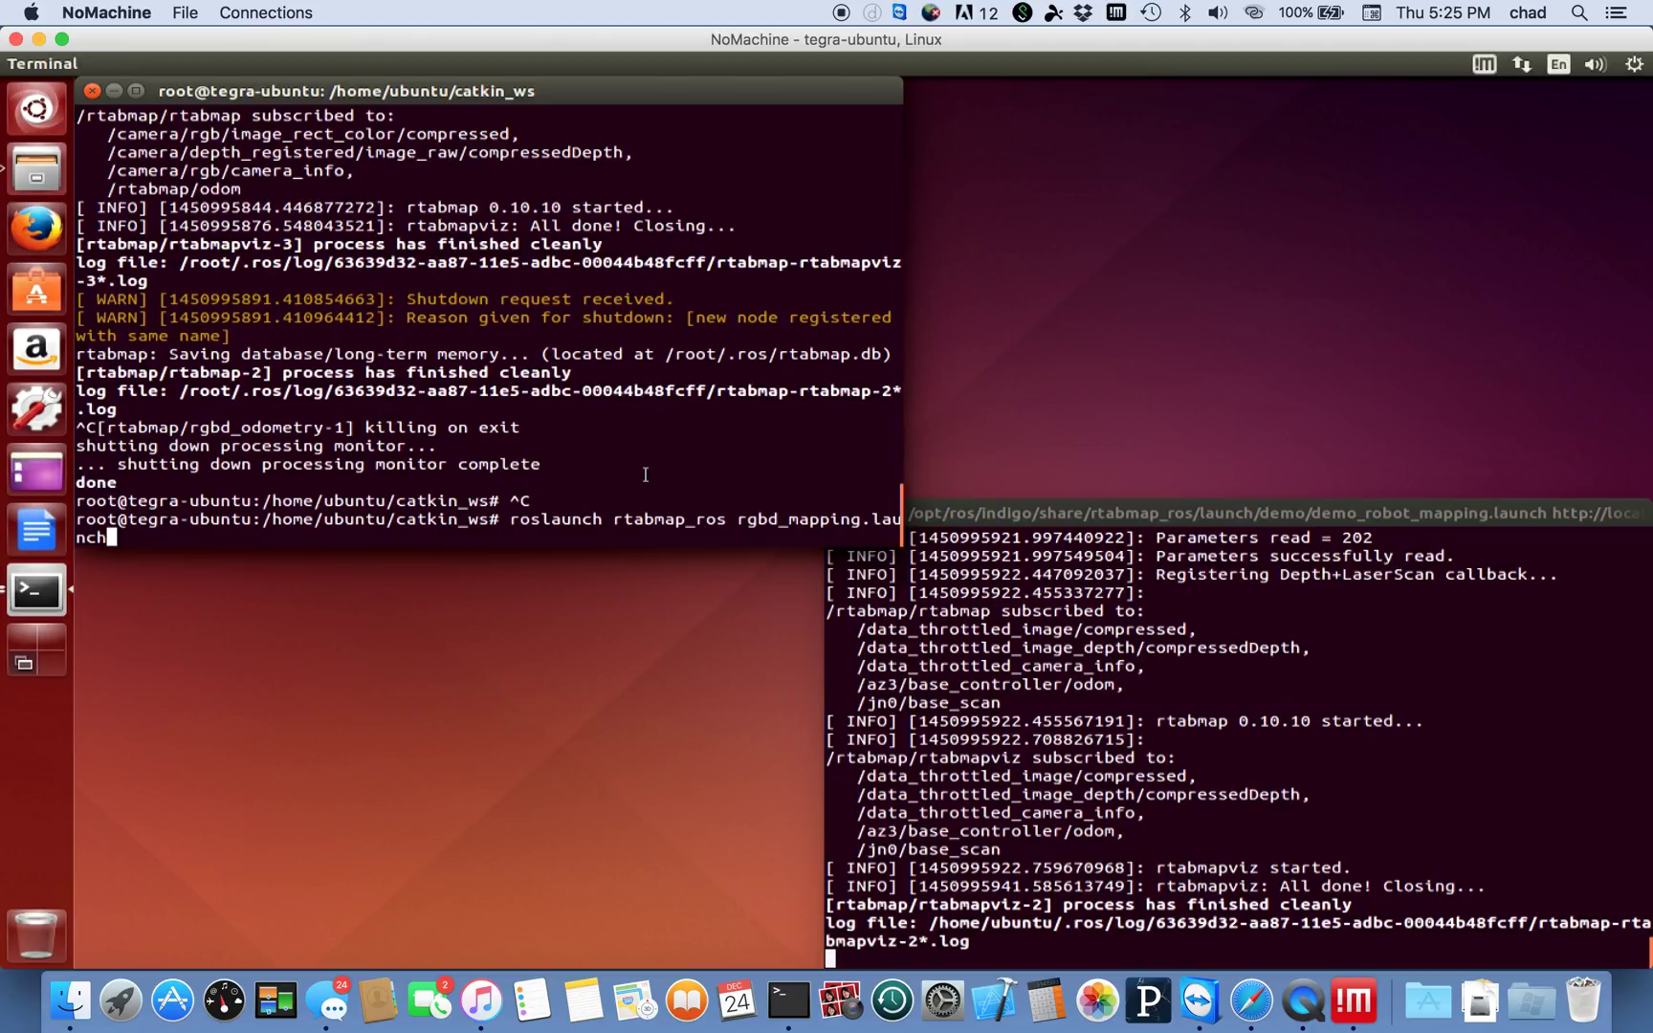
pyautogui.click(1231, 641)
pyautogui.hotkey('ctrl', 'c')
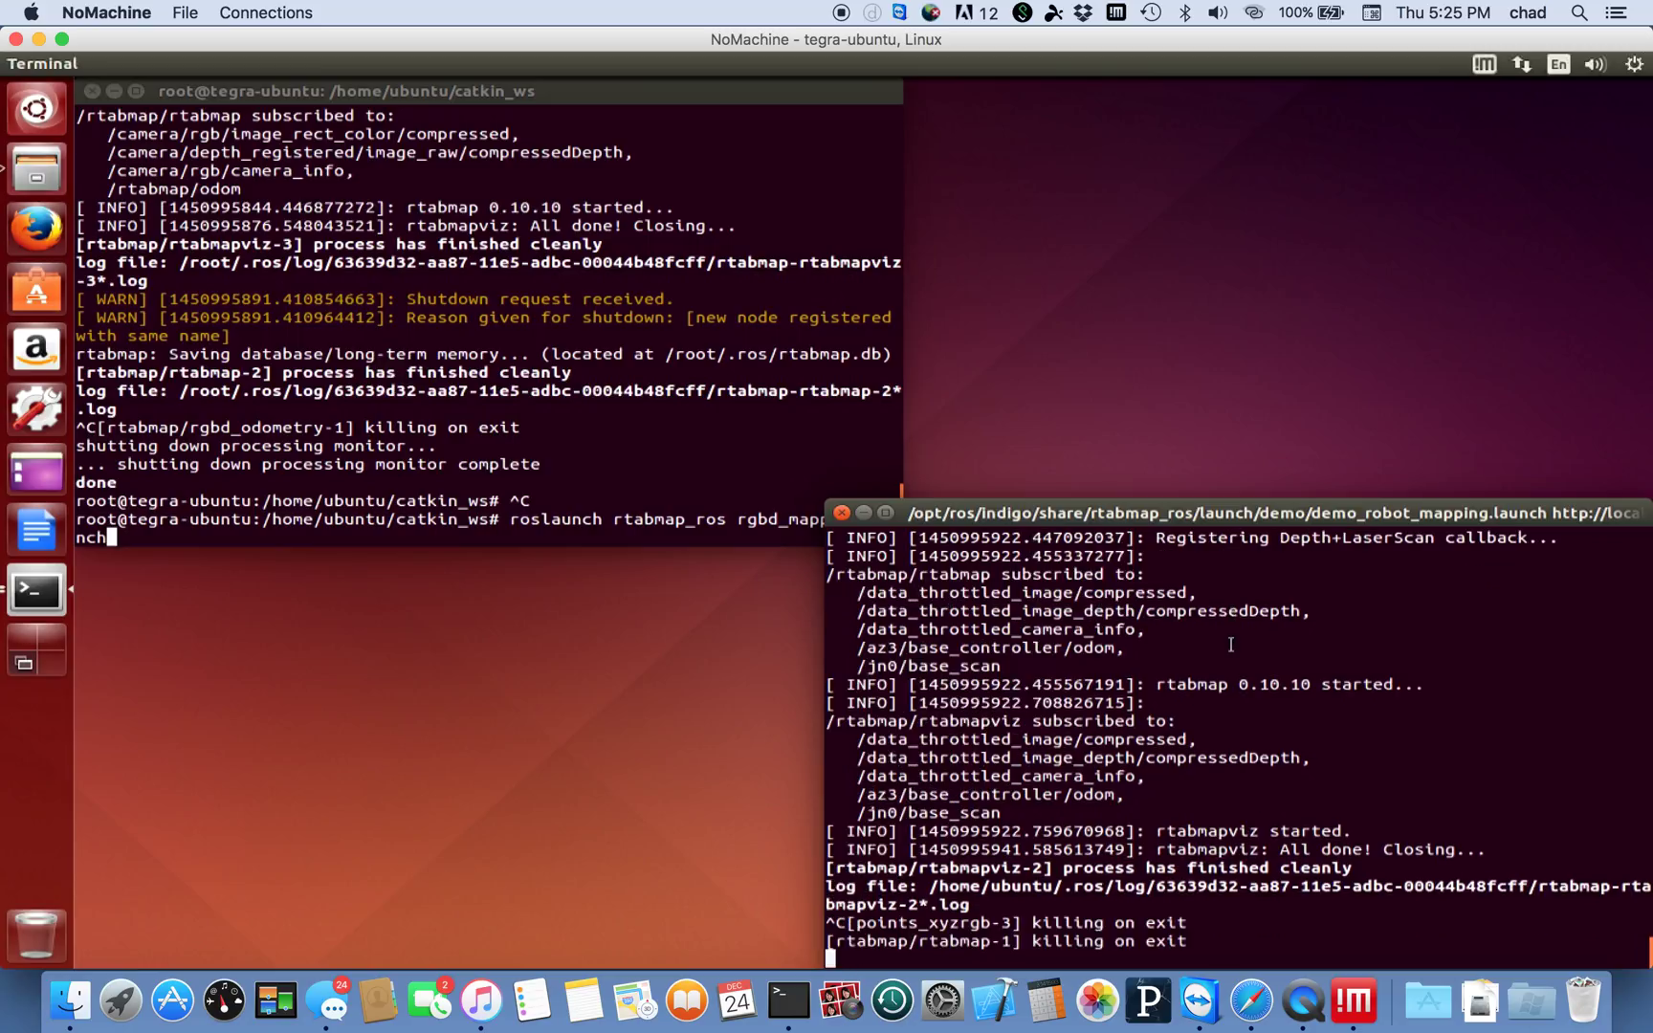
# Run roslaunch rtabmap_ros rgbd_mapping.launch as root, opening a fresh RTAB-Map window.
pyautogui.click(544, 380)
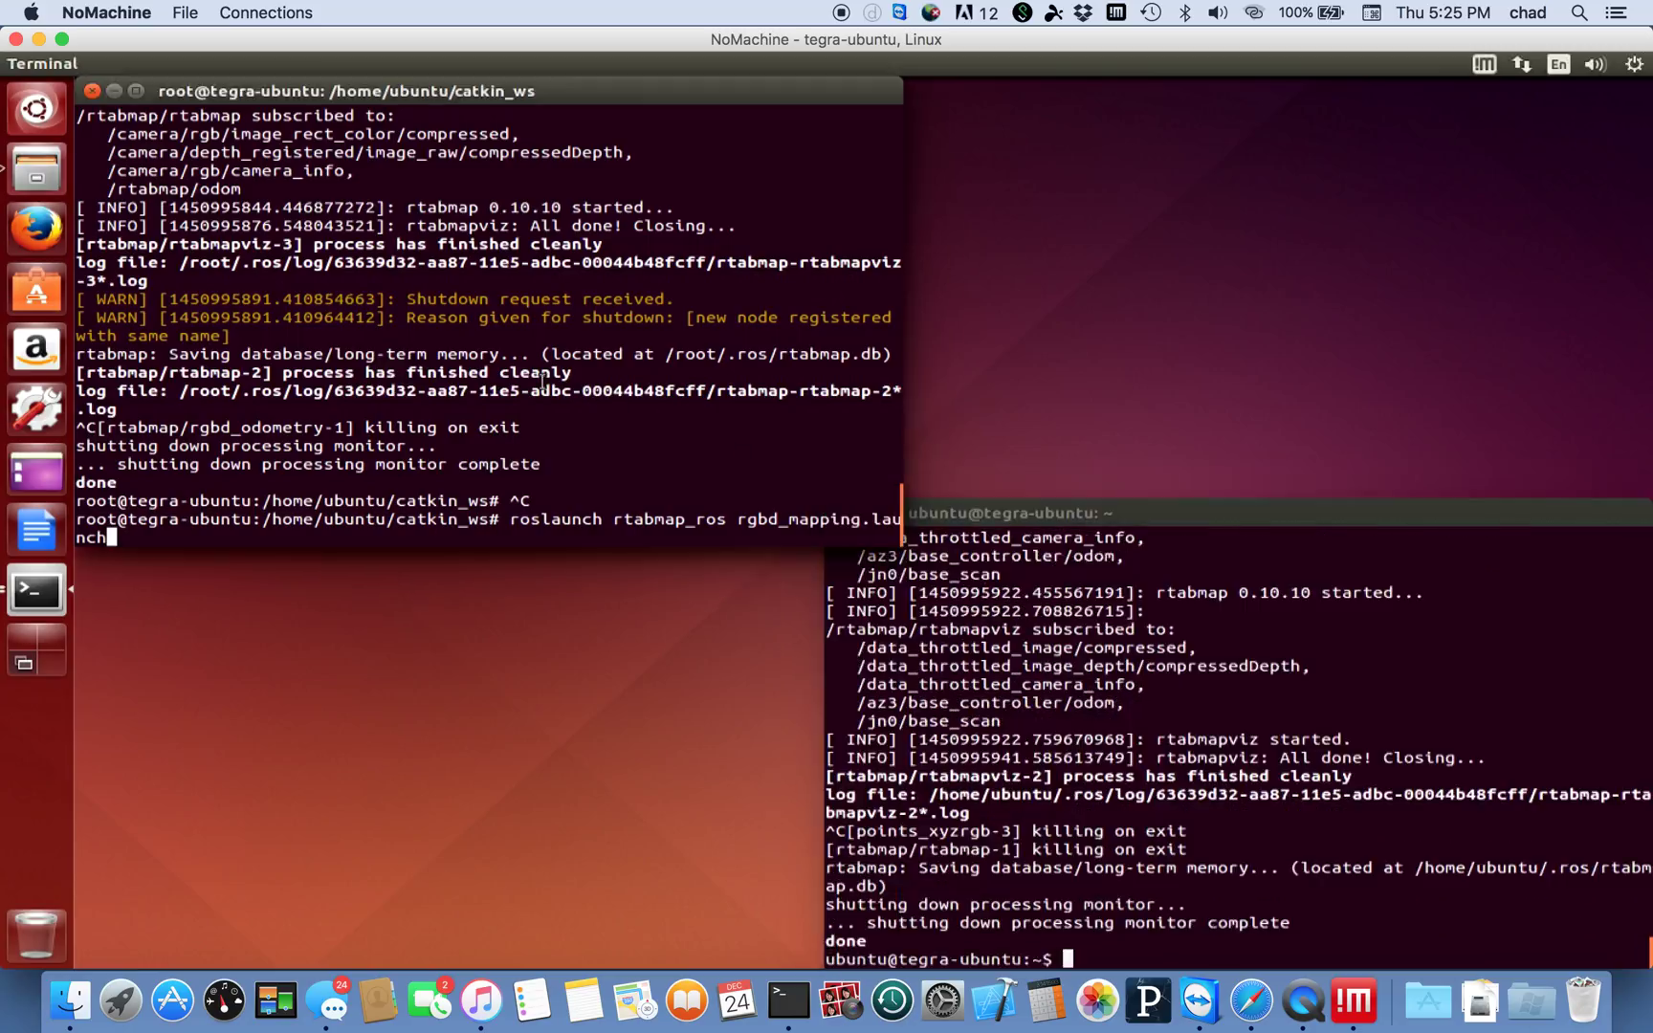
pyautogui.press('Up')
pyautogui.press('Down')
pyautogui.press('Return')
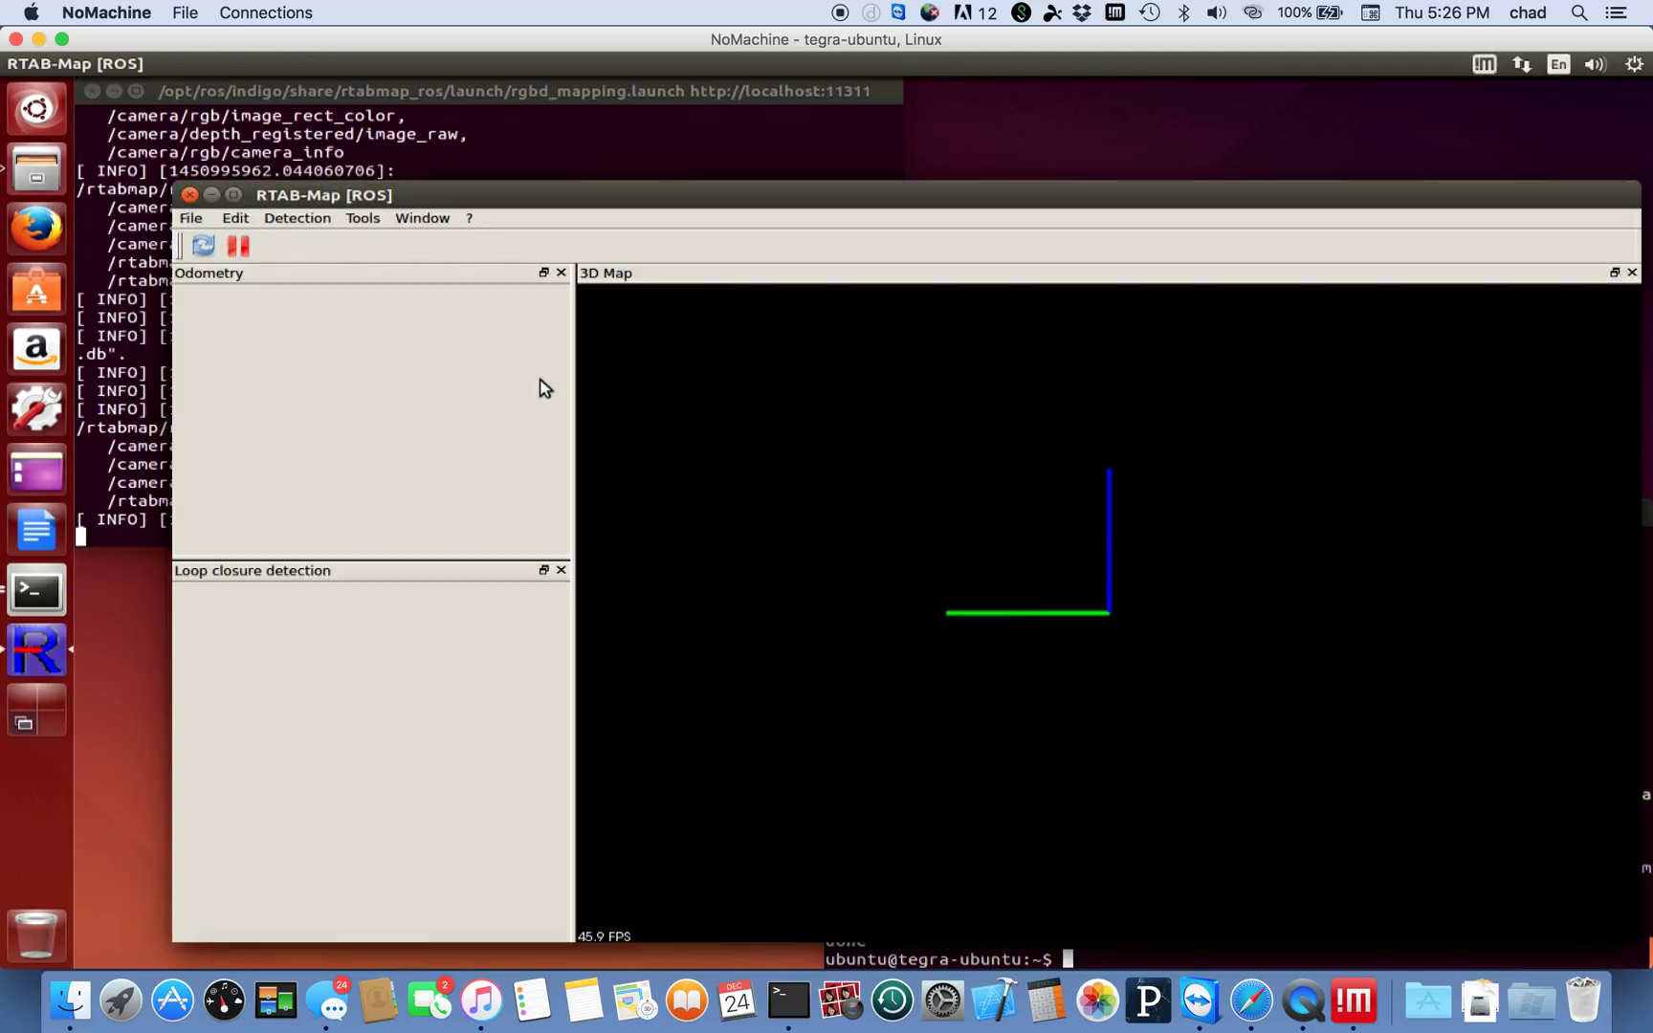
# Show the Statistics view from the Window menu, save the config, and close RTAB-Map.
pyautogui.click(408, 219)
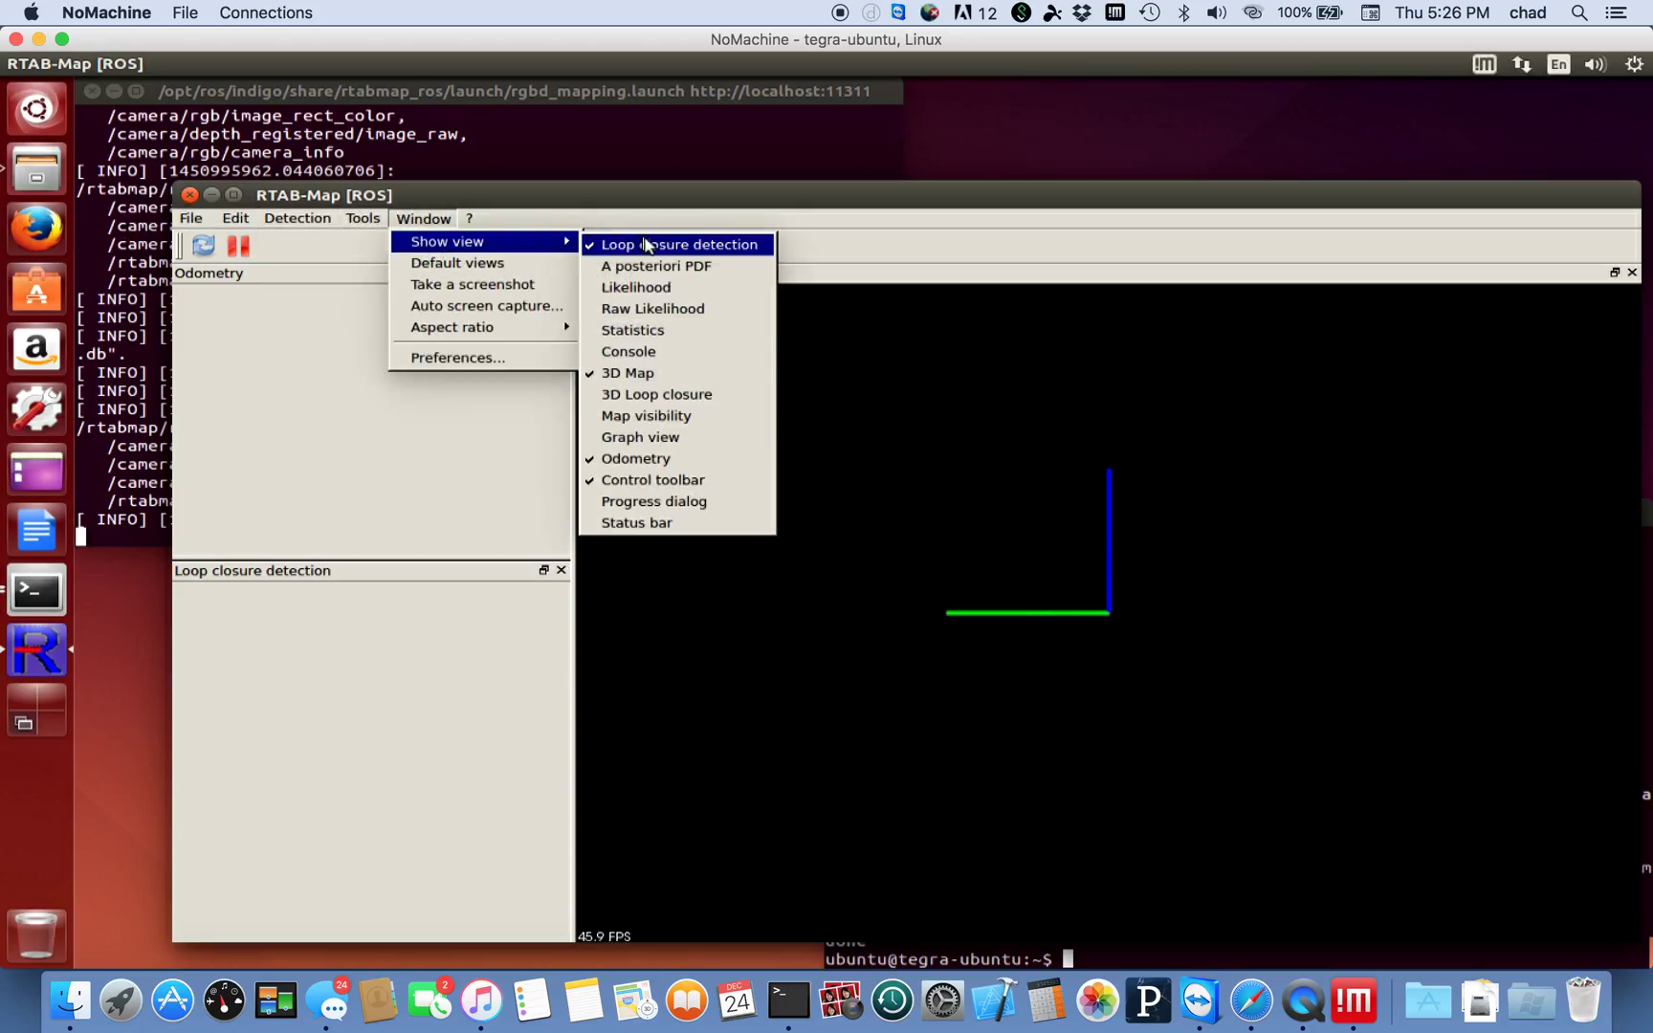
pyautogui.moveTo(453, 243)
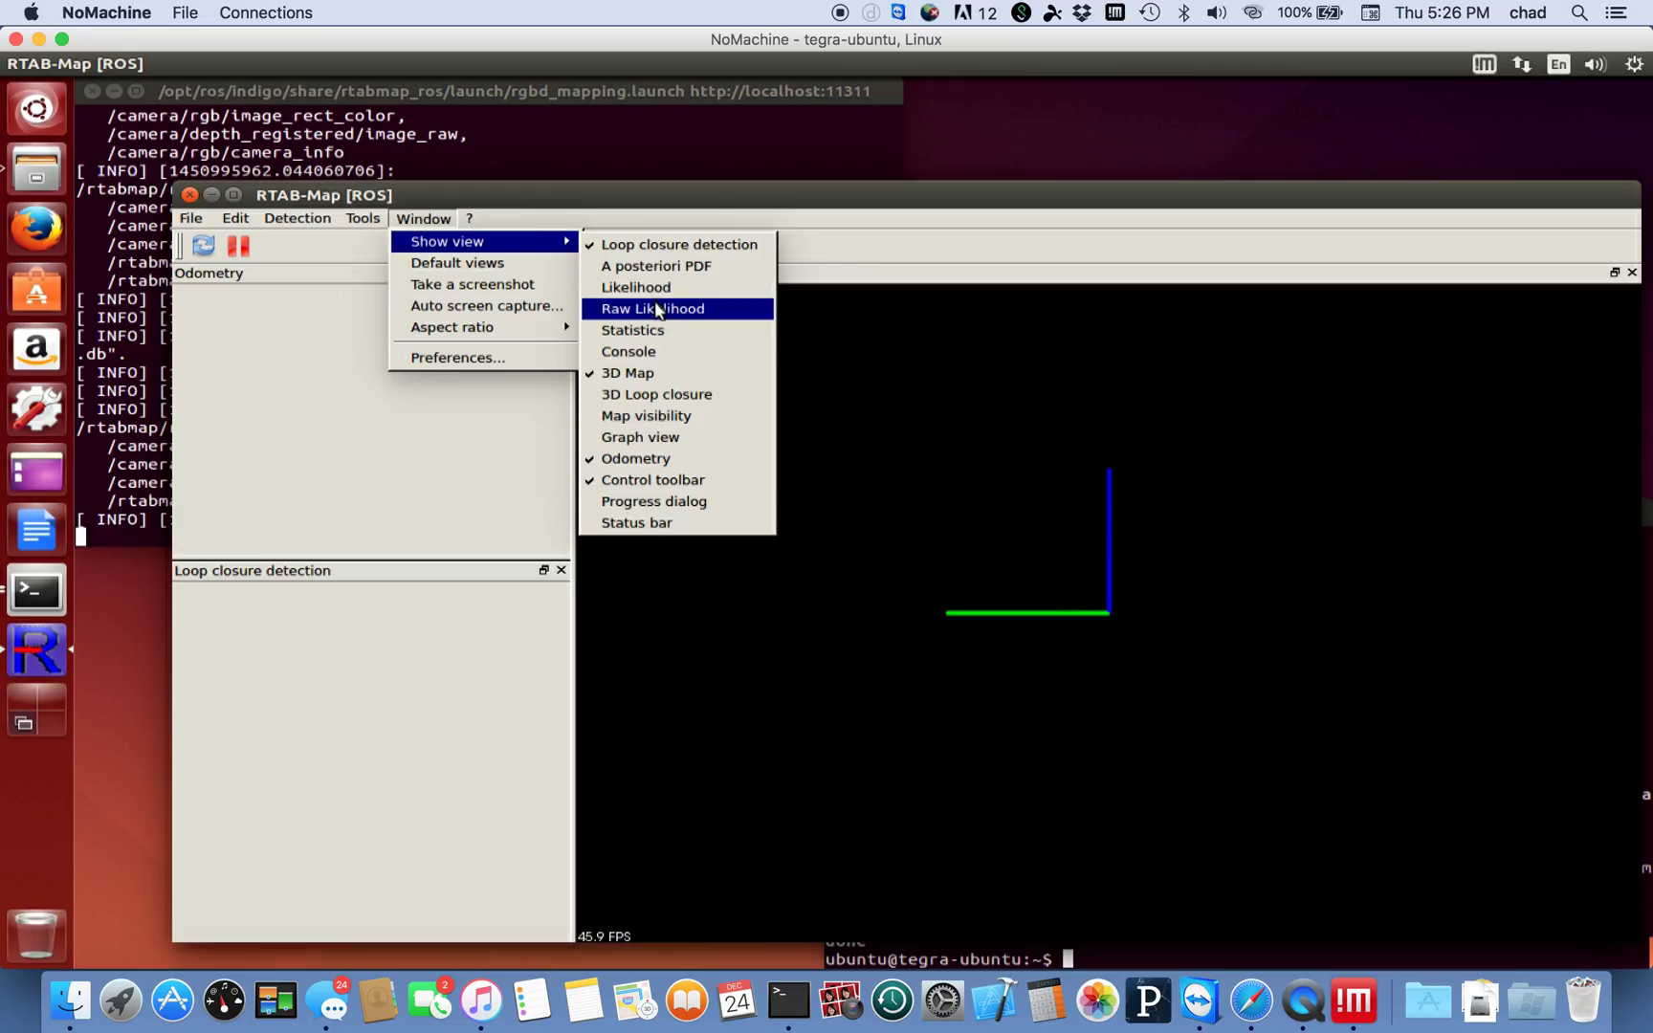
pyautogui.click(657, 335)
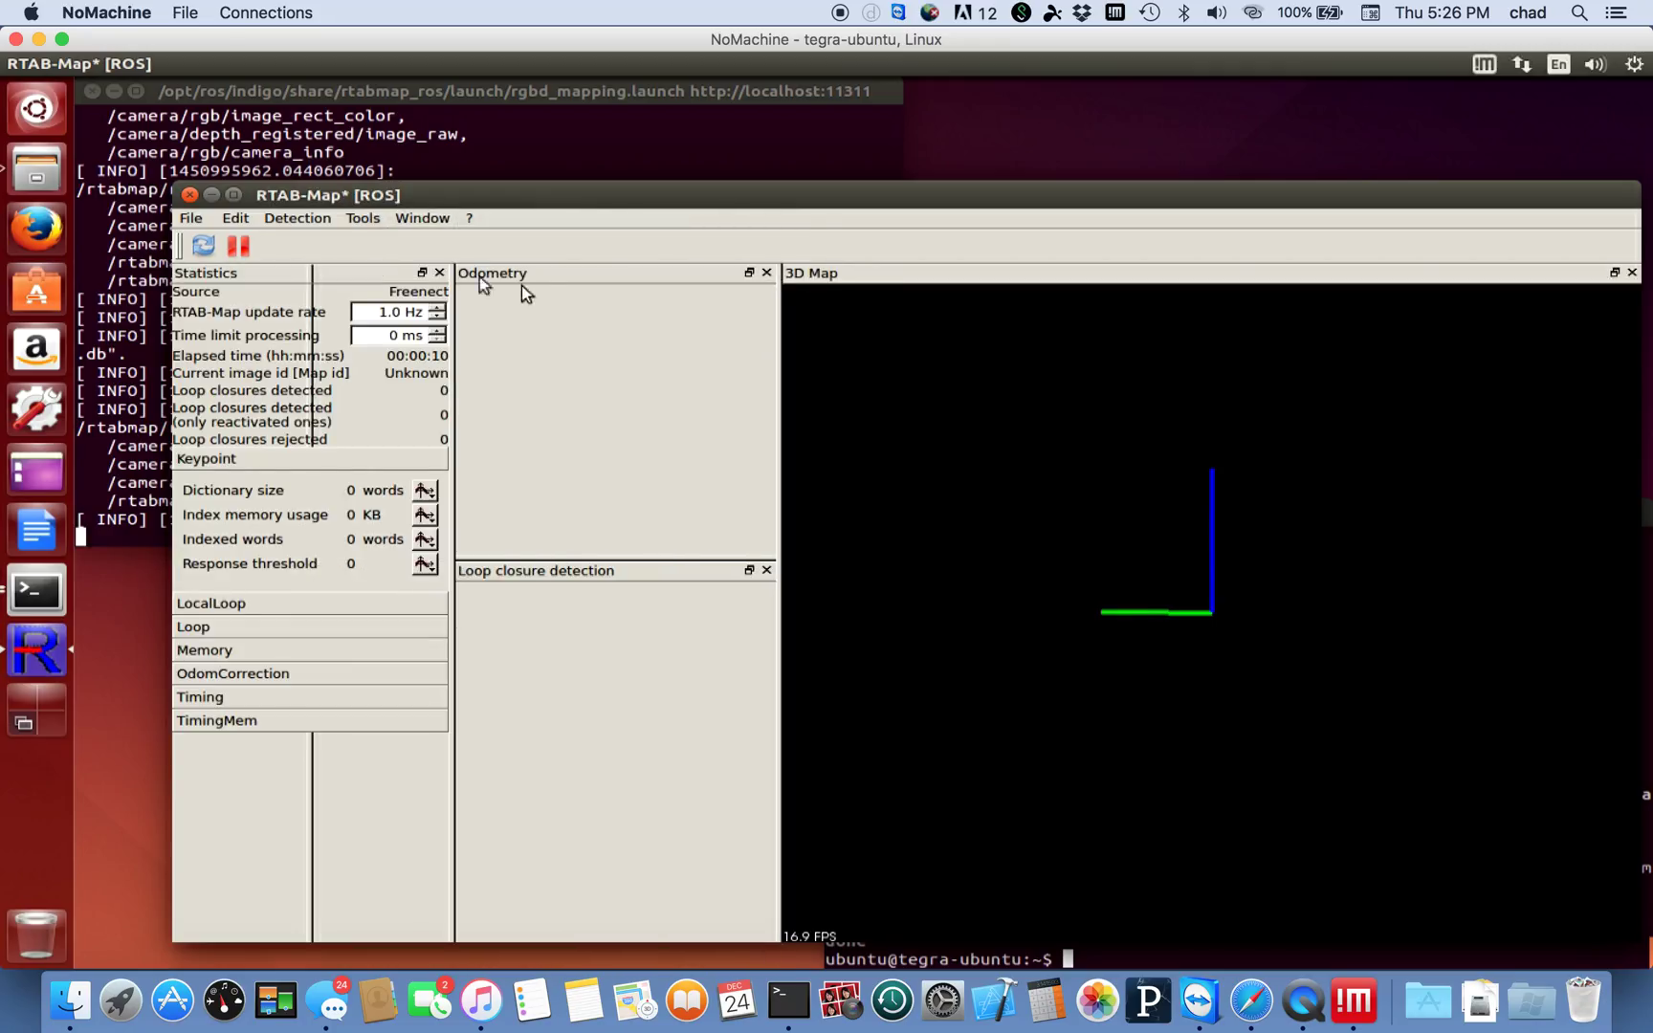
pyautogui.click(191, 218)
pyautogui.click(244, 238)
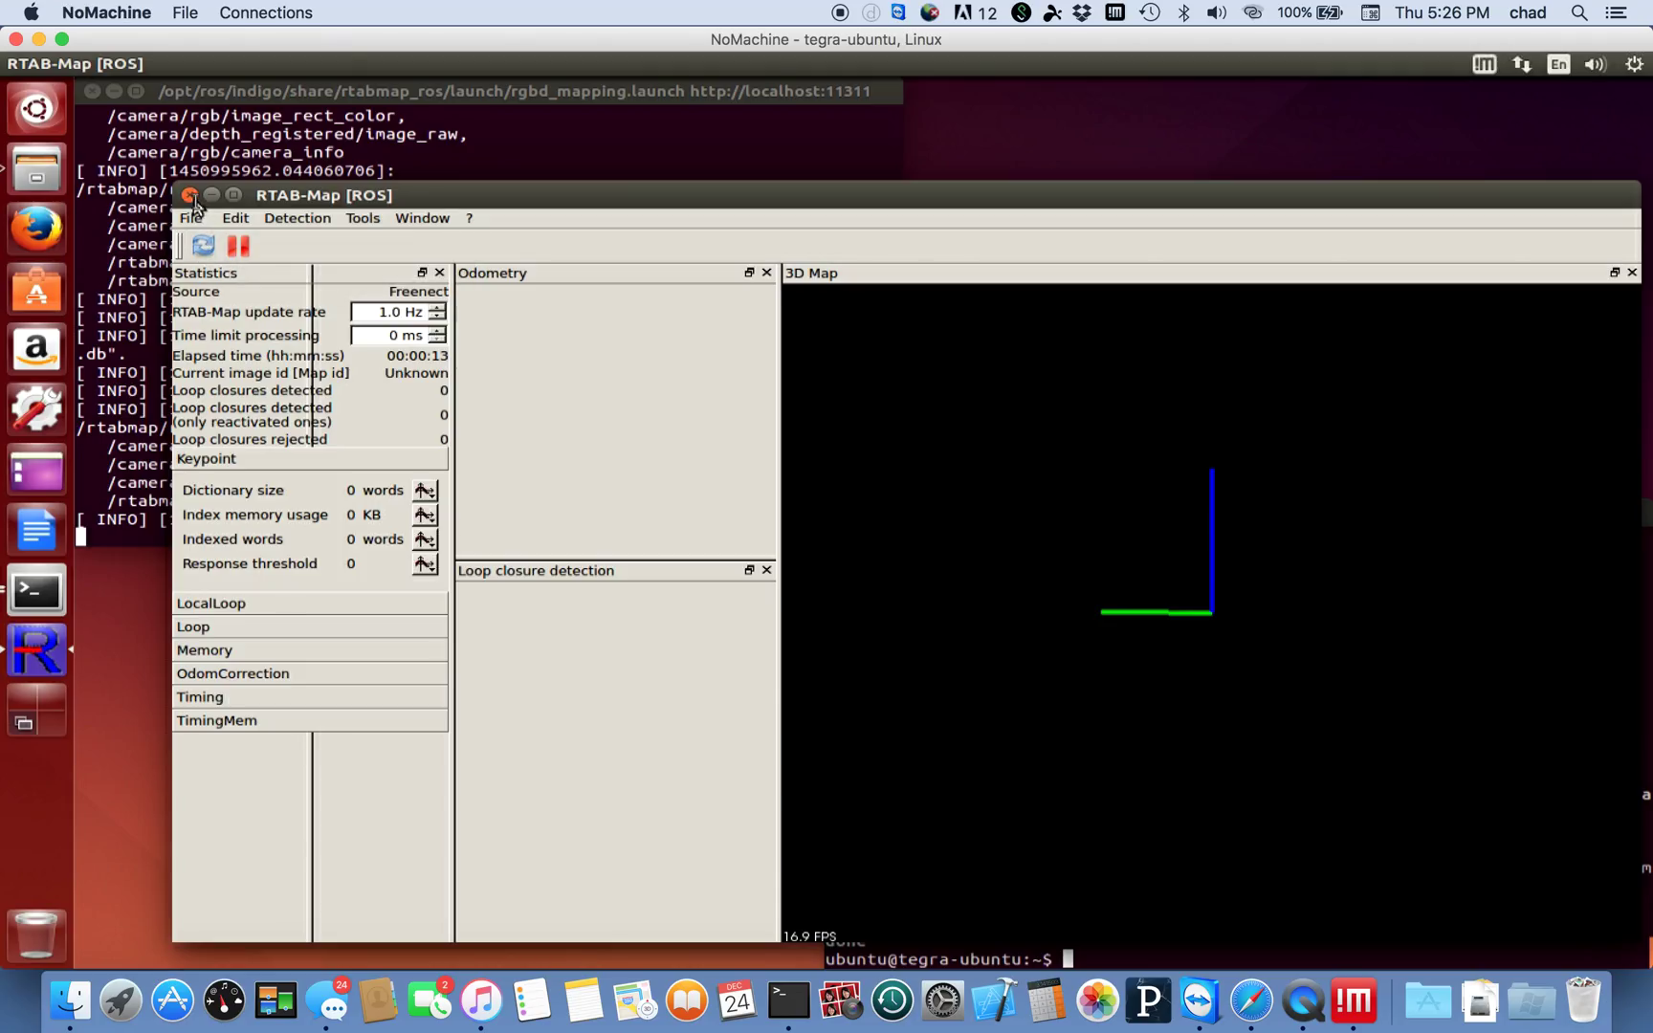
pyautogui.click(191, 195)
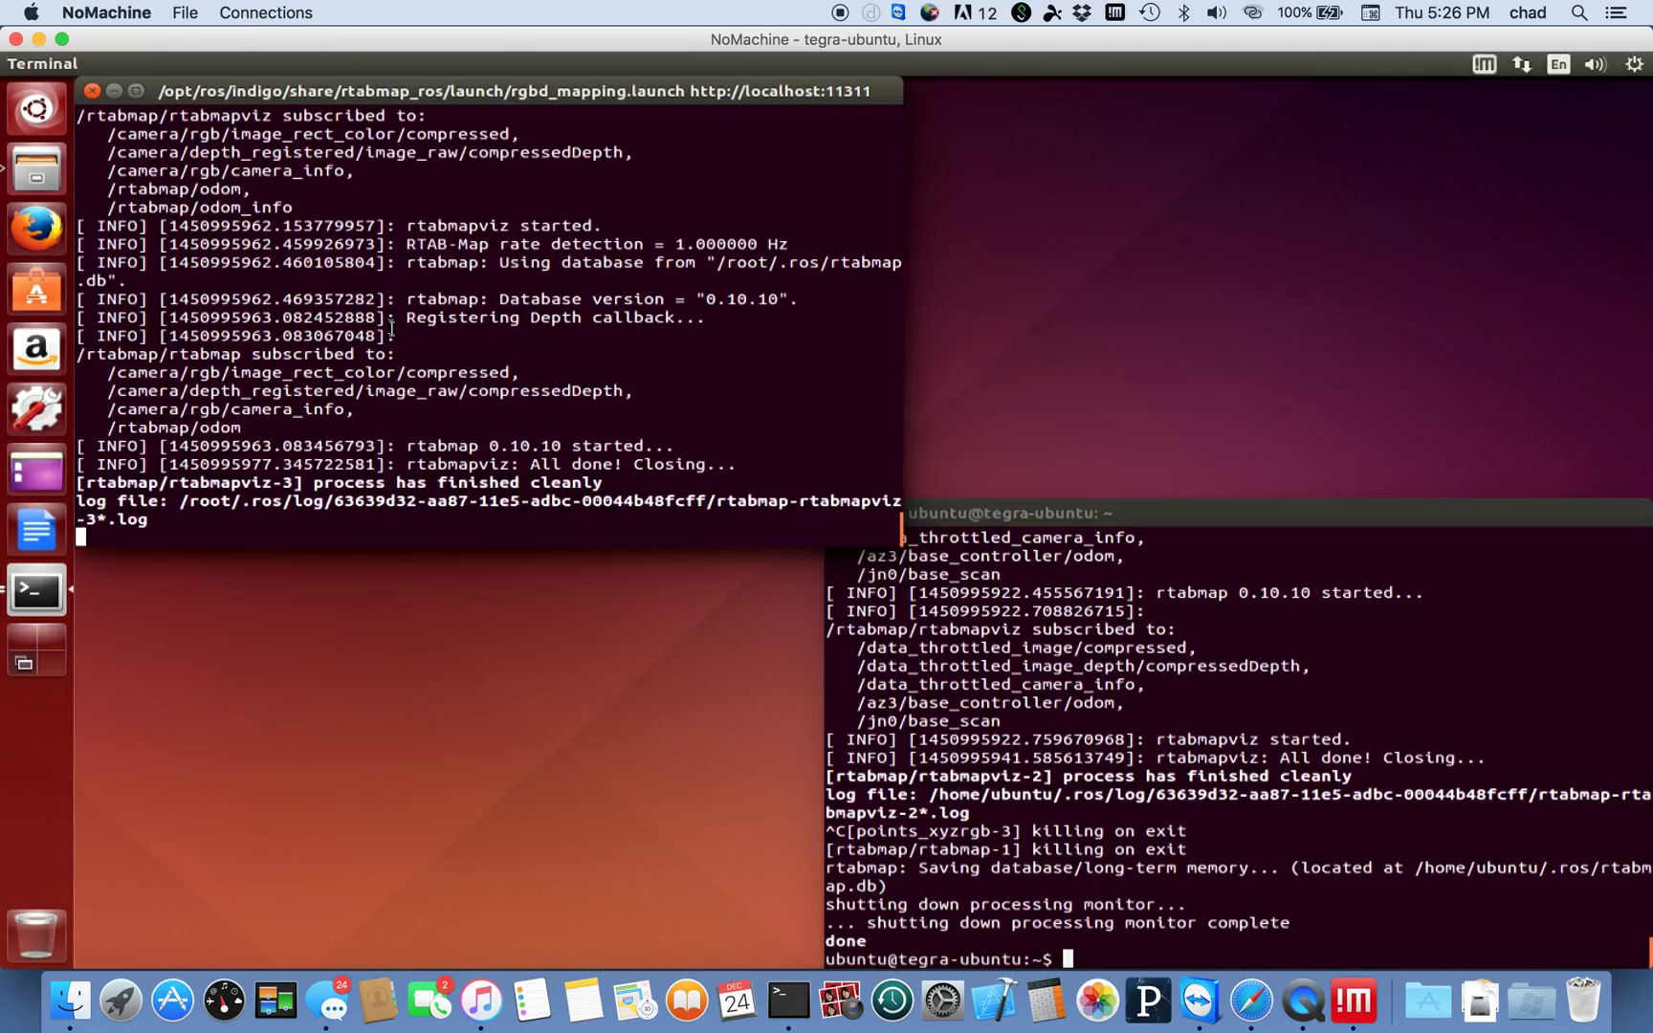
# Stop the root launch with Ctrl+C and rerun 'roslaunch rtabmap_ros demo_robot_mapping.launch' in the ubuntu terminal.
pyautogui.hotkey('ctrl', 'c')
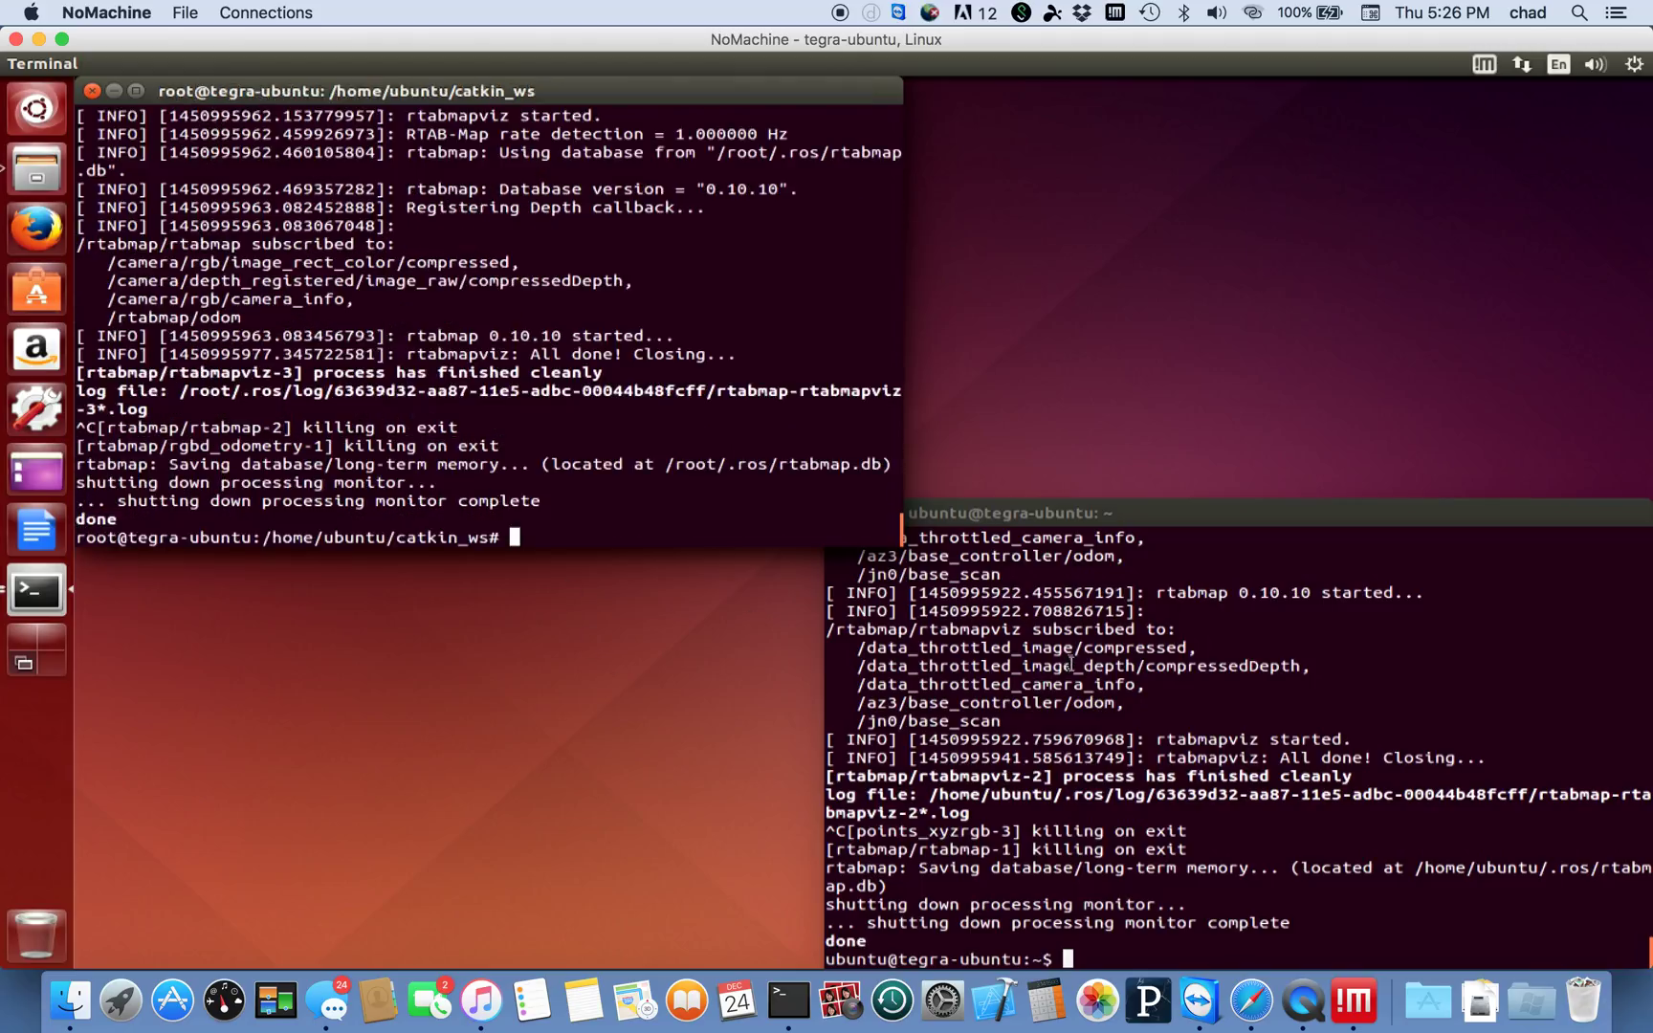
pyautogui.click(1388, 804)
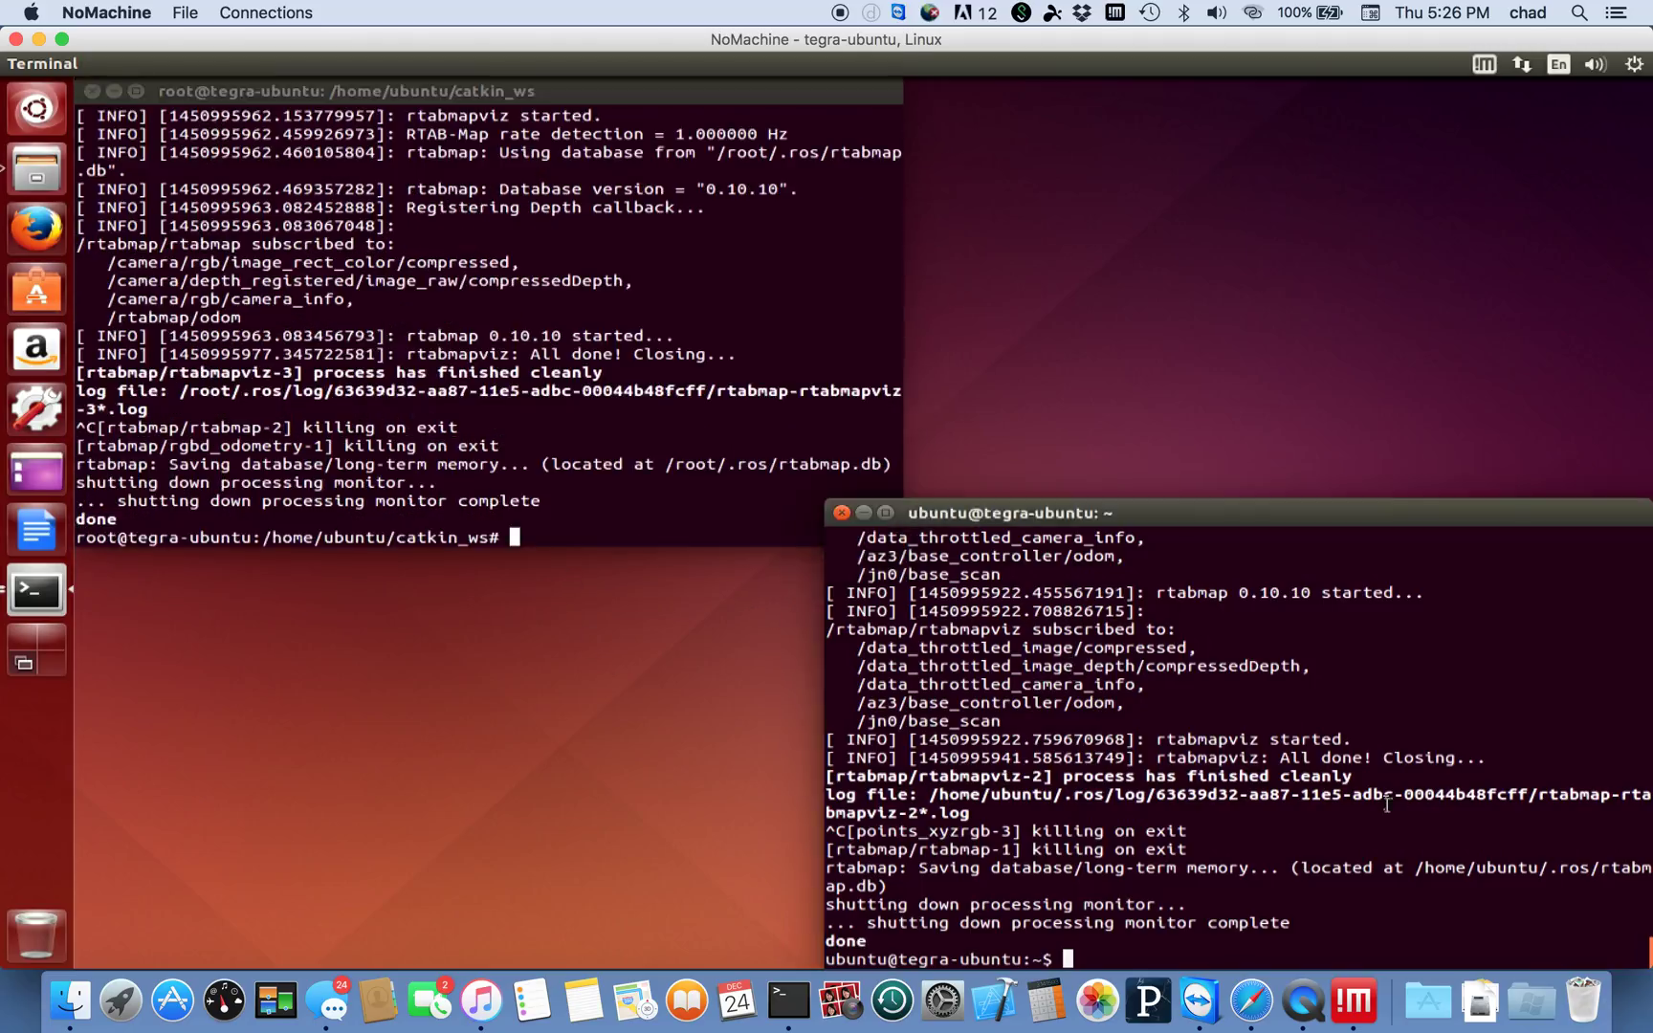
pyautogui.press('Up')
pyautogui.press('Return')
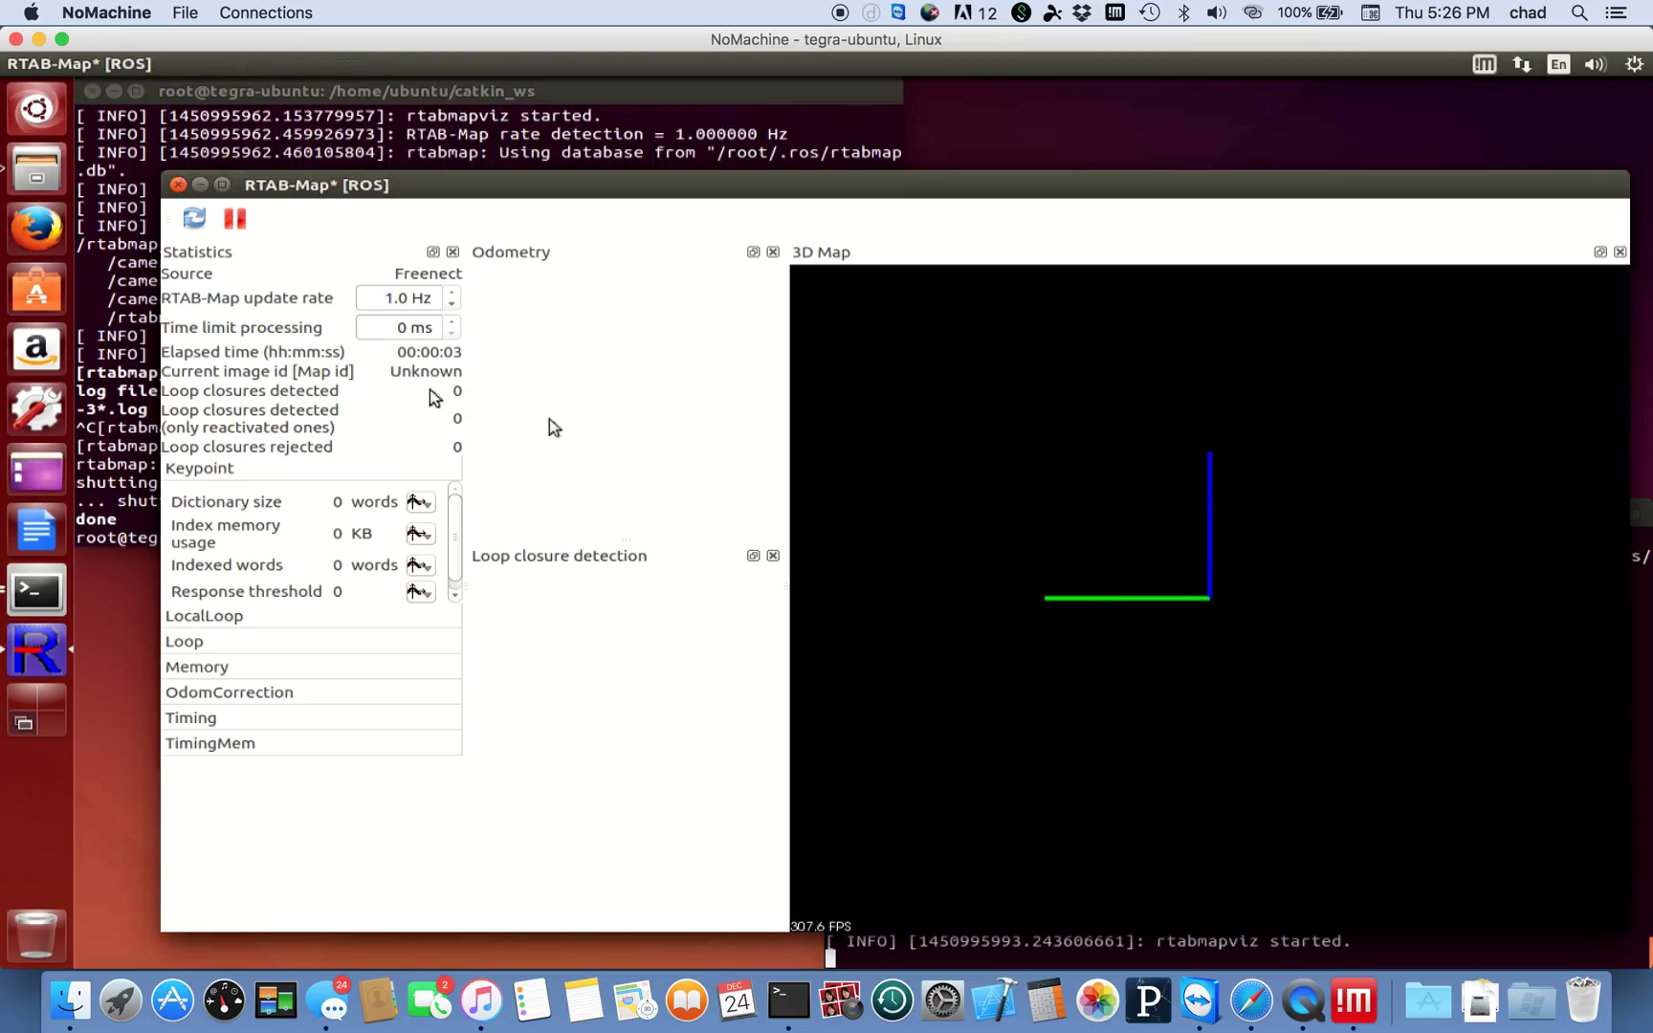
# Close the RTAB-Map window and choose Save in the unsaved settings dialog.
pyautogui.click(178, 185)
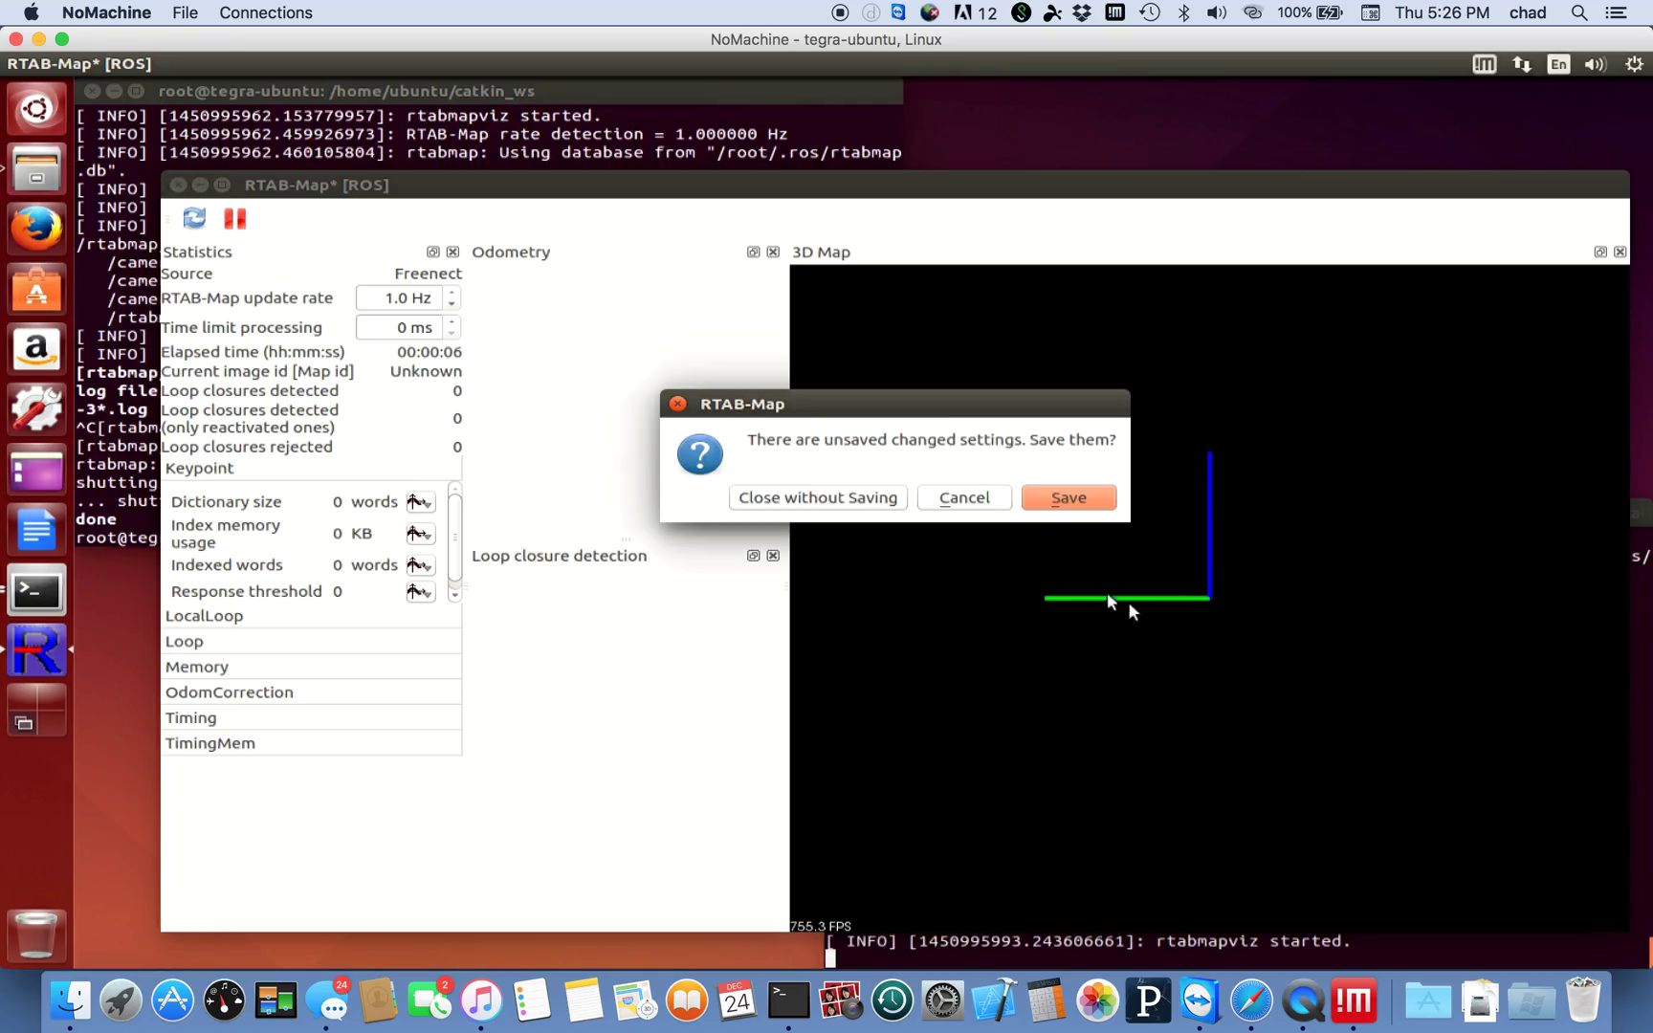
pyautogui.click(1067, 497)
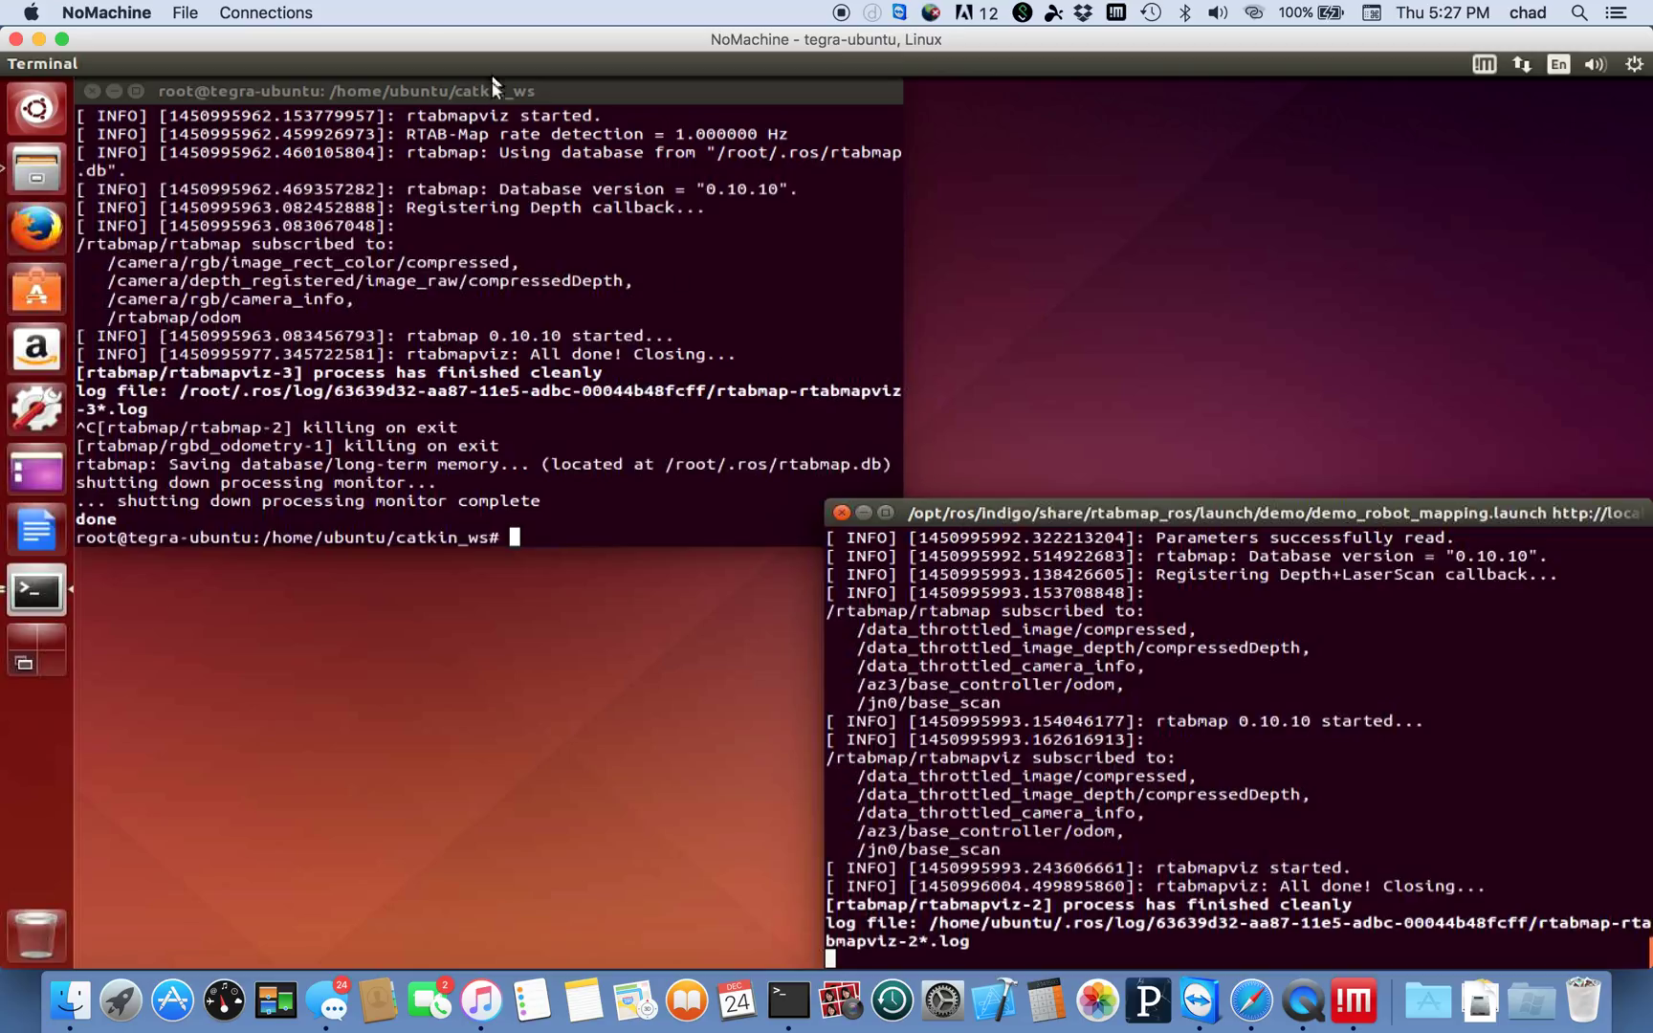
# Reposition the root and demo-launch terminals, then start Ubuntu Software Center from the launcher.
pyautogui.moveTo(492, 89); pyautogui.dragTo(530, 233)
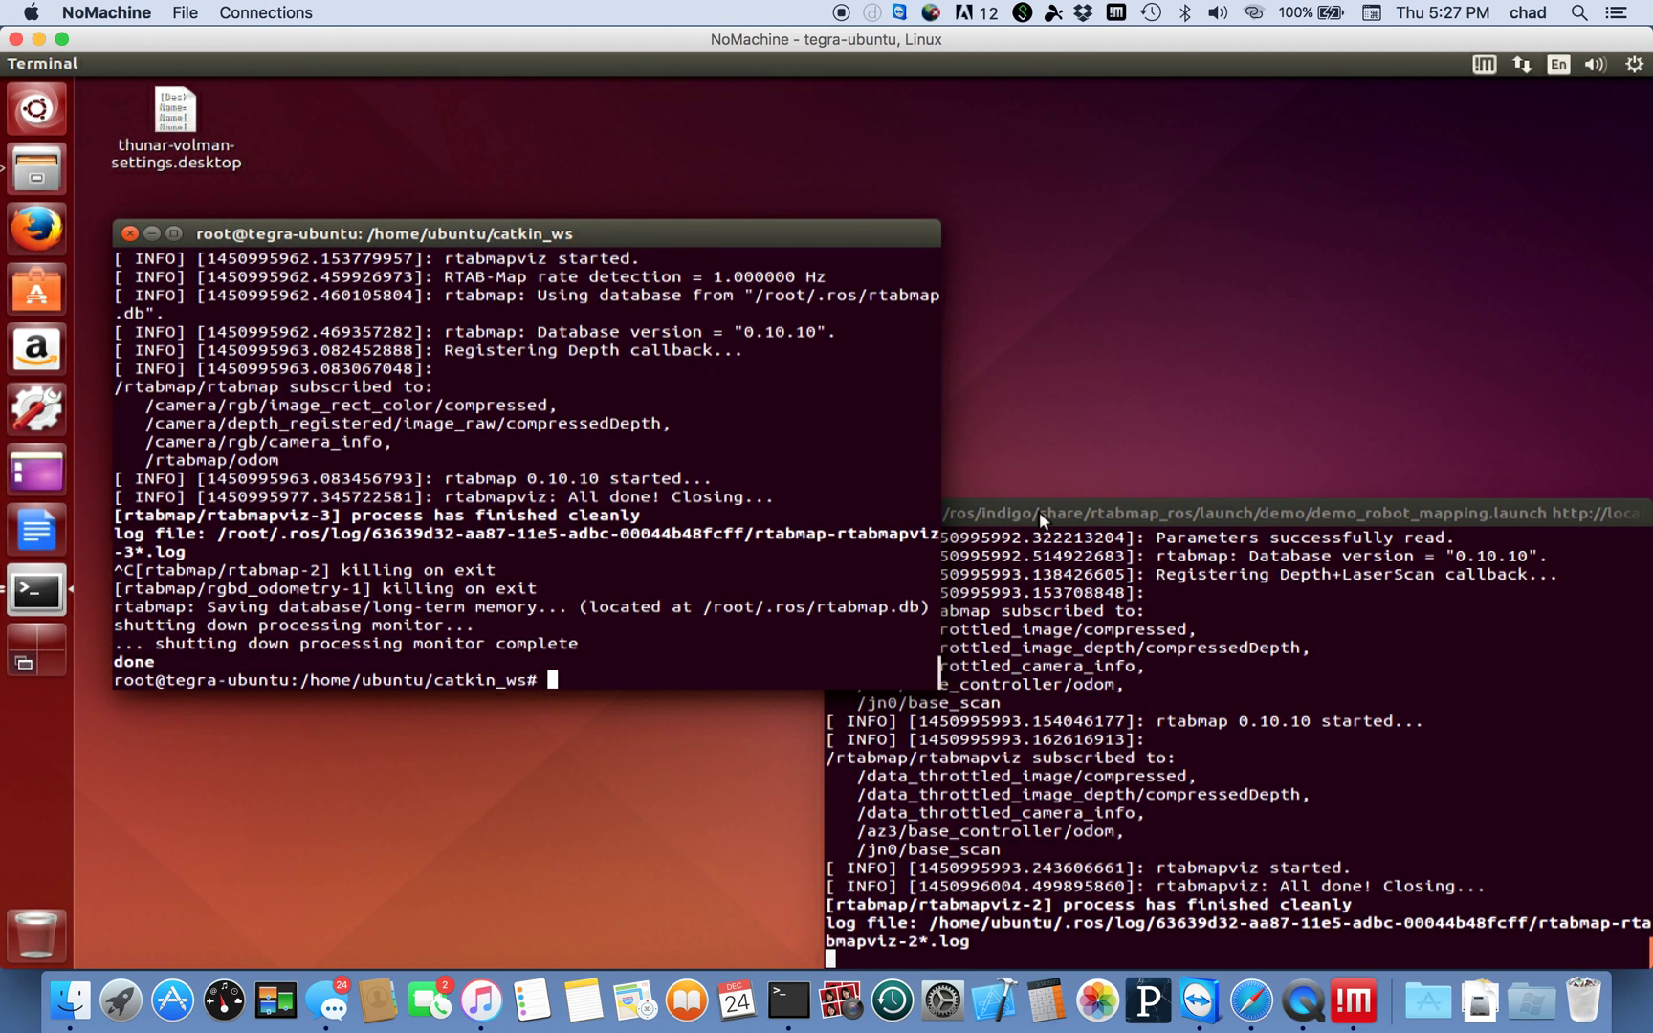
pyautogui.moveTo(1039, 514)
pyautogui.mouseDown()
pyautogui.moveTo(1009, 504)
pyautogui.moveTo(777, 229)
pyautogui.mouseUp()
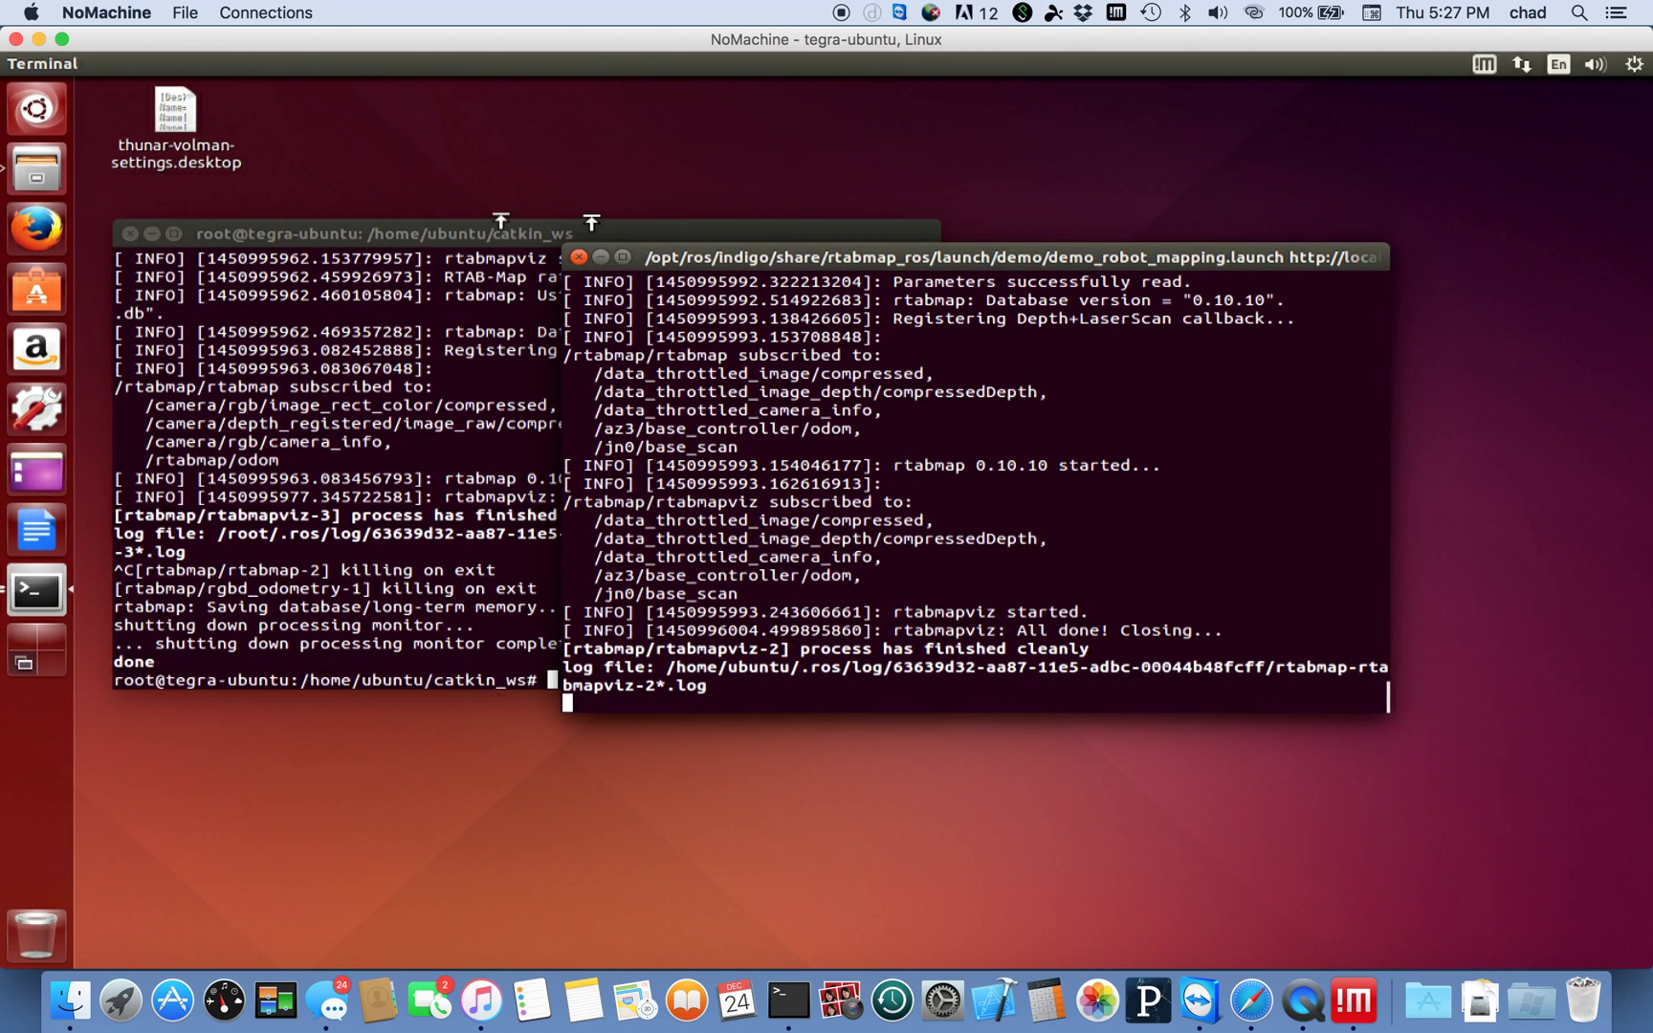
pyautogui.moveTo(463, 234)
pyautogui.mouseDown()
pyautogui.moveTo(625, 406)
pyautogui.moveTo(857, 457)
pyautogui.mouseUp()
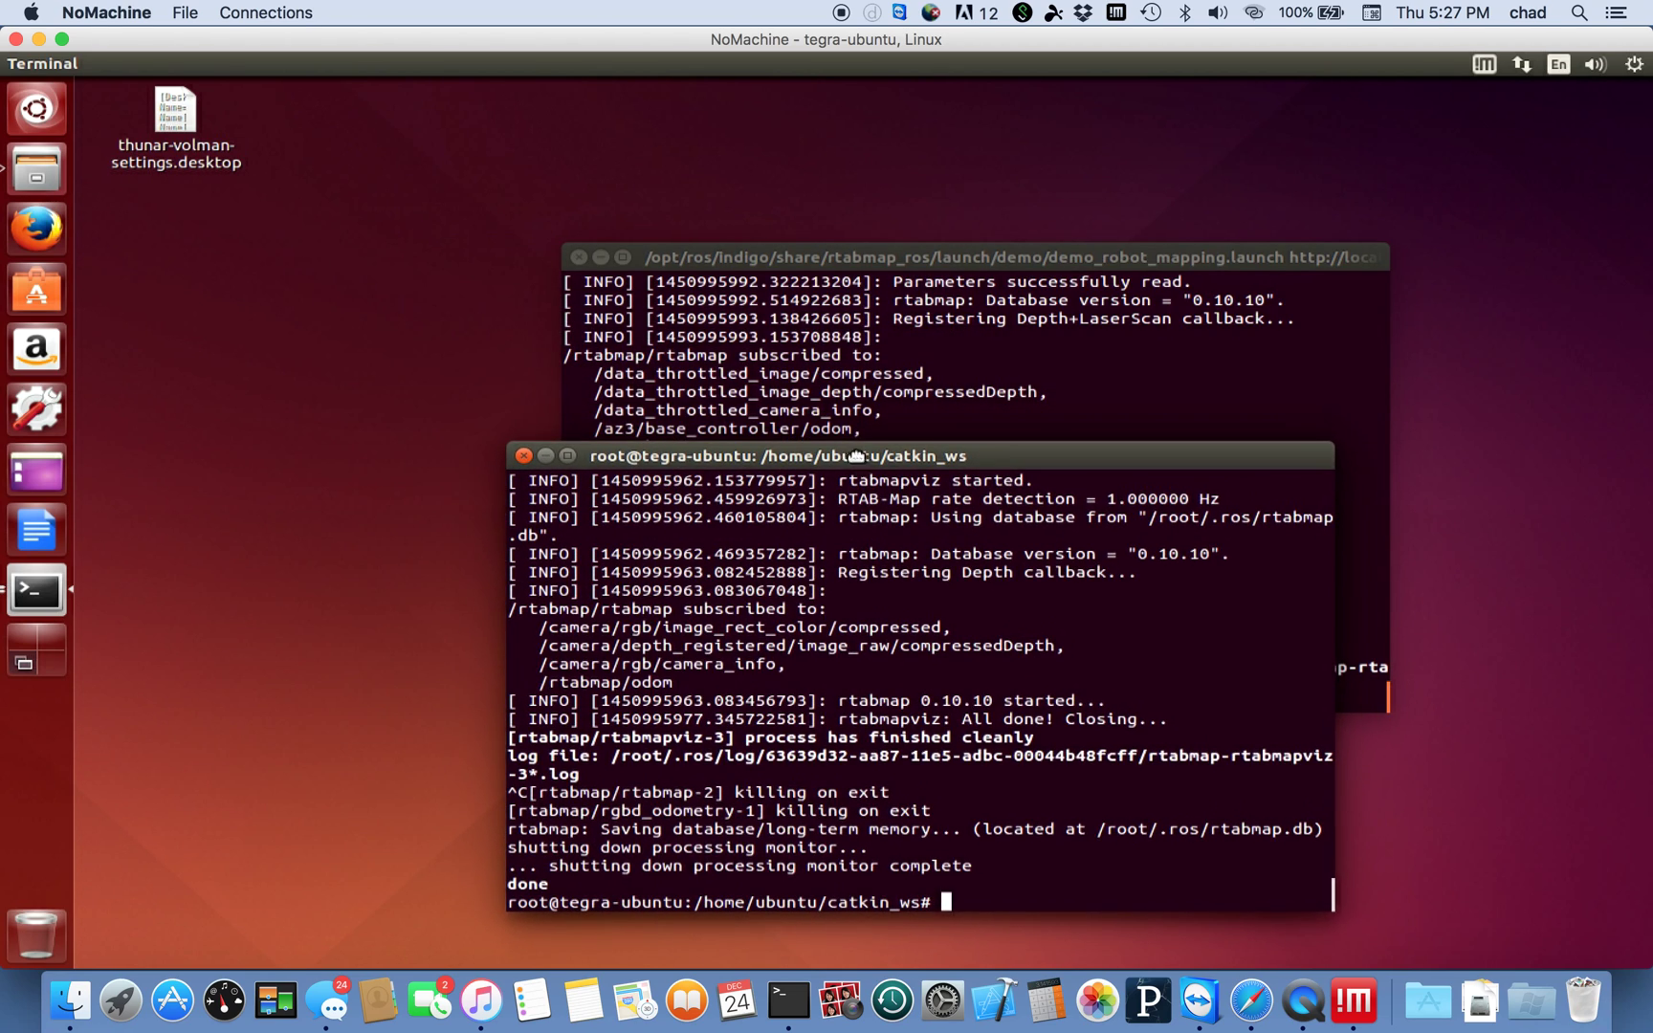
pyautogui.click(38, 294)
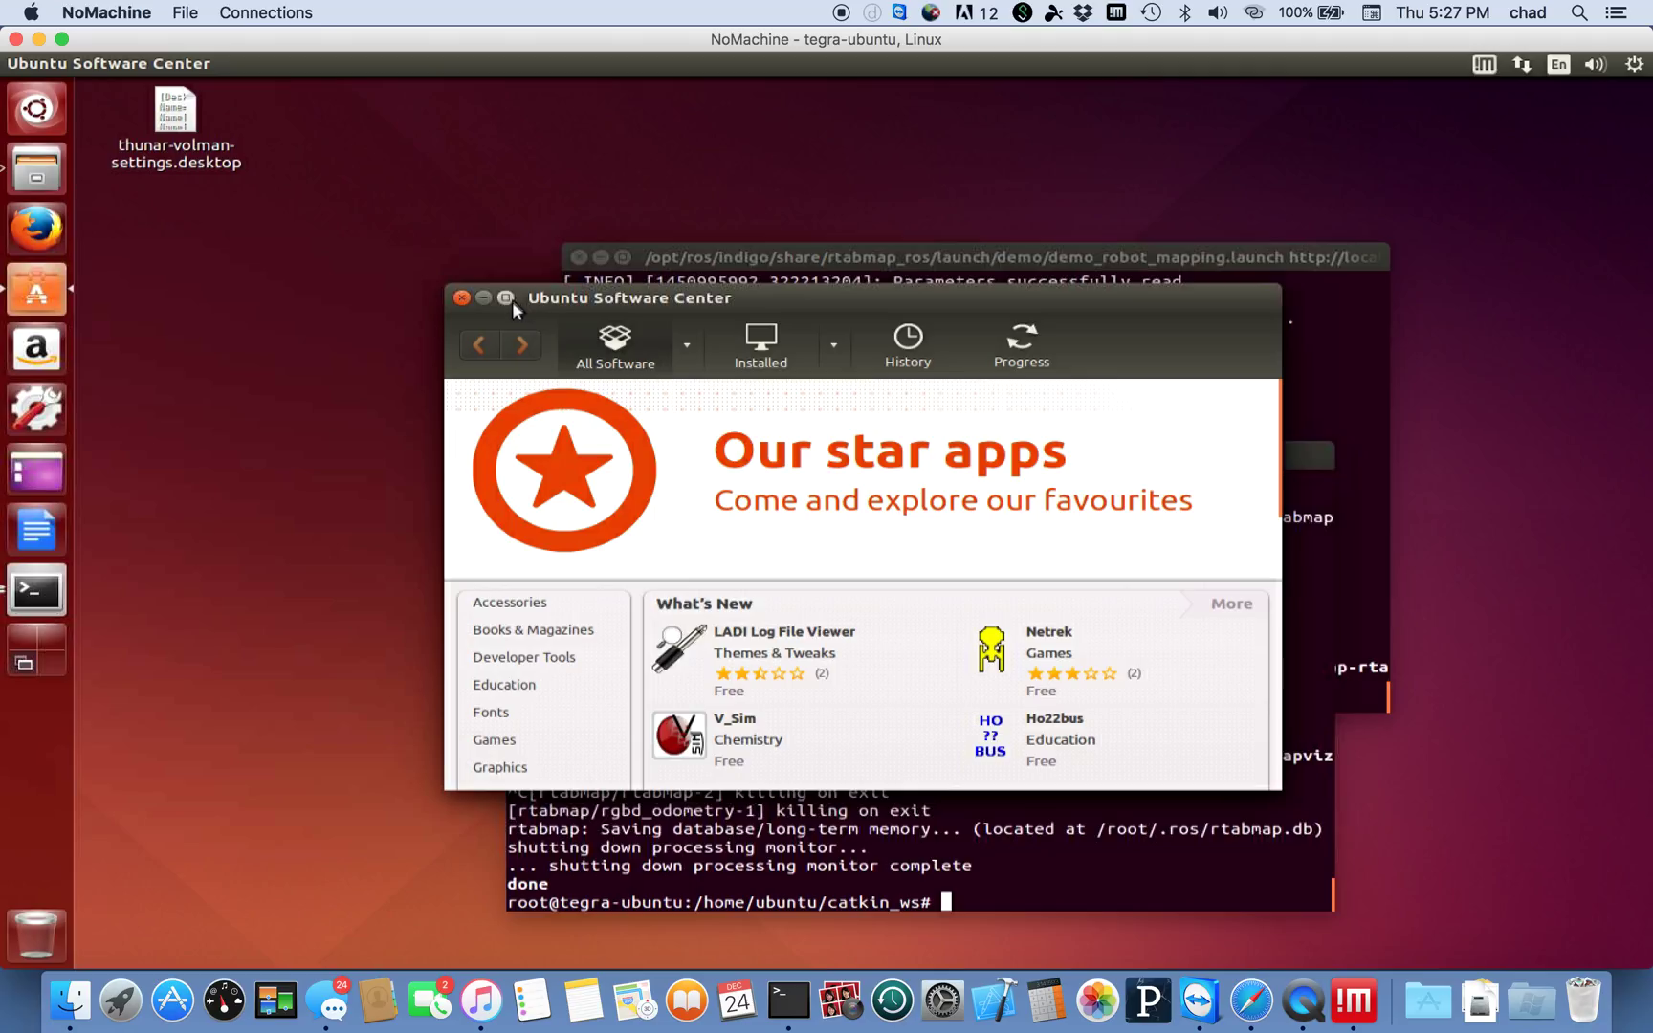
# Maximize Software Center, search 'code blocks', and select the Code::Blocks IDE result.
pyautogui.moveTo(880, 544); pyautogui.dragTo(511, 310)
pyautogui.doubleClick(514, 310)
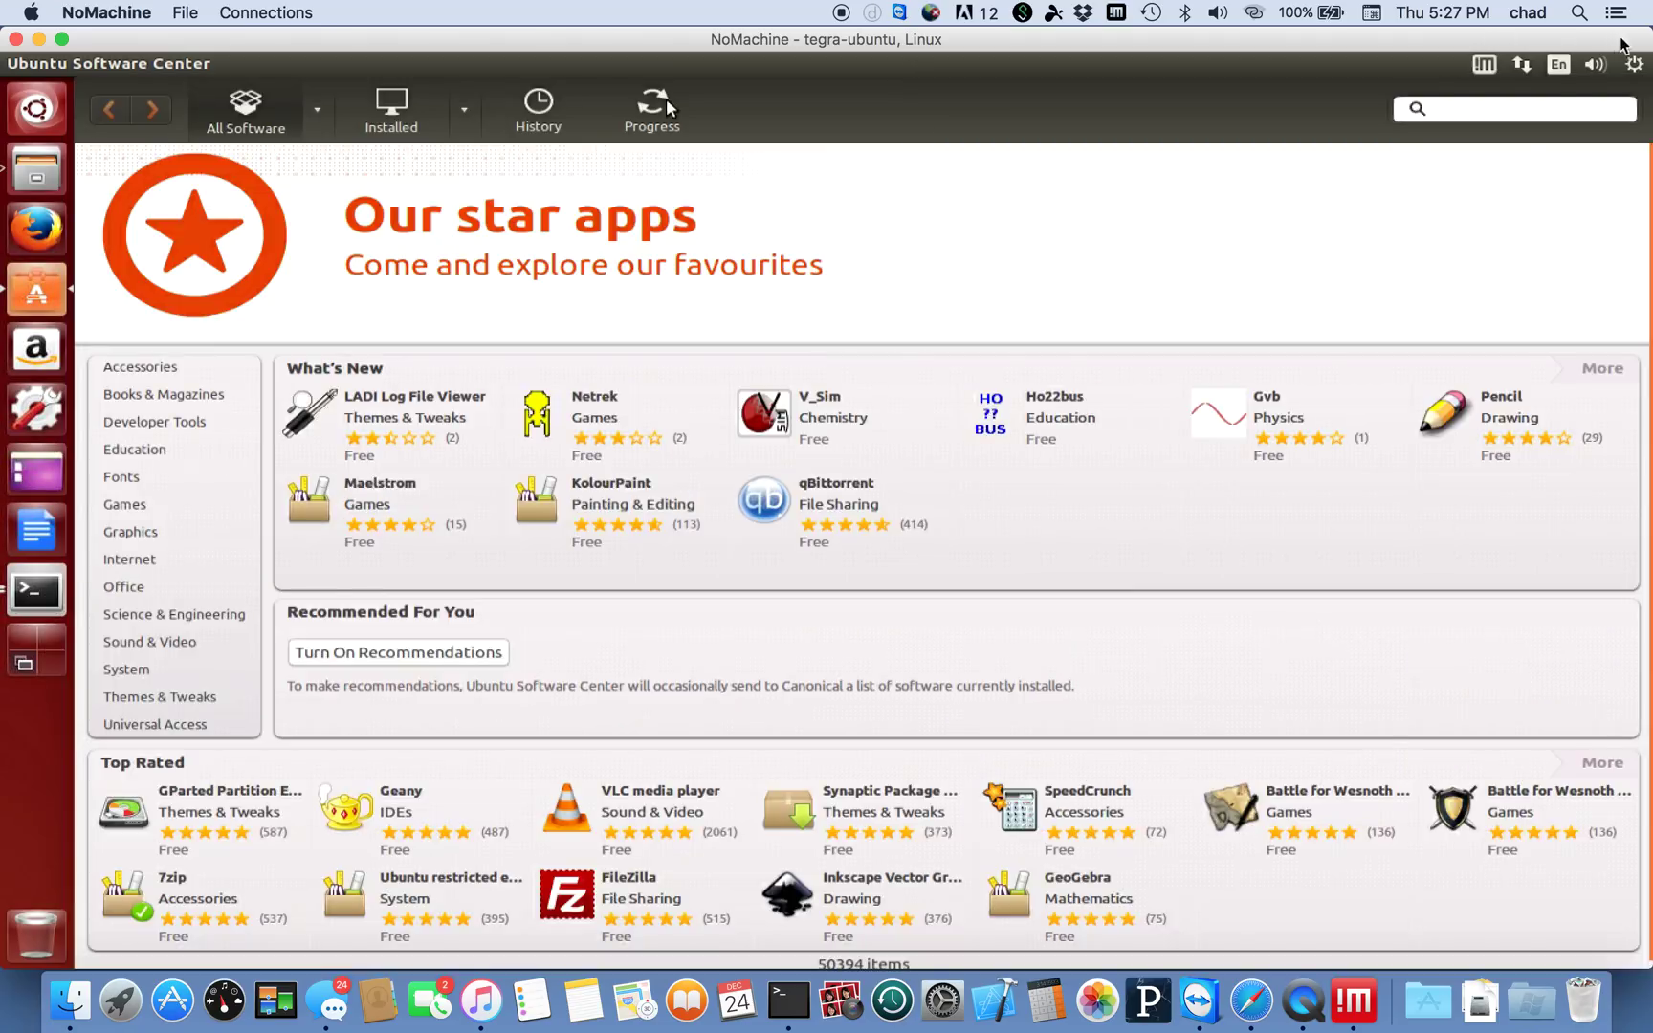
pyautogui.click(1511, 109)
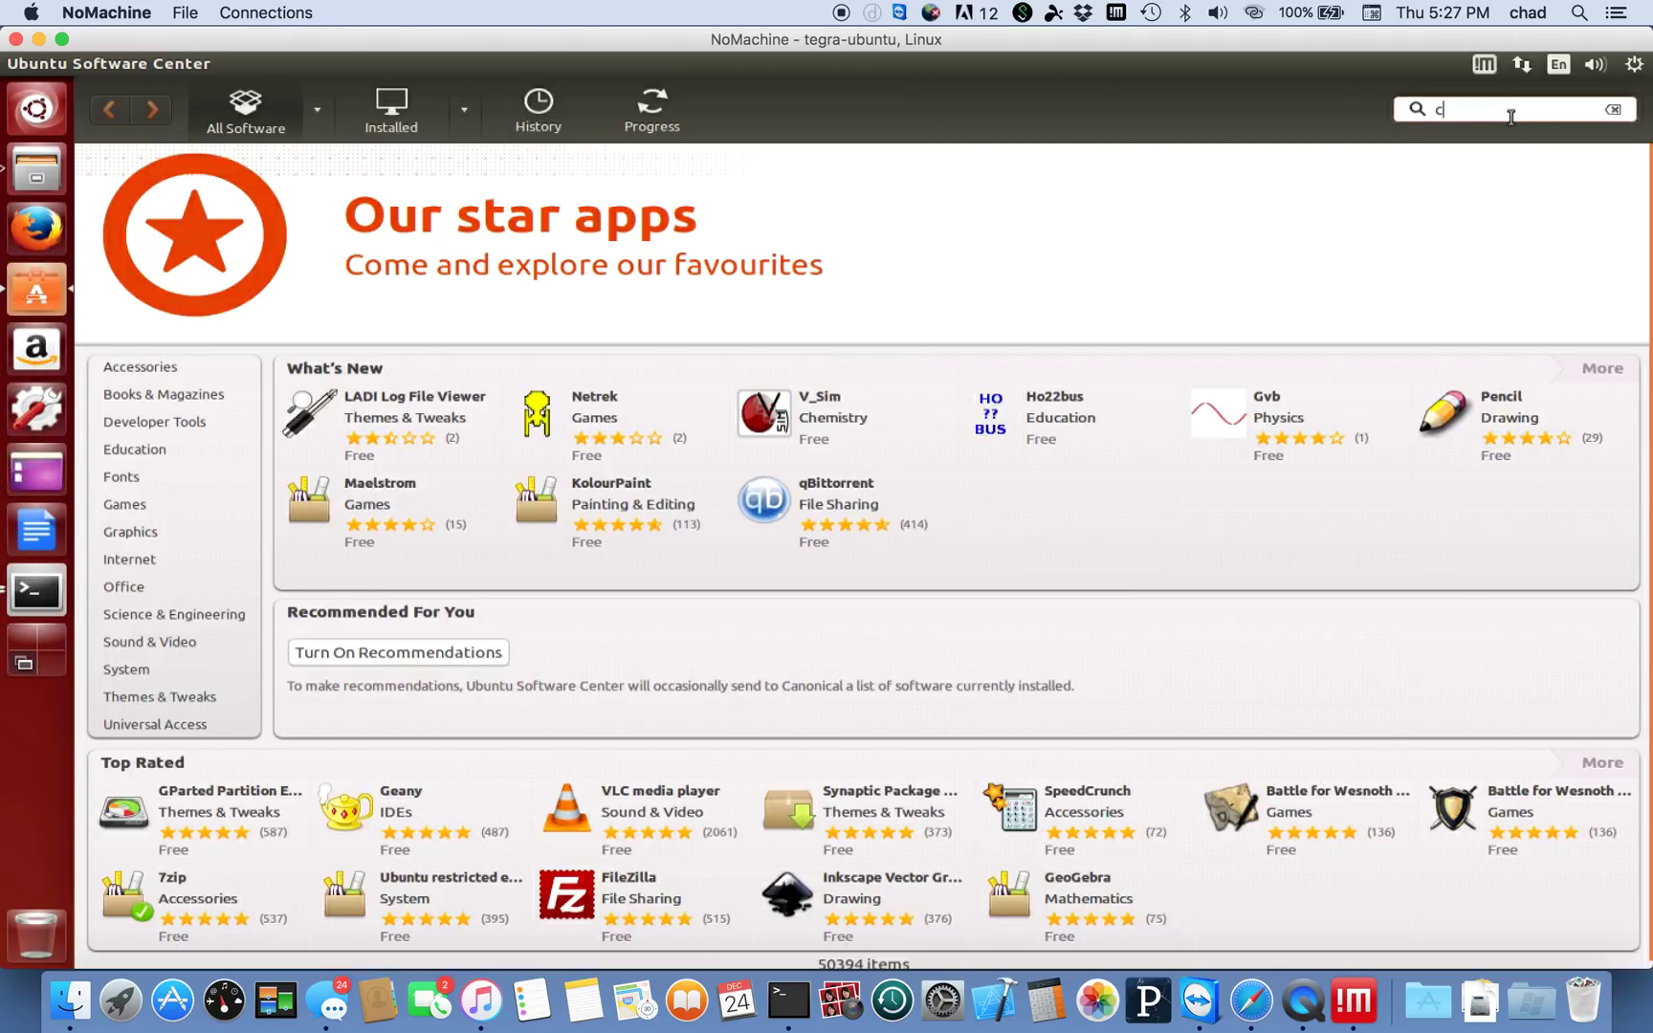
pyautogui.write('code ba')
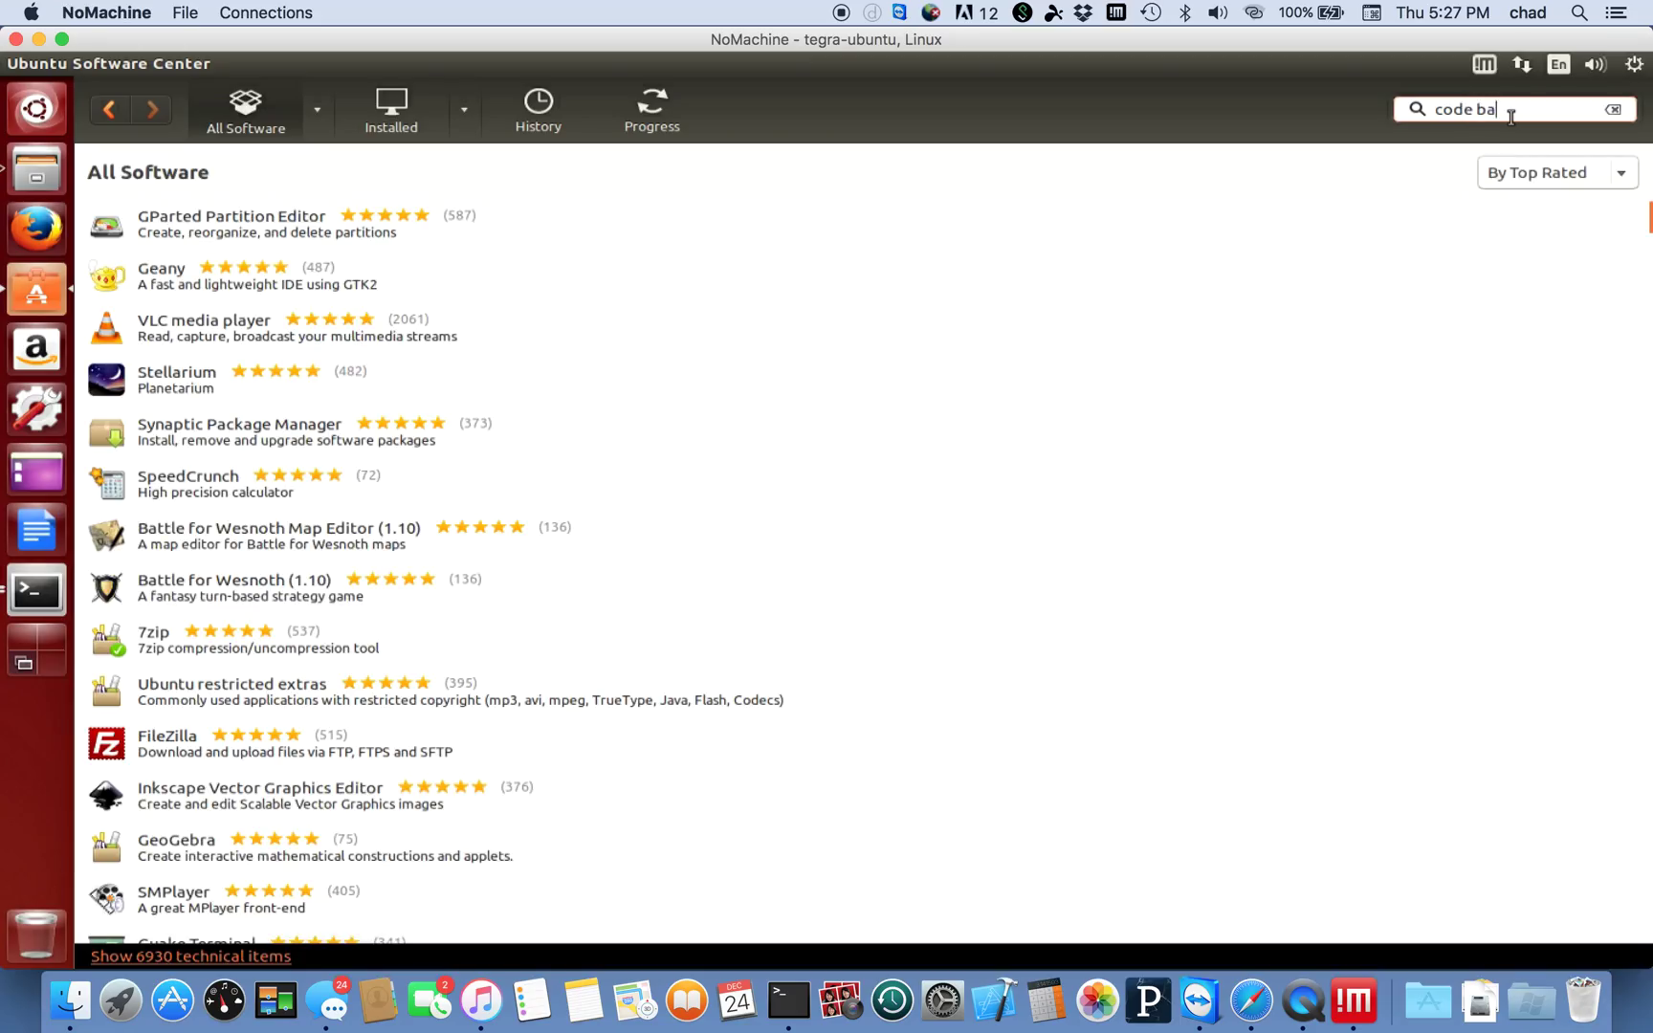
pyautogui.press('BackSpace')
pyautogui.write('locks')
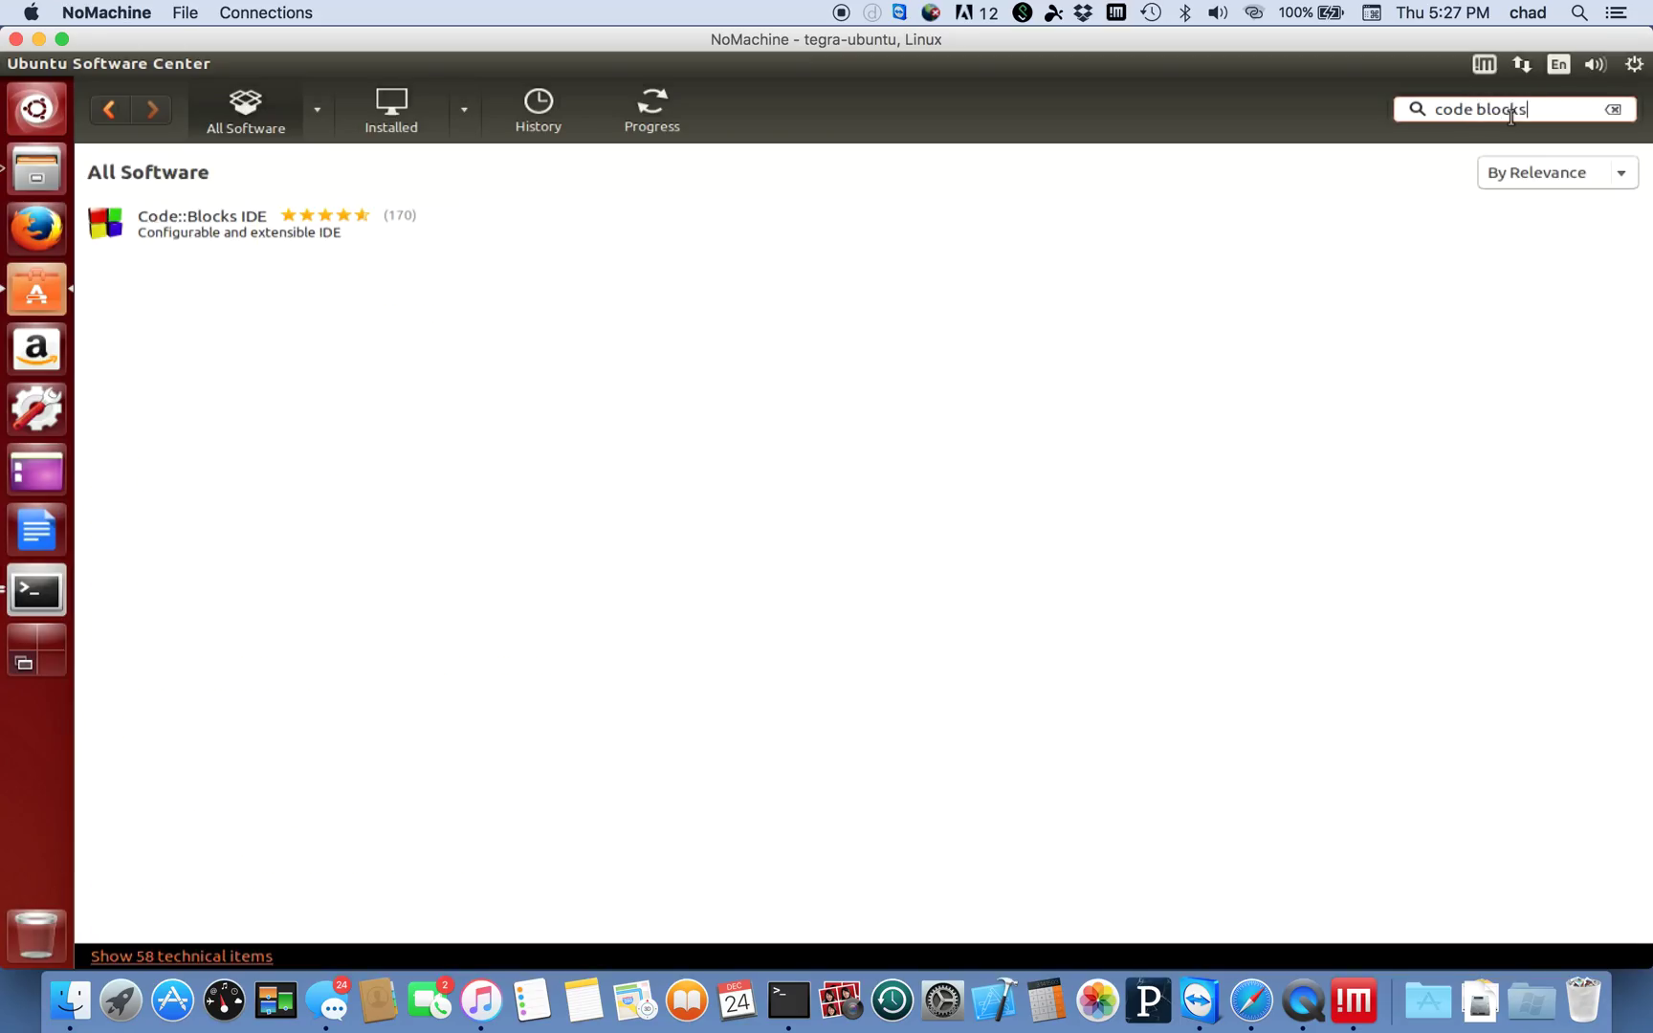
pyautogui.click(267, 229)
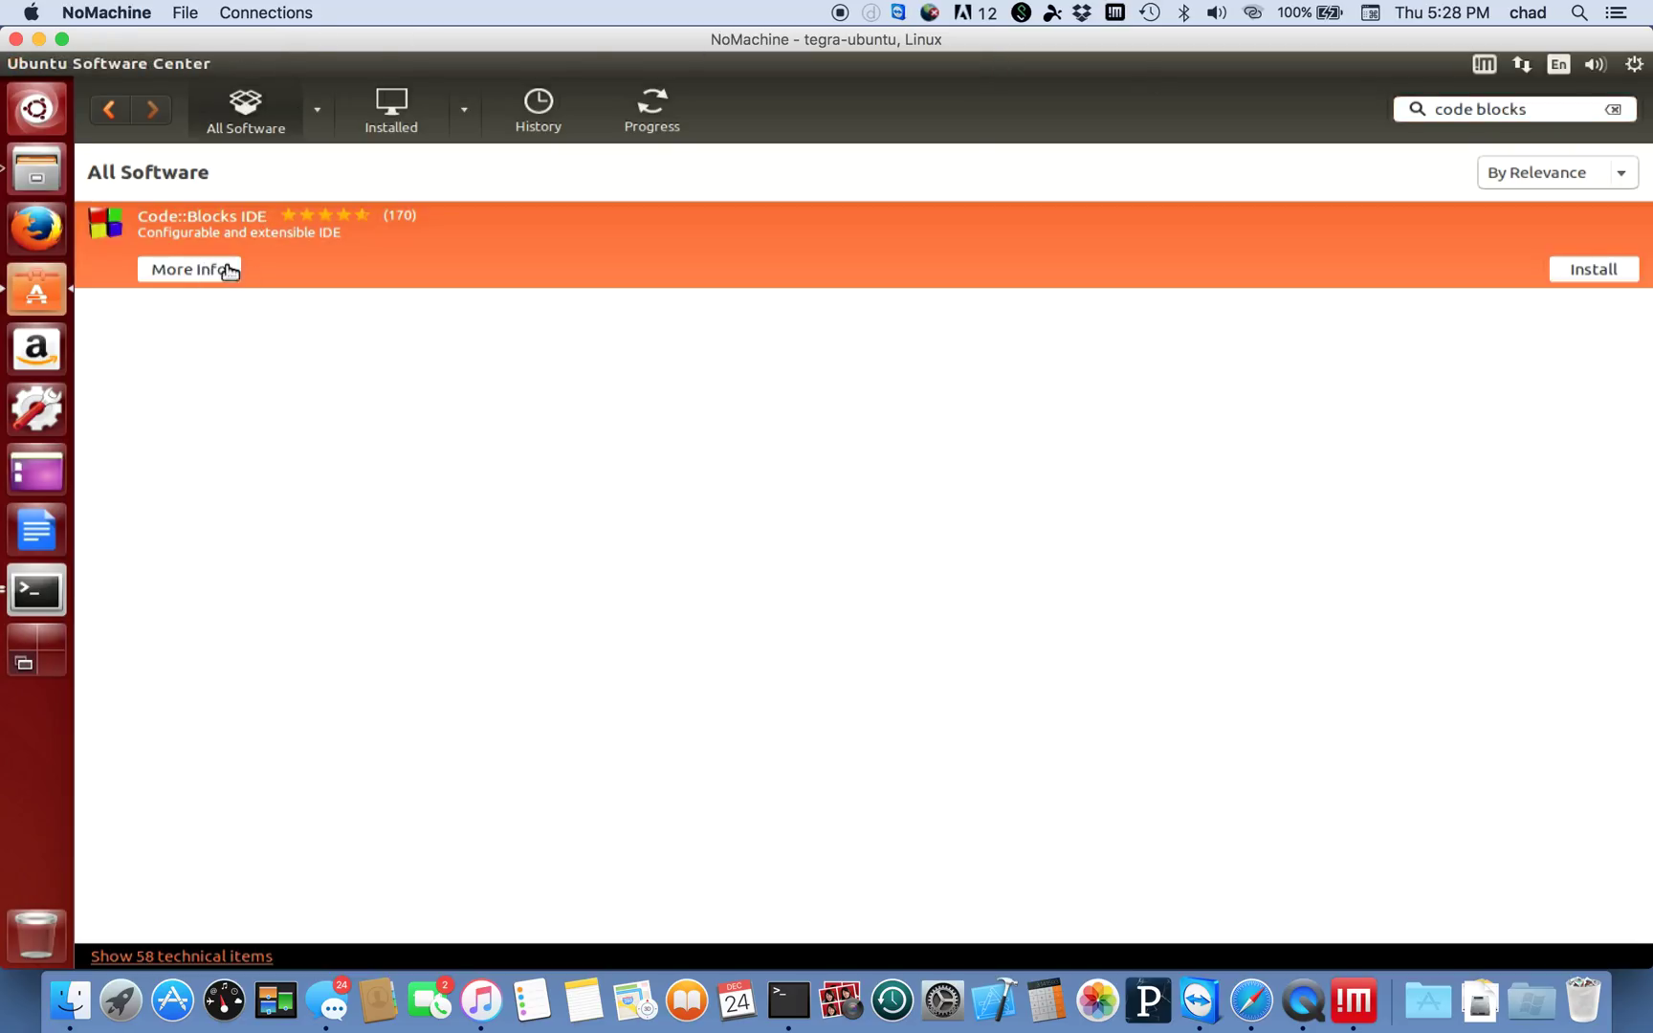